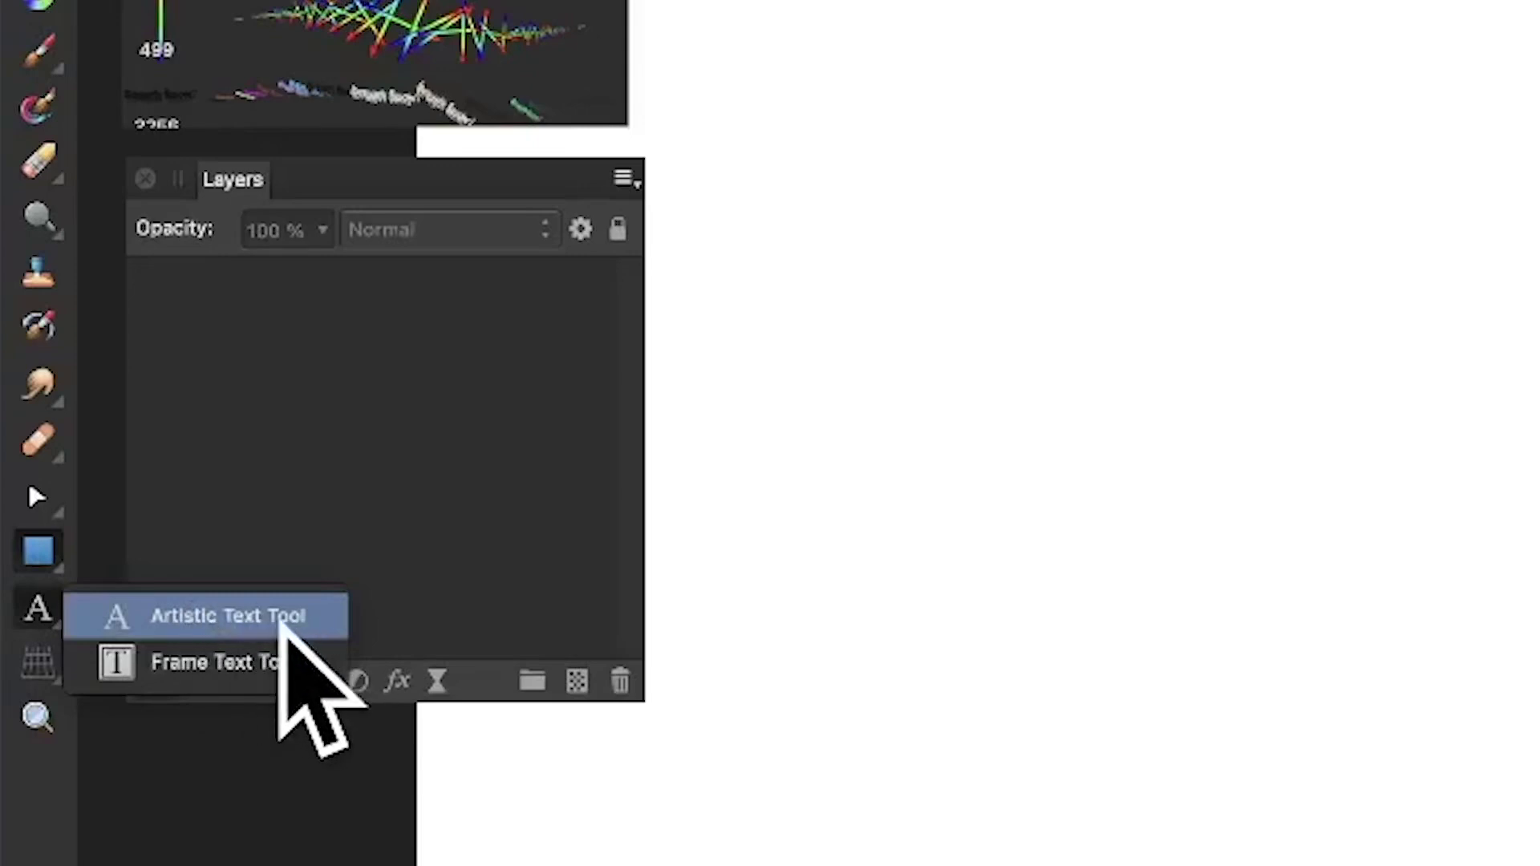
# - Add the letter A as artistic text on the blank canvas and move it slightly down and to the left
pyautogui.click(281, 619)
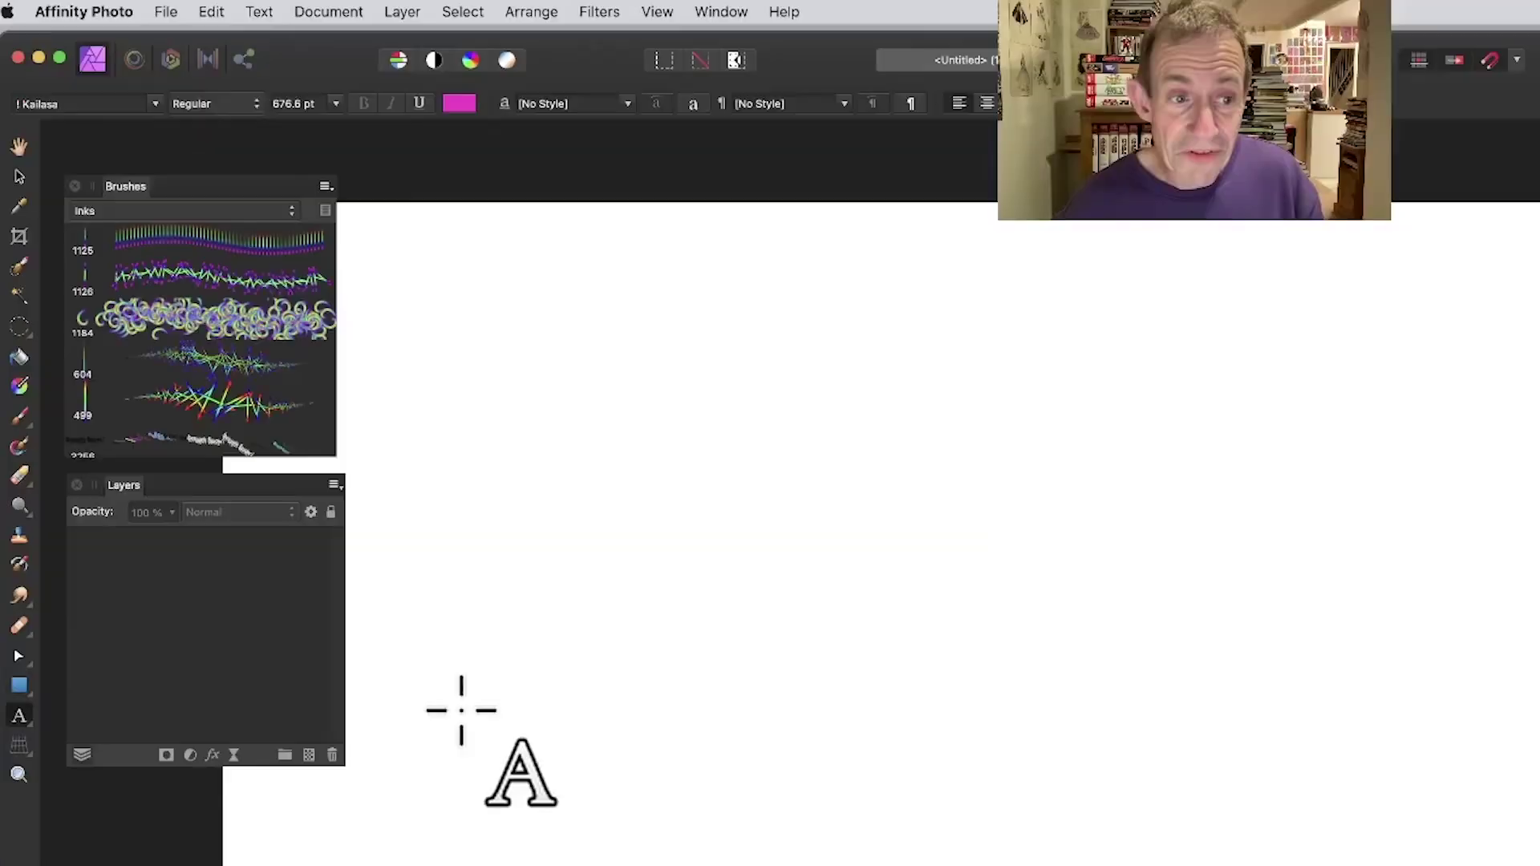
pyautogui.click(580, 637)
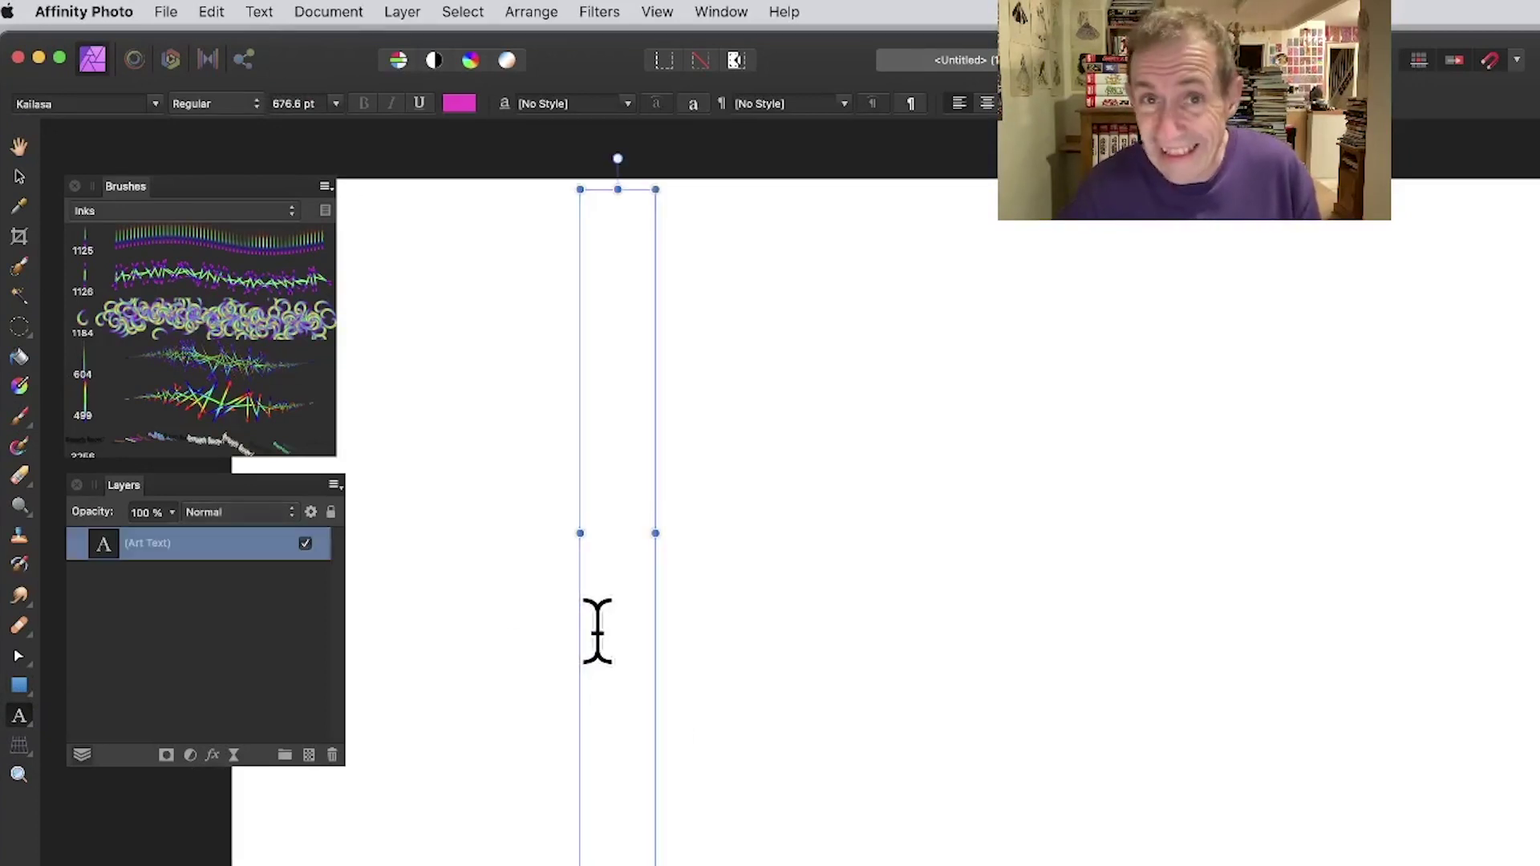
pyautogui.write('A')
pyautogui.press('Escape')
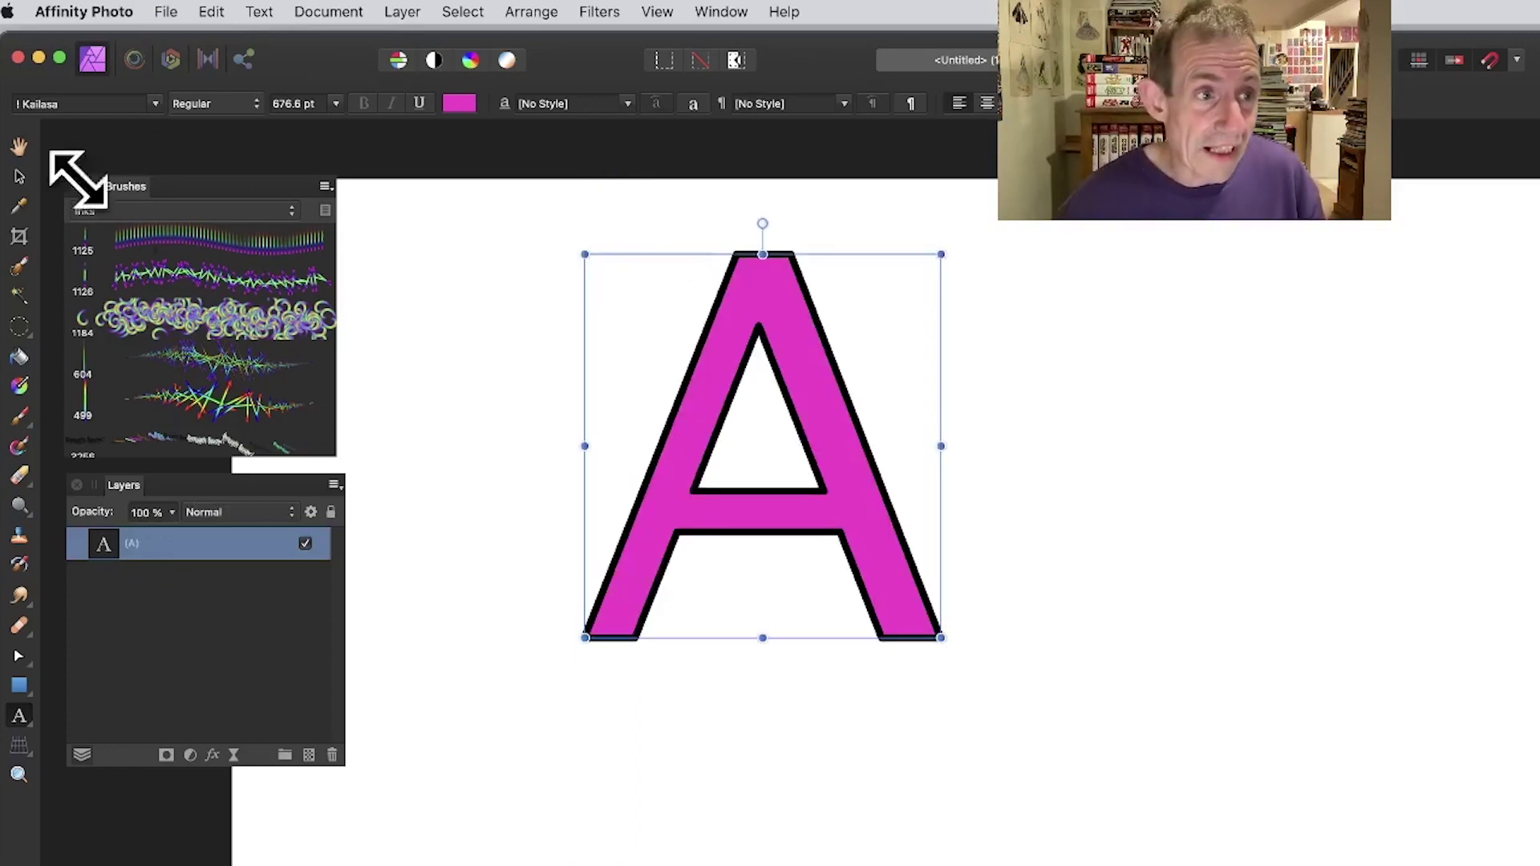
pyautogui.moveTo(728, 397); pyautogui.dragTo(669, 449)
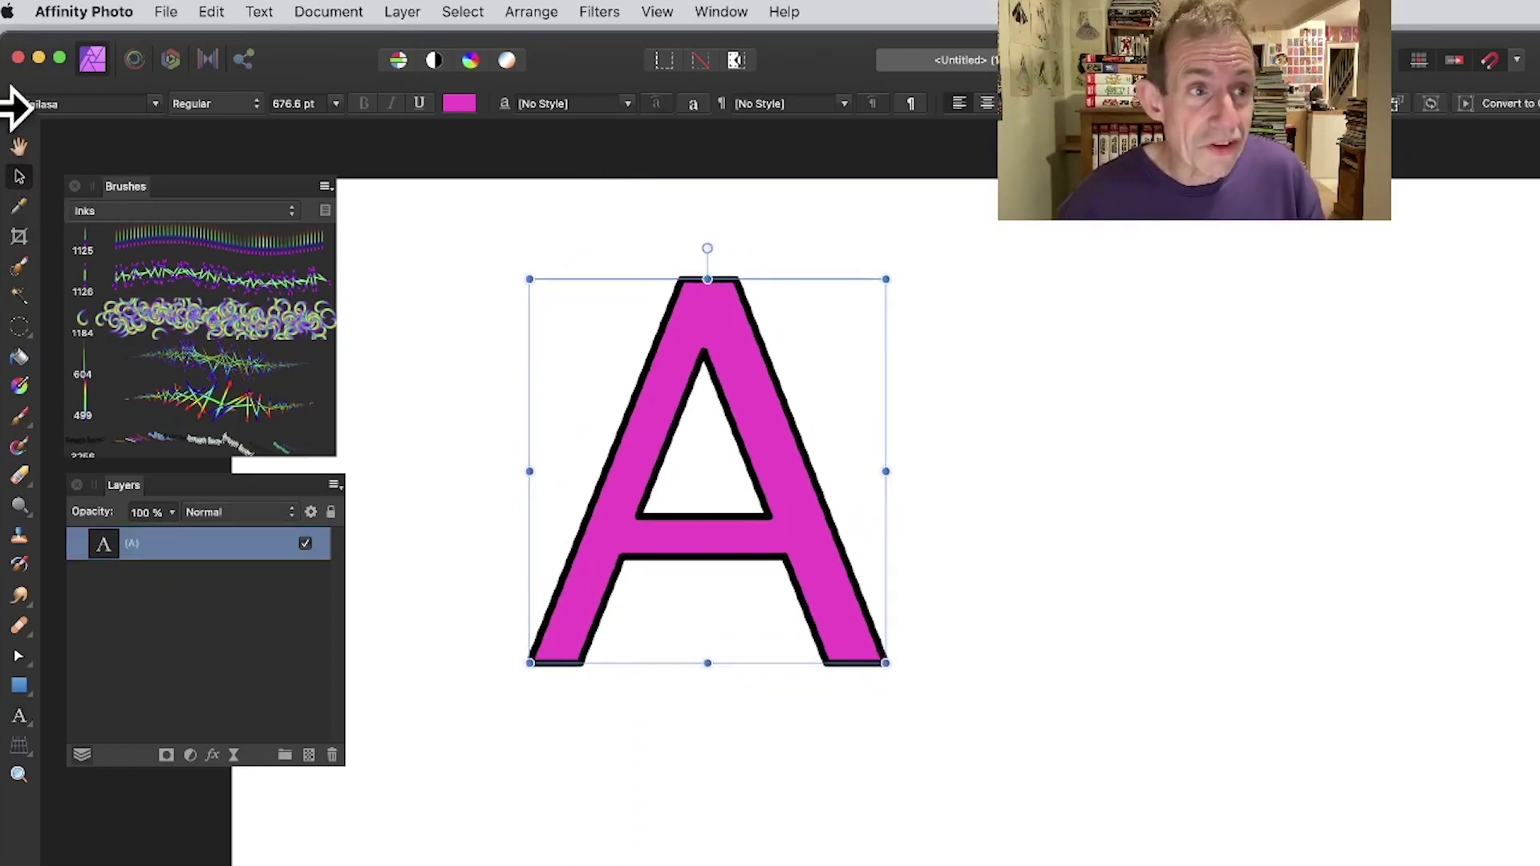
# - Change the letter A's font to Kefa and set its stroke width to 9 pt
pyautogui.click(154, 103)
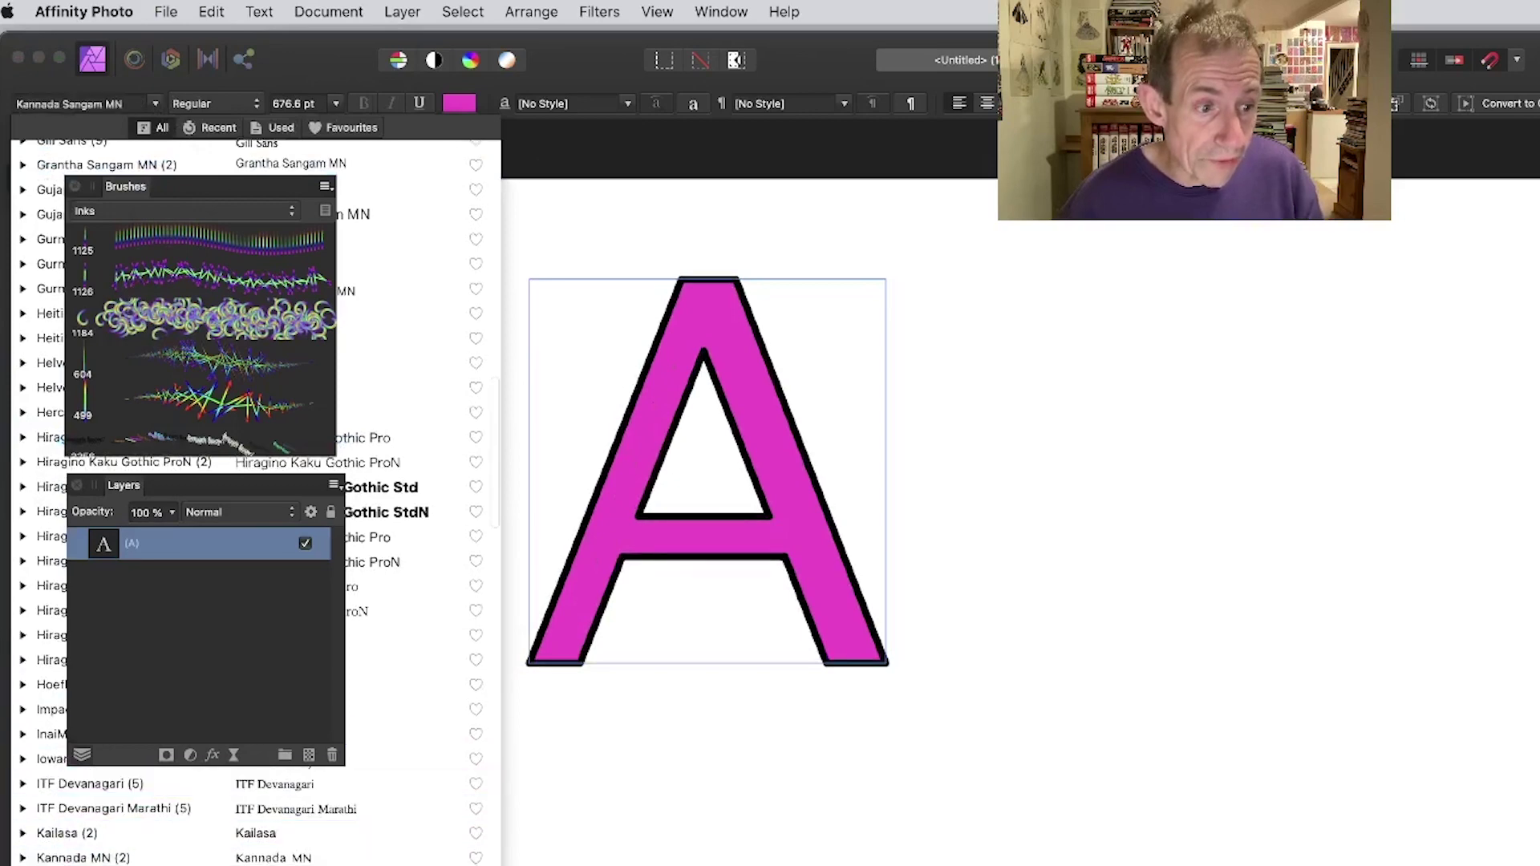
pyautogui.click(36, 840)
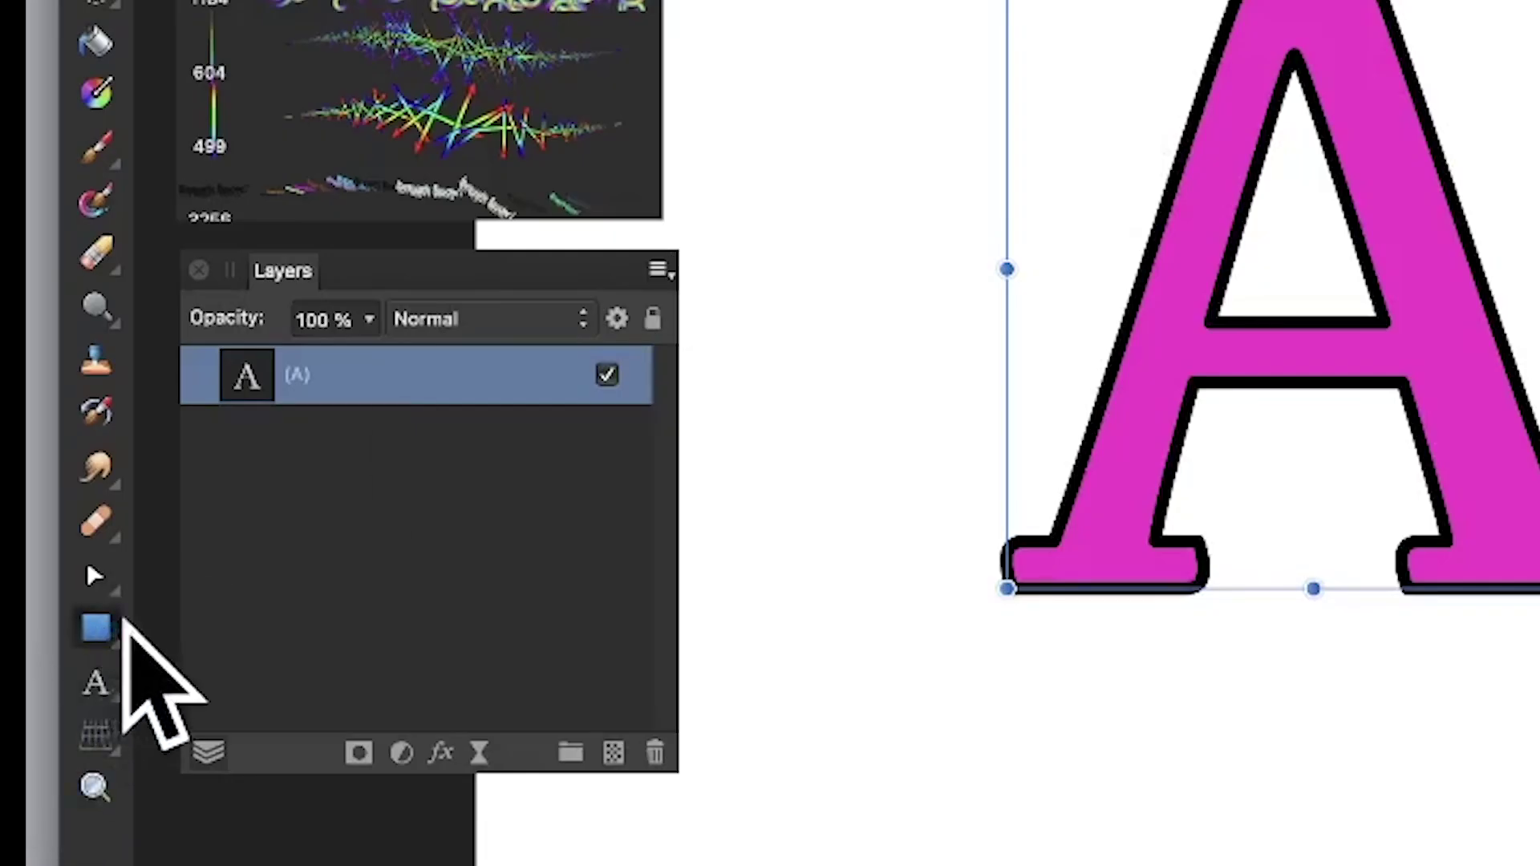
pyautogui.click(96, 628)
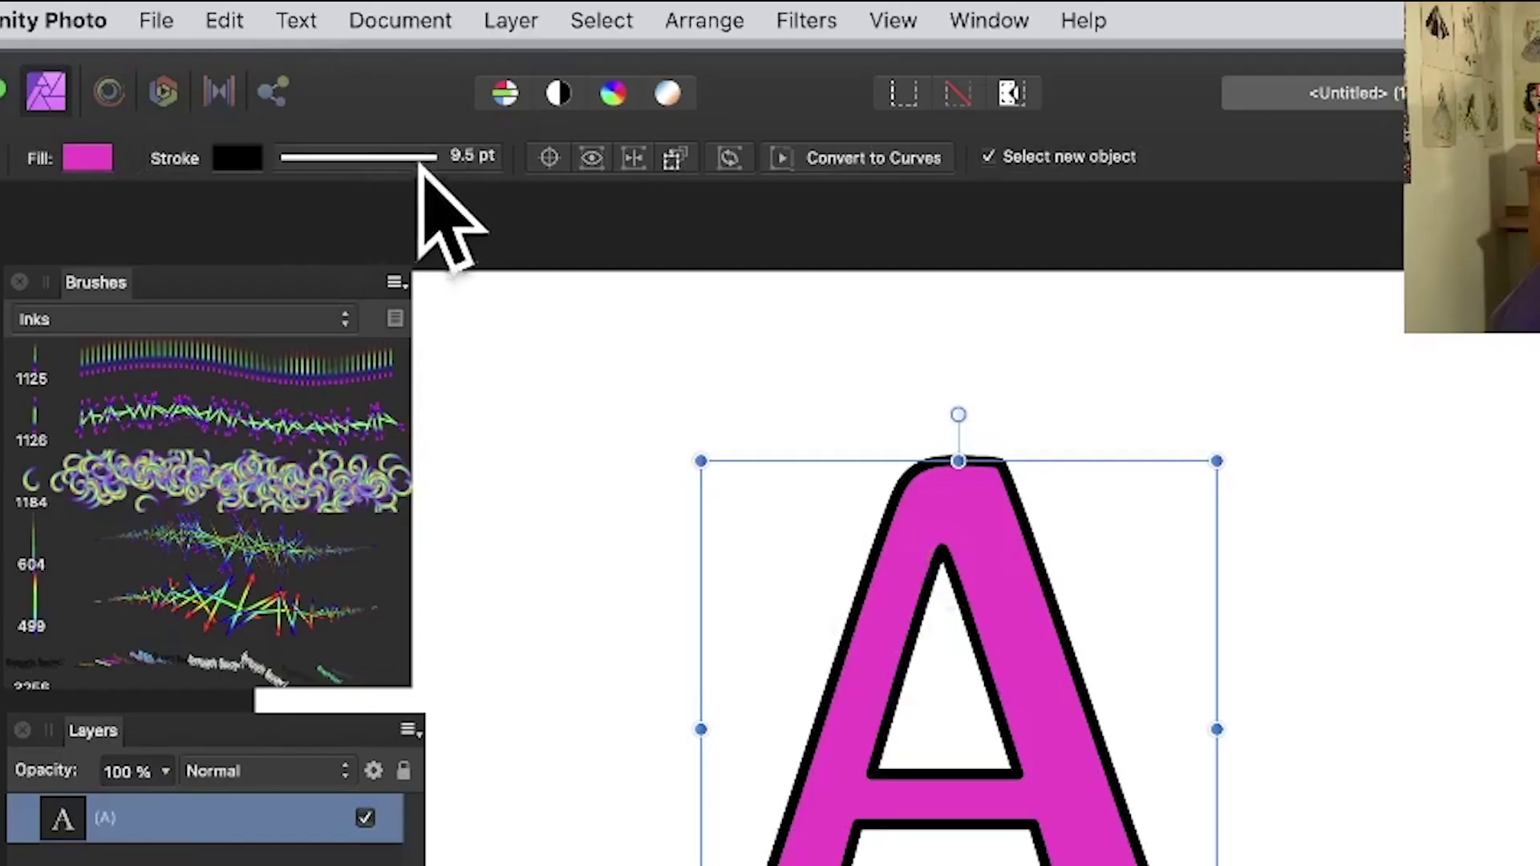
pyautogui.click(393, 158)
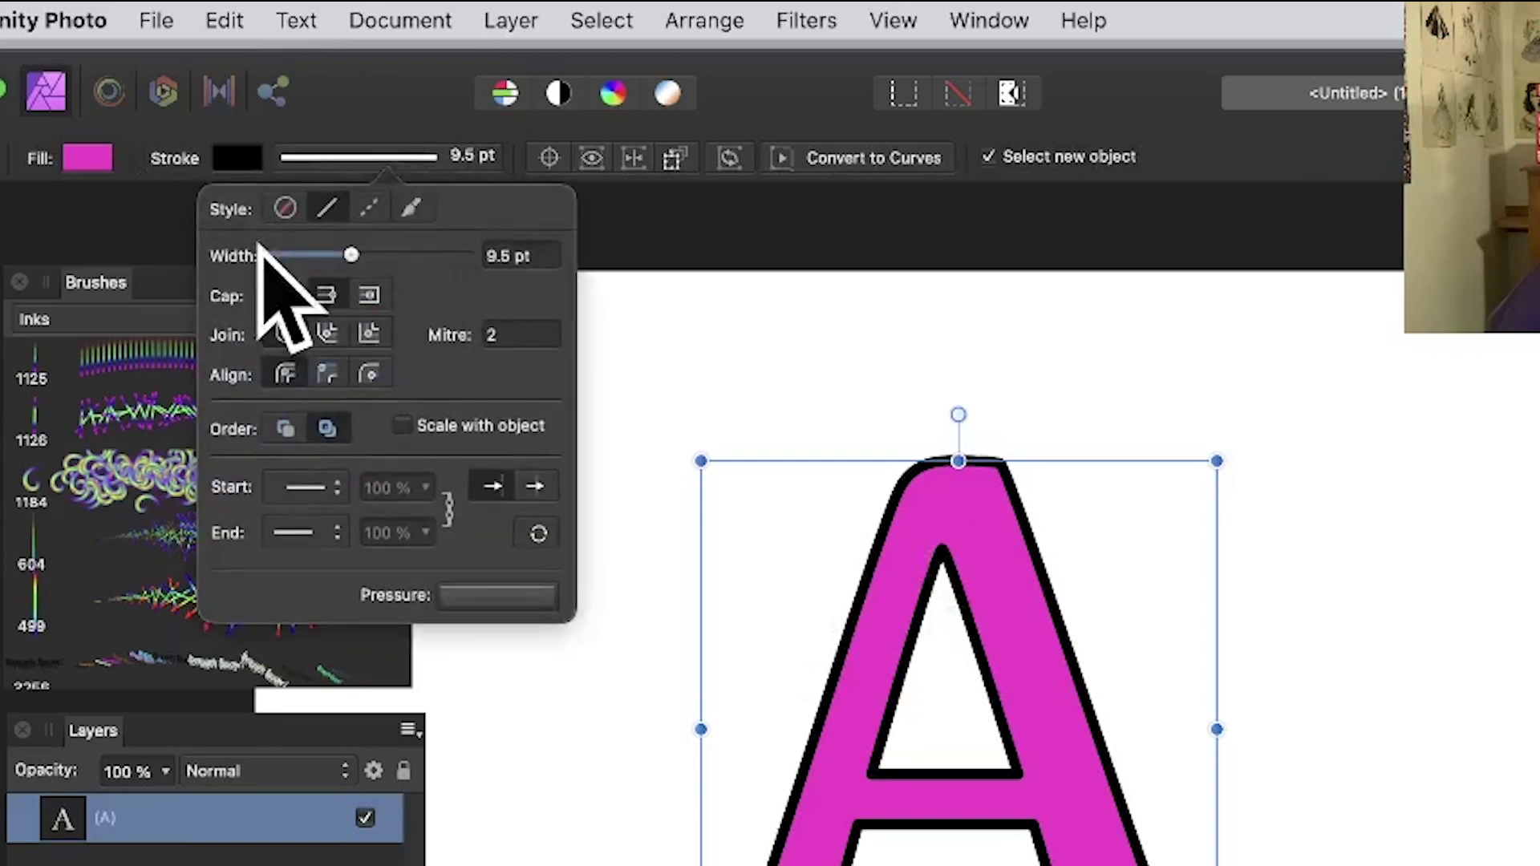
pyautogui.moveTo(349, 250)
pyautogui.mouseDown()
pyautogui.moveTo(378, 252)
pyautogui.moveTo(350, 254)
pyautogui.mouseUp()
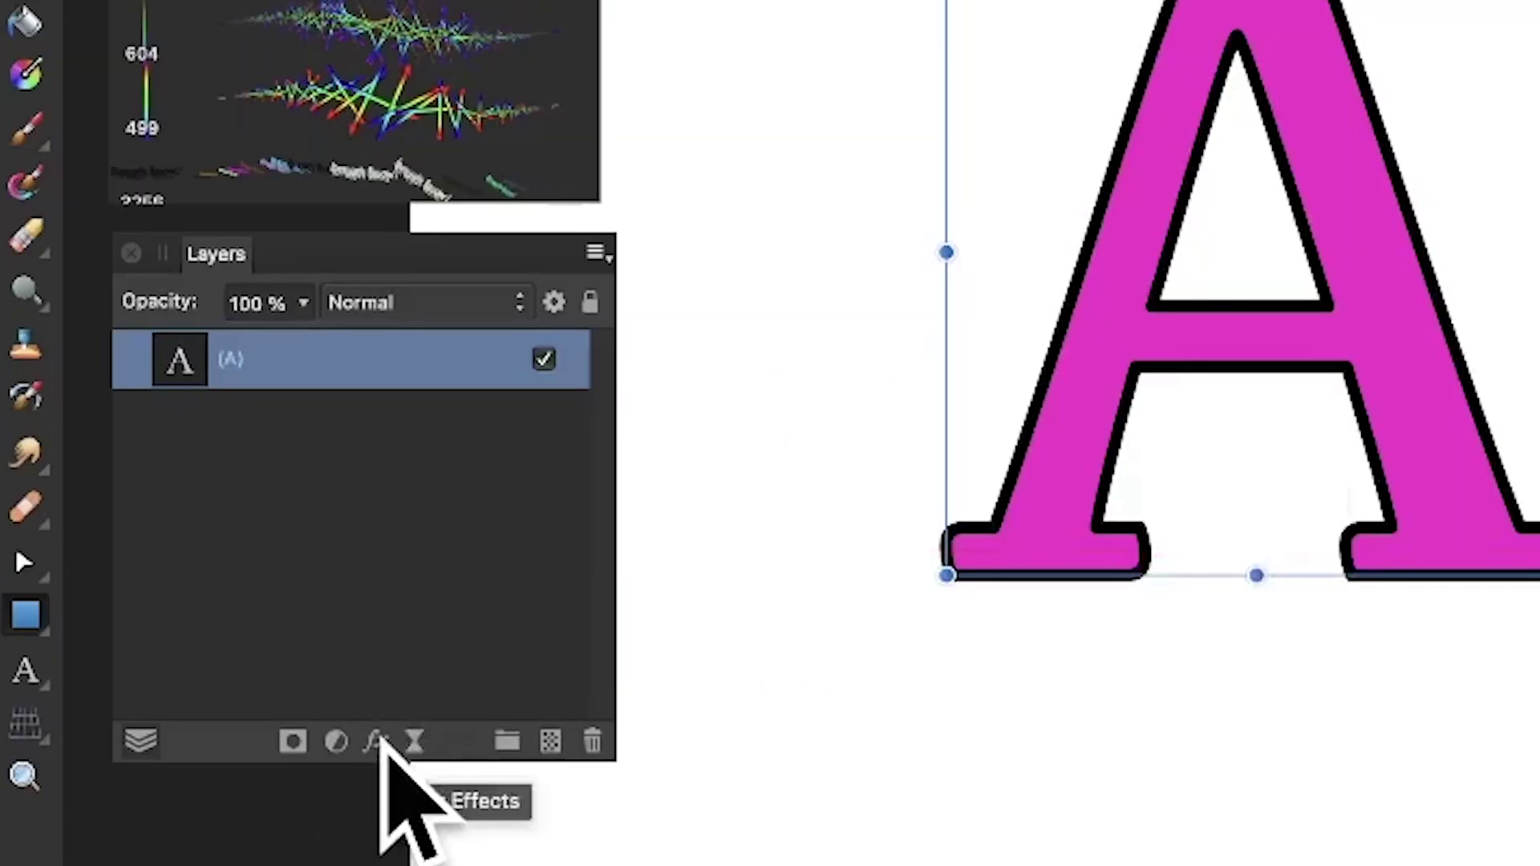
# - Apply an Outer Shadow layer effect to the A with radius 52.8 px, offset 62 px and intensity 66 %
pyautogui.click(385, 758)
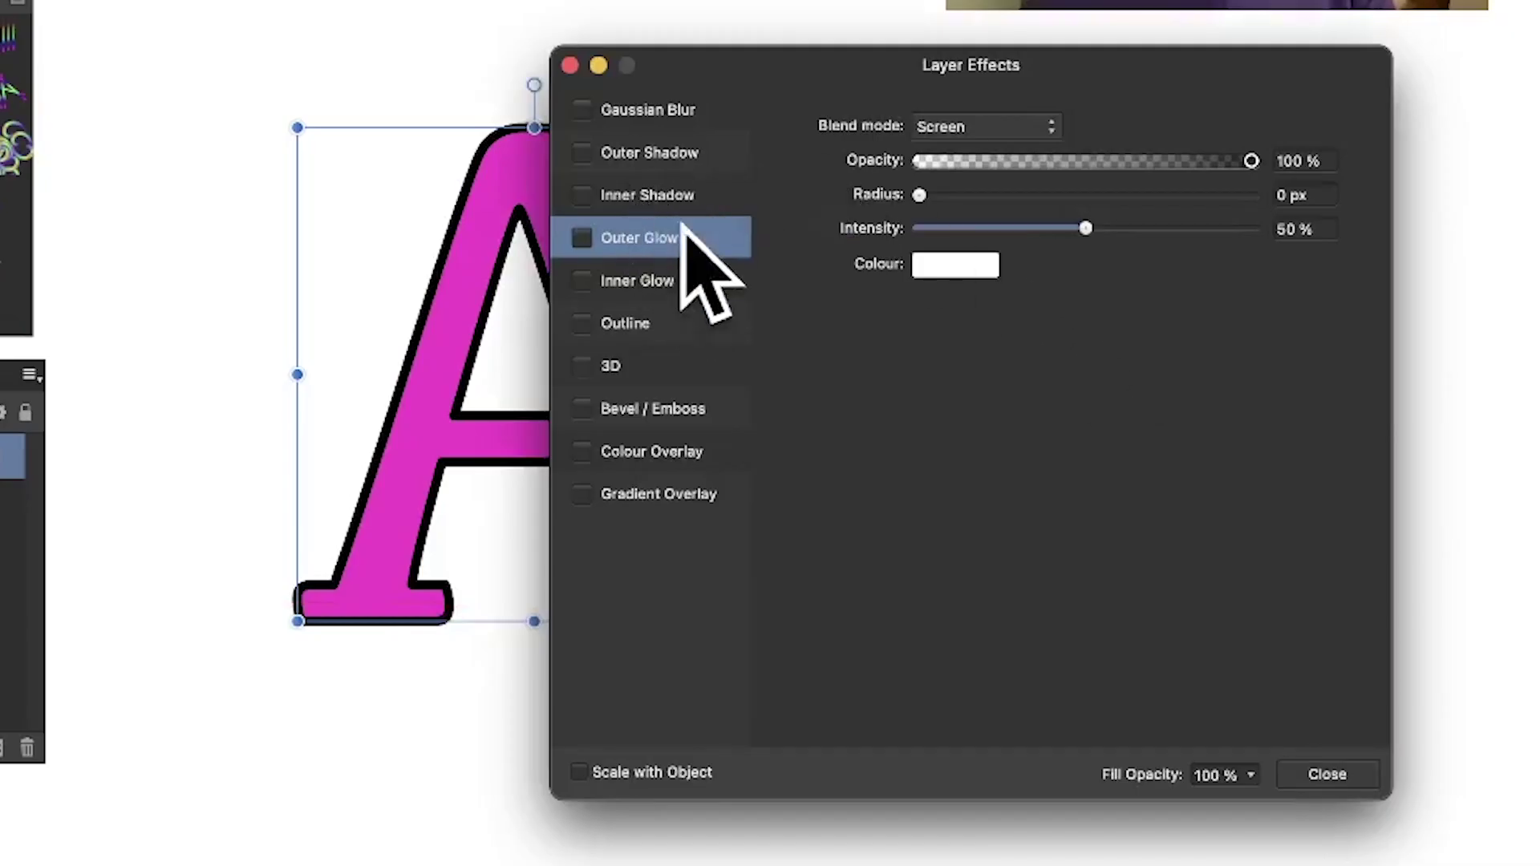
pyautogui.click(641, 153)
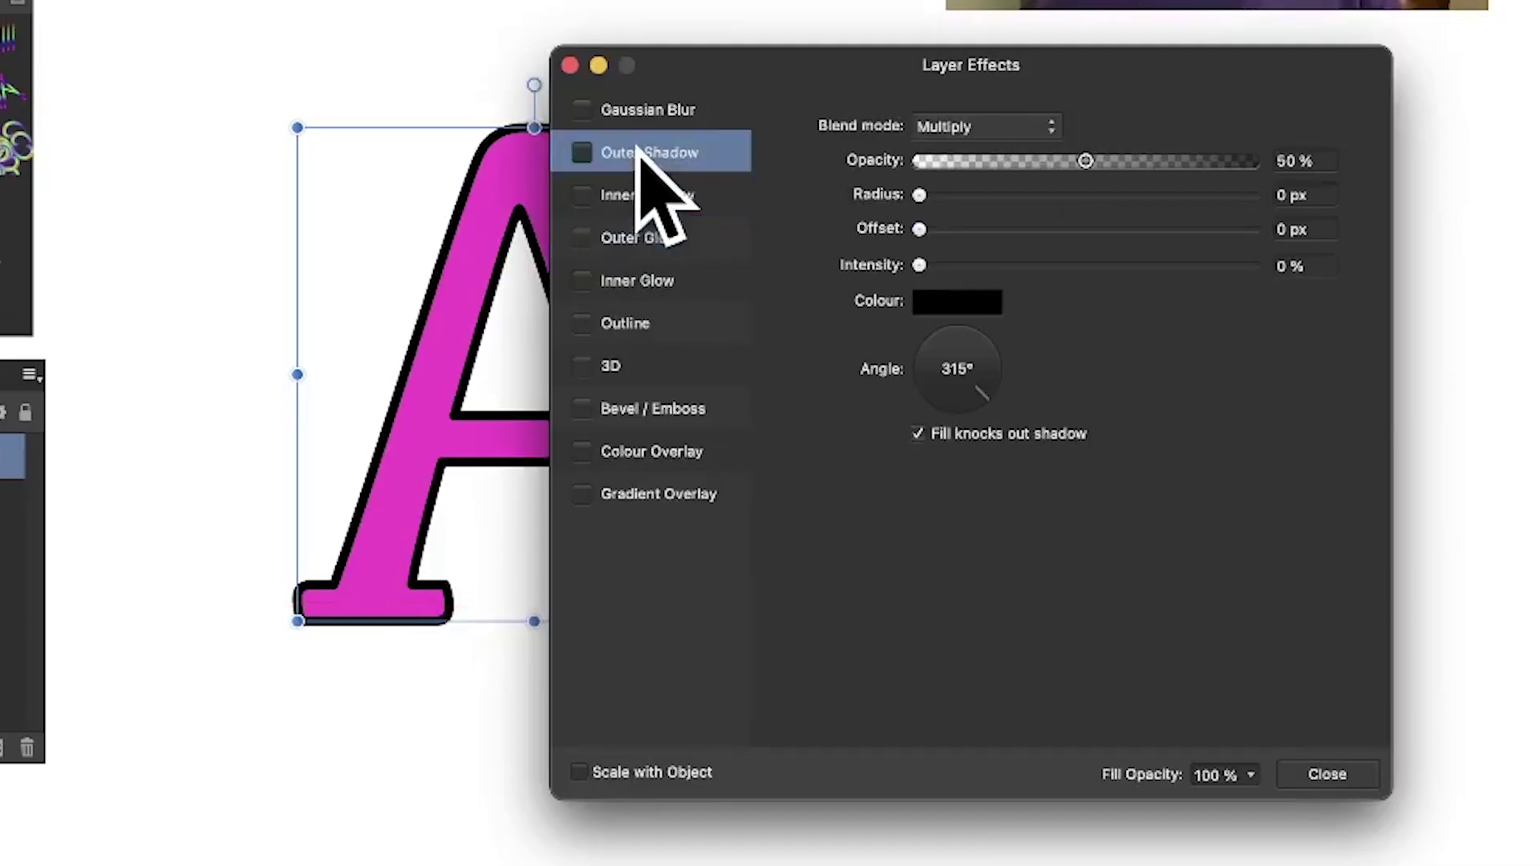
pyautogui.click(582, 152)
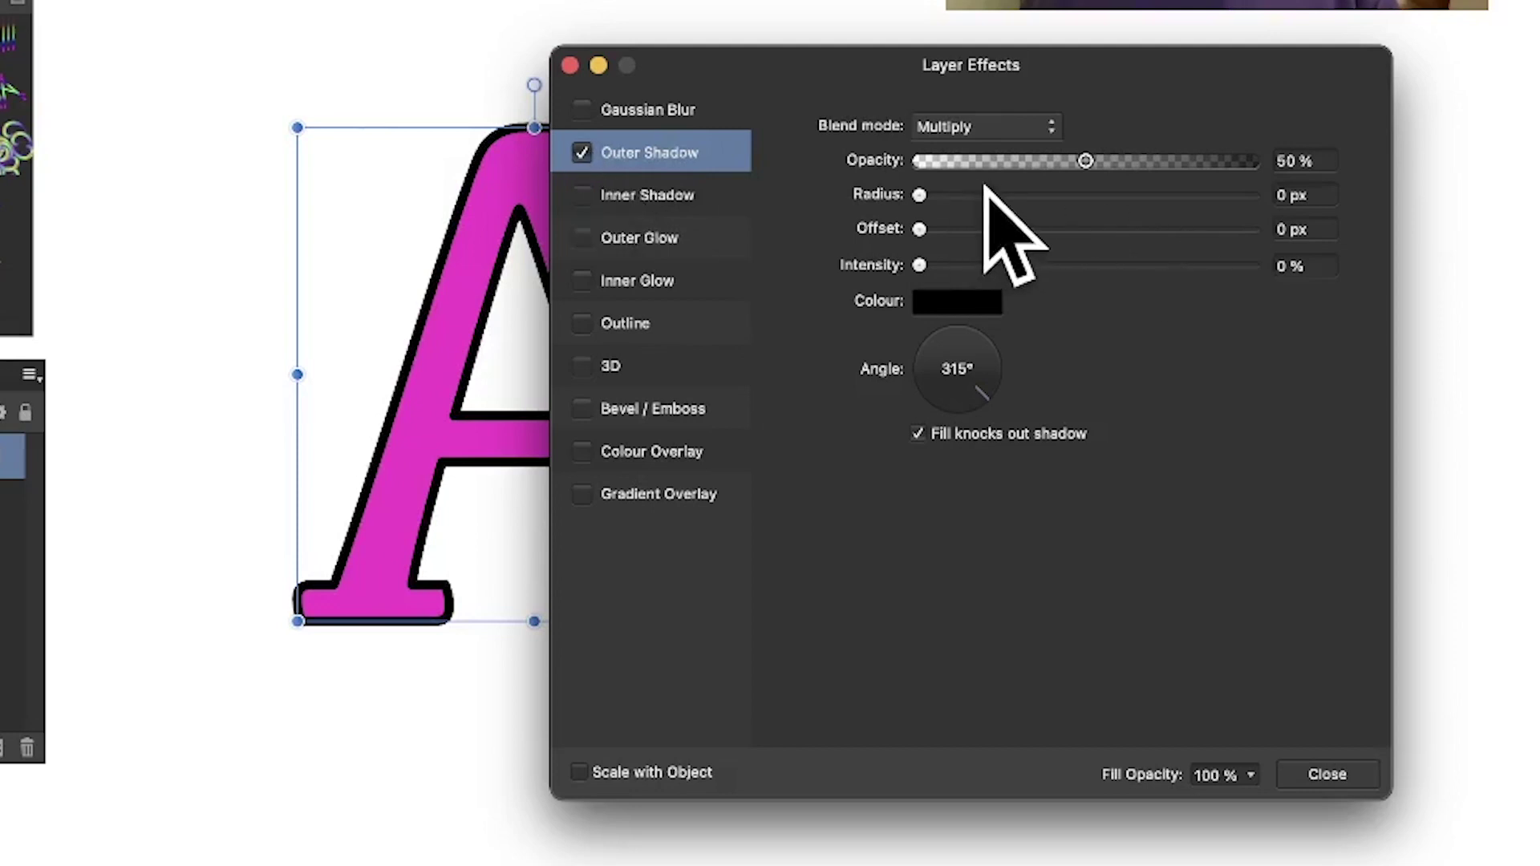
pyautogui.moveTo(986, 195); pyautogui.dragTo(1114, 206)
pyautogui.moveTo(919, 229); pyautogui.dragTo(1220, 229)
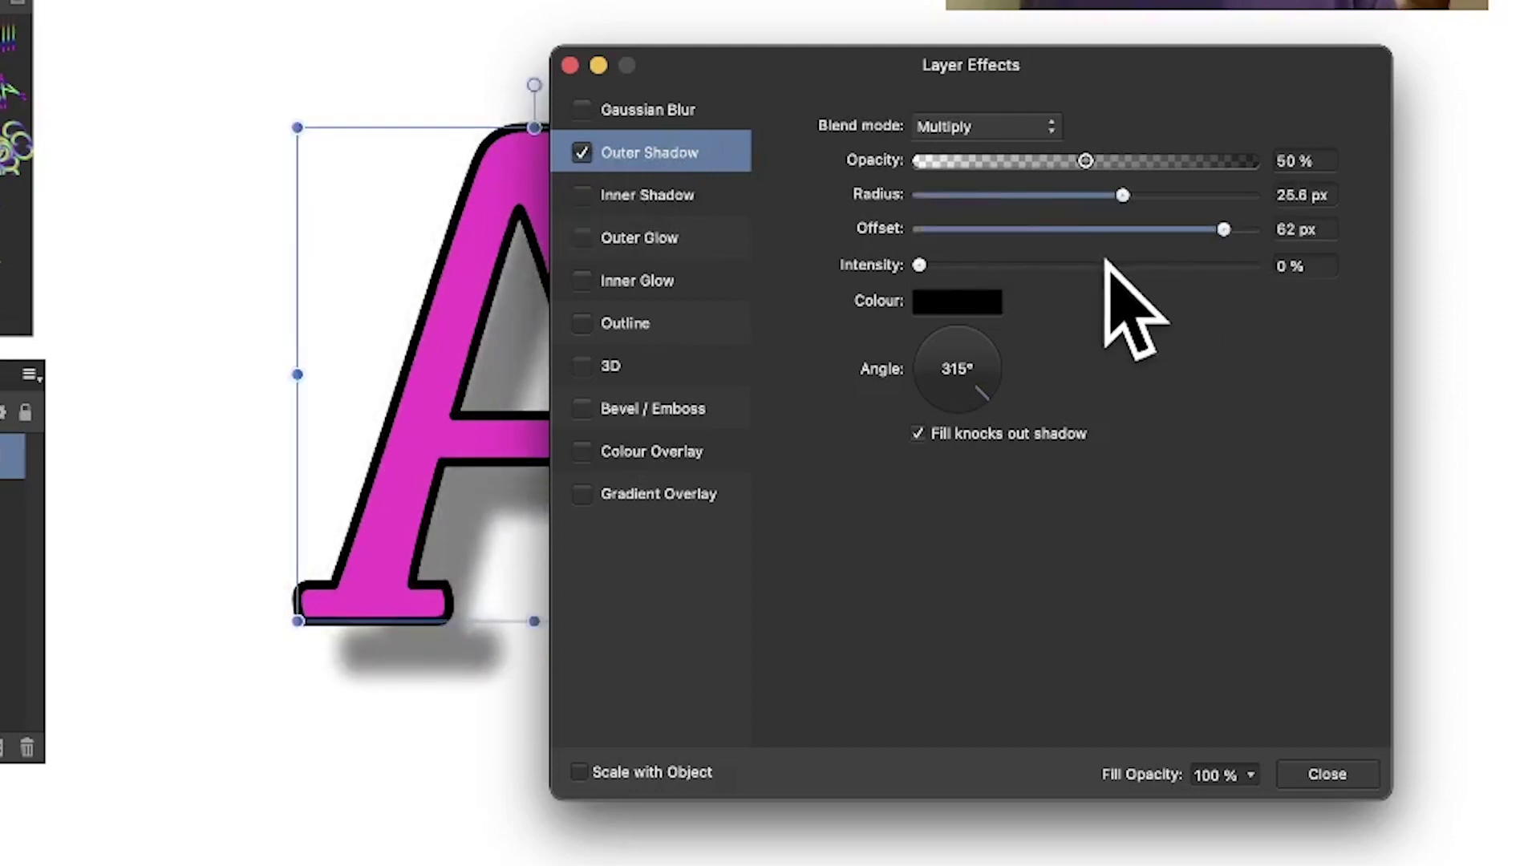
pyautogui.click(1138, 265)
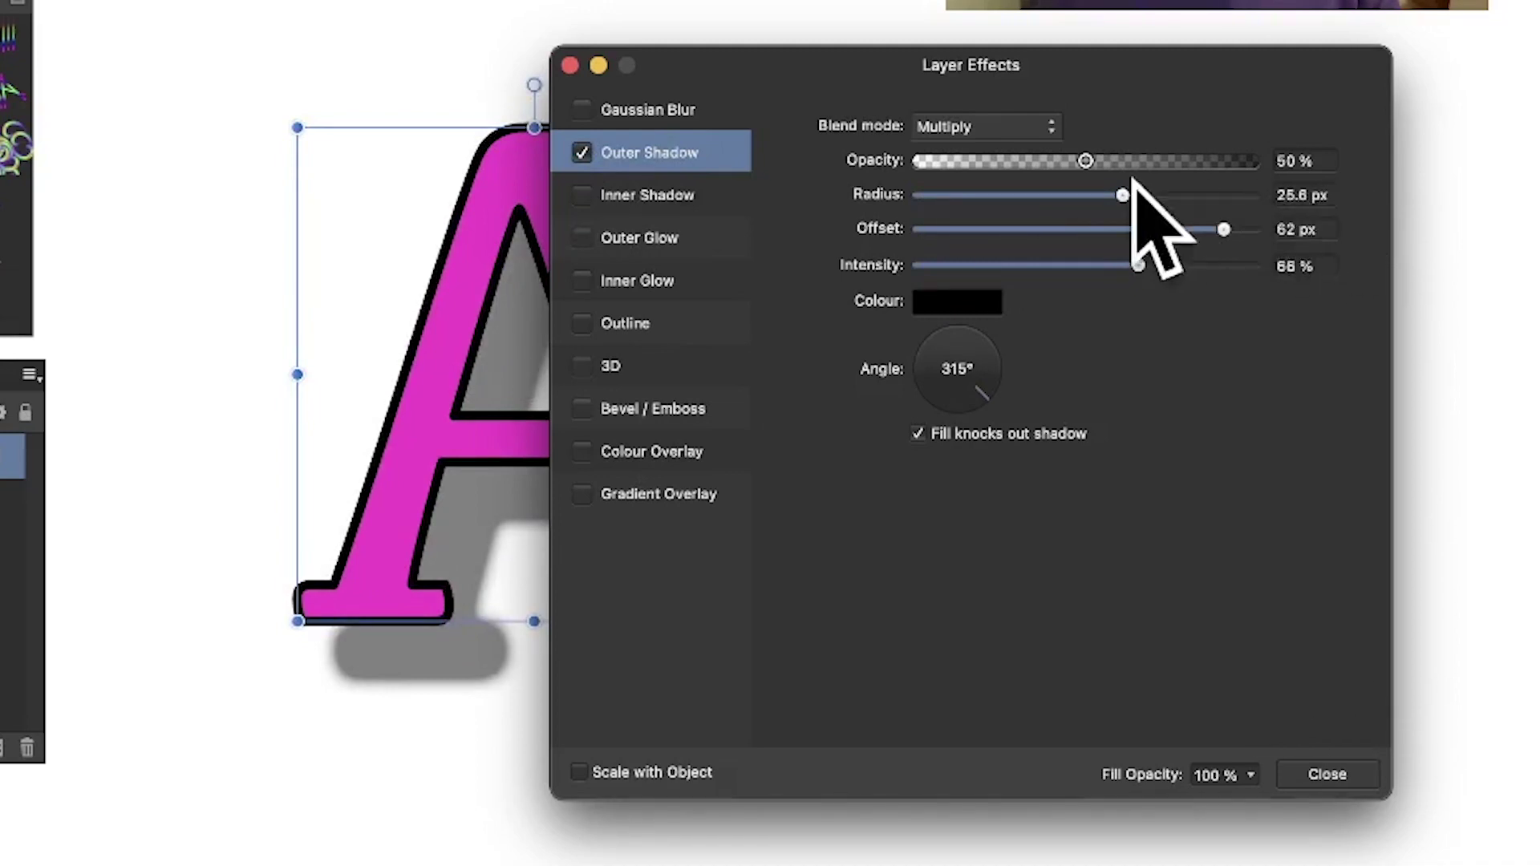
pyautogui.moveTo(1122, 195); pyautogui.dragTo(1213, 197)
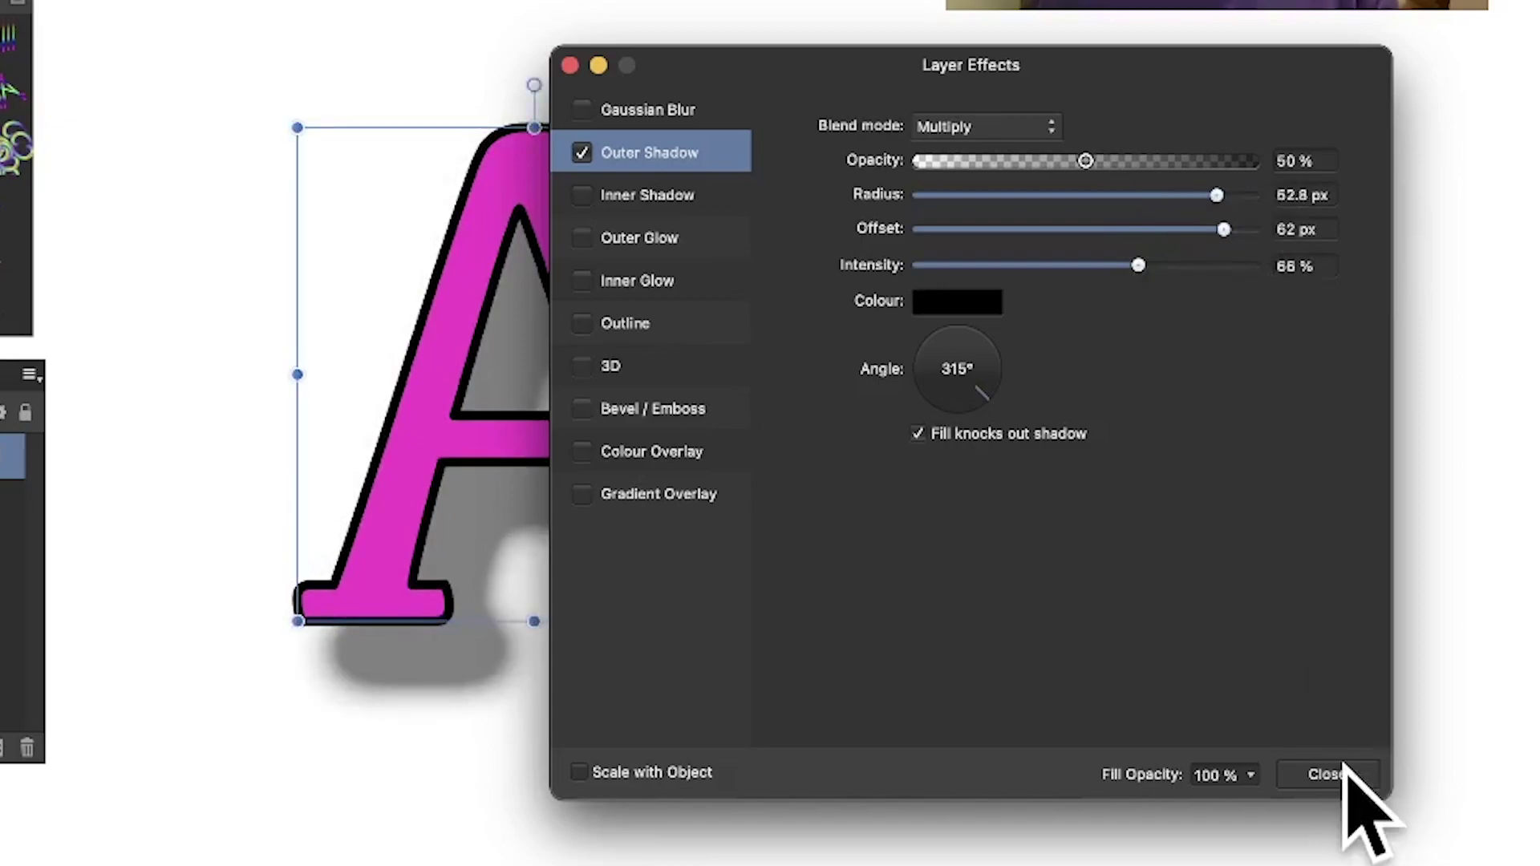
pyautogui.click(1331, 772)
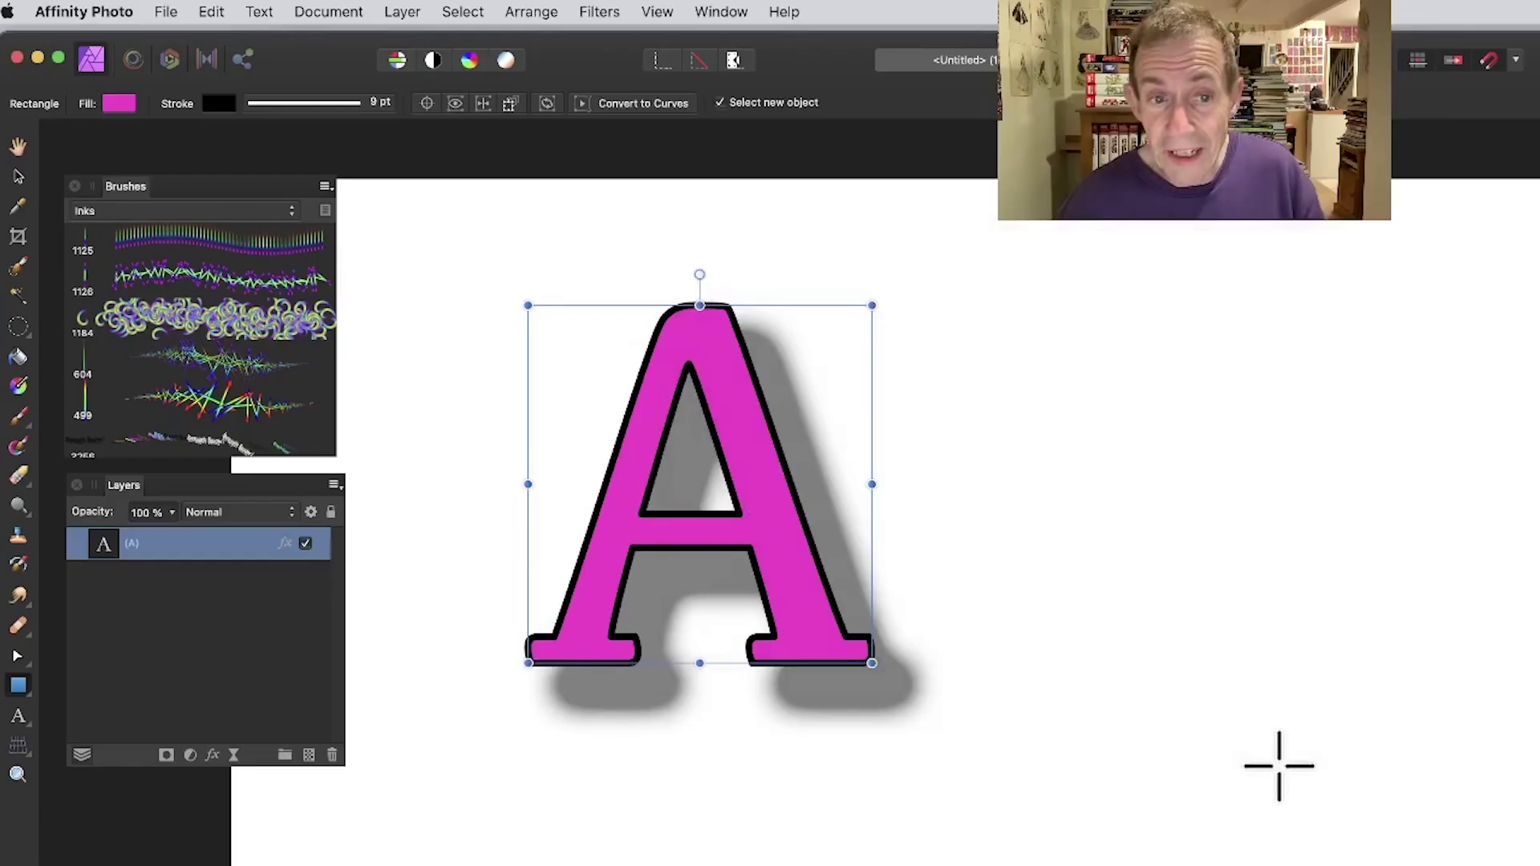
# - Duplicate the A, scale the copy down to 523.7 pt, and rotate it clockwise so it overlaps the original
pyautogui.click(20, 178)
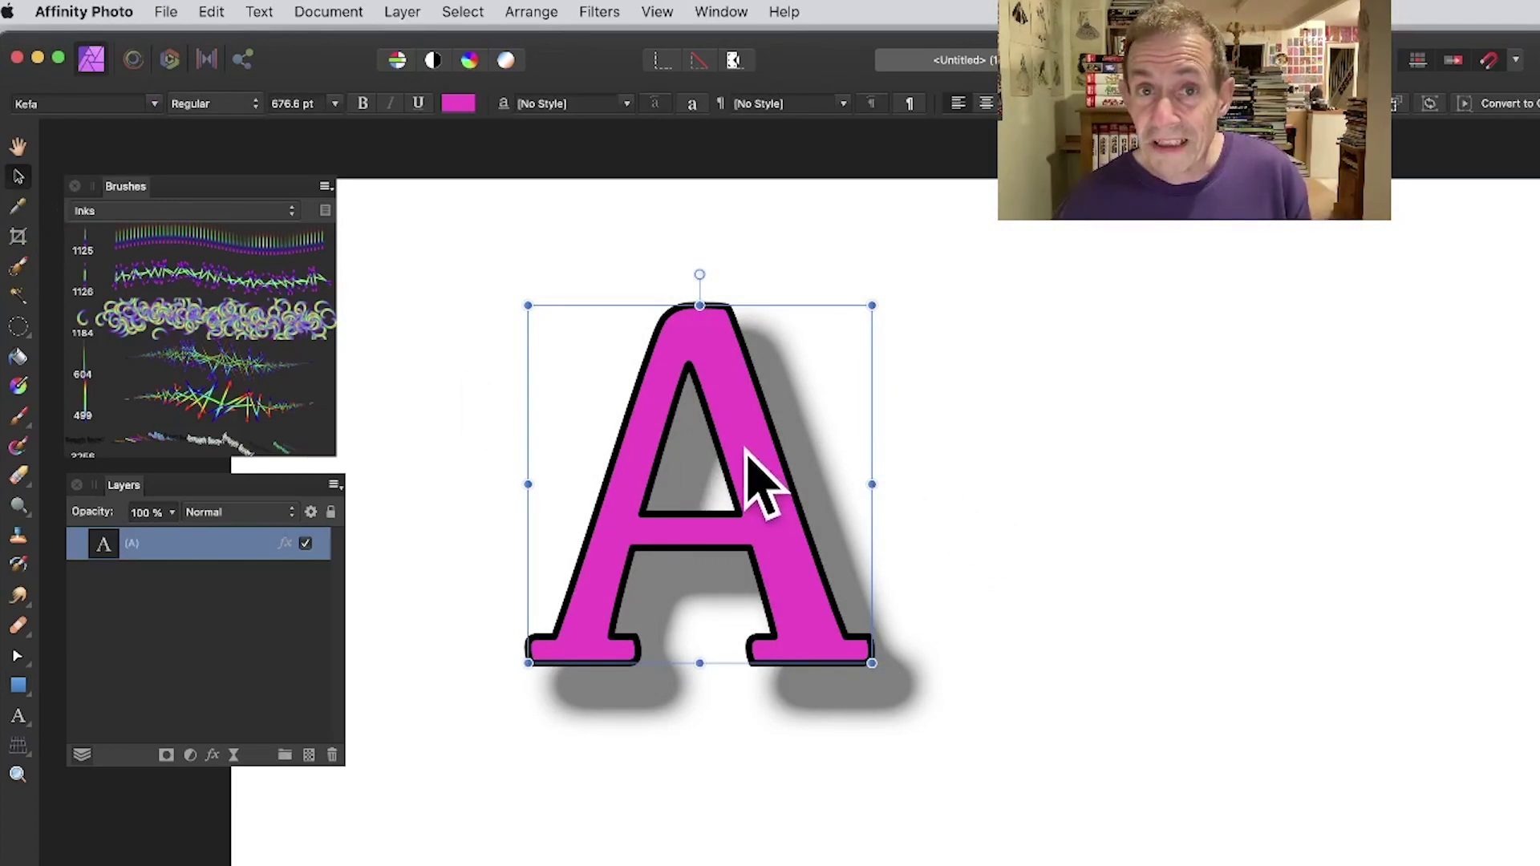
pyautogui.keyDown('alt'); pyautogui.moveTo(764, 469); pyautogui.dragTo(898, 443); pyautogui.keyUp('alt')
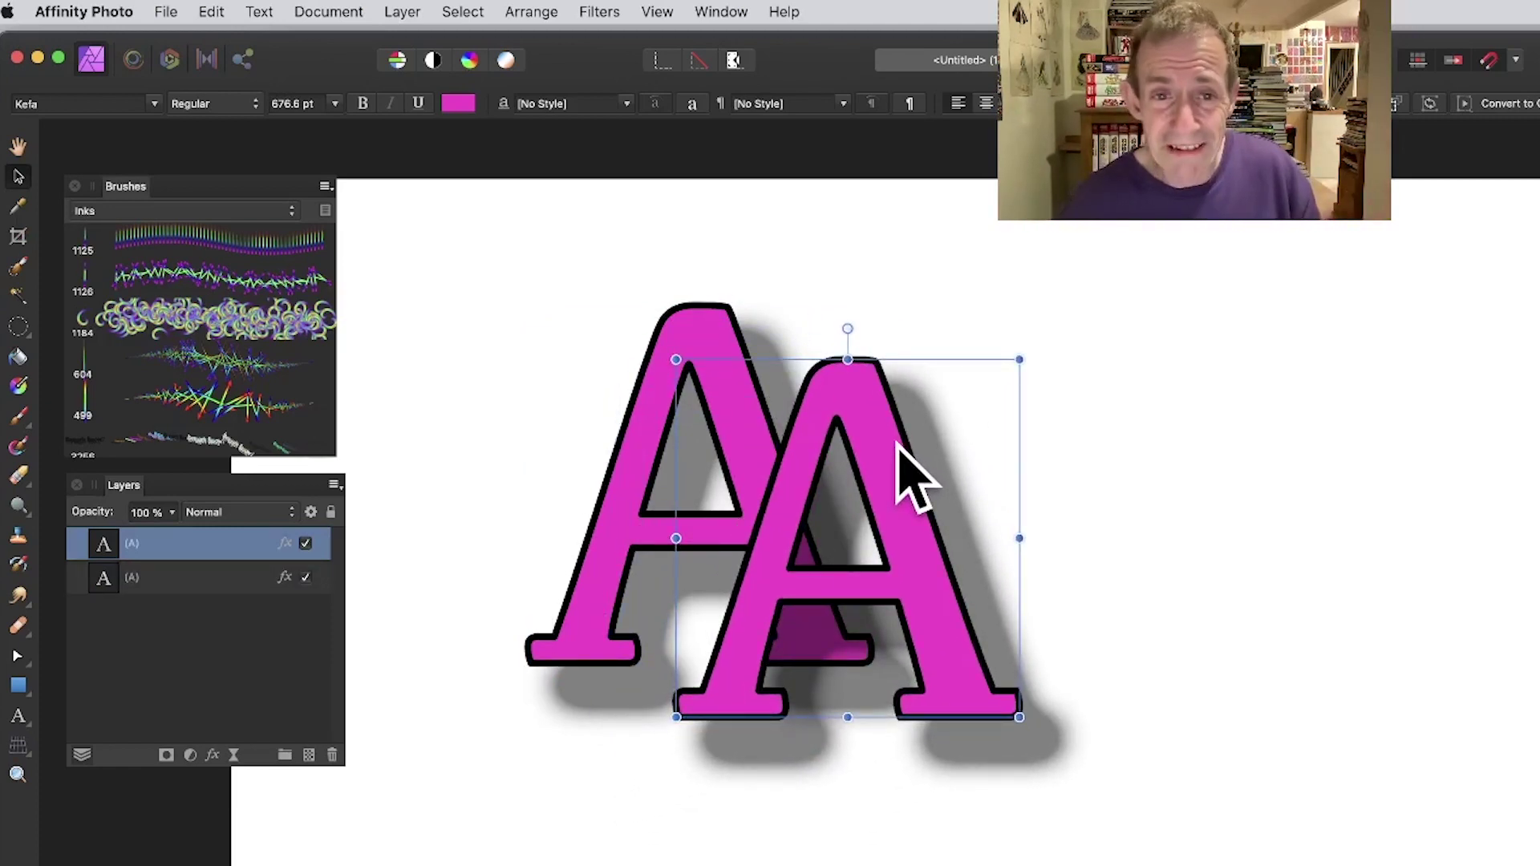
pyautogui.moveTo(1018, 359); pyautogui.dragTo(939, 437)
pyautogui.moveTo(839, 508); pyautogui.dragTo(832, 419)
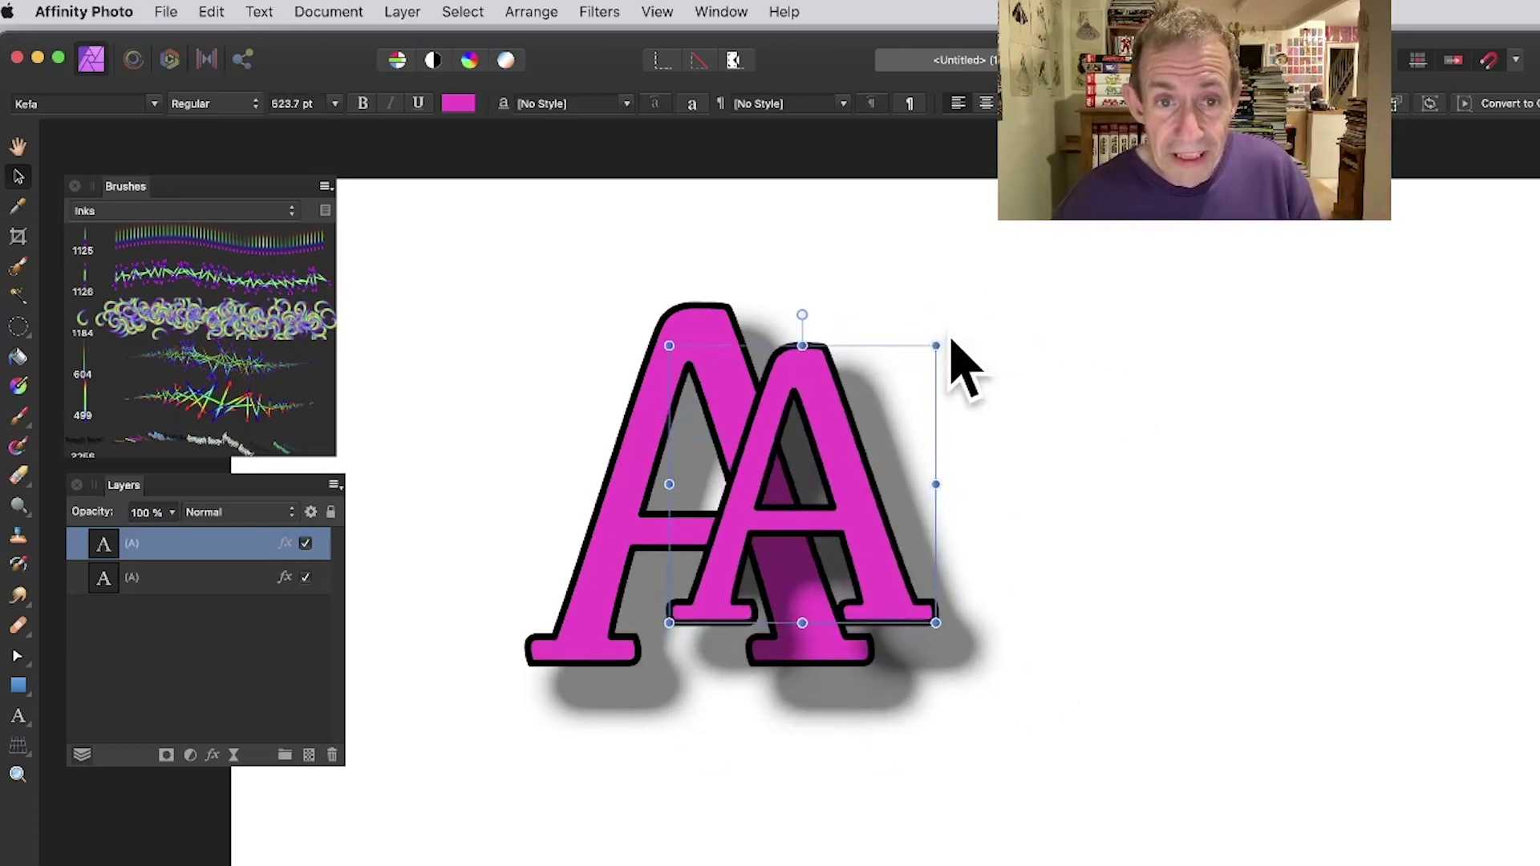
pyautogui.moveTo(945, 343); pyautogui.dragTo(996, 384)
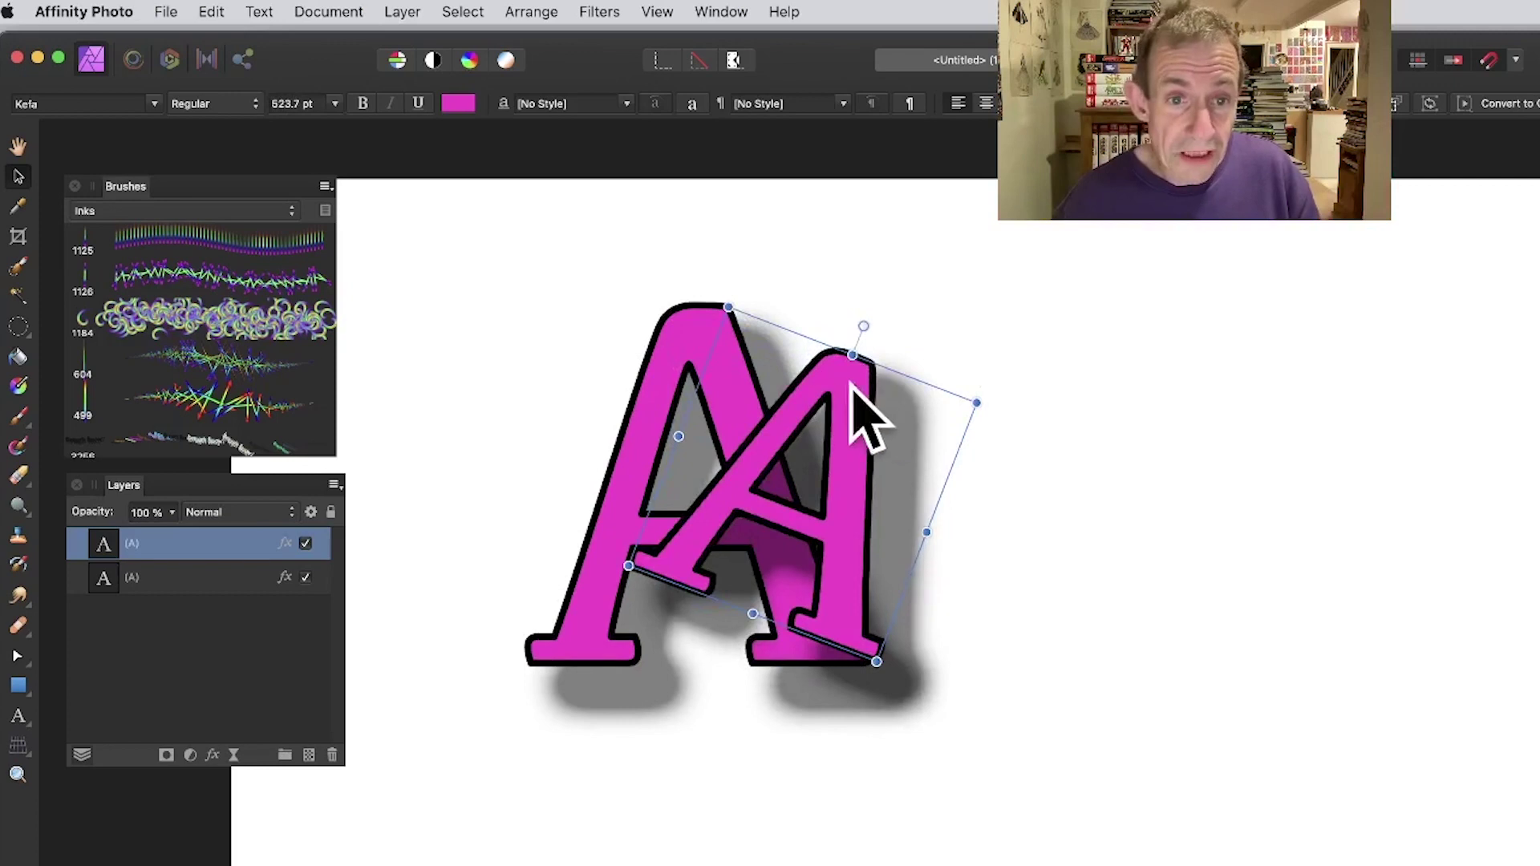
# - Replace the duplicated letter's text, trying B and C before settling on D
pyautogui.click(18, 716)
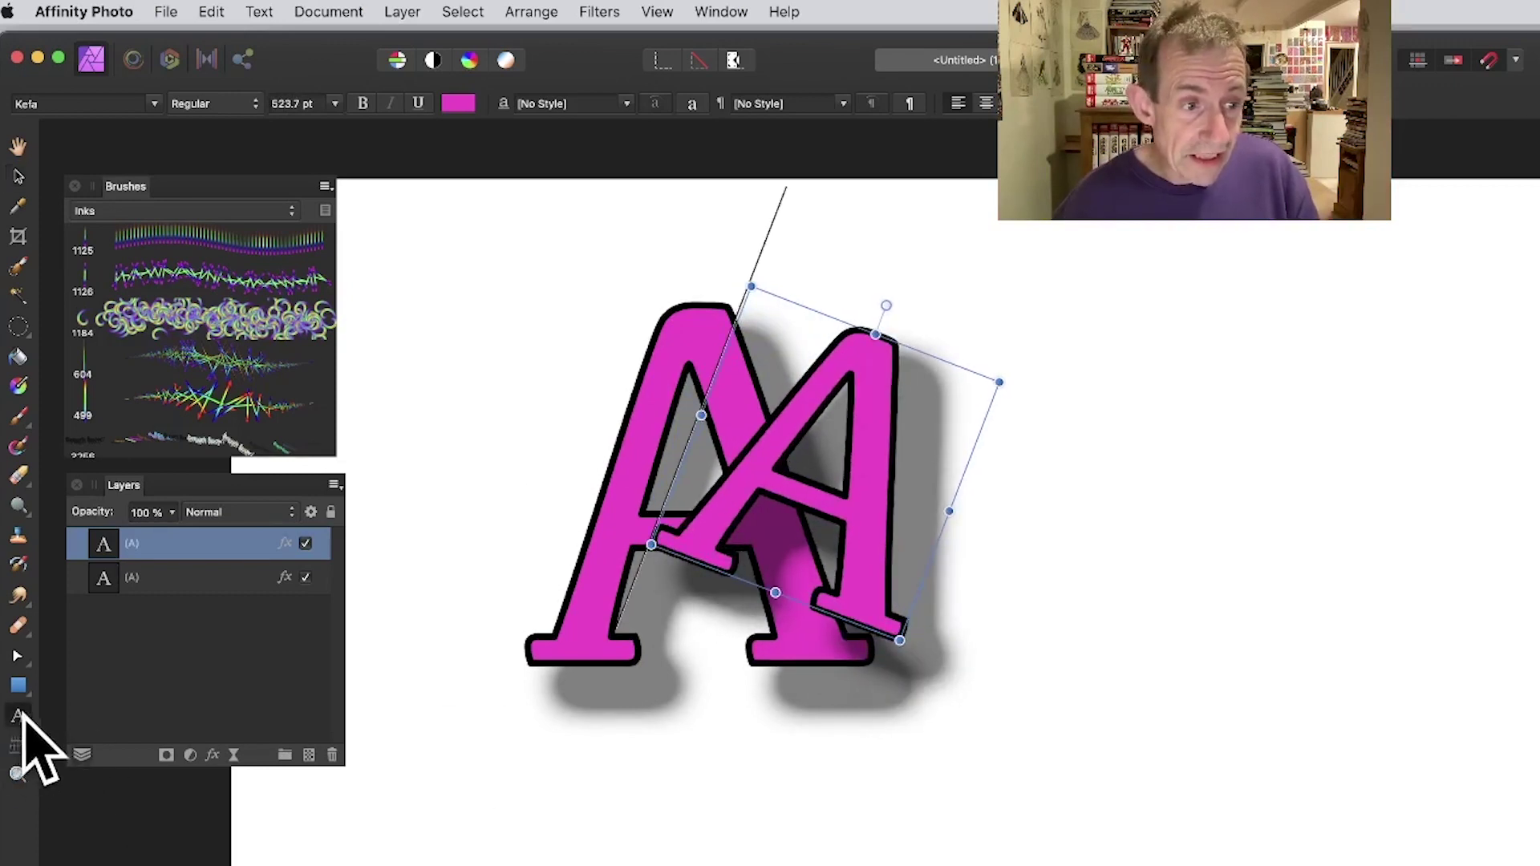
pyautogui.moveTo(879, 553); pyautogui.dragTo(722, 481)
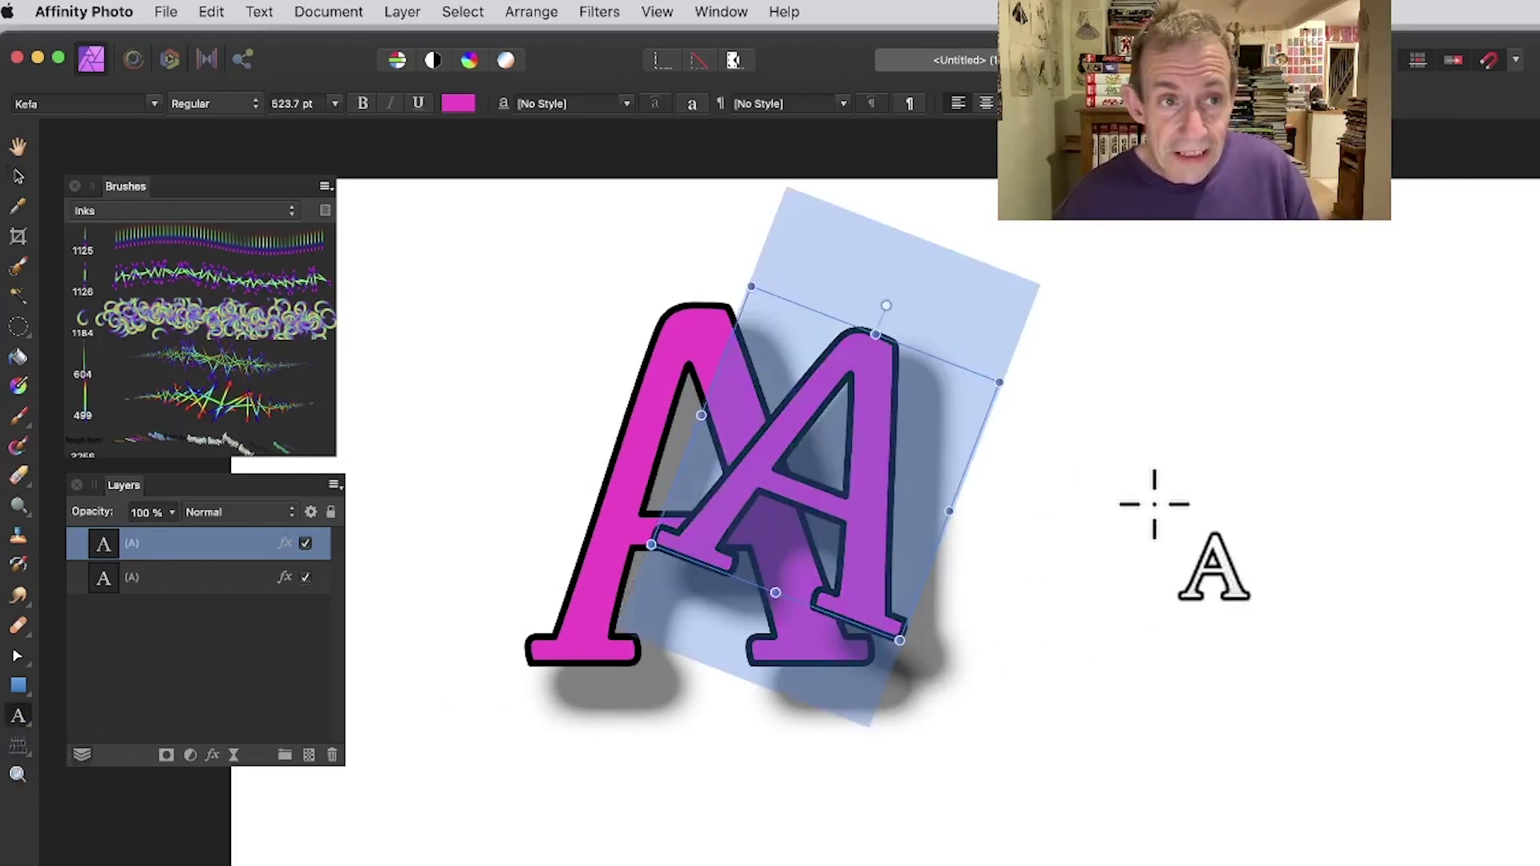
pyautogui.write('B')
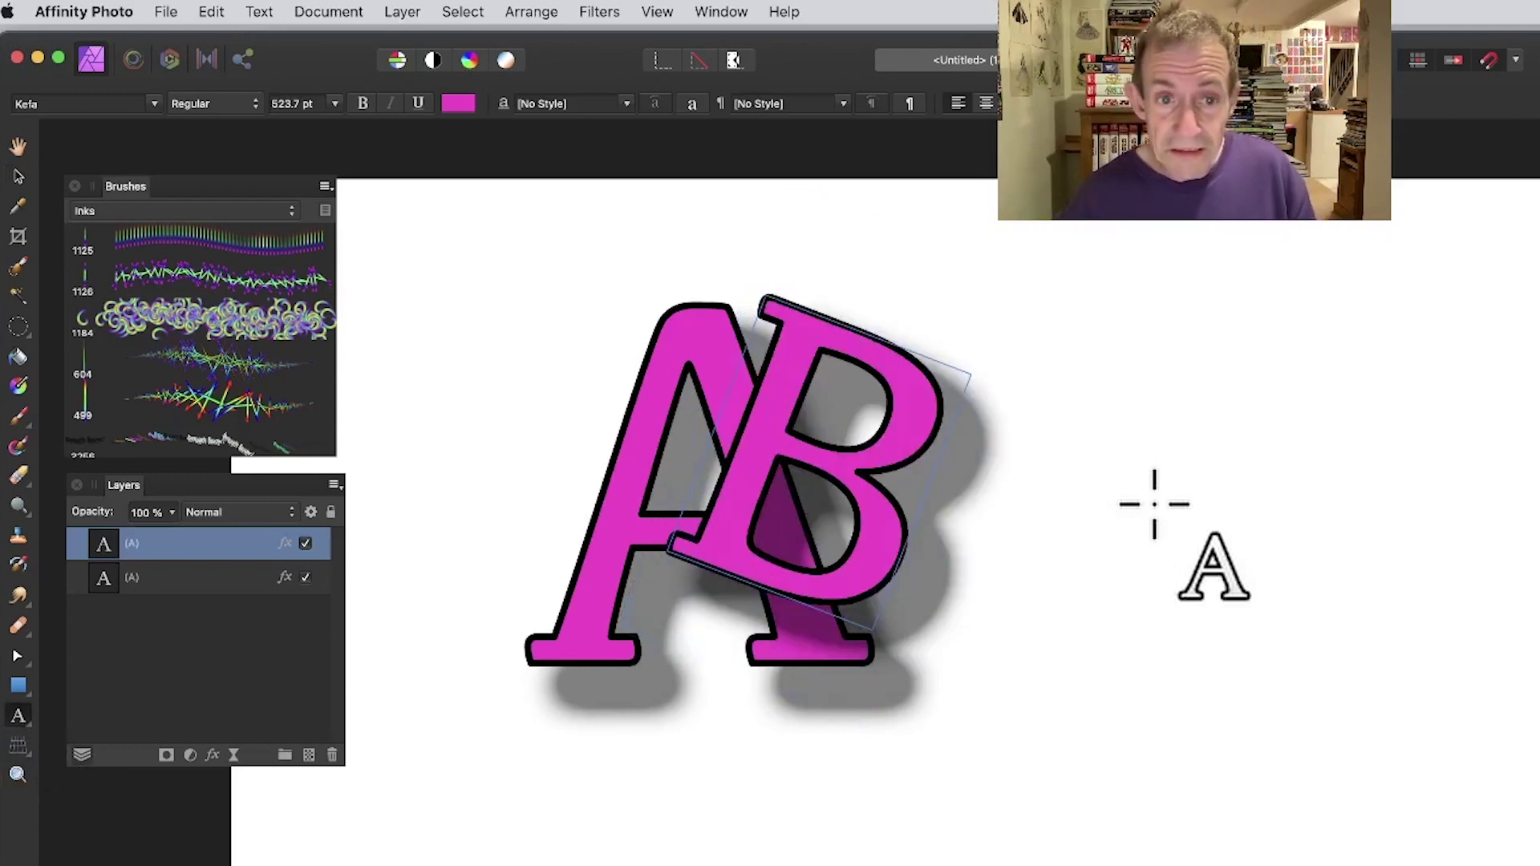
pyautogui.press('BackSpace')
pyautogui.write('C')
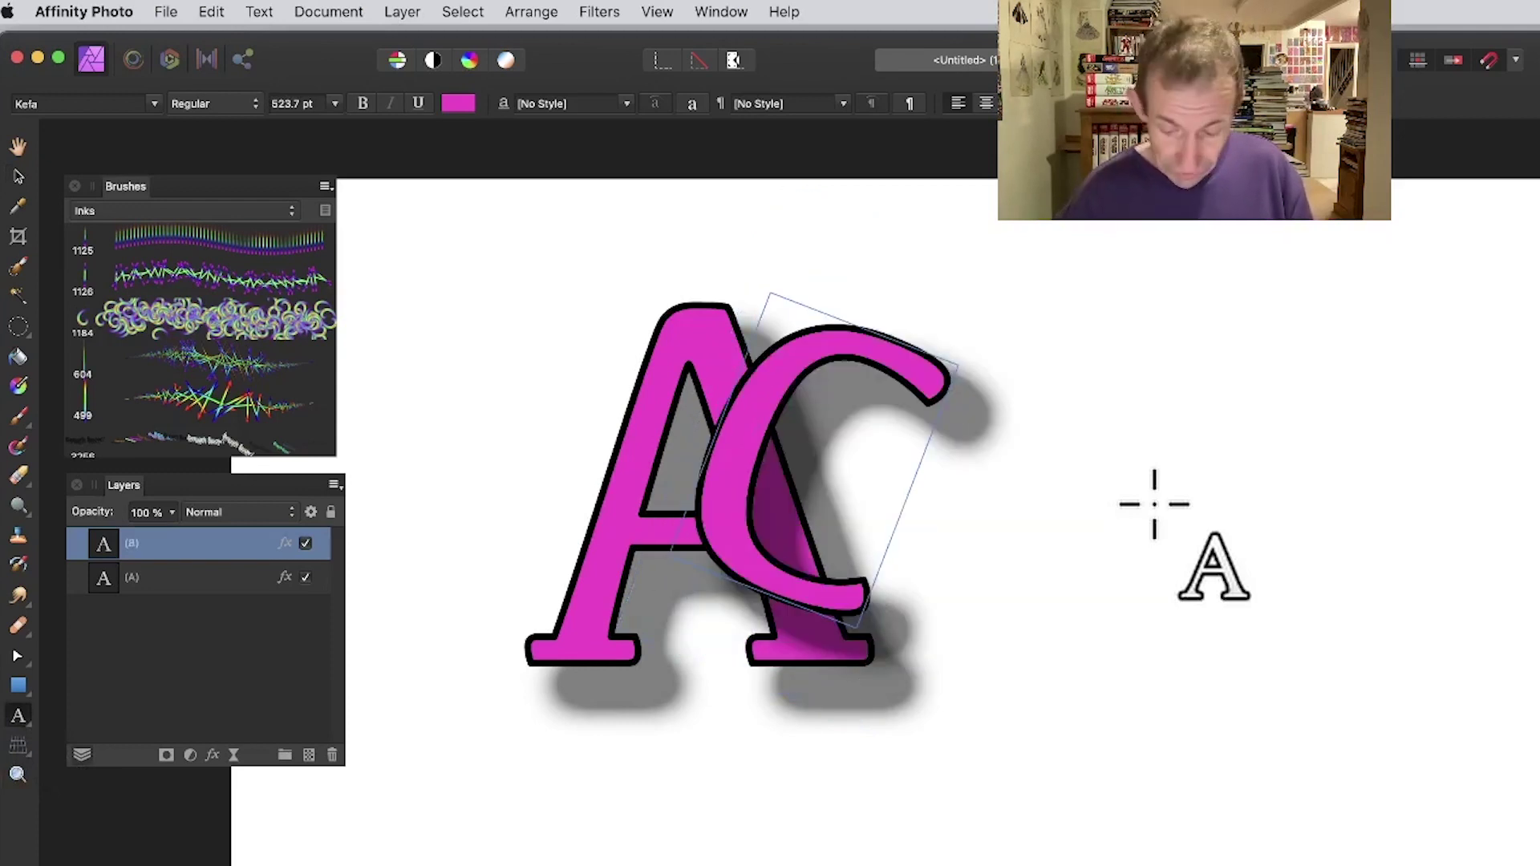
pyautogui.press('BackSpace')
pyautogui.write('D')
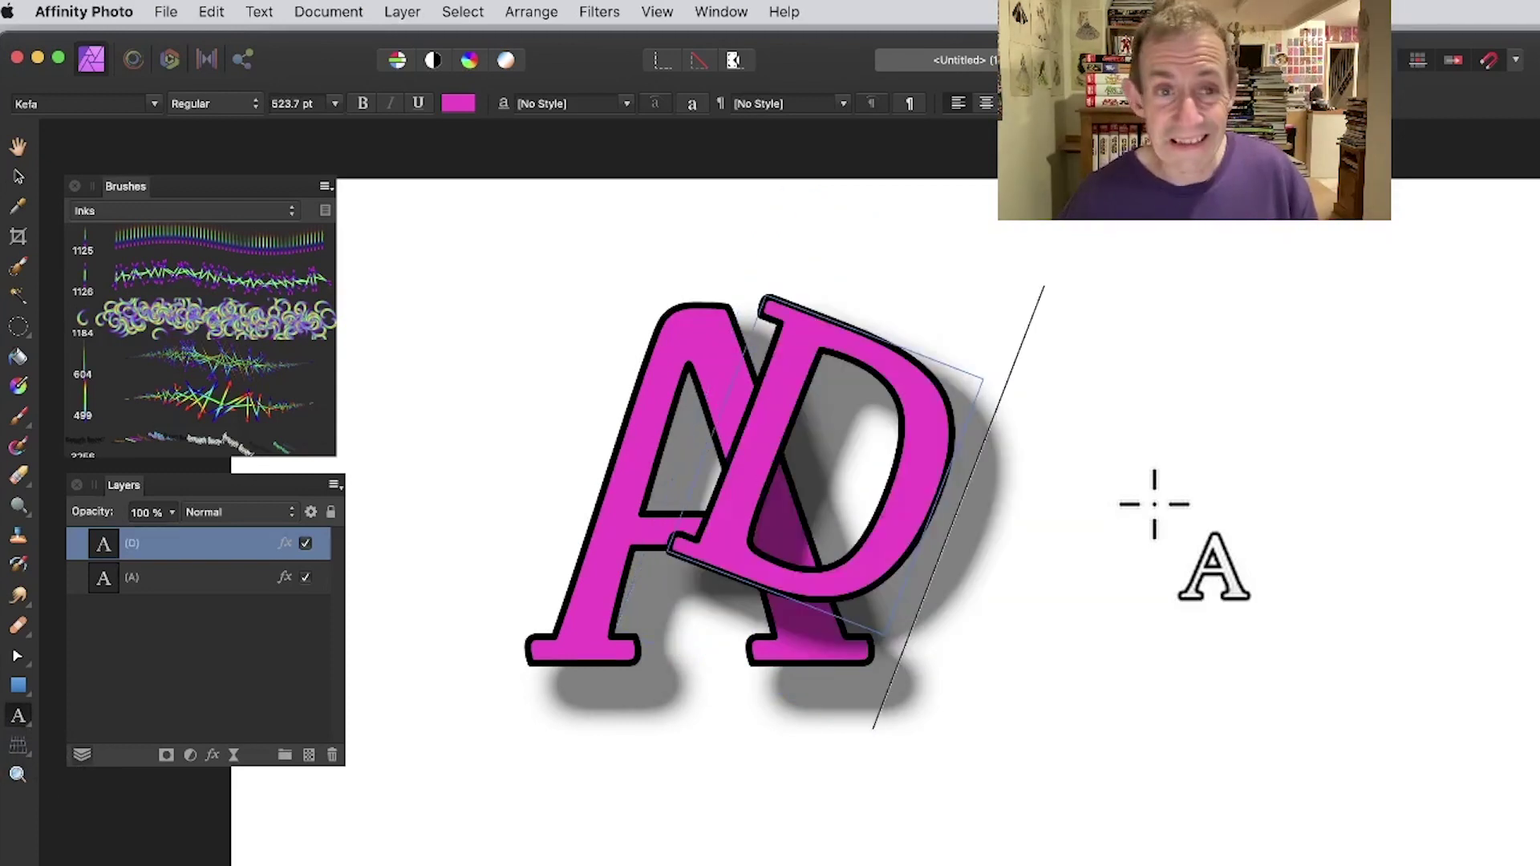
pyautogui.press('Escape')
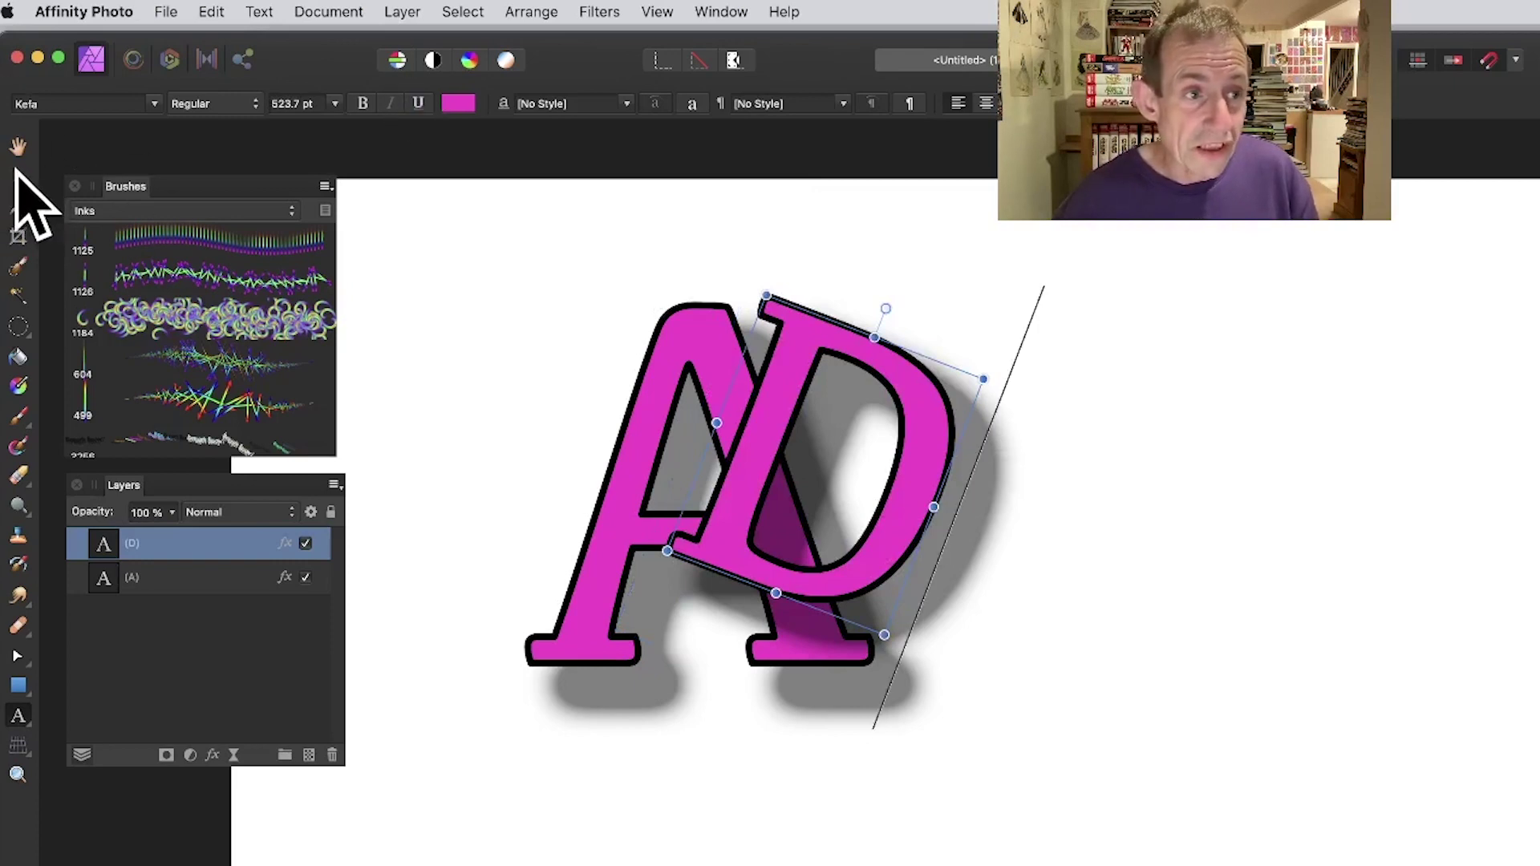
# - Recolour the D light cyan and move it down and to the right over the A
pyautogui.click(18, 175)
pyautogui.moveTo(815, 378); pyautogui.dragTo(818, 386)
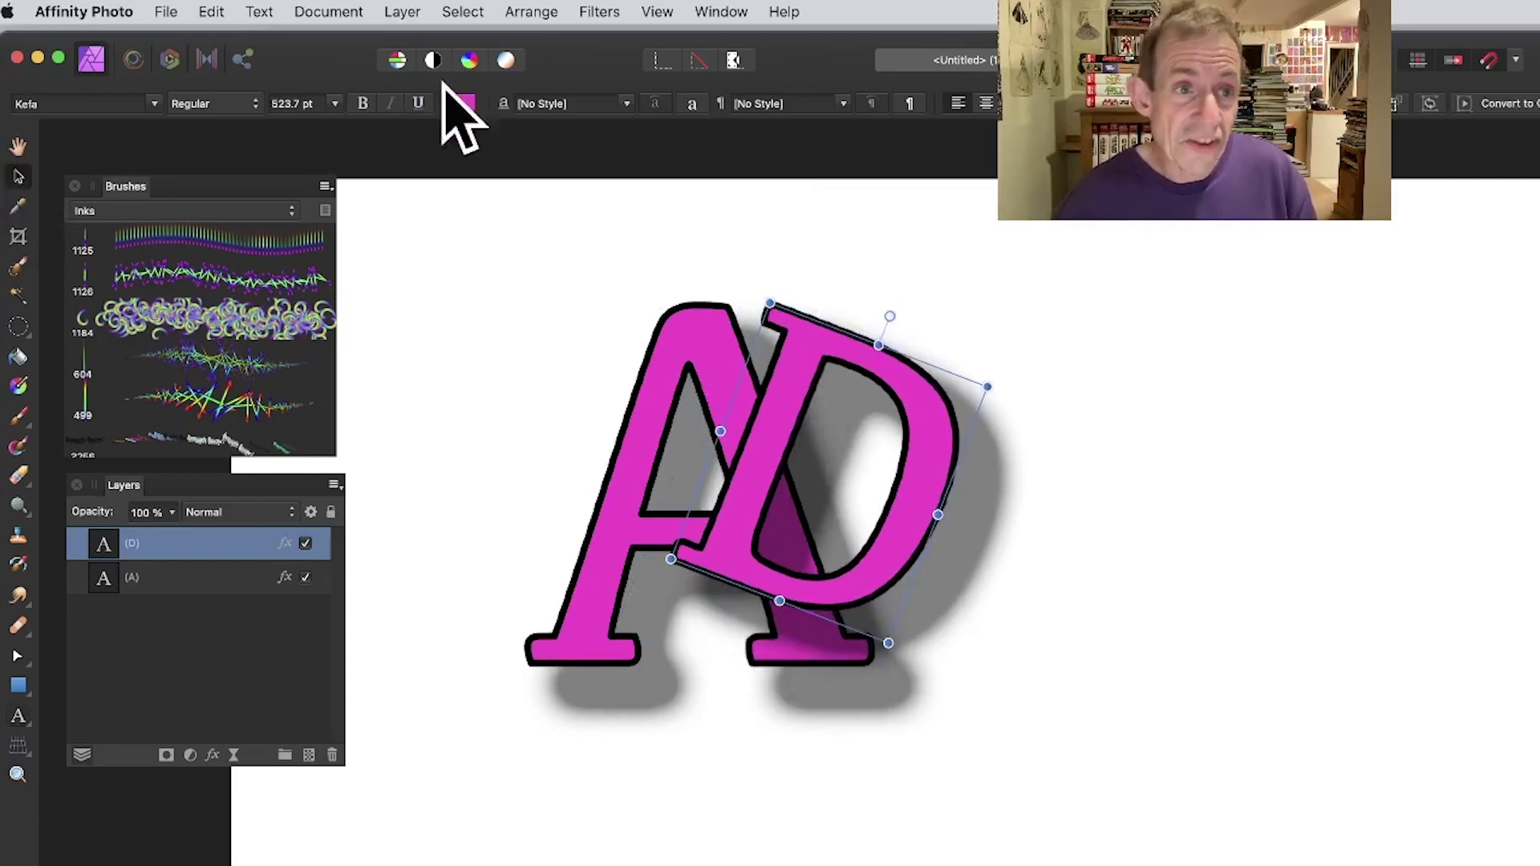
pyautogui.click(459, 103)
pyautogui.click(514, 251)
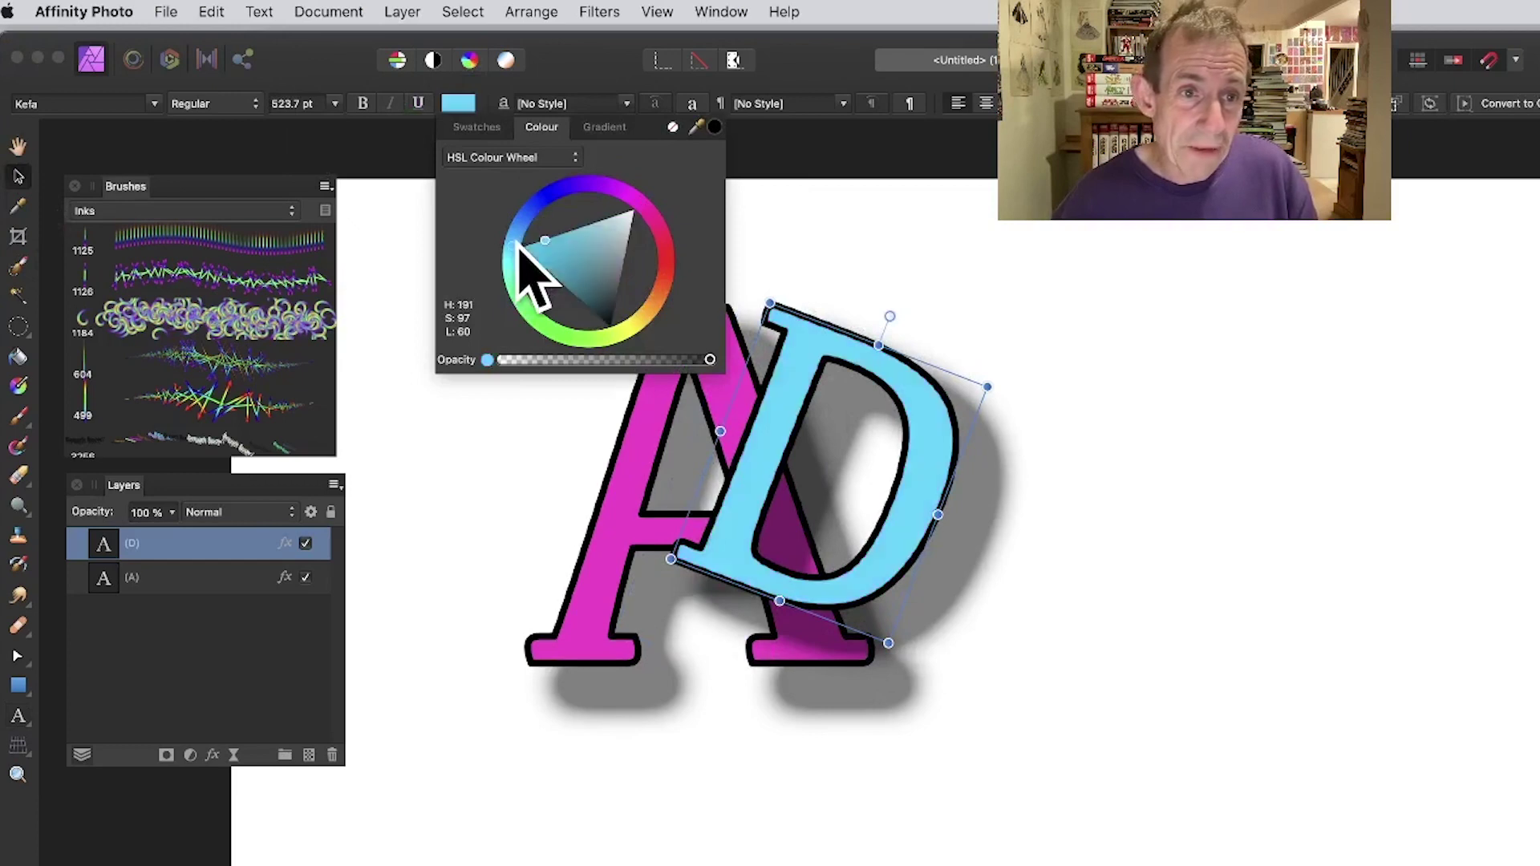
pyautogui.moveTo(928, 406); pyautogui.dragTo(975, 449)
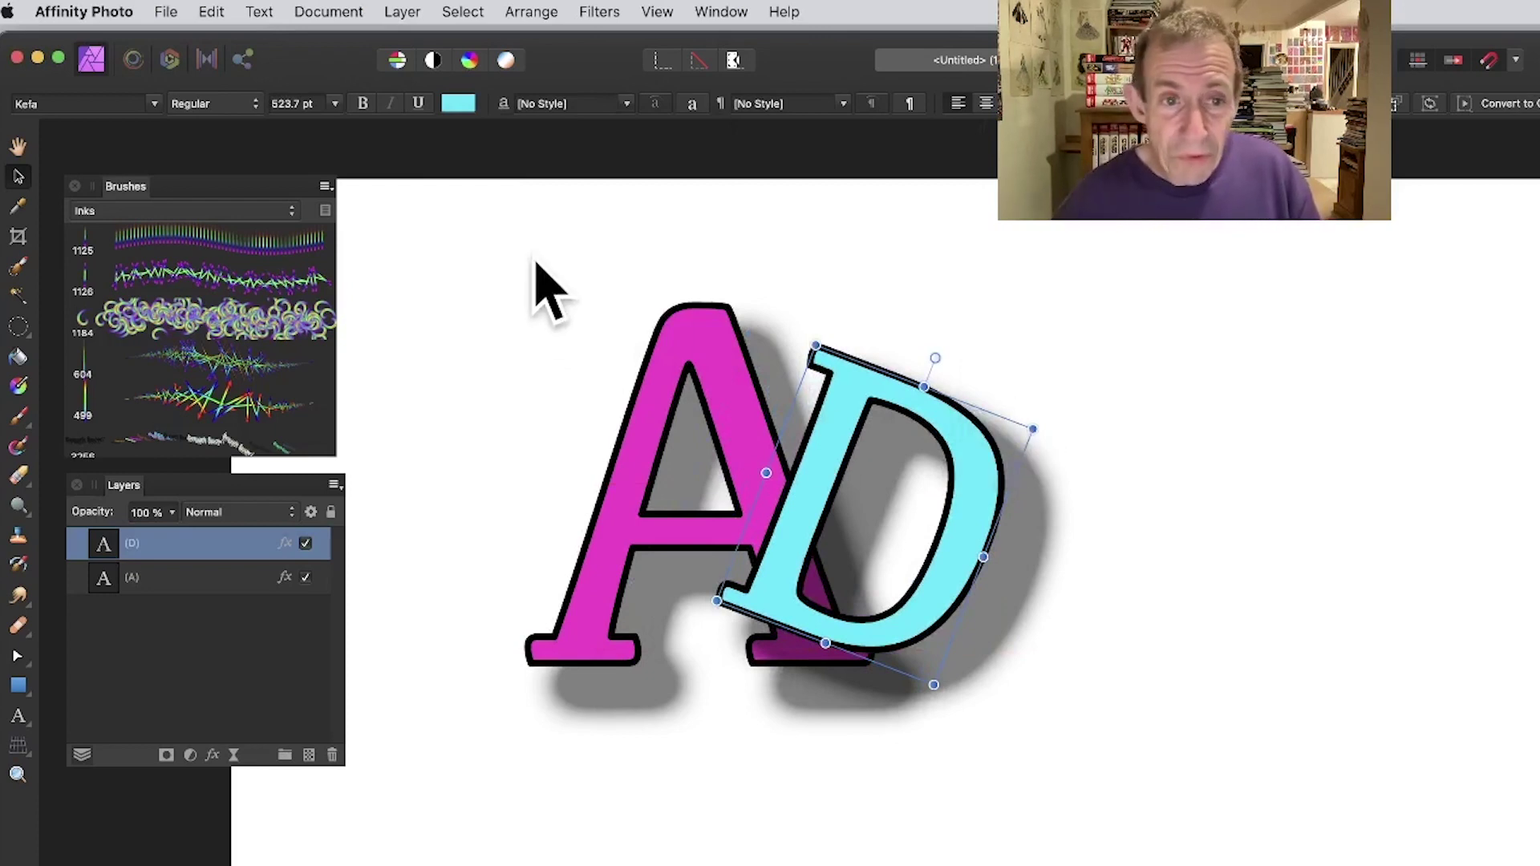
# - Select both letters and merge the visible layers into a new pixel layer
pyautogui.moveTo(463, 215); pyautogui.dragTo(1278, 838)
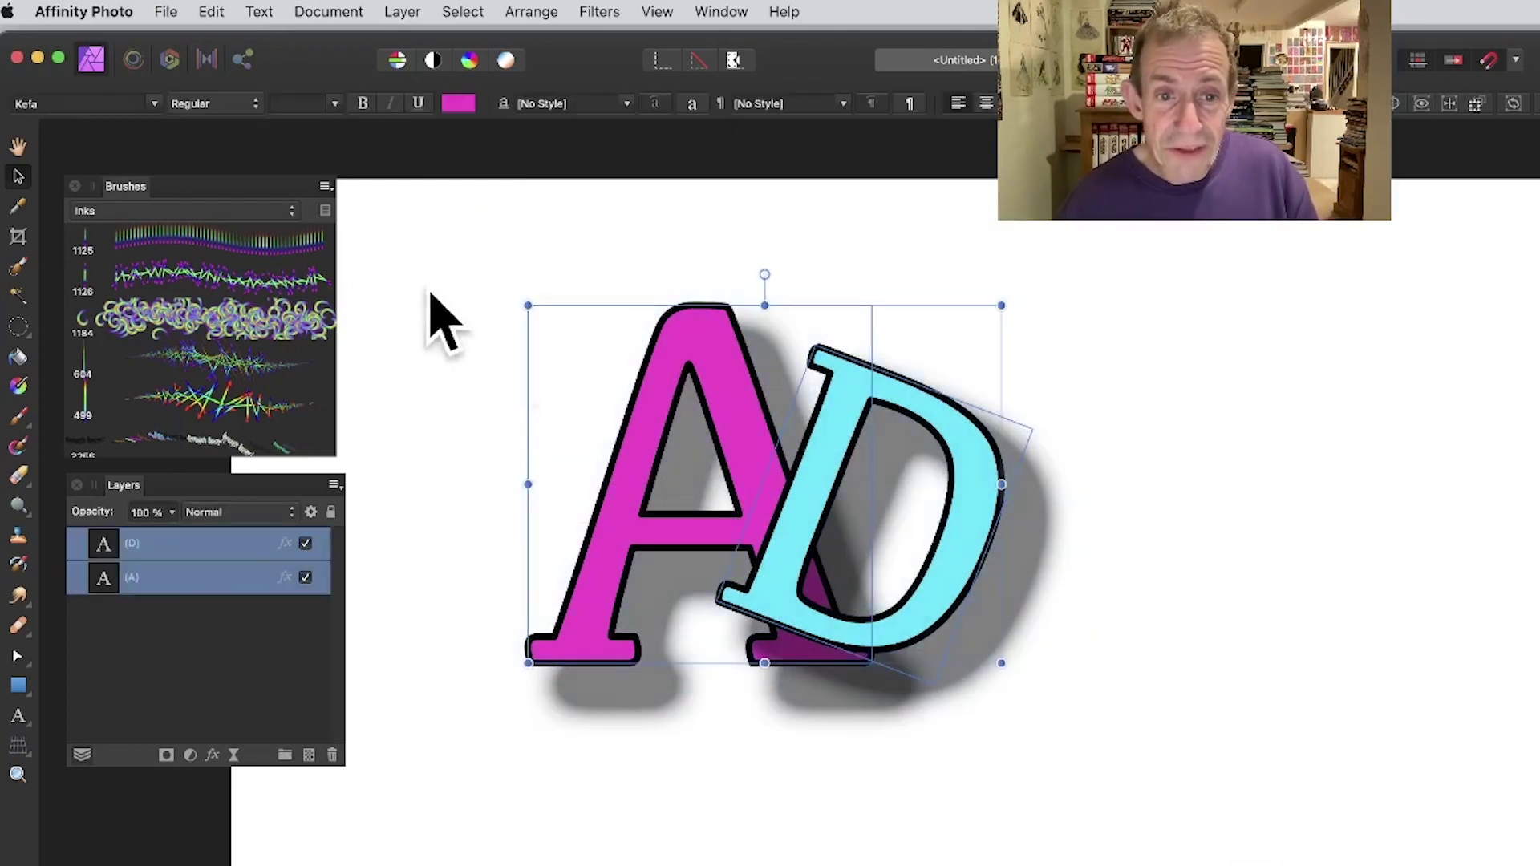
pyautogui.moveTo(418, 223); pyautogui.dragTo(1349, 860)
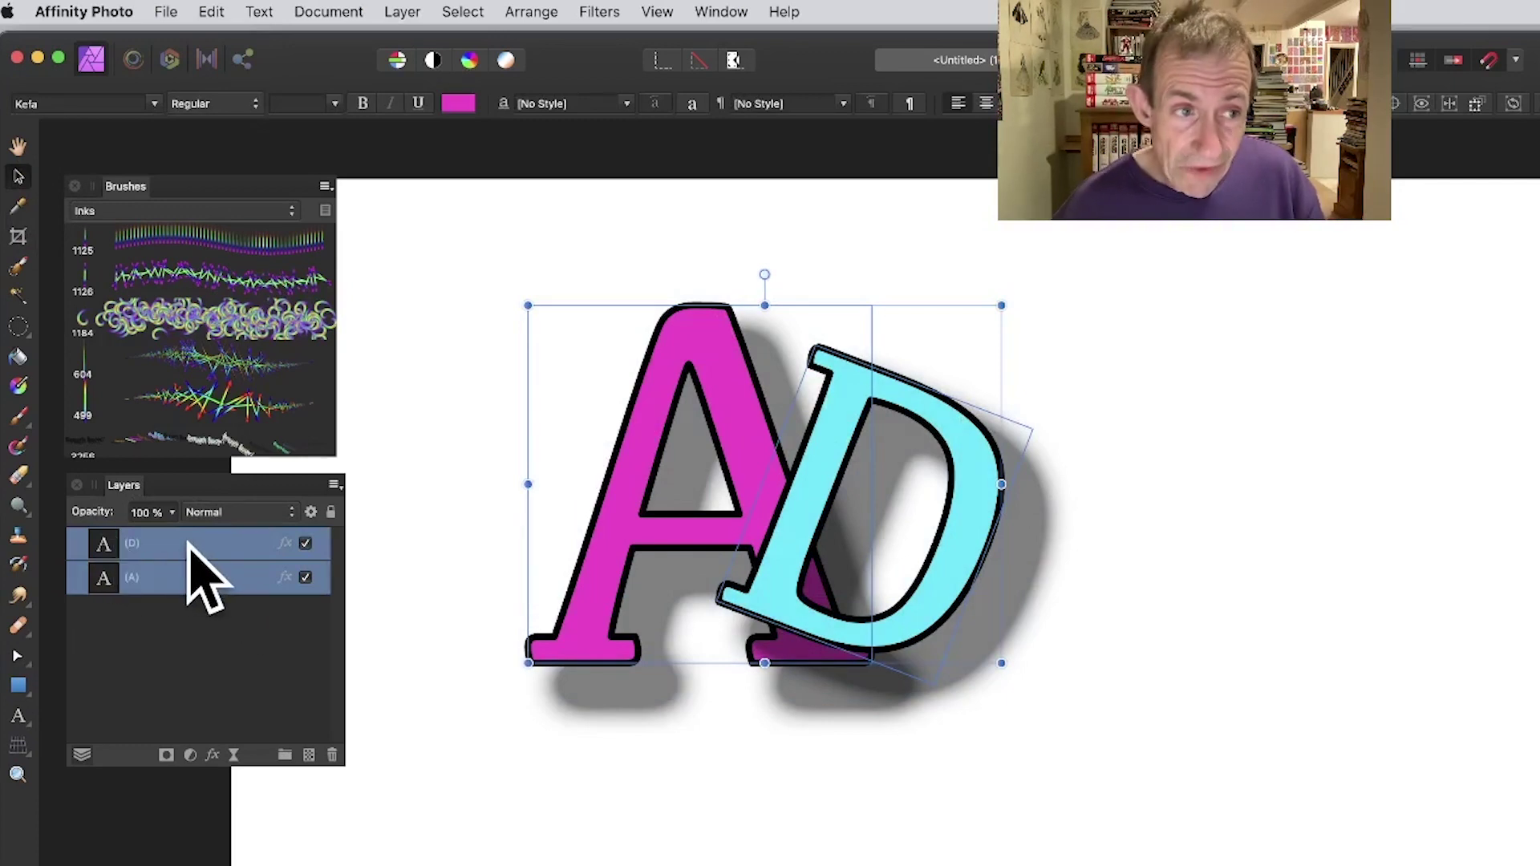
pyautogui.click(401, 10)
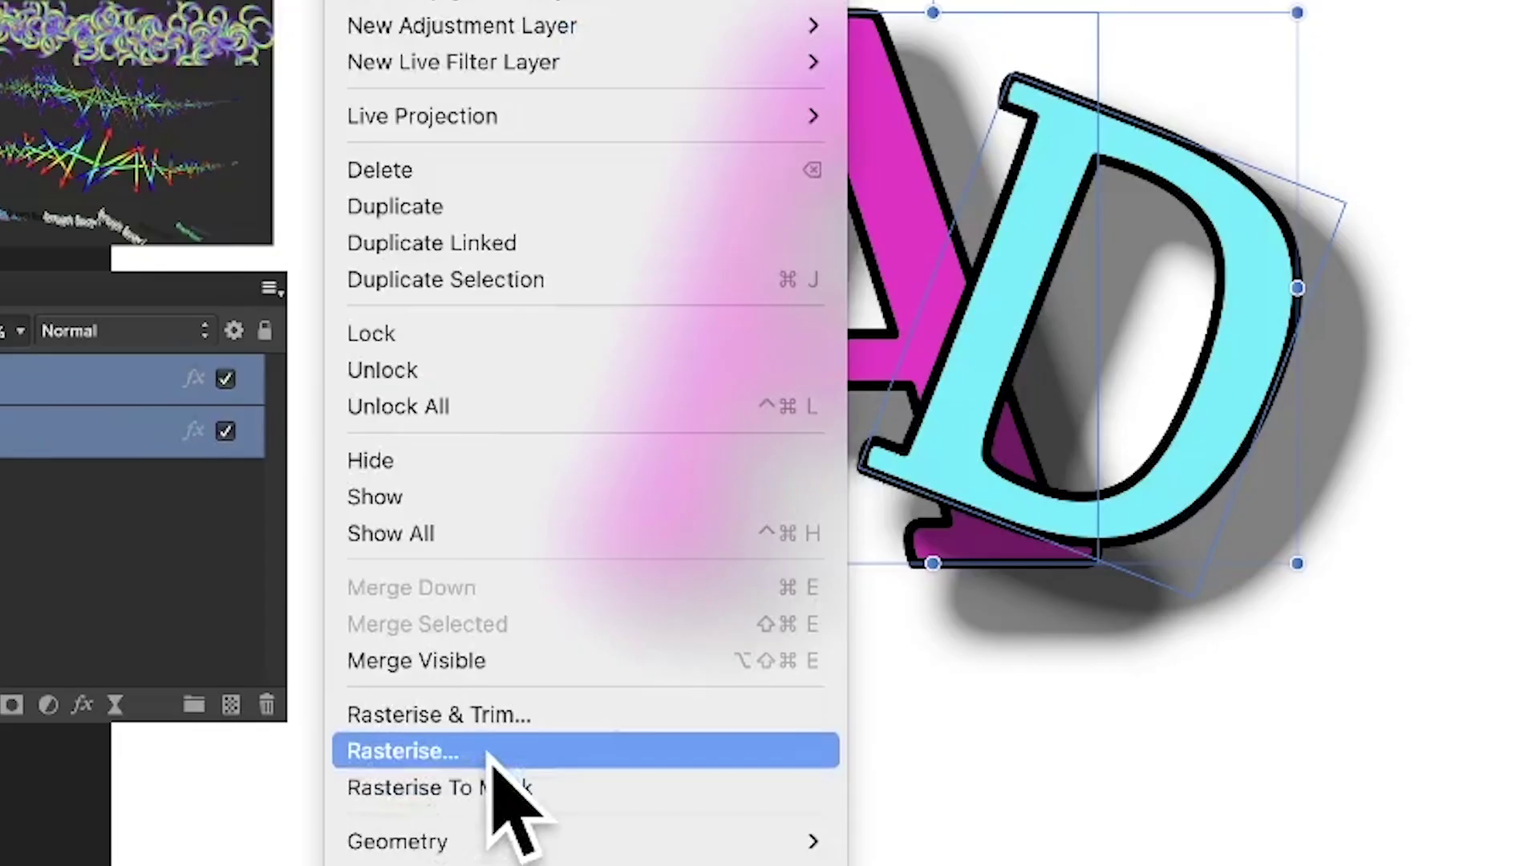
pyautogui.click(453, 662)
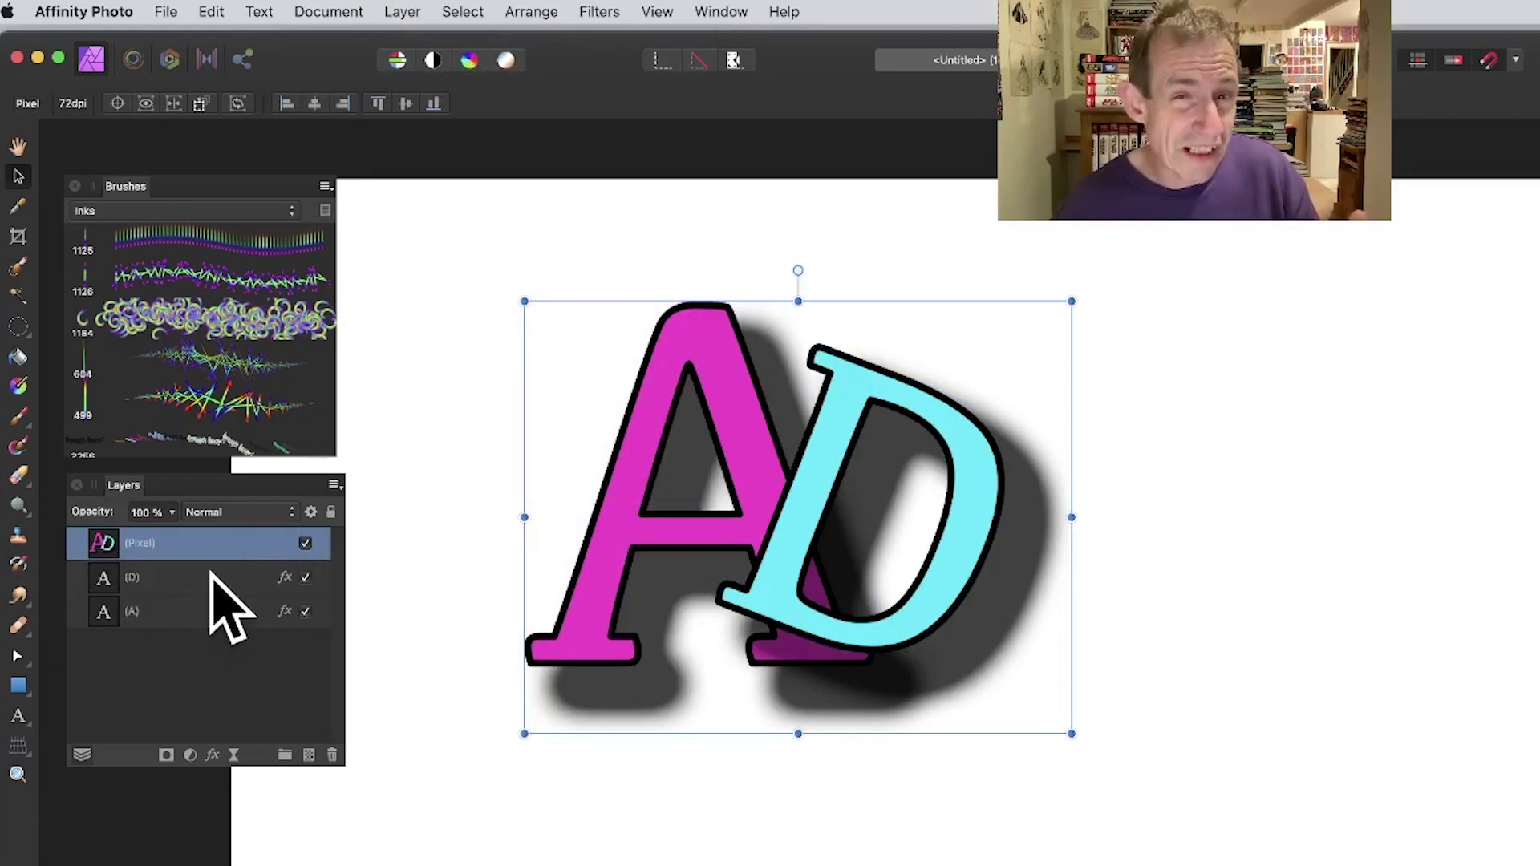
# - Delete the original D and A text layers beneath the merged pixel layer
pyautogui.click(148, 646)
pyautogui.click(160, 581)
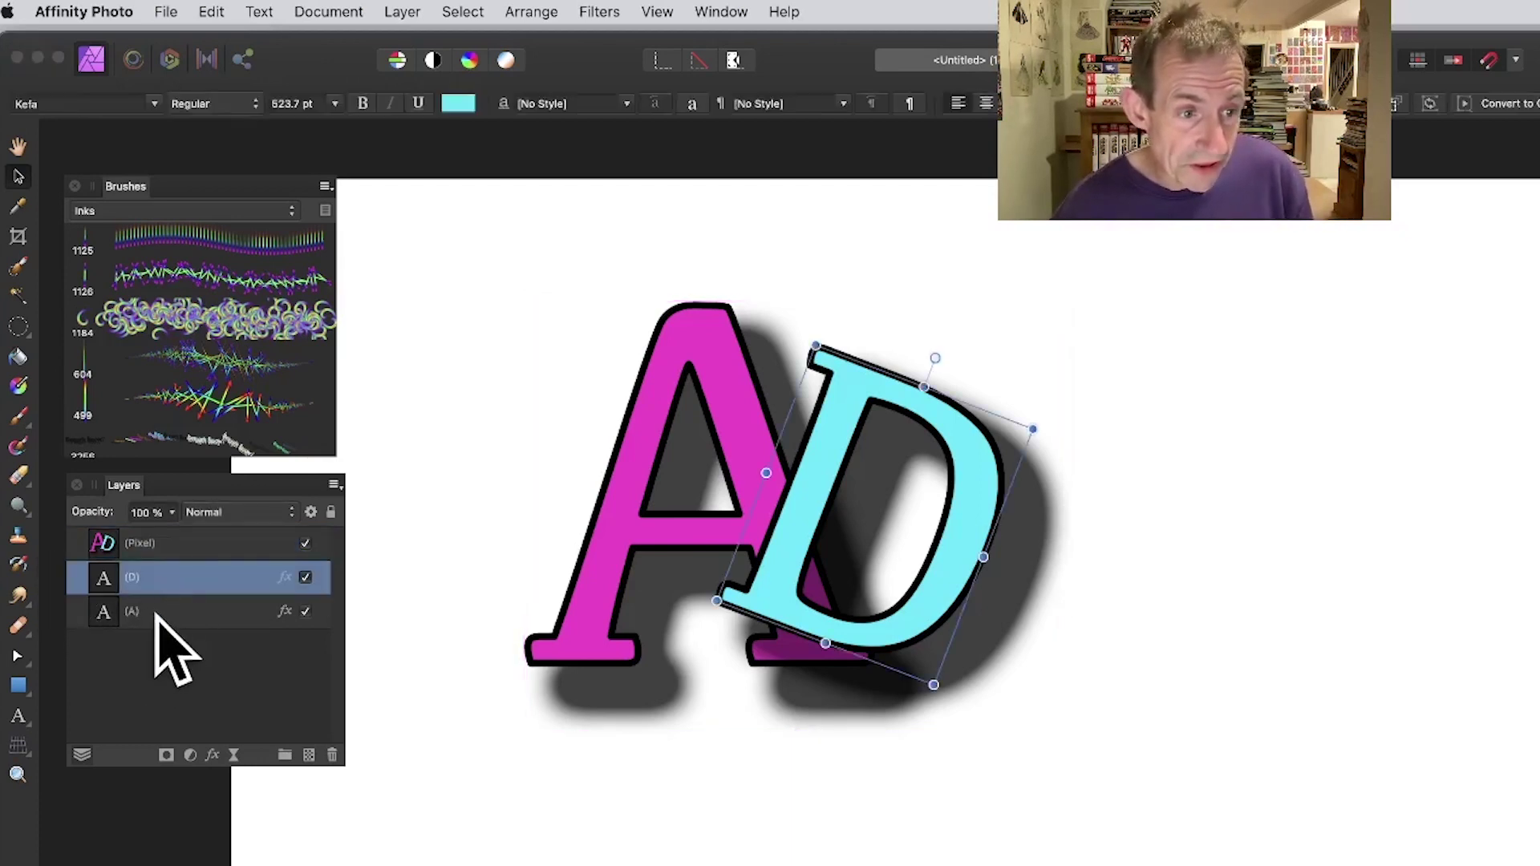
pyautogui.keyDown('shift'); pyautogui.click(98, 614); pyautogui.keyUp('shift')
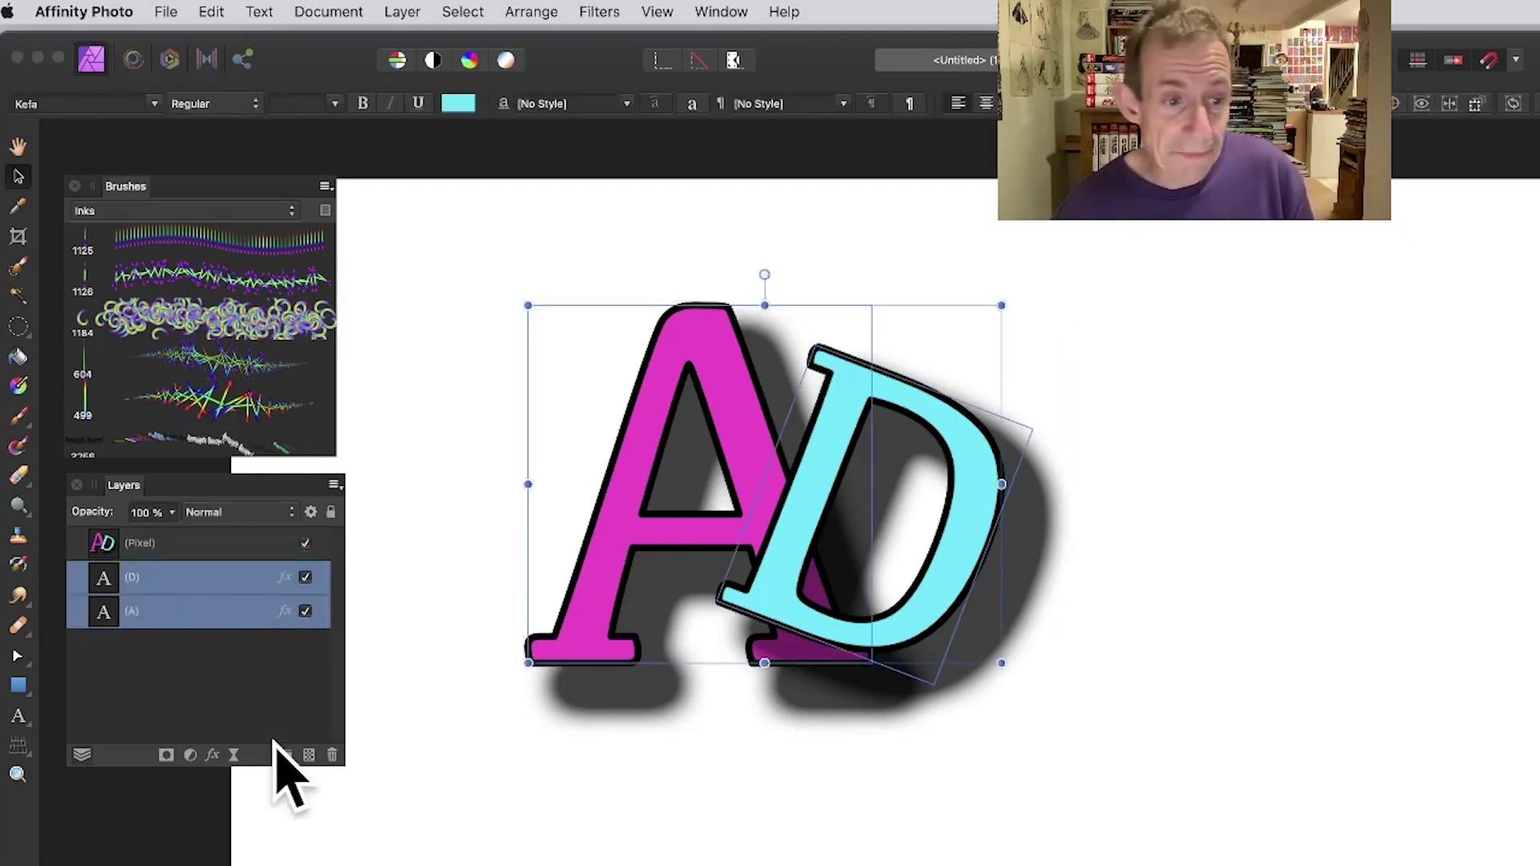
pyautogui.click(330, 754)
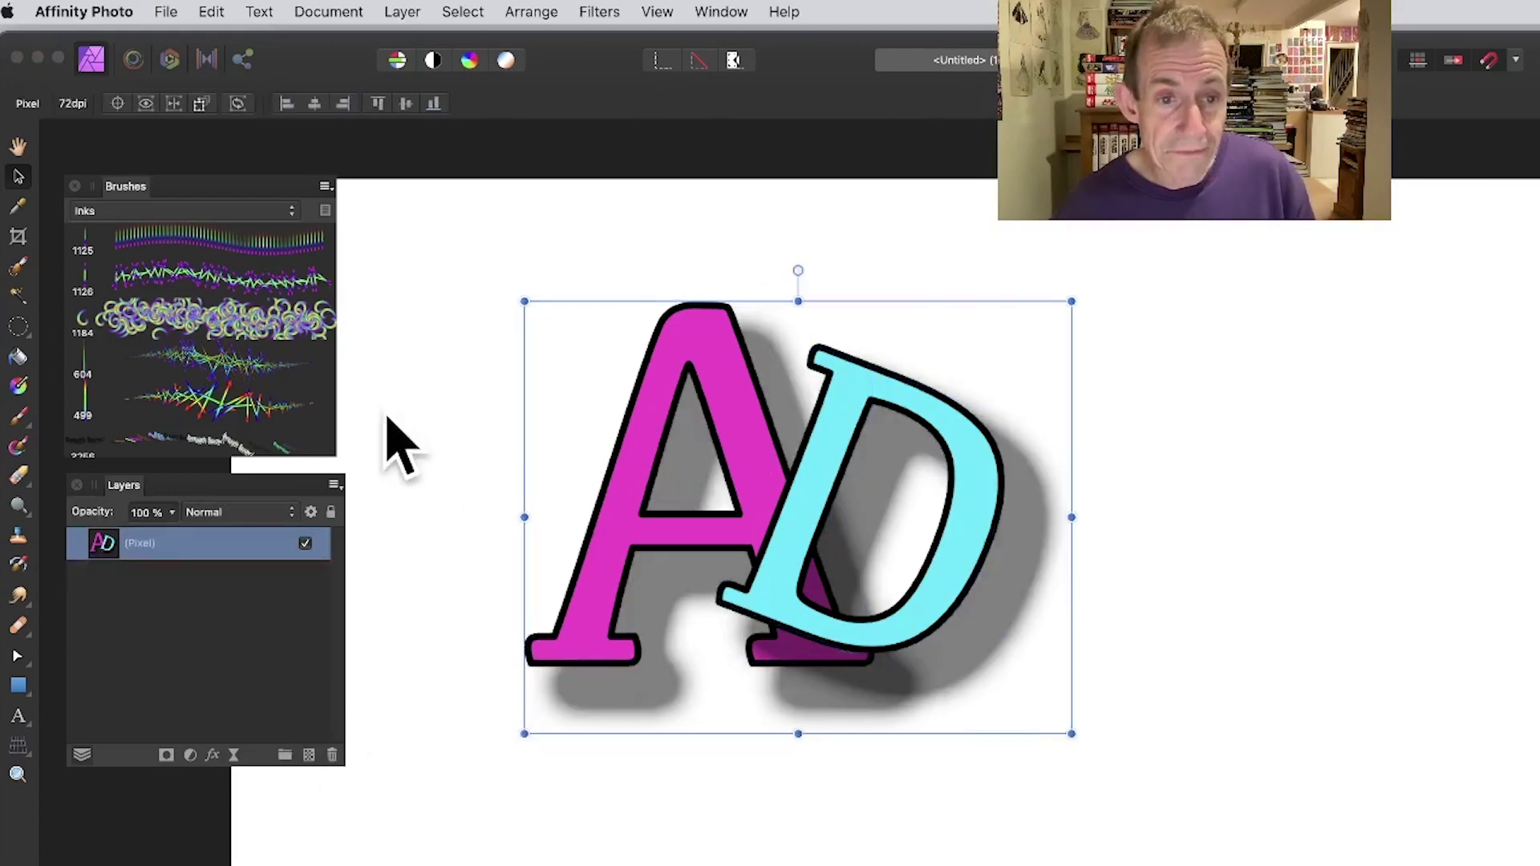
# - Move the merged AD artwork slightly down and to the left, and create a new brush from it
pyautogui.moveTo(780, 439); pyautogui.dragTo(719, 469)
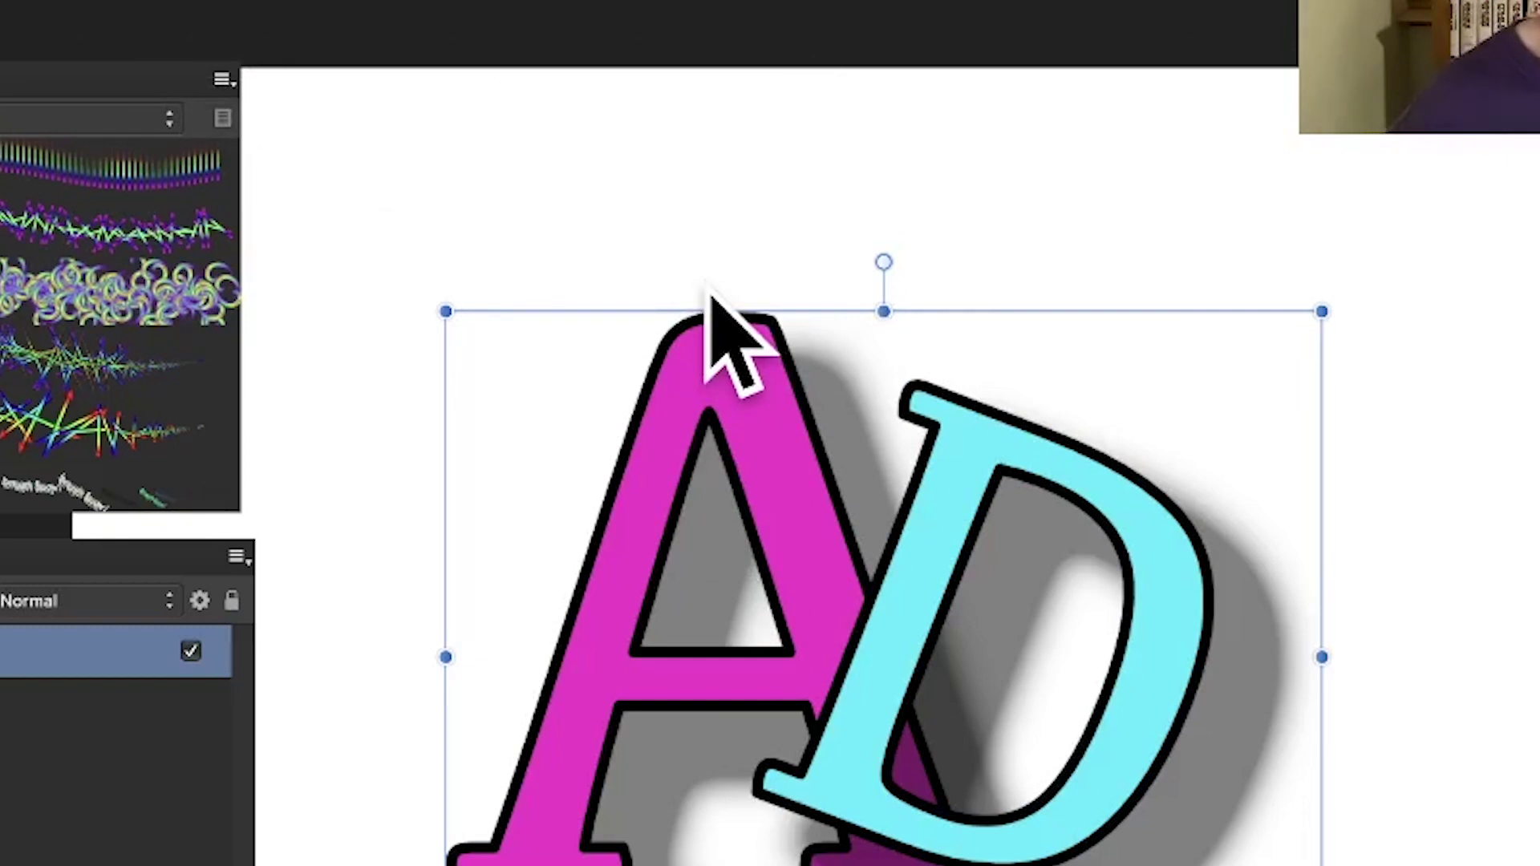
pyautogui.click(222, 79)
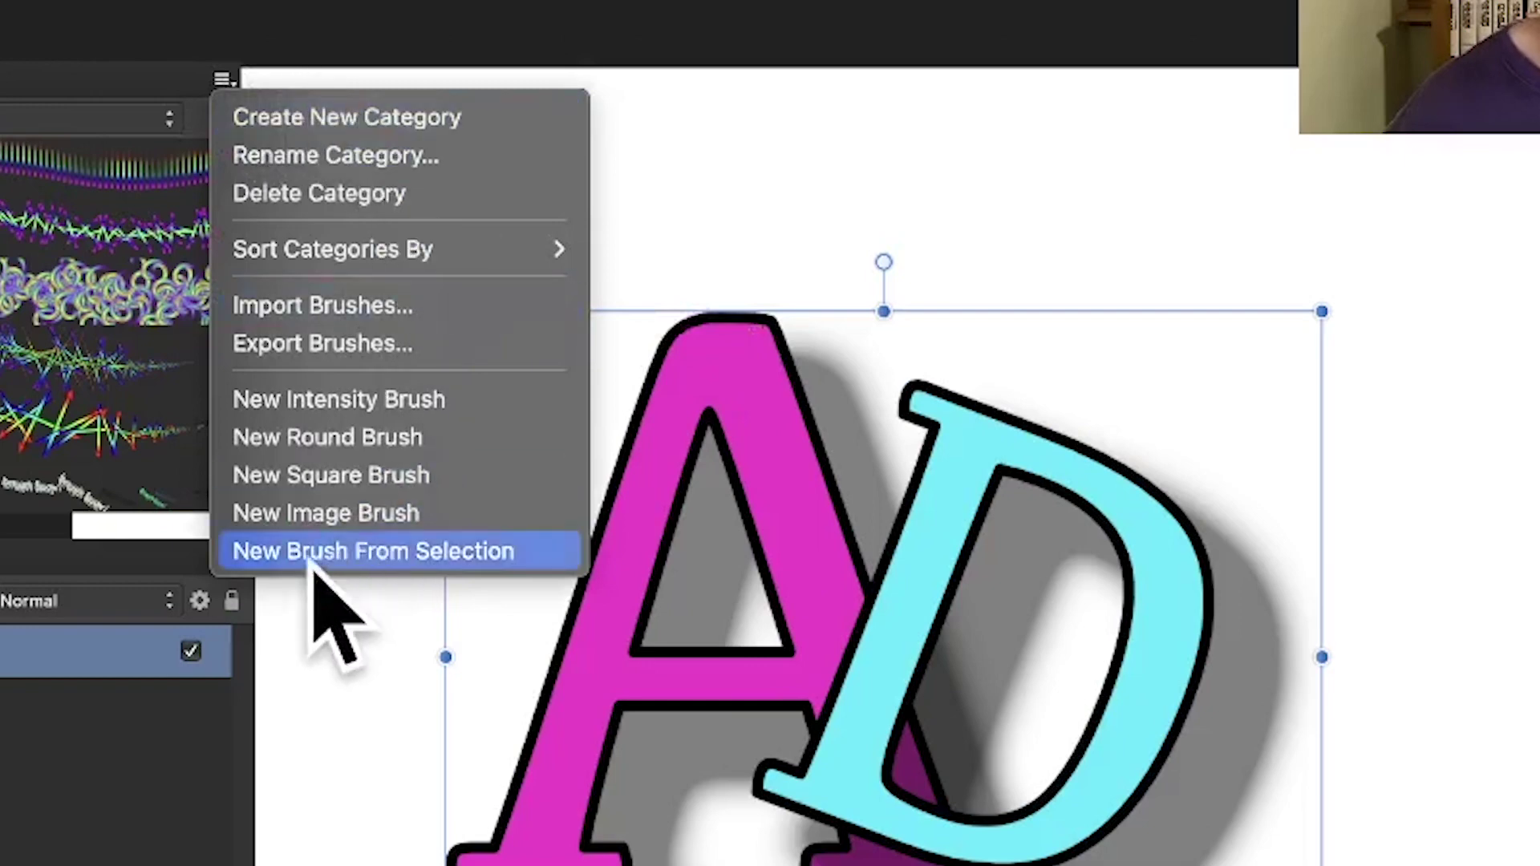
pyautogui.click(389, 551)
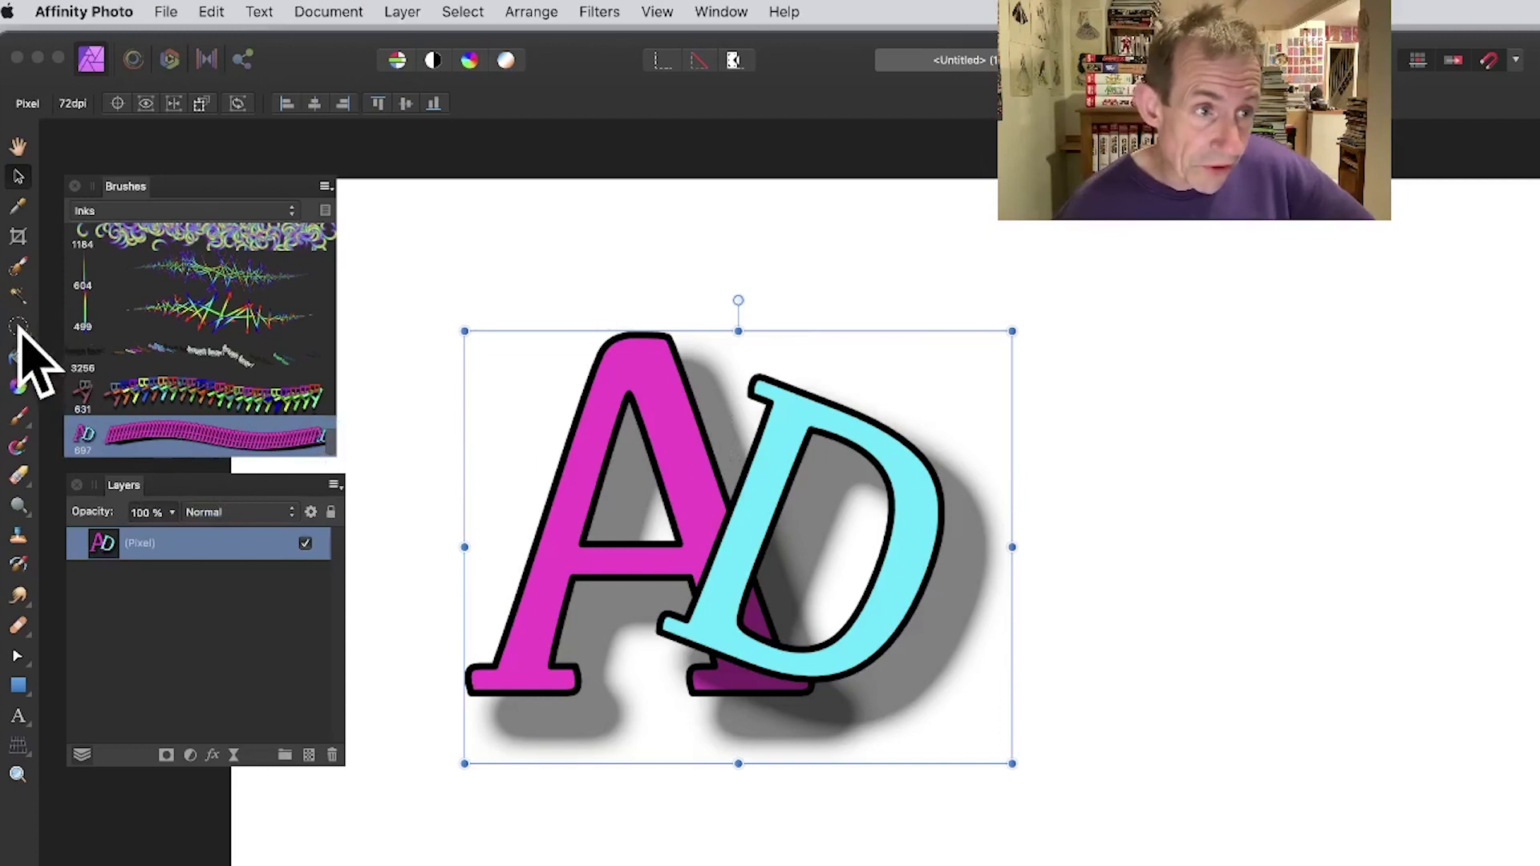
# - Make a circular selection over the middle of the AD where the letters overlap, and create a new brush from that selection
pyautogui.click(24, 329)
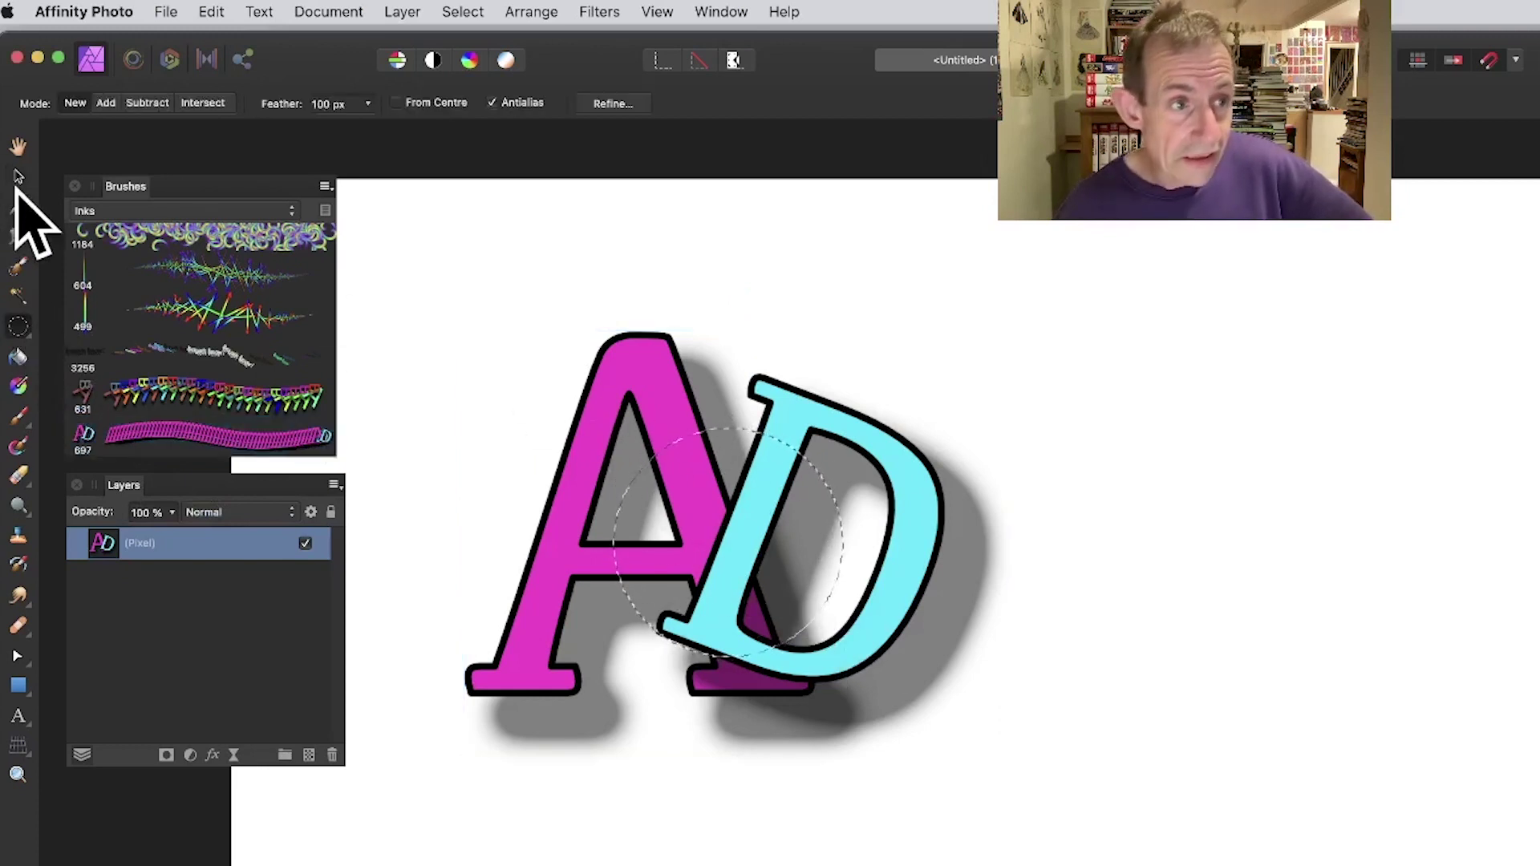
pyautogui.click(327, 187)
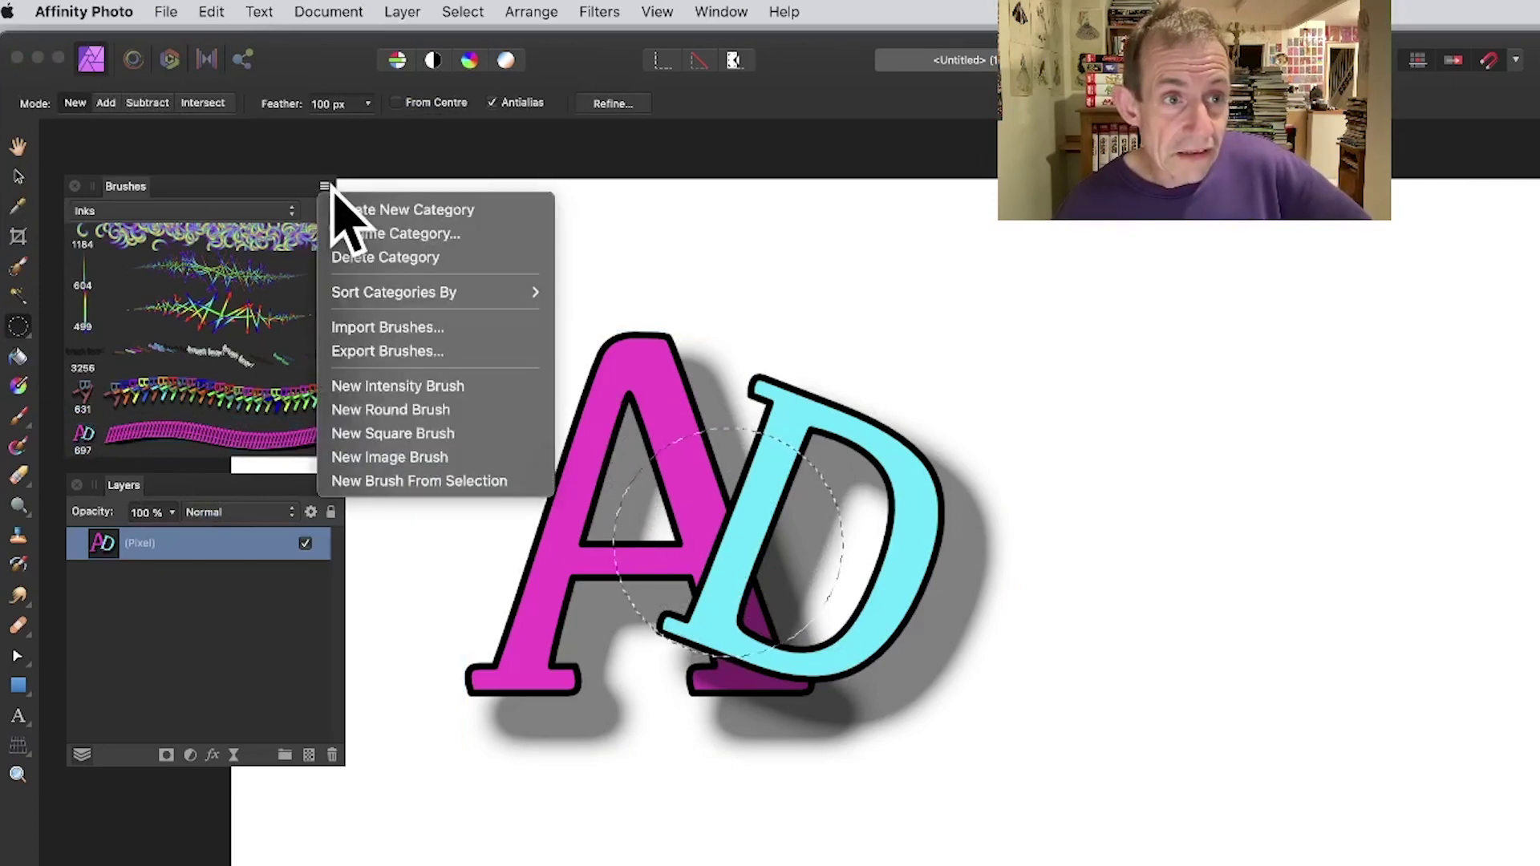
pyautogui.click(427, 479)
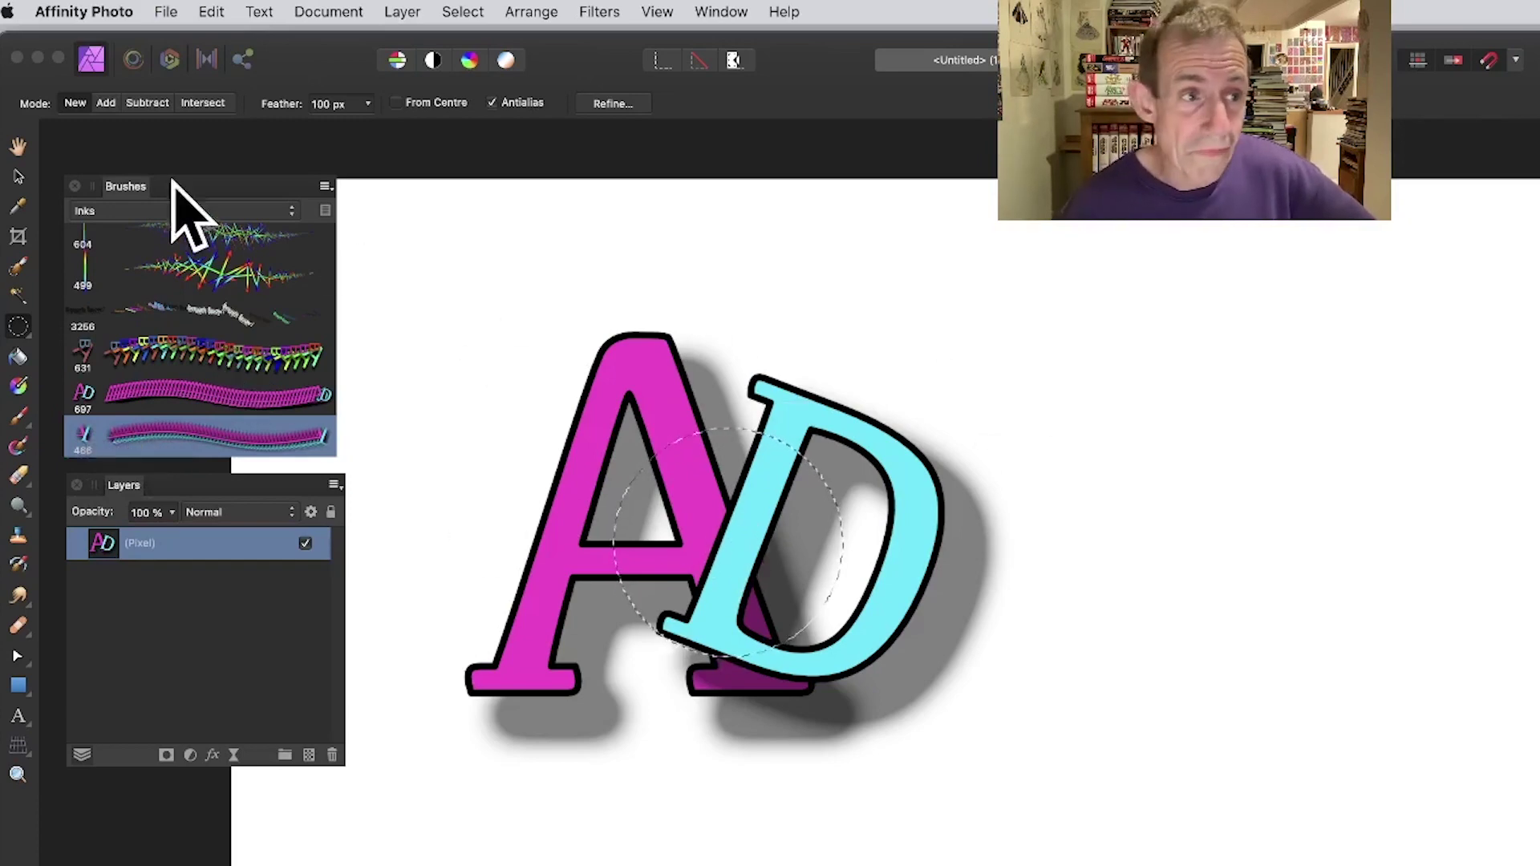
# - Deselect the circular area, move the AD artwork up and to the left, and scale it to about 469 × 364 px
pyautogui.click(461, 11)
pyautogui.click(471, 68)
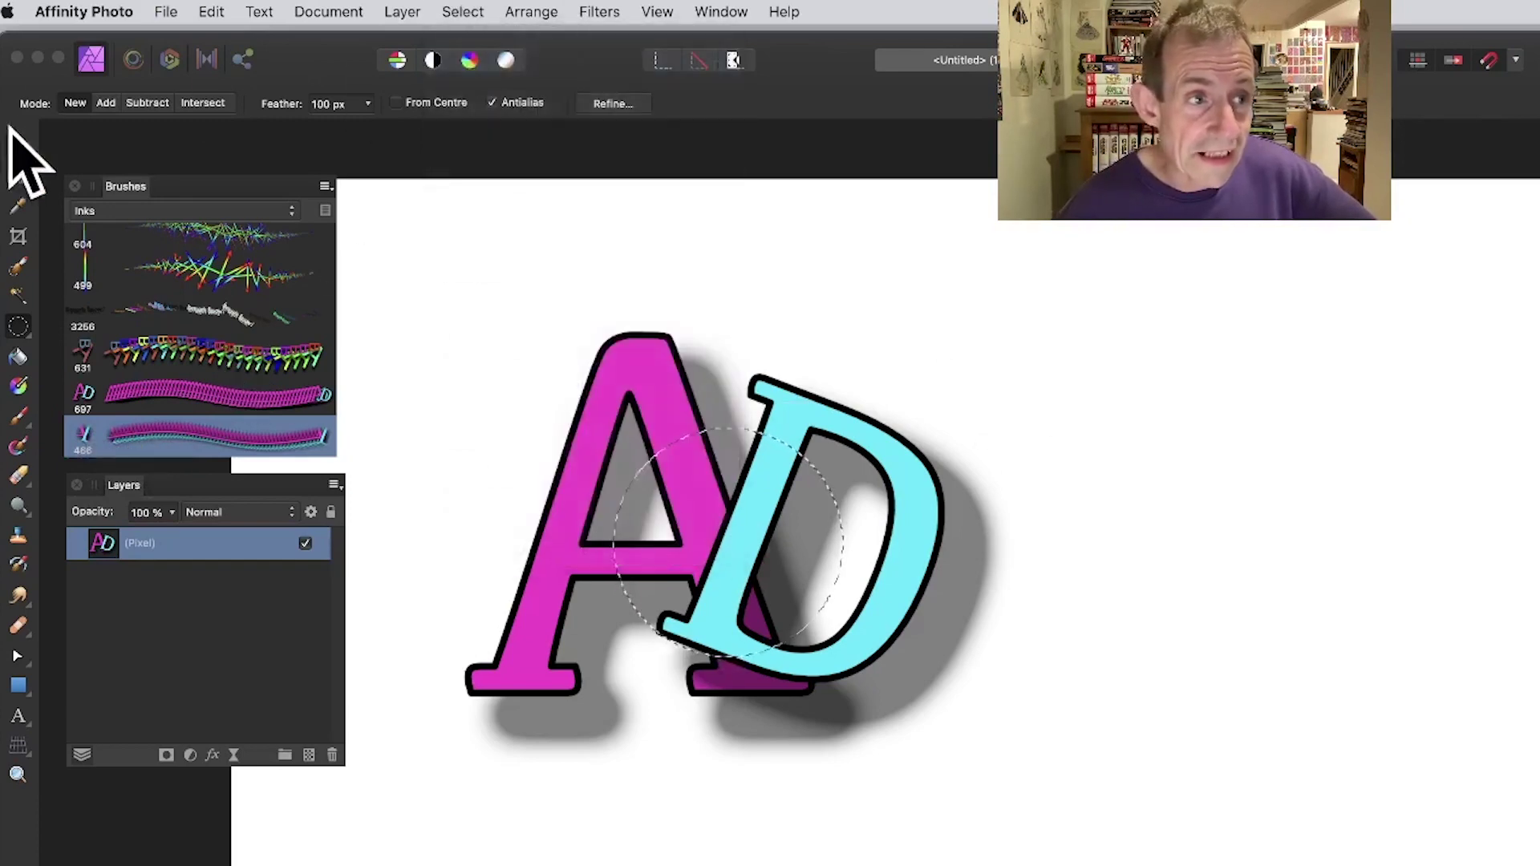
pyautogui.click(18, 177)
pyautogui.moveTo(852, 612); pyautogui.dragTo(684, 477)
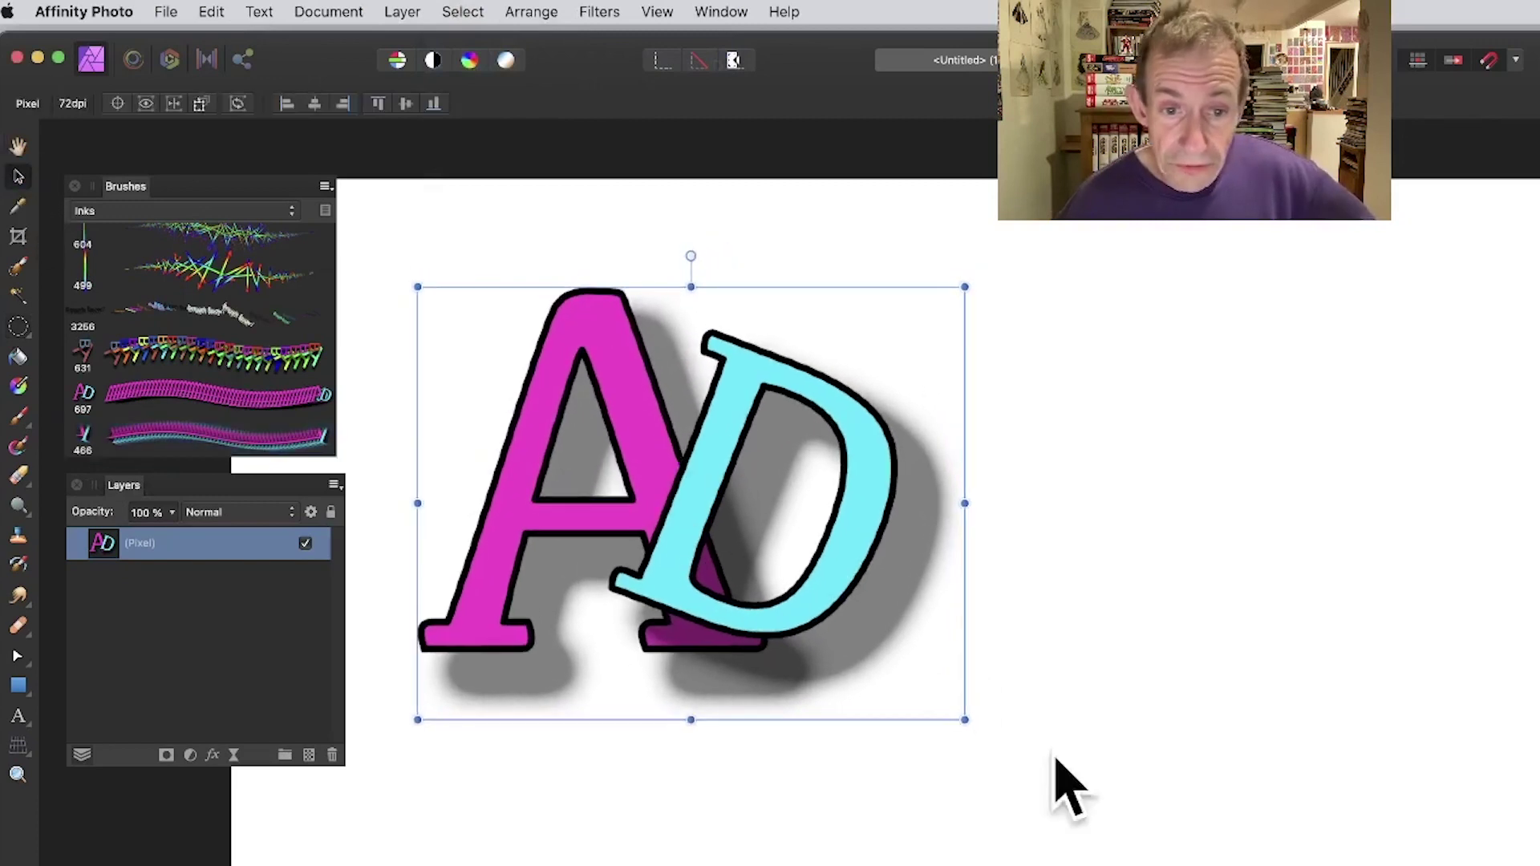
pyautogui.moveTo(966, 721); pyautogui.dragTo(788, 574)
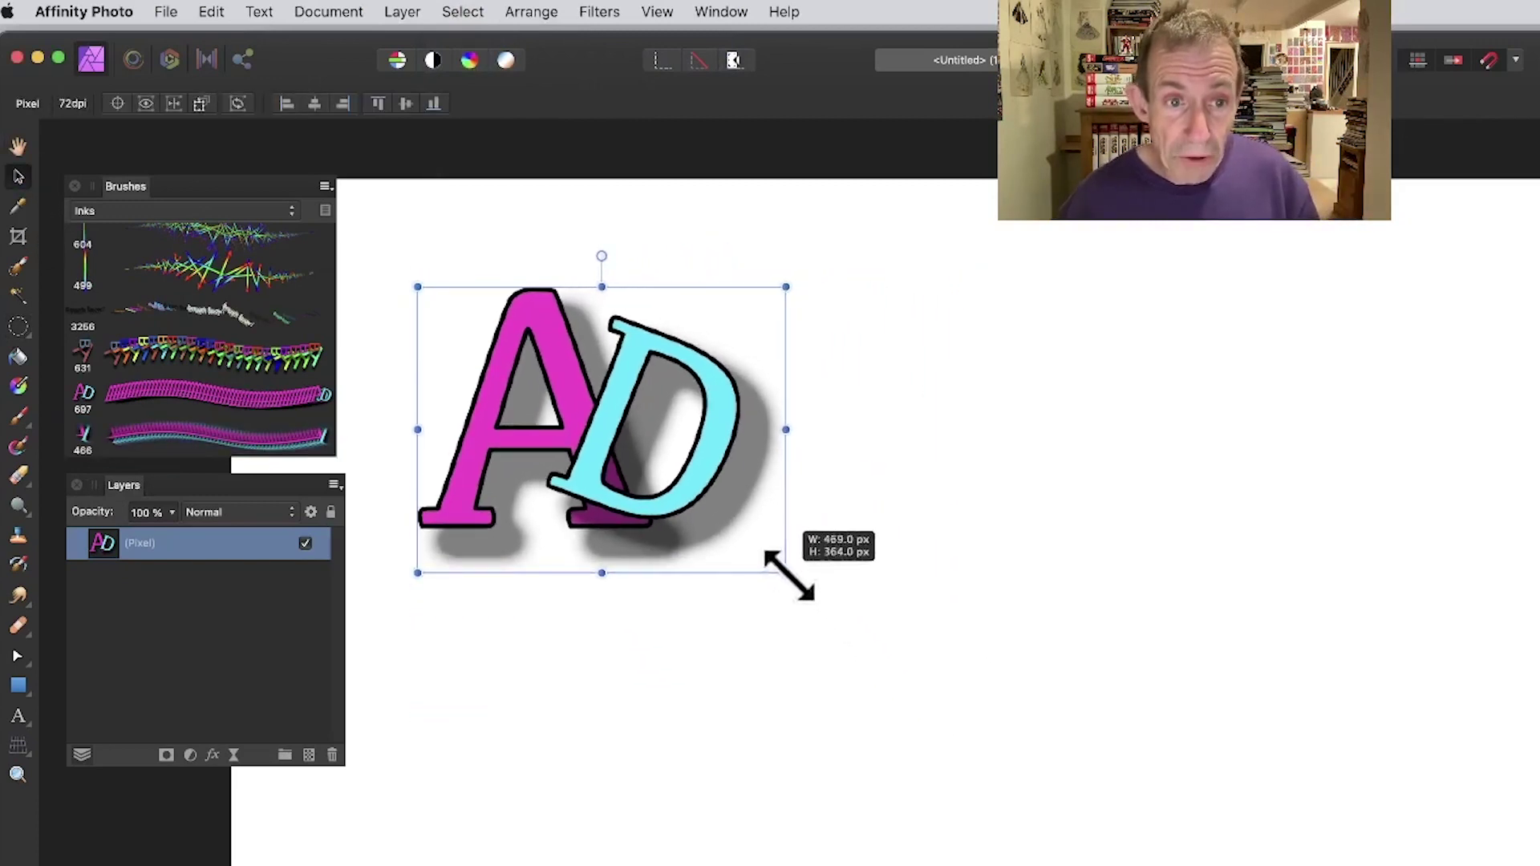
# - Duplicate the AD into six overlapping copies and merge the visible layers into a new pixel layer
pyautogui.moveTo(607, 421); pyautogui.dragTo(887, 434)
pyautogui.click(401, 236)
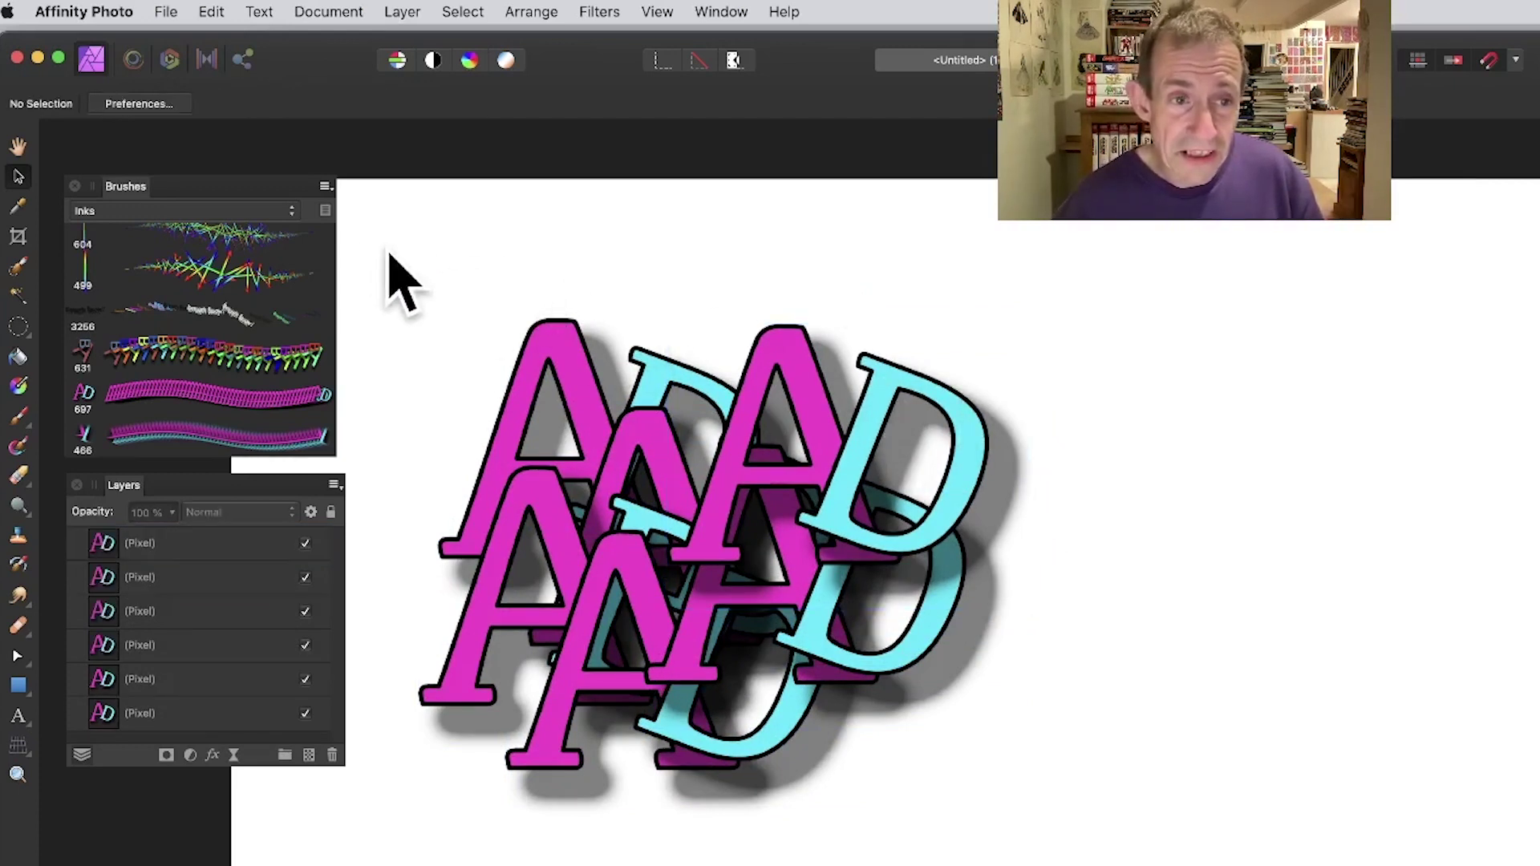
pyautogui.moveTo(356, 246); pyautogui.dragTo(1168, 862)
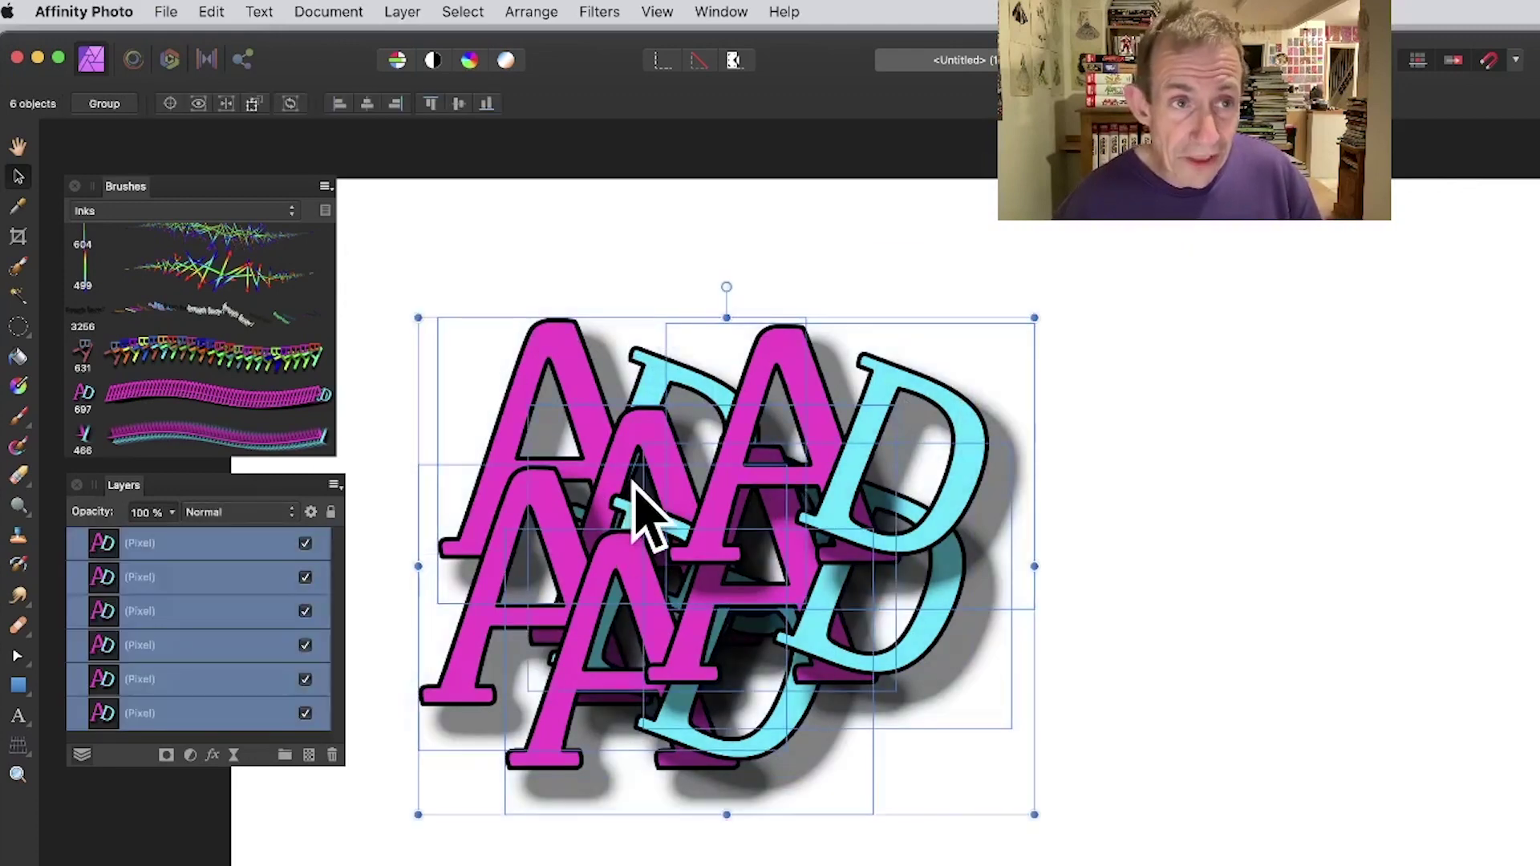
pyautogui.click(403, 12)
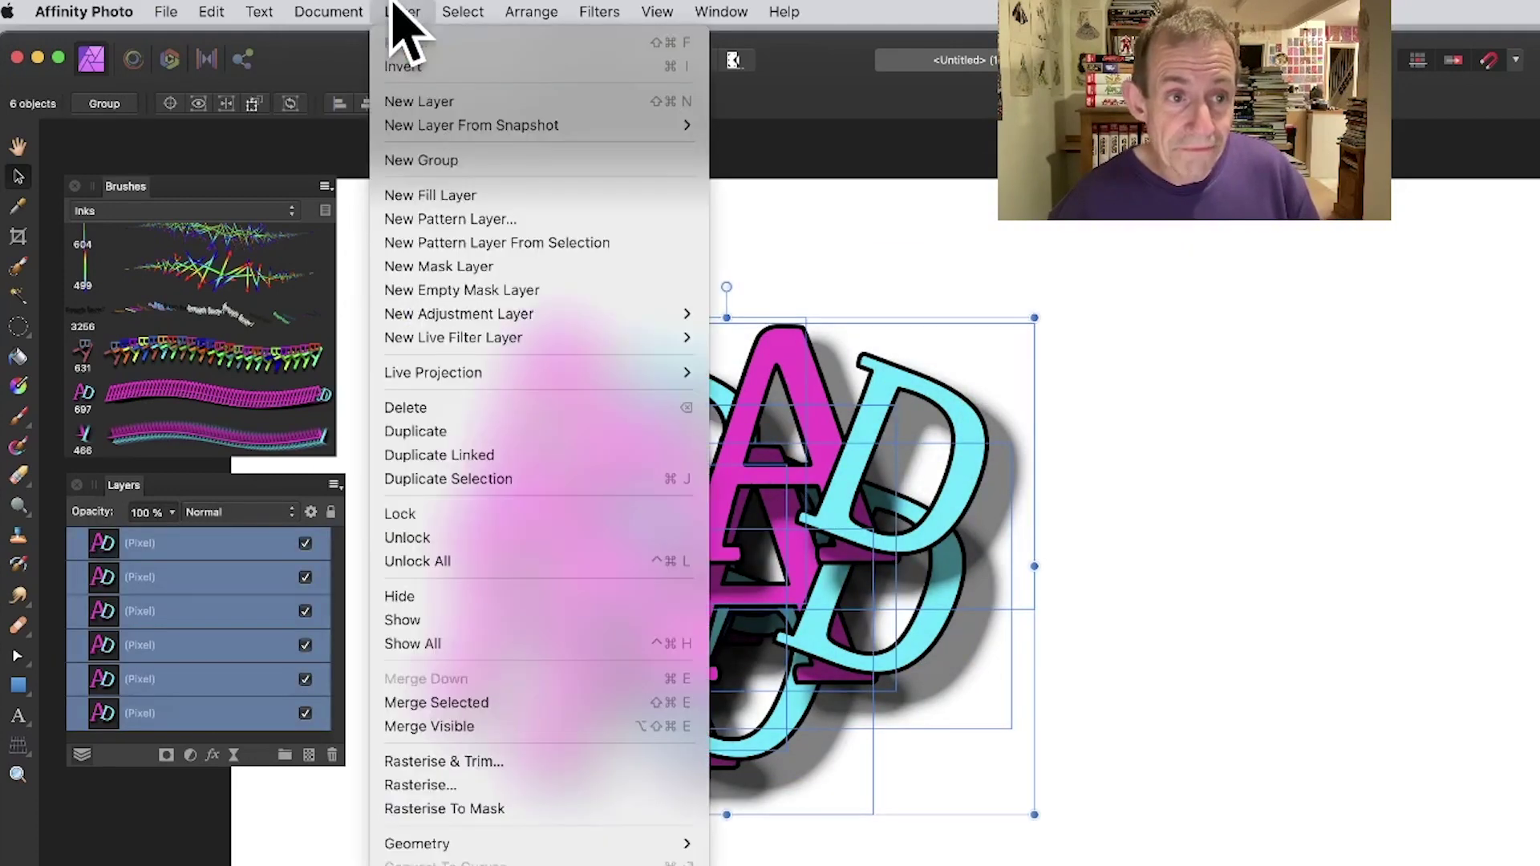
pyautogui.click(494, 725)
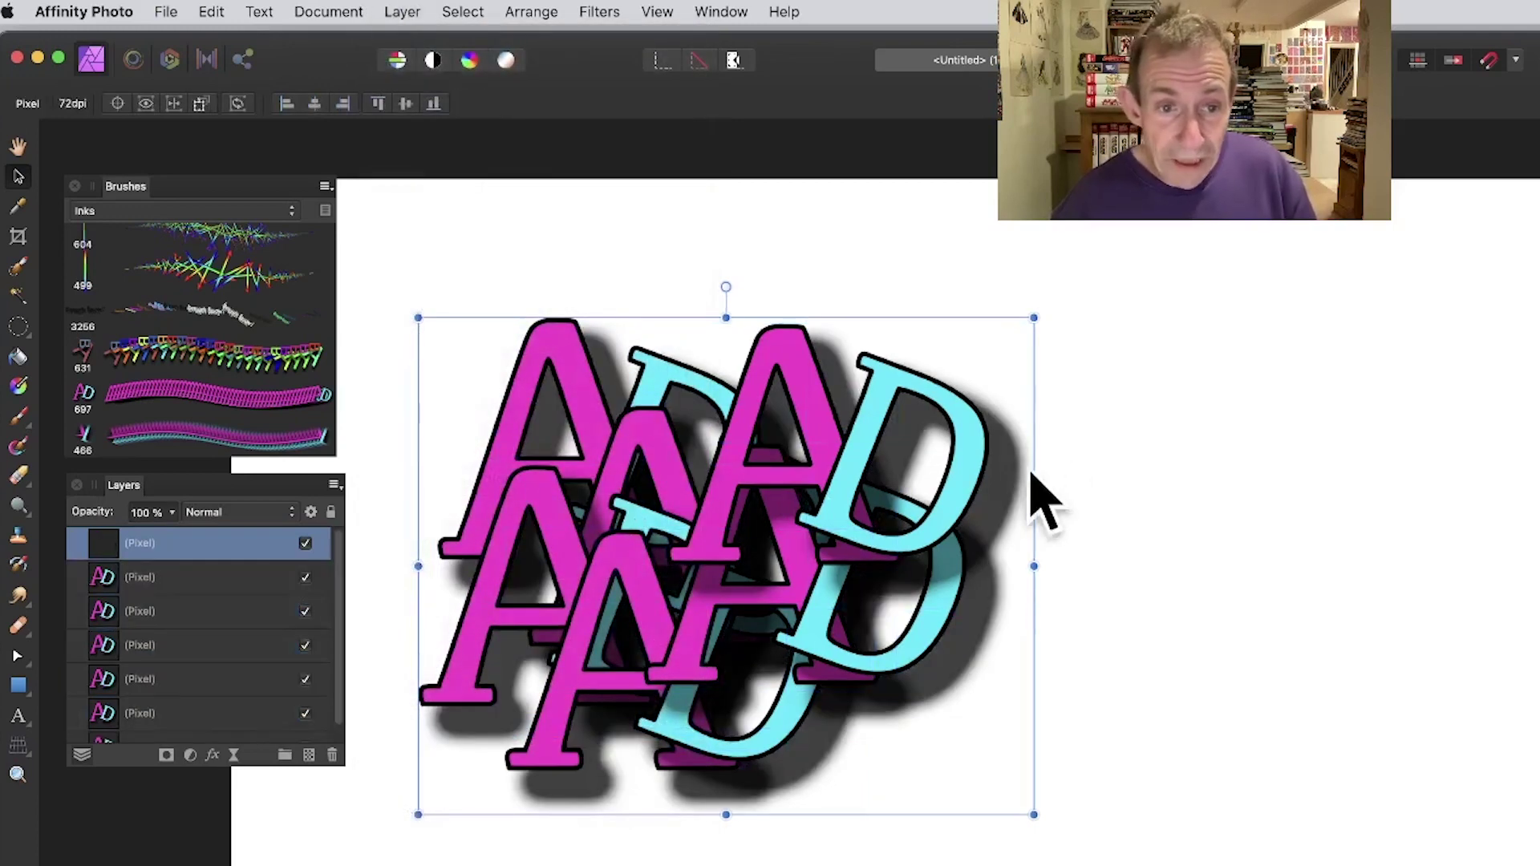
# - Delete the six individual AD layers beneath the merged layer
pyautogui.click(149, 583)
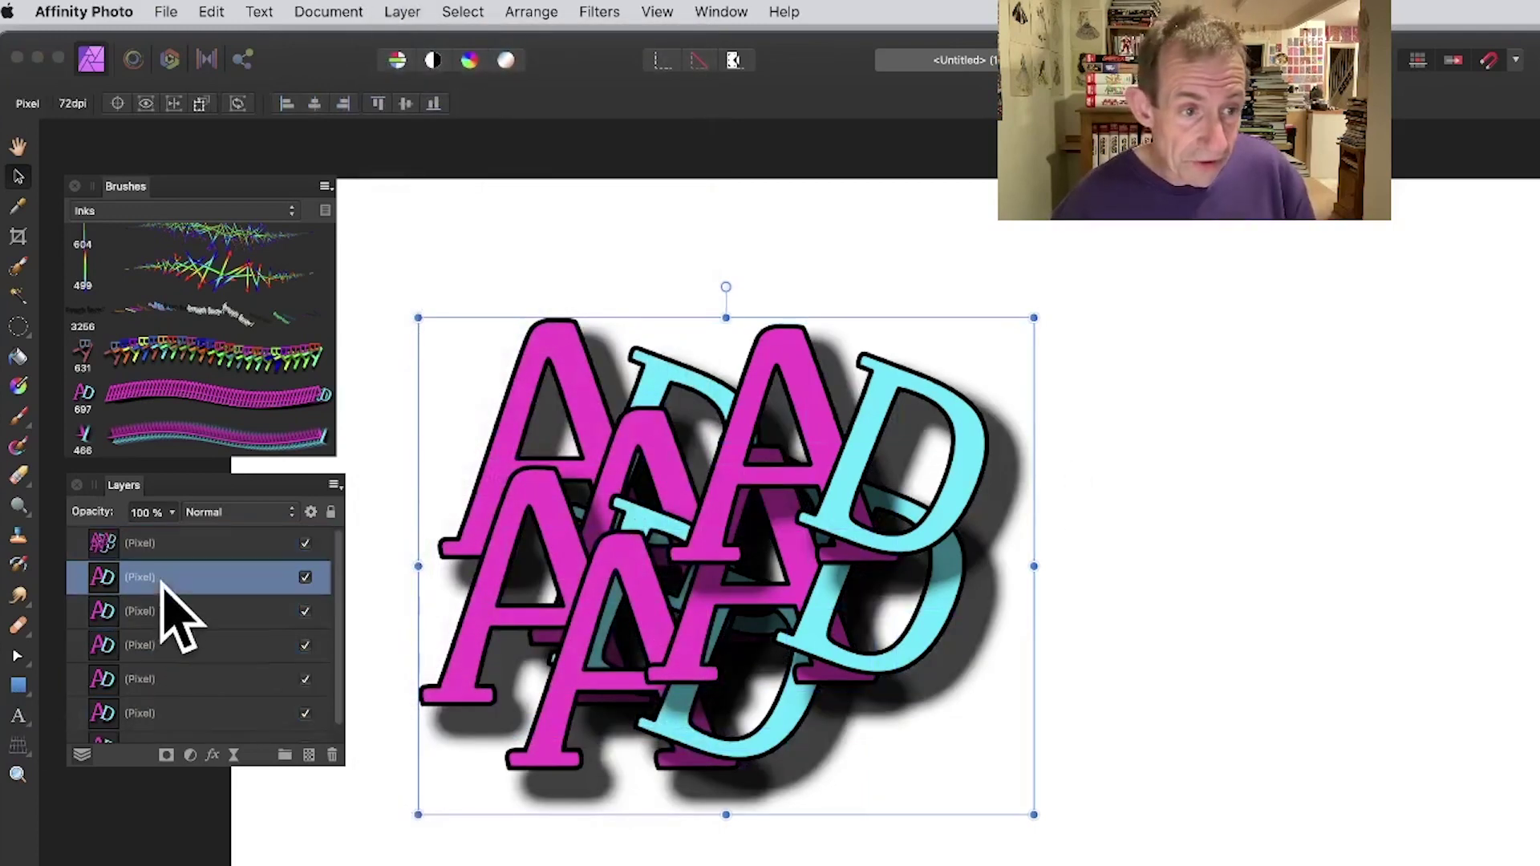
pyautogui.scroll(-1, 137, 722)
pyautogui.keyDown('shift'); pyautogui.click(144, 726); pyautogui.keyUp('shift')
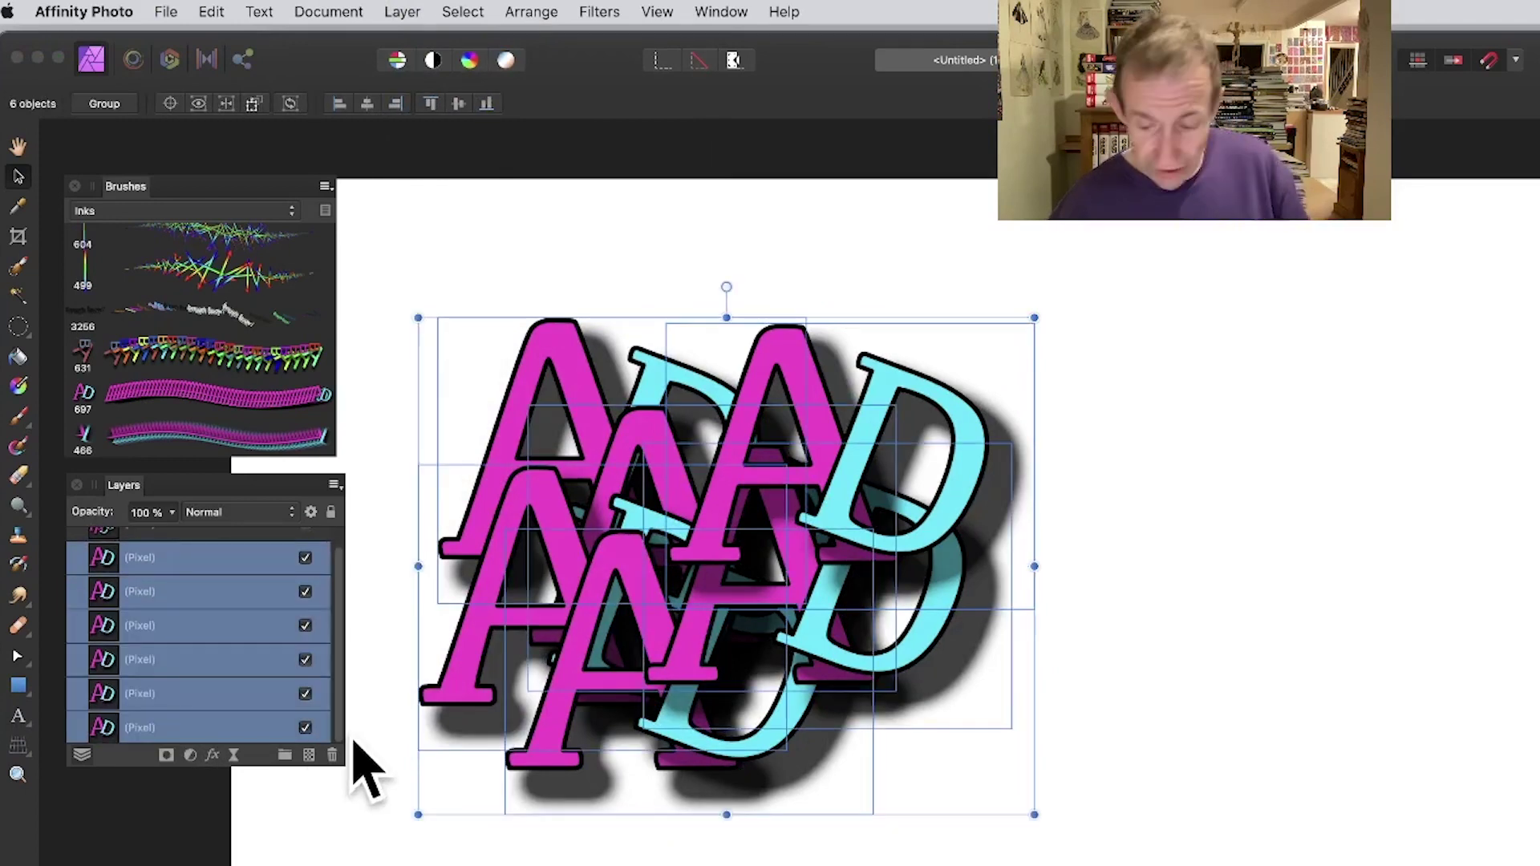
pyautogui.press('super+e')
# - Create a new brush from the merged cluster of AD letters, and delete the cluster's layer from the canvas
pyautogui.moveTo(794, 468)
pyautogui.mouseDown()
pyautogui.moveTo(714, 433)
pyautogui.moveTo(691, 471)
pyautogui.moveTo(794, 451)
pyautogui.mouseUp()
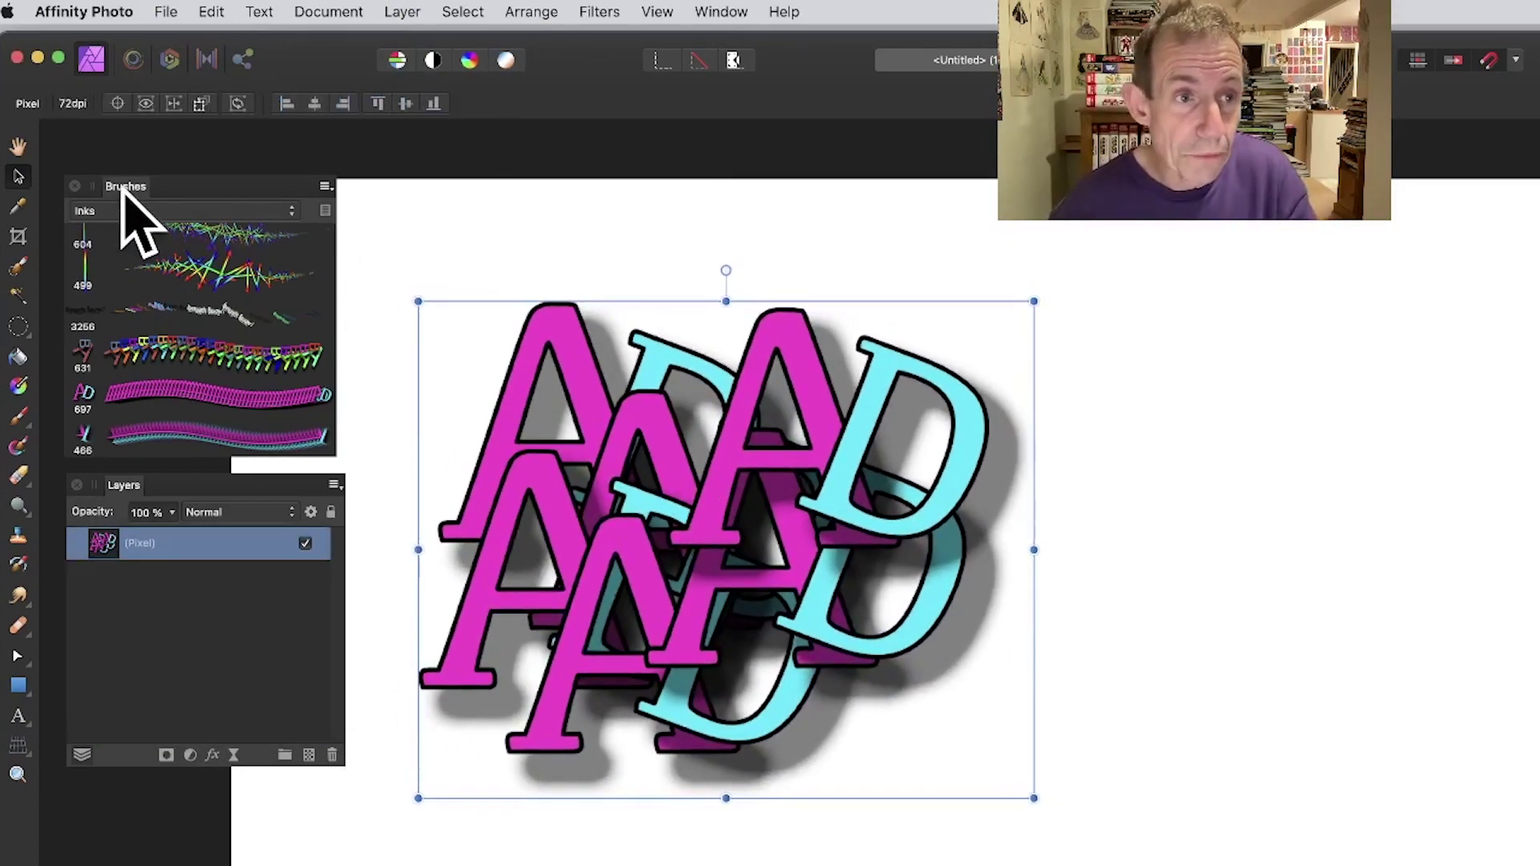
pyautogui.click(324, 188)
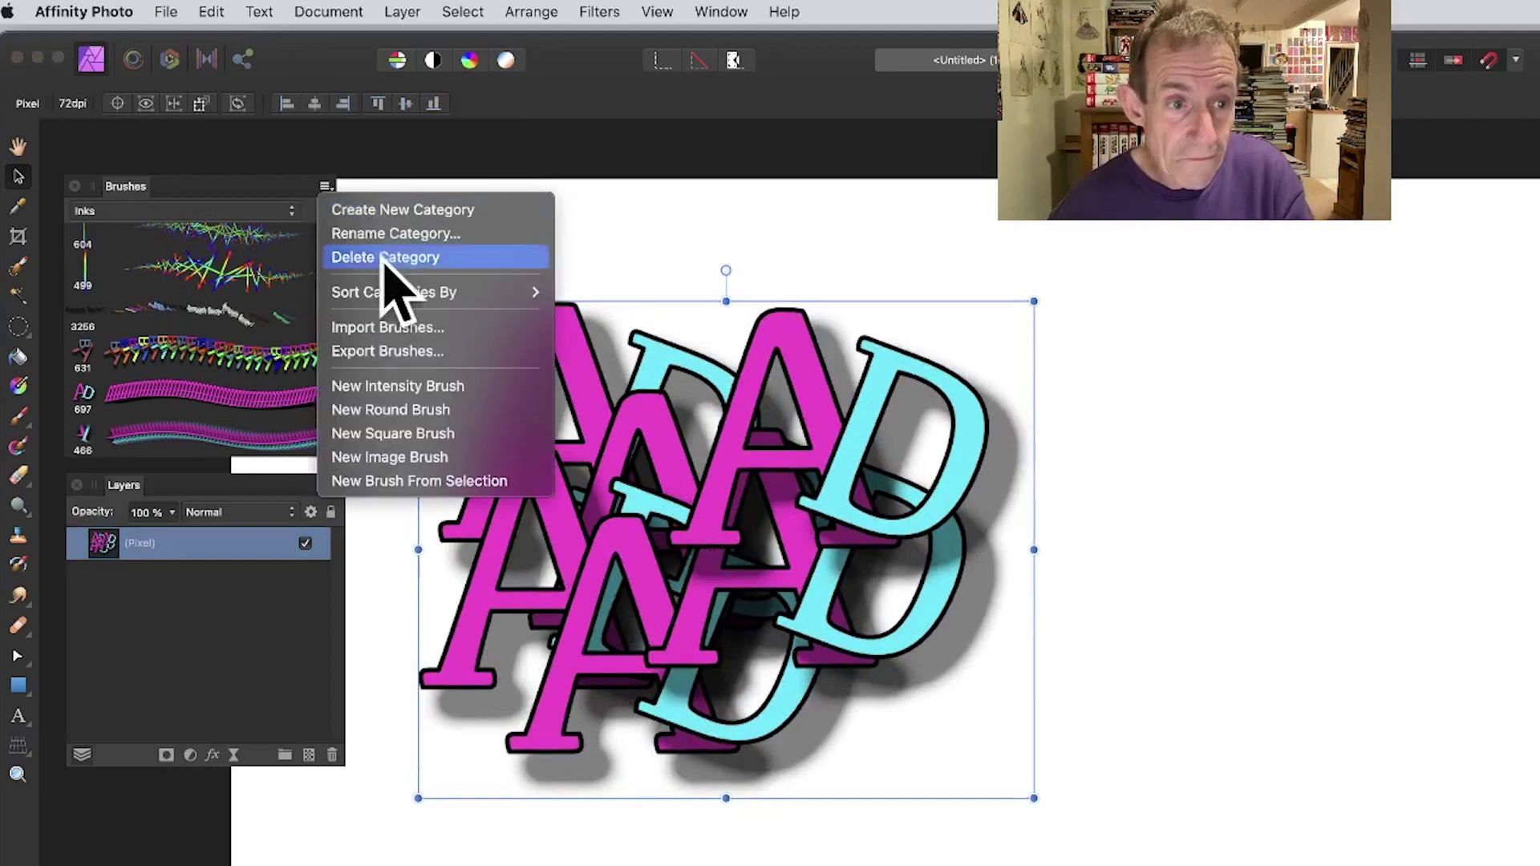
pyautogui.click(439, 481)
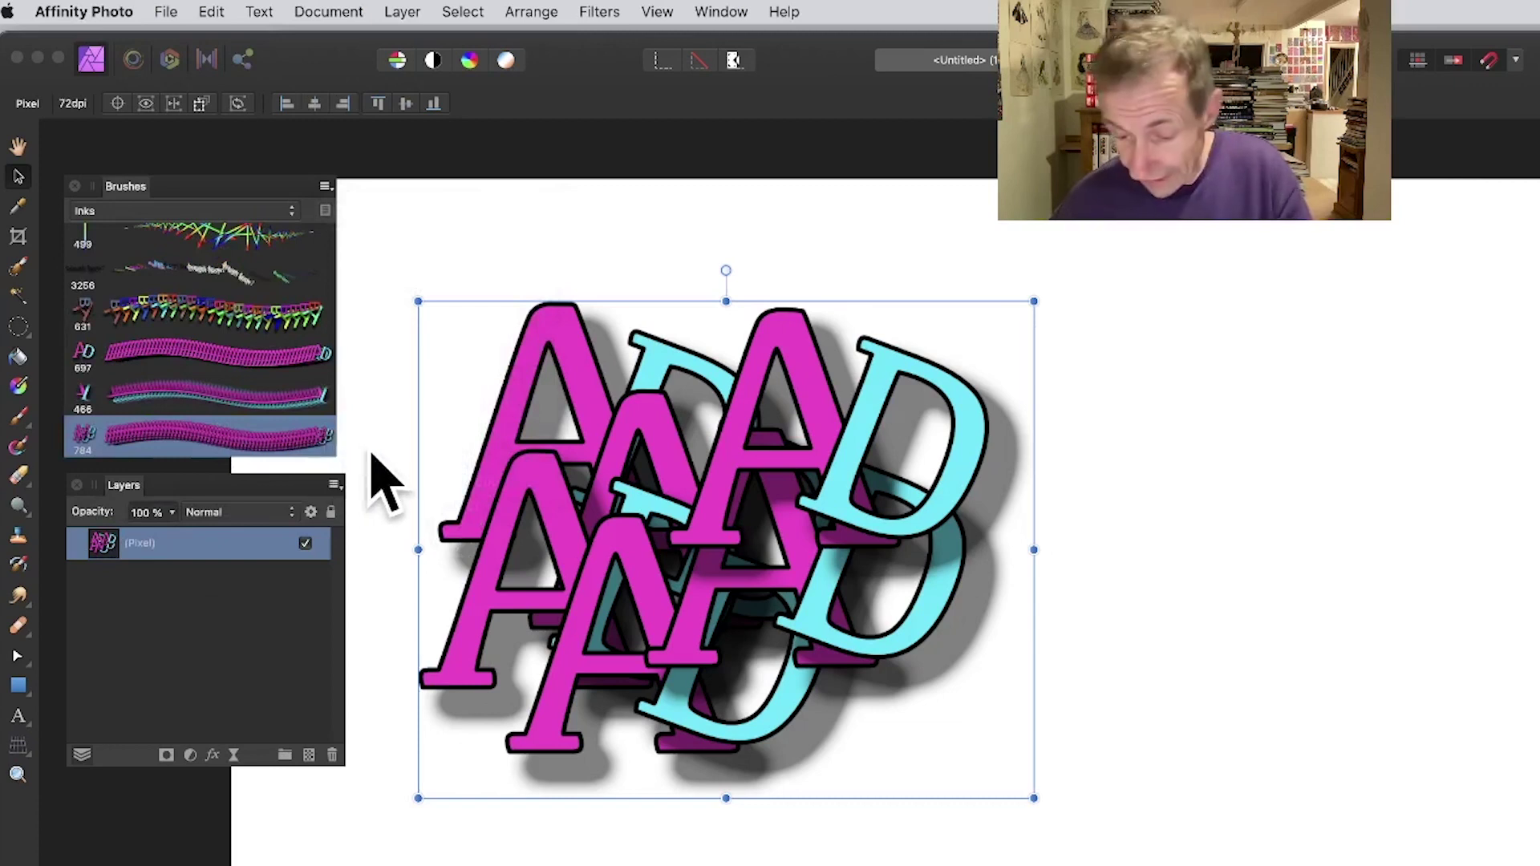
pyautogui.press('Delete')
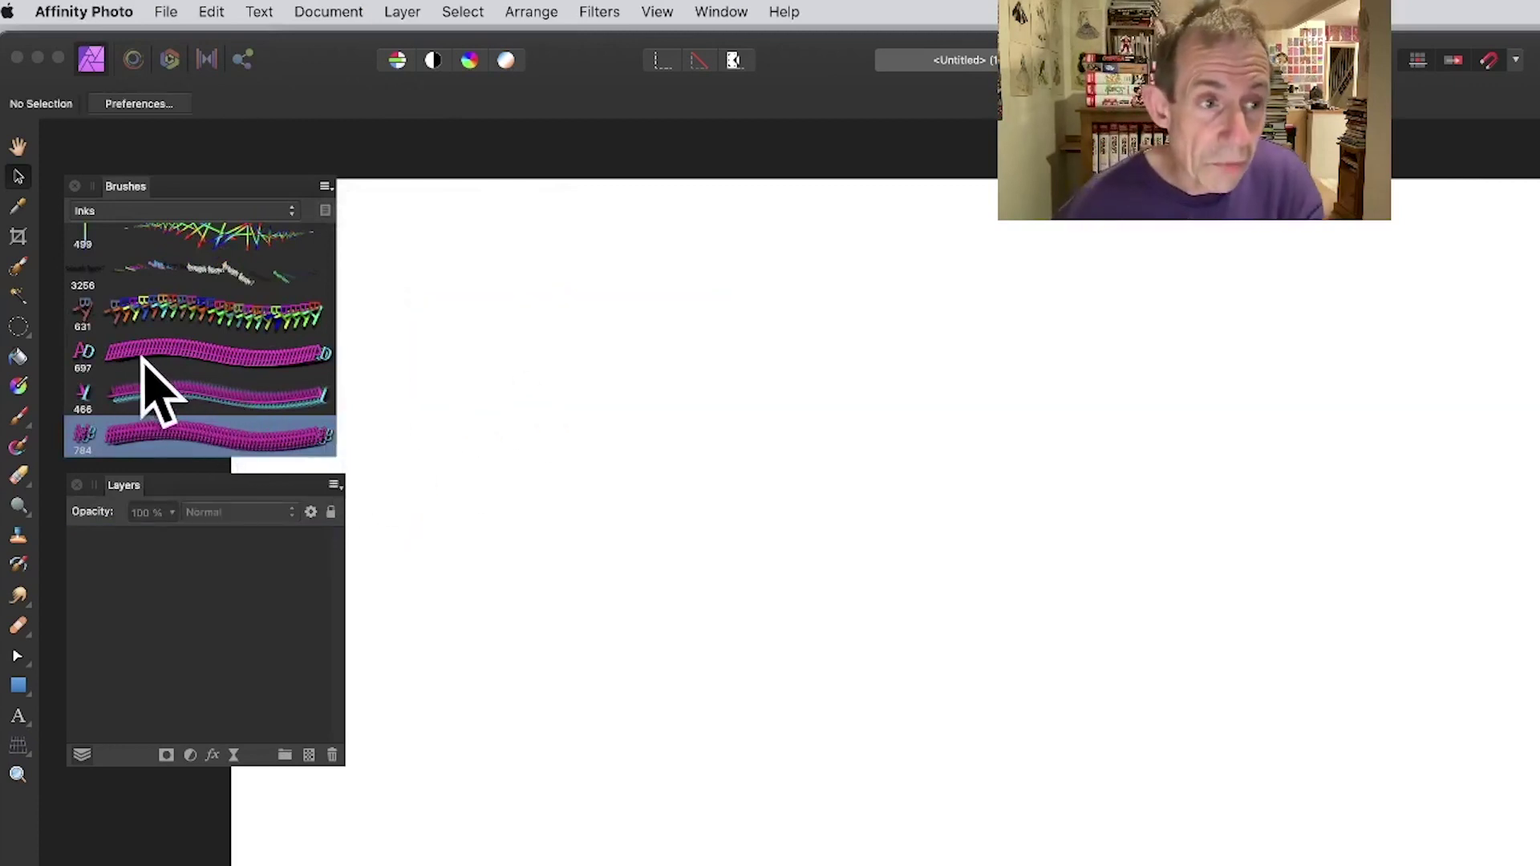
# - Open the single AD brush, size 697, for editing and reposition its editing dialog
pyautogui.click(164, 350)
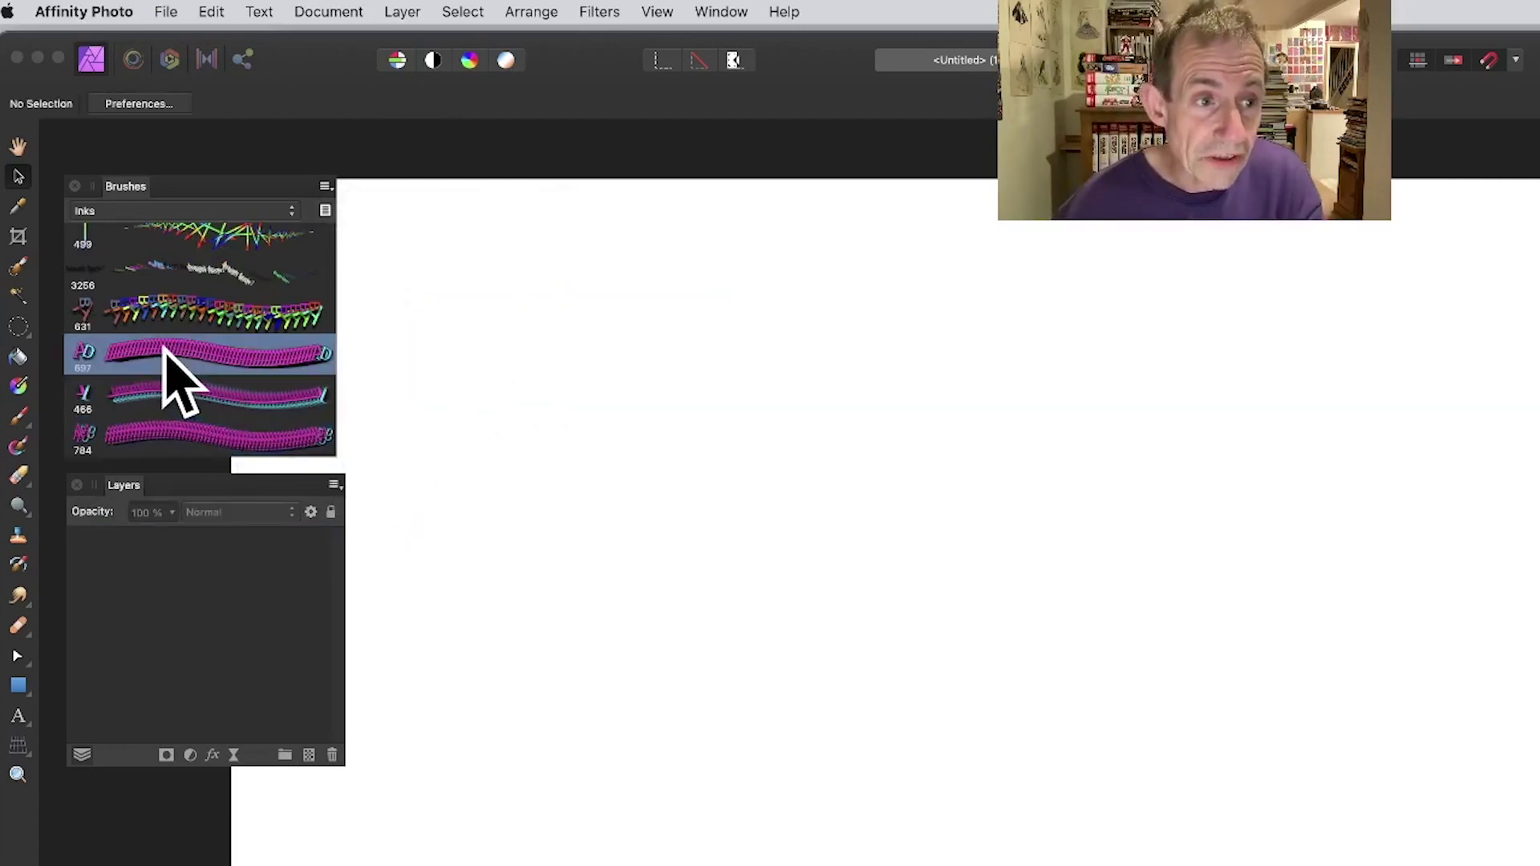
pyautogui.doubleClick(91, 353)
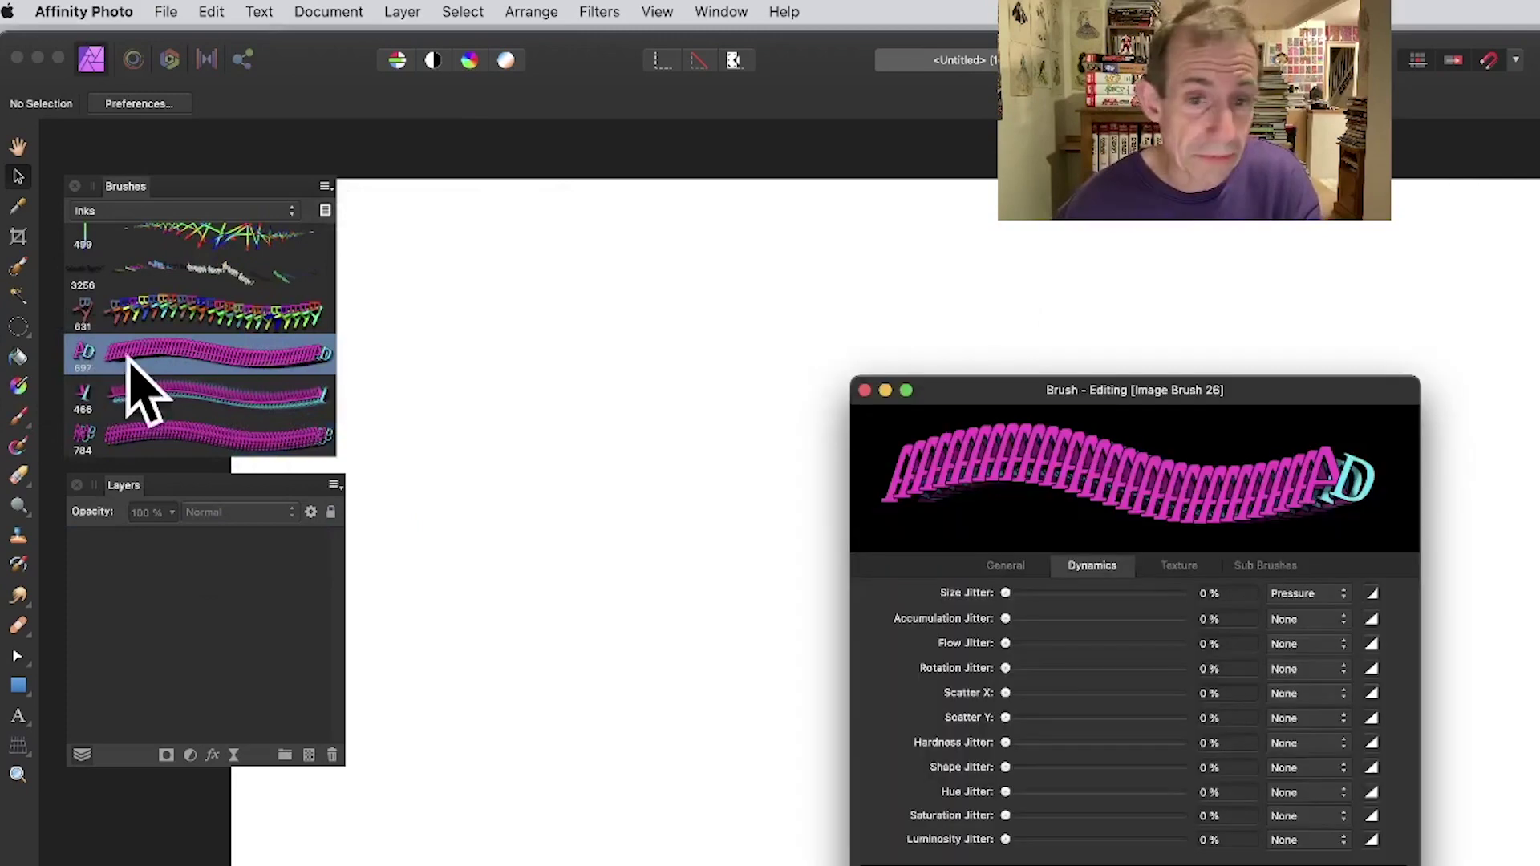
pyautogui.moveTo(1123, 390)
pyautogui.mouseDown()
pyautogui.moveTo(842, 272)
pyautogui.moveTo(811, 280)
pyautogui.mouseUp()
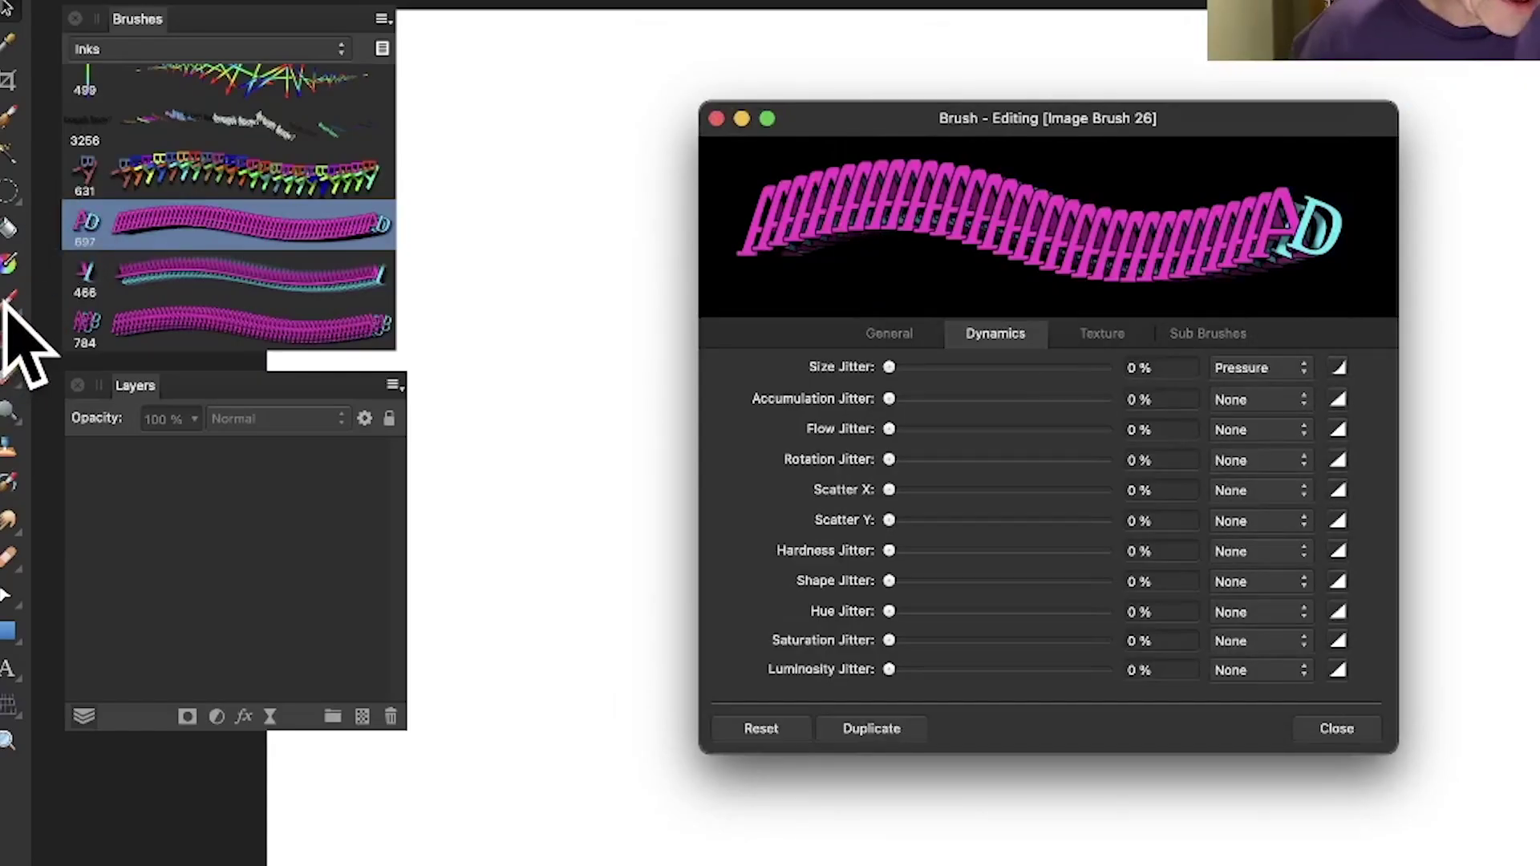
# - Activate the Paint Brush Tool, paint a test of the AD brush on the canvas, and undo the paint
pyautogui.click(24, 296)
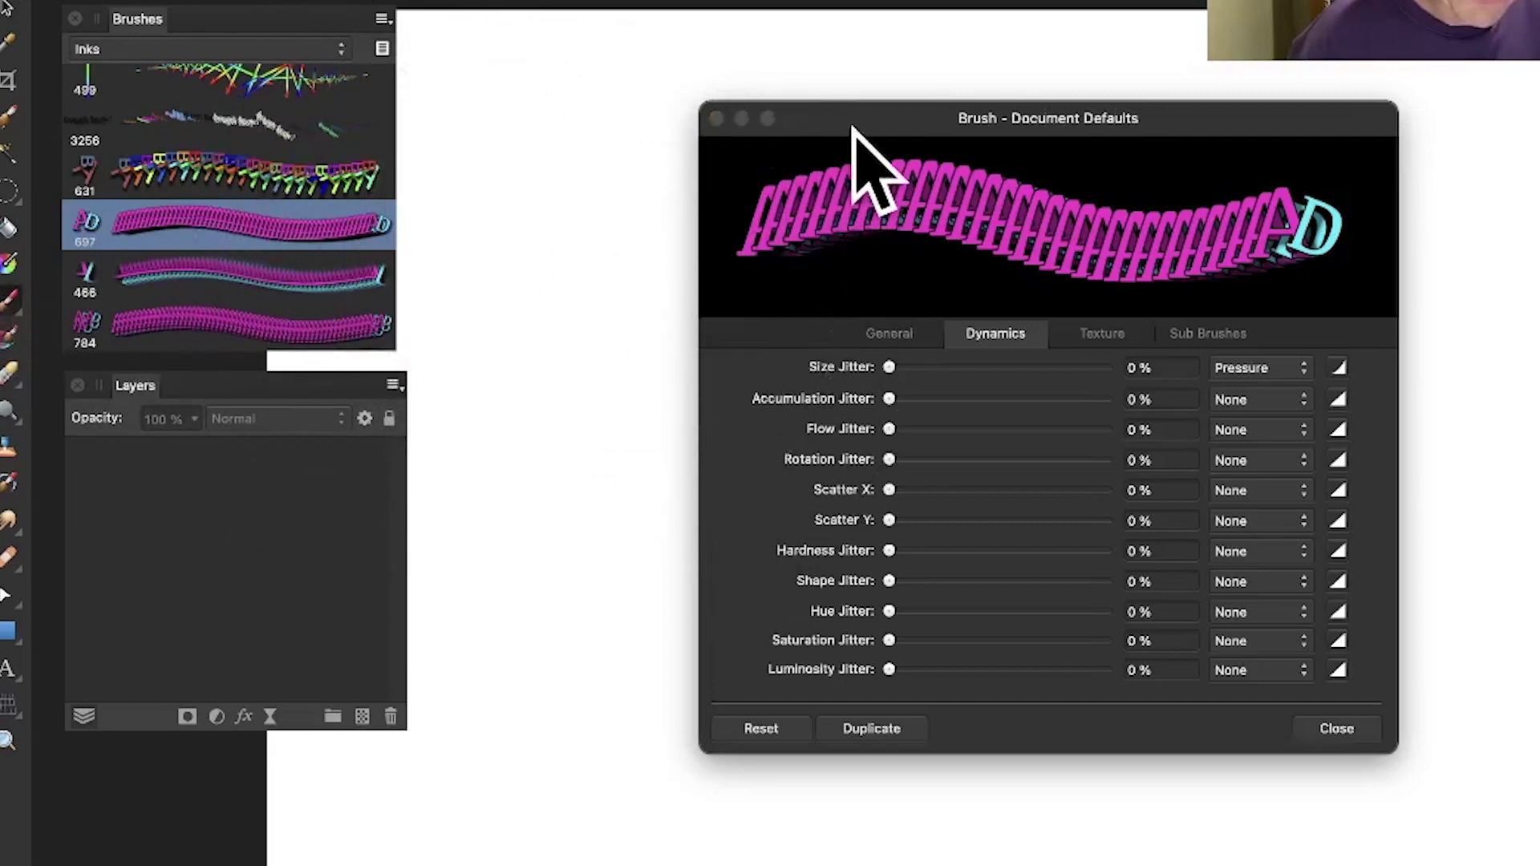
pyautogui.moveTo(855, 124); pyautogui.dragTo(1007, 109)
pyautogui.click(11, 313)
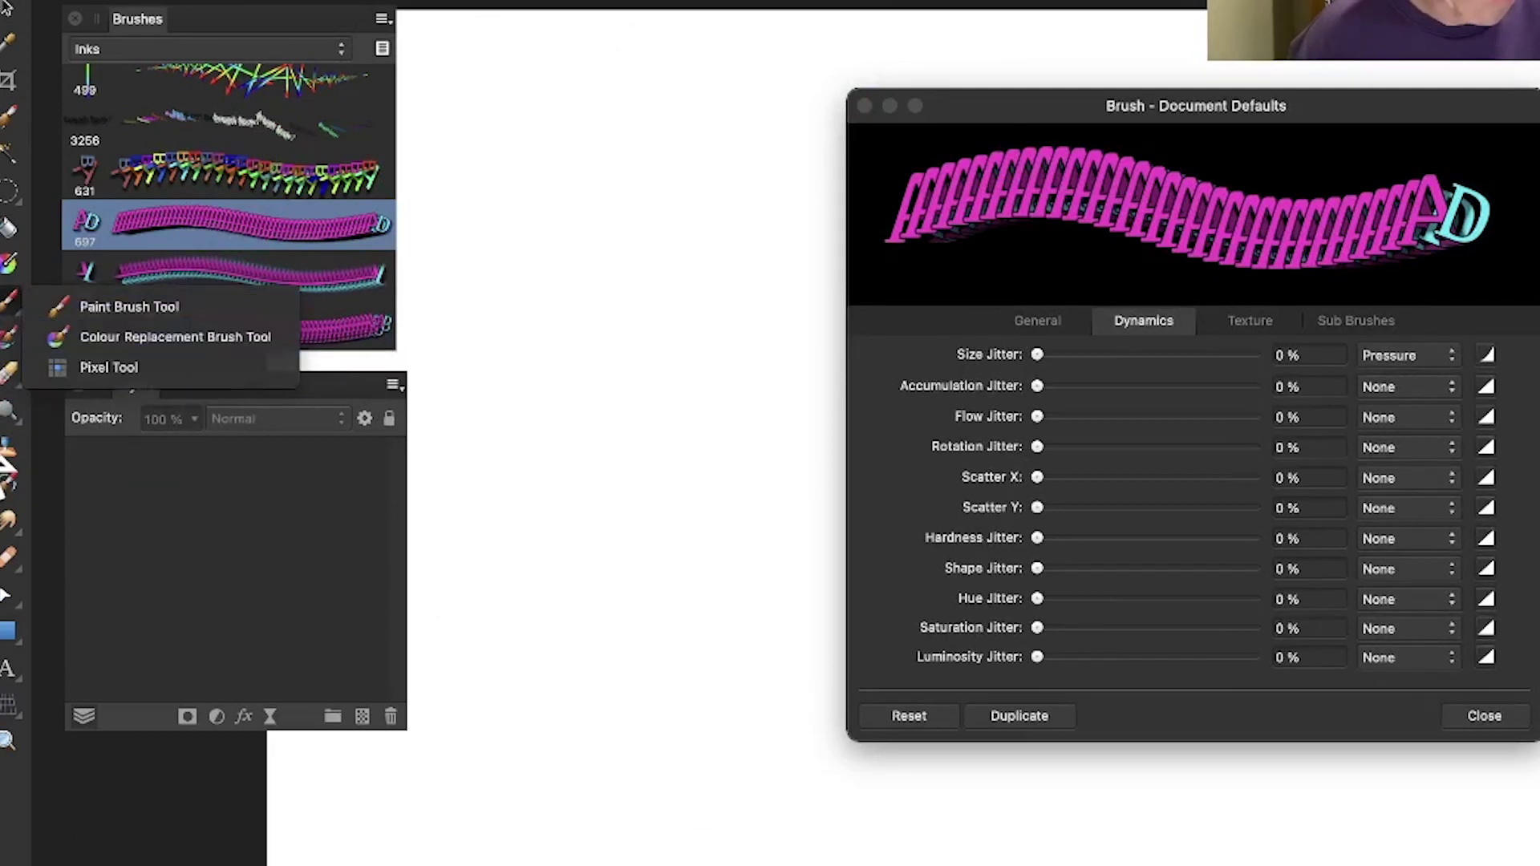
pyautogui.click(11, 340)
pyautogui.click(614, 377)
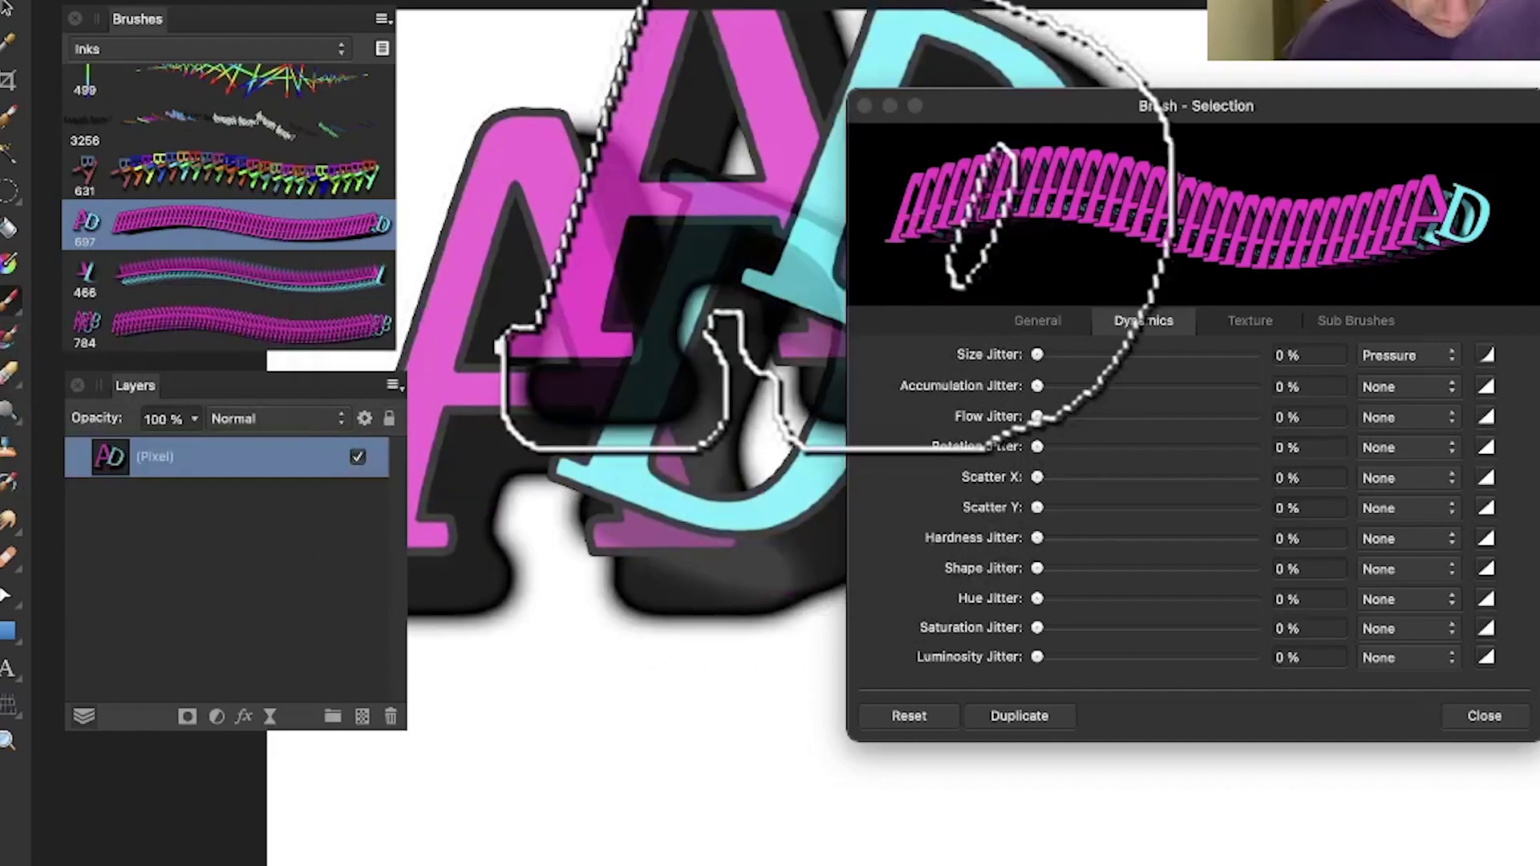
pyautogui.hotkey('ctrl', 'z')
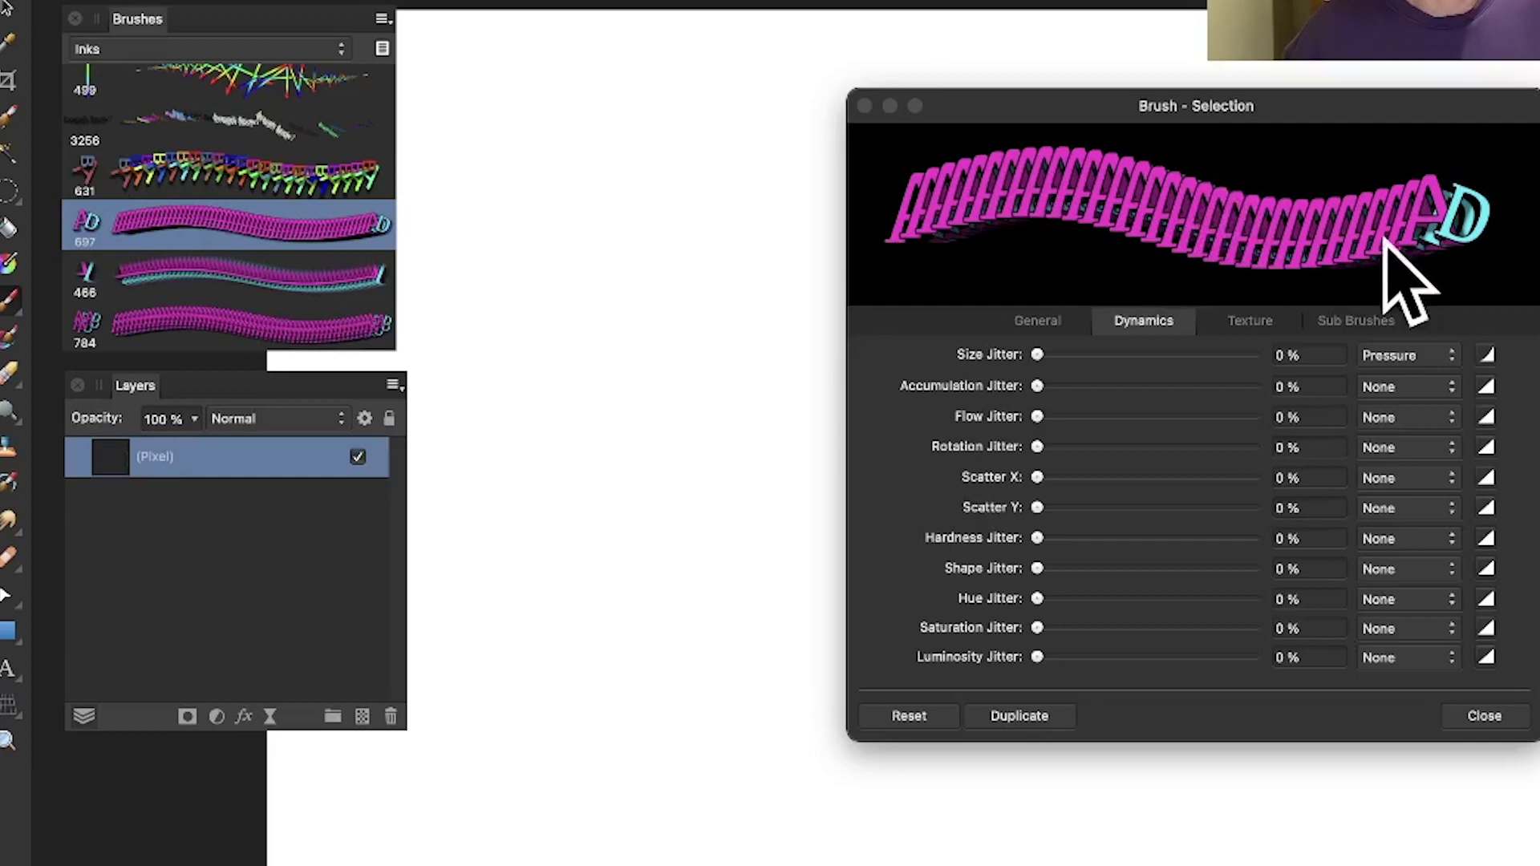
# - Set the AD brush's size to 485.2 px, spacing to 19 %, and rotation to 9 %
pyautogui.click(1041, 321)
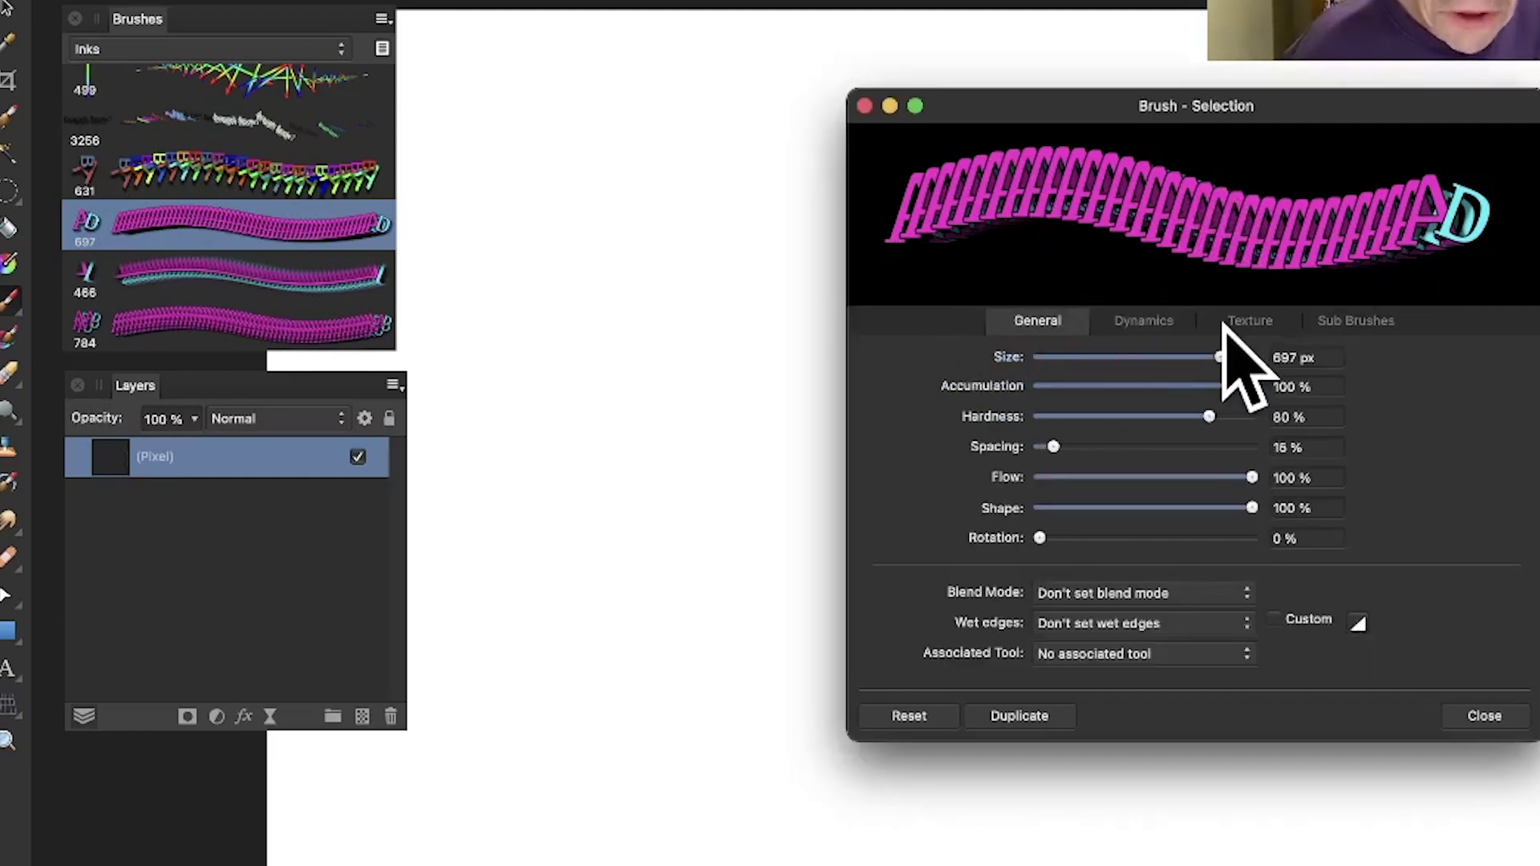
pyautogui.moveTo(1220, 357)
pyautogui.mouseDown()
pyautogui.moveTo(1114, 357)
pyautogui.moveTo(1190, 357)
pyautogui.mouseUp()
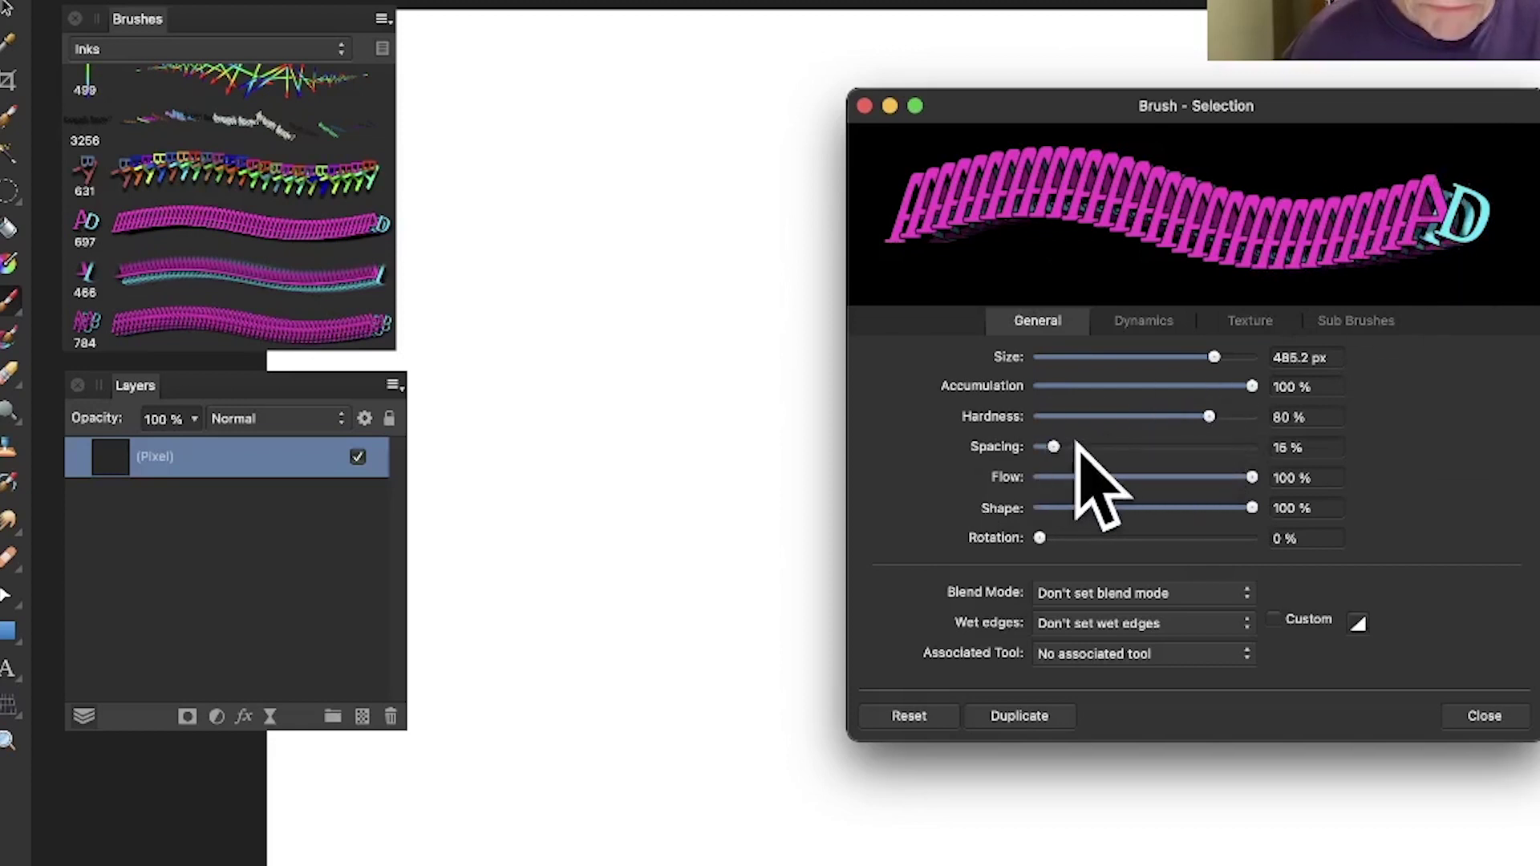
pyautogui.moveTo(1061, 446)
pyautogui.mouseDown()
pyautogui.moveTo(1138, 447)
pyautogui.moveTo(1057, 446)
pyautogui.mouseUp()
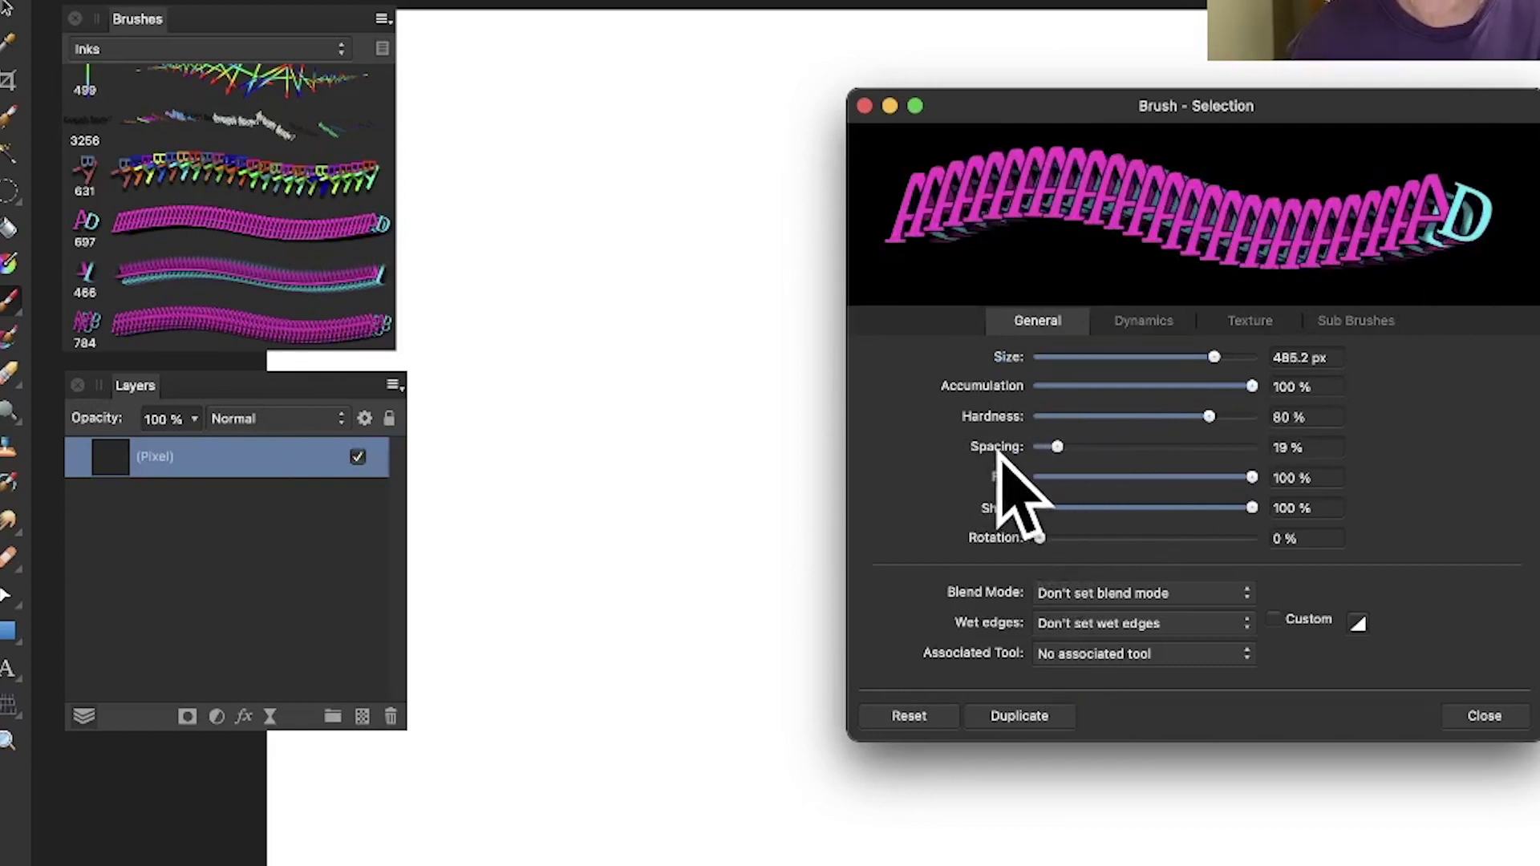
pyautogui.moveTo(1039, 538)
pyautogui.mouseDown()
pyautogui.moveTo(1151, 539)
pyautogui.moveTo(1077, 538)
pyautogui.mouseUp()
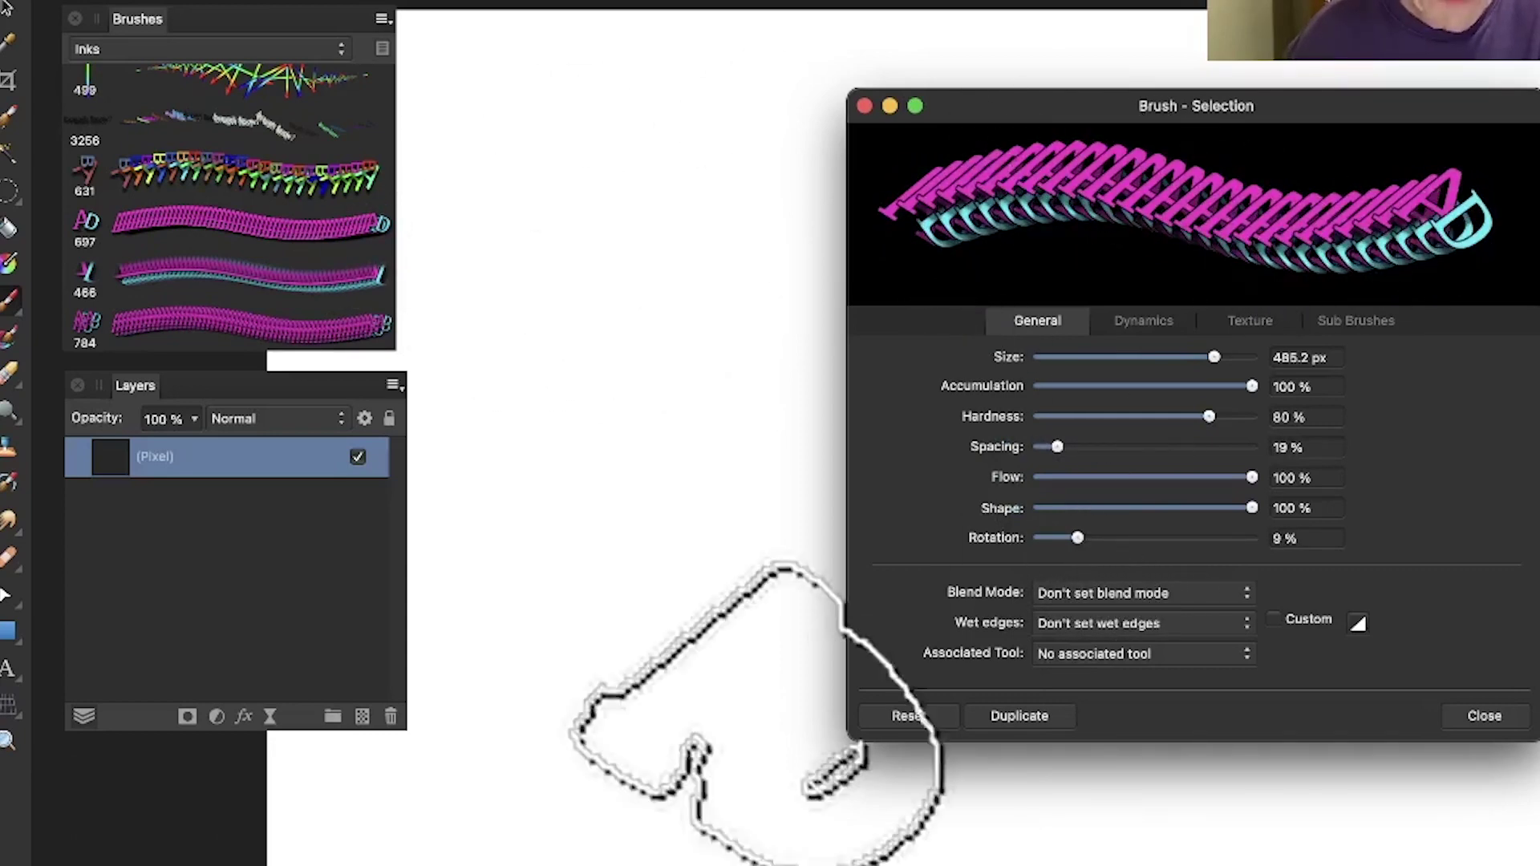
# - Set the AD brush's size jitter to 100 % with Random control, and paint and undo a test stroke on the canvas
pyautogui.click(1155, 325)
pyautogui.moveTo(1039, 359); pyautogui.dragTo(1199, 354)
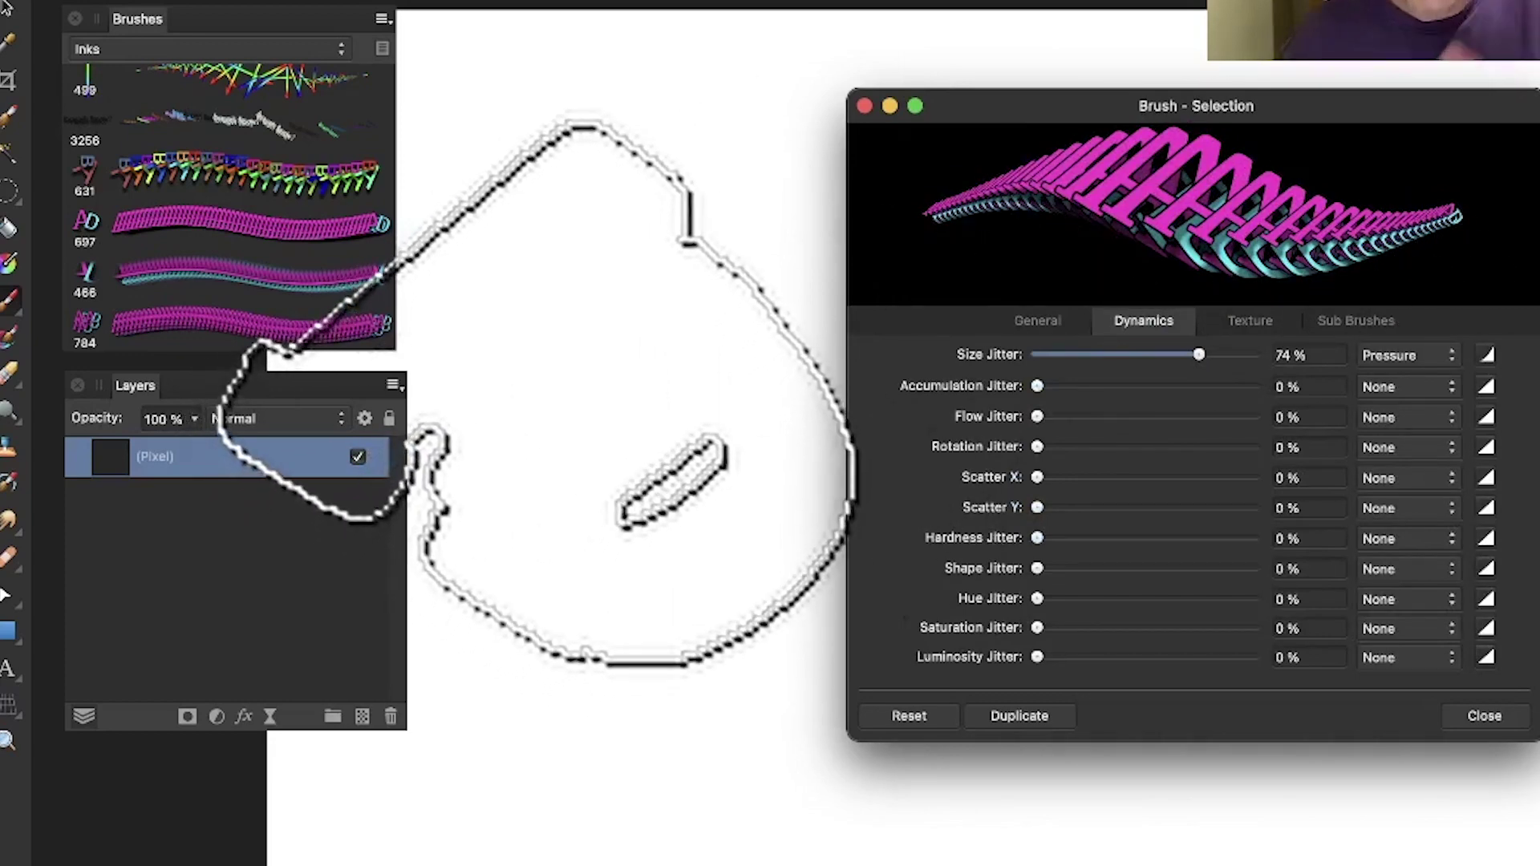
pyautogui.click(1444, 355)
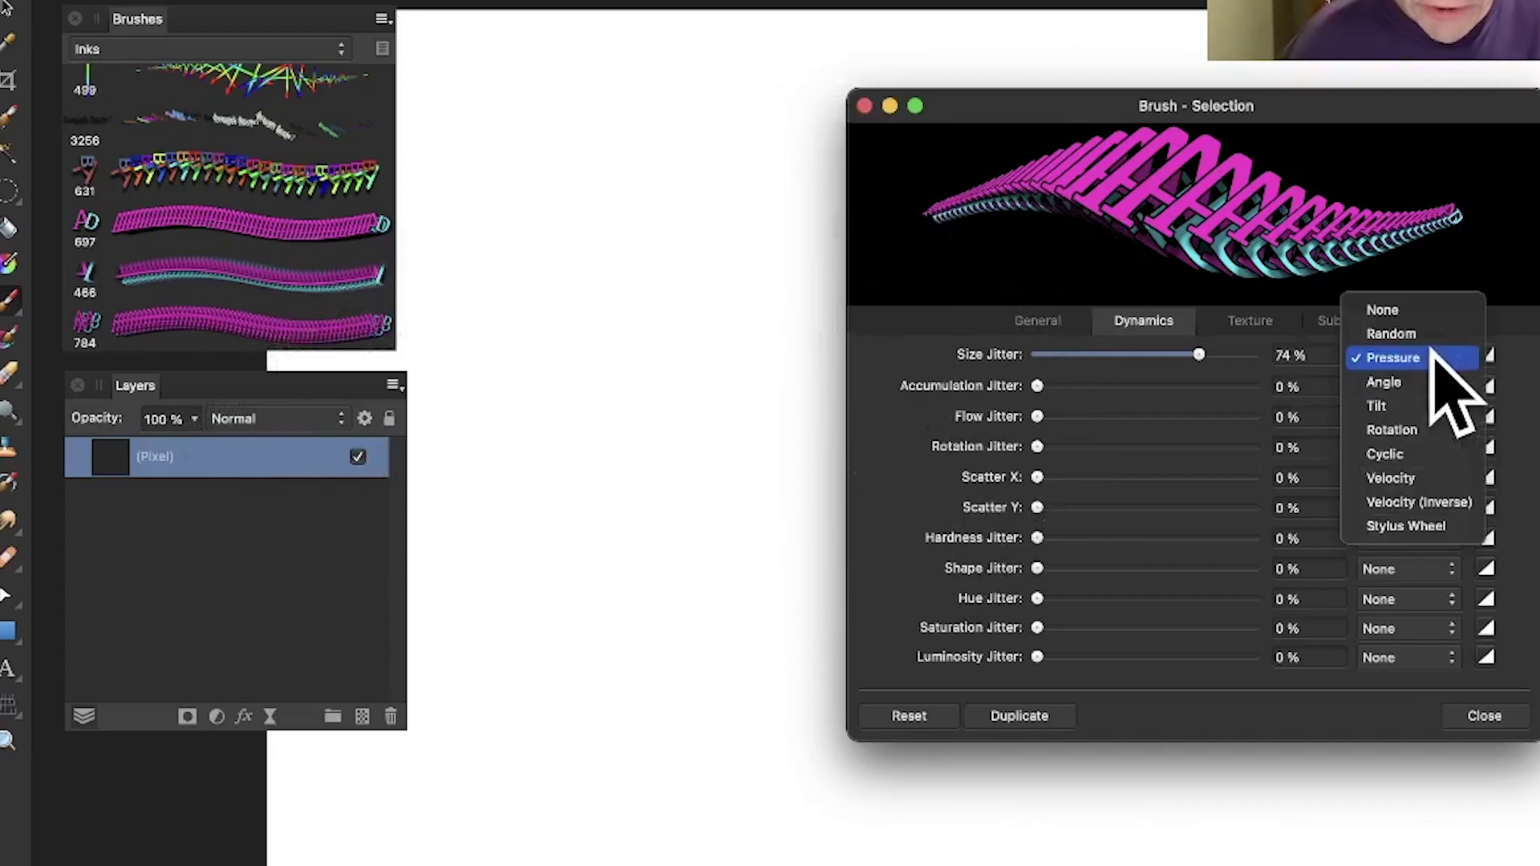
pyautogui.click(1427, 334)
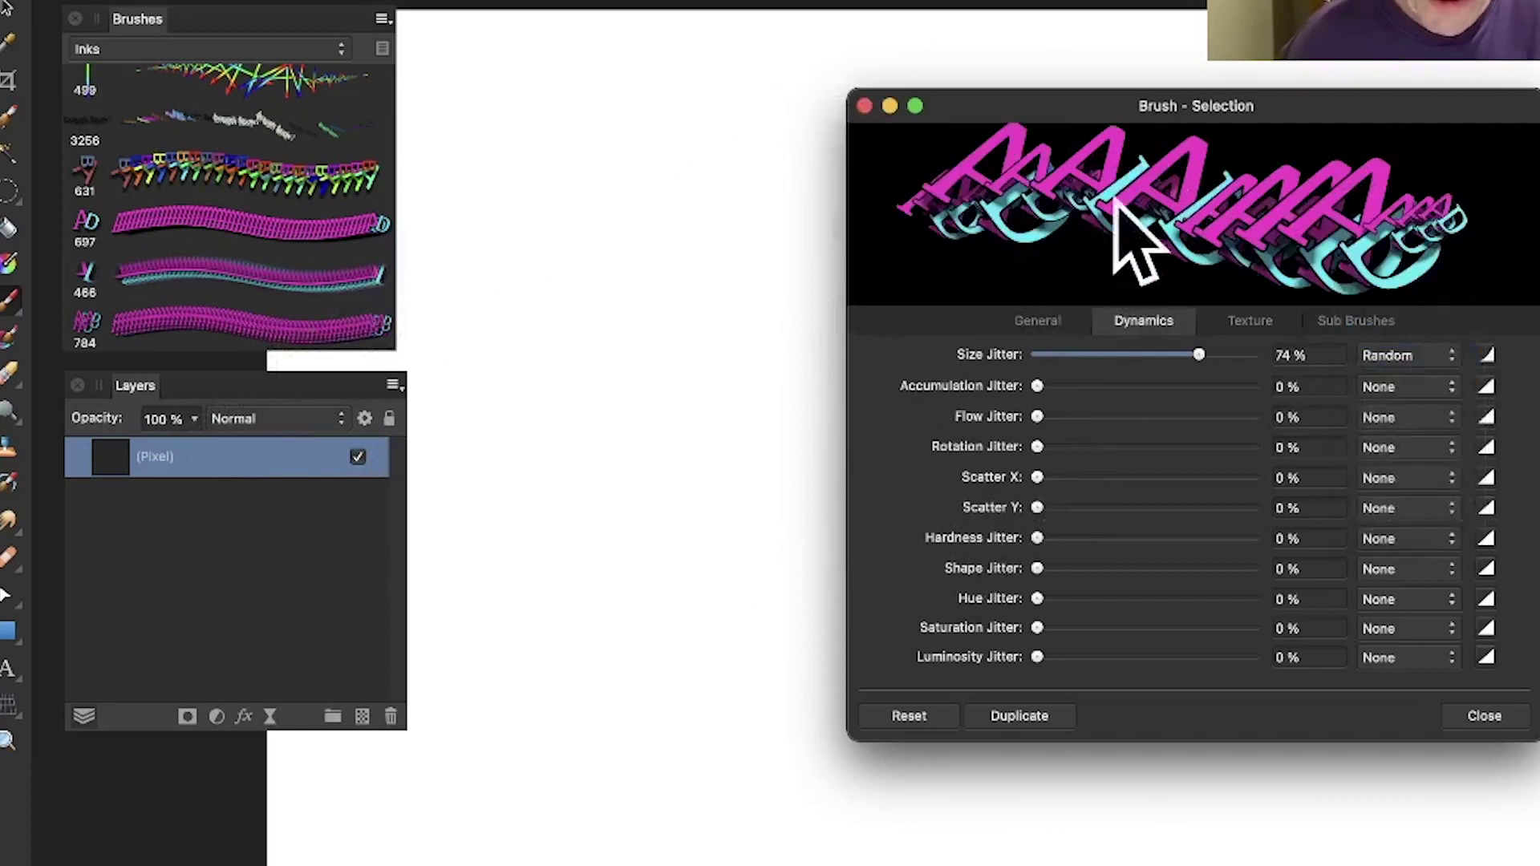
pyautogui.moveTo(1219, 354)
pyautogui.mouseDown()
pyautogui.moveTo(1300, 355)
pyautogui.moveTo(1093, 357)
pyautogui.moveTo(1314, 356)
pyautogui.mouseUp()
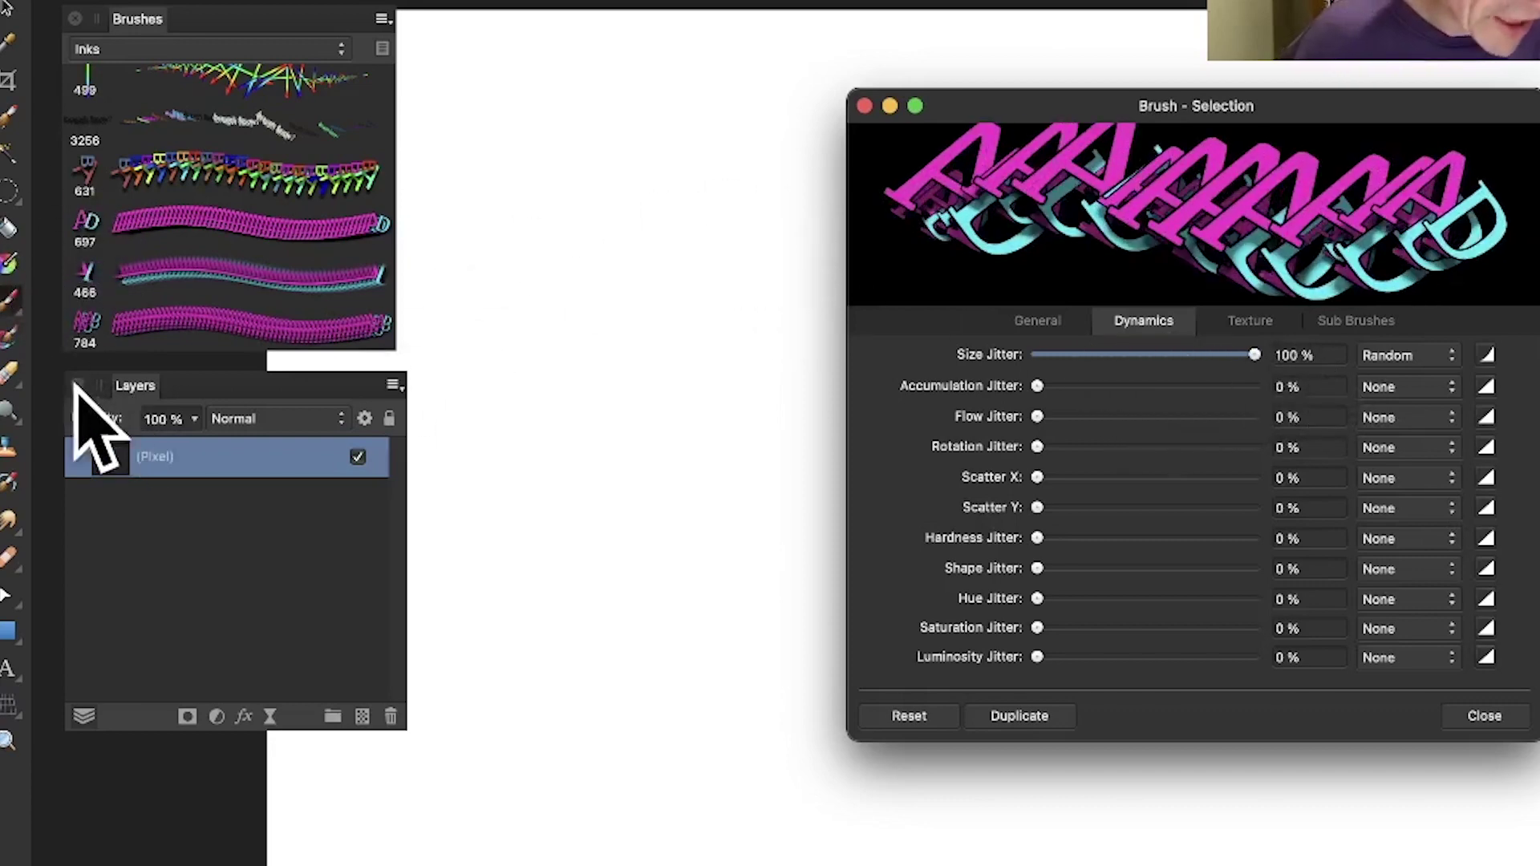
pyautogui.moveTo(639, 426)
pyautogui.mouseDown()
pyautogui.moveTo(842, 371)
pyautogui.moveTo(910, 145)
pyautogui.moveTo(687, 636)
pyautogui.moveTo(605, 292)
pyautogui.moveTo(669, 216)
pyautogui.mouseUp()
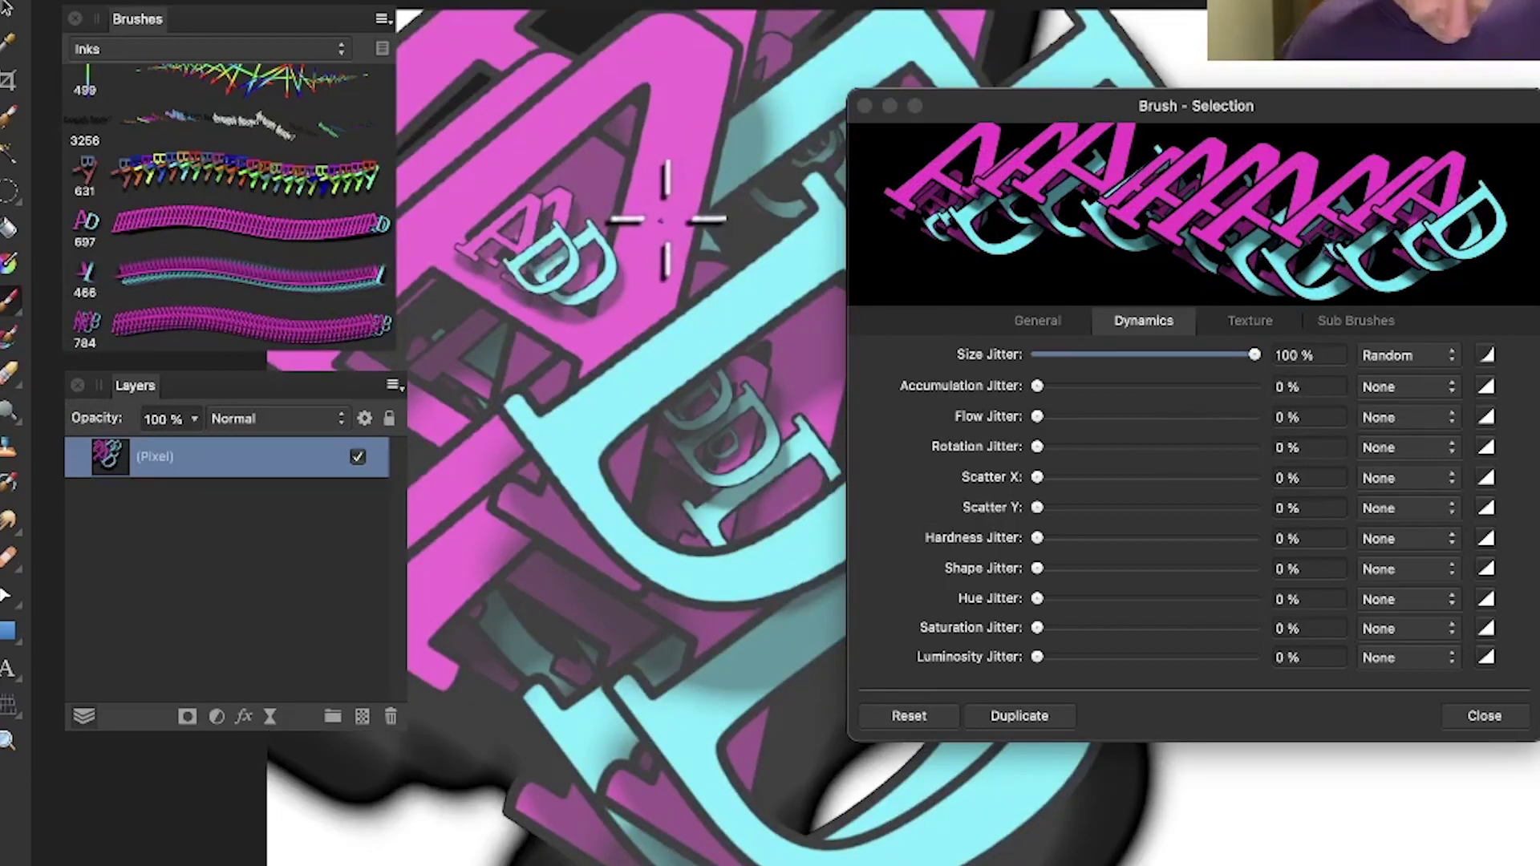
pyautogui.press('super+z')
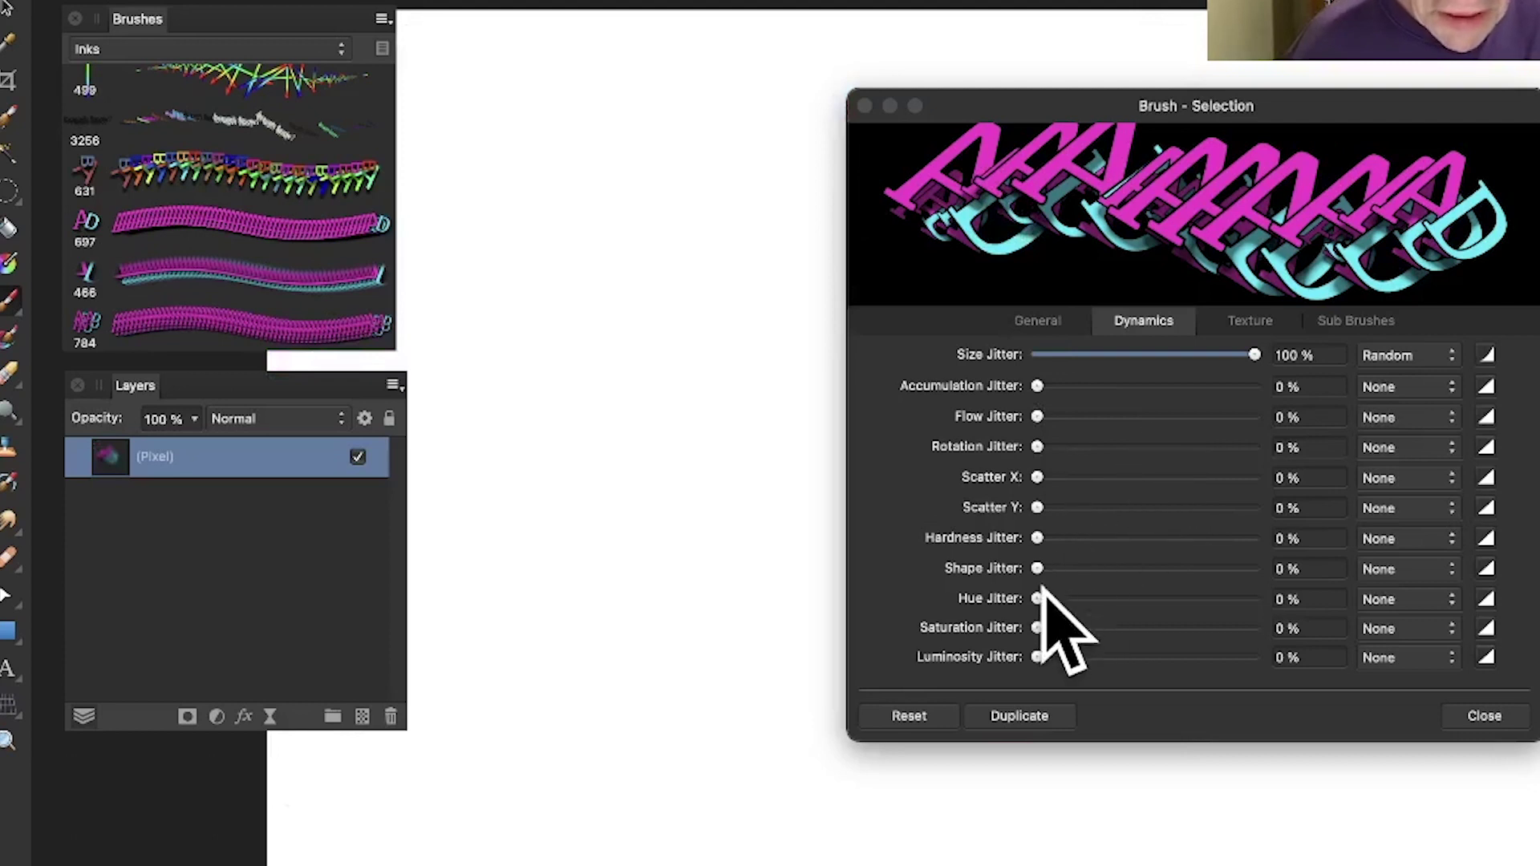
# - Set hue jitter to 78 %, saturation jitter to 54 %, Scatter X to 172 % and Scatter Y to 226 %, and paint over the canvas
pyautogui.moveTo(1041, 599); pyautogui.dragTo(1209, 601)
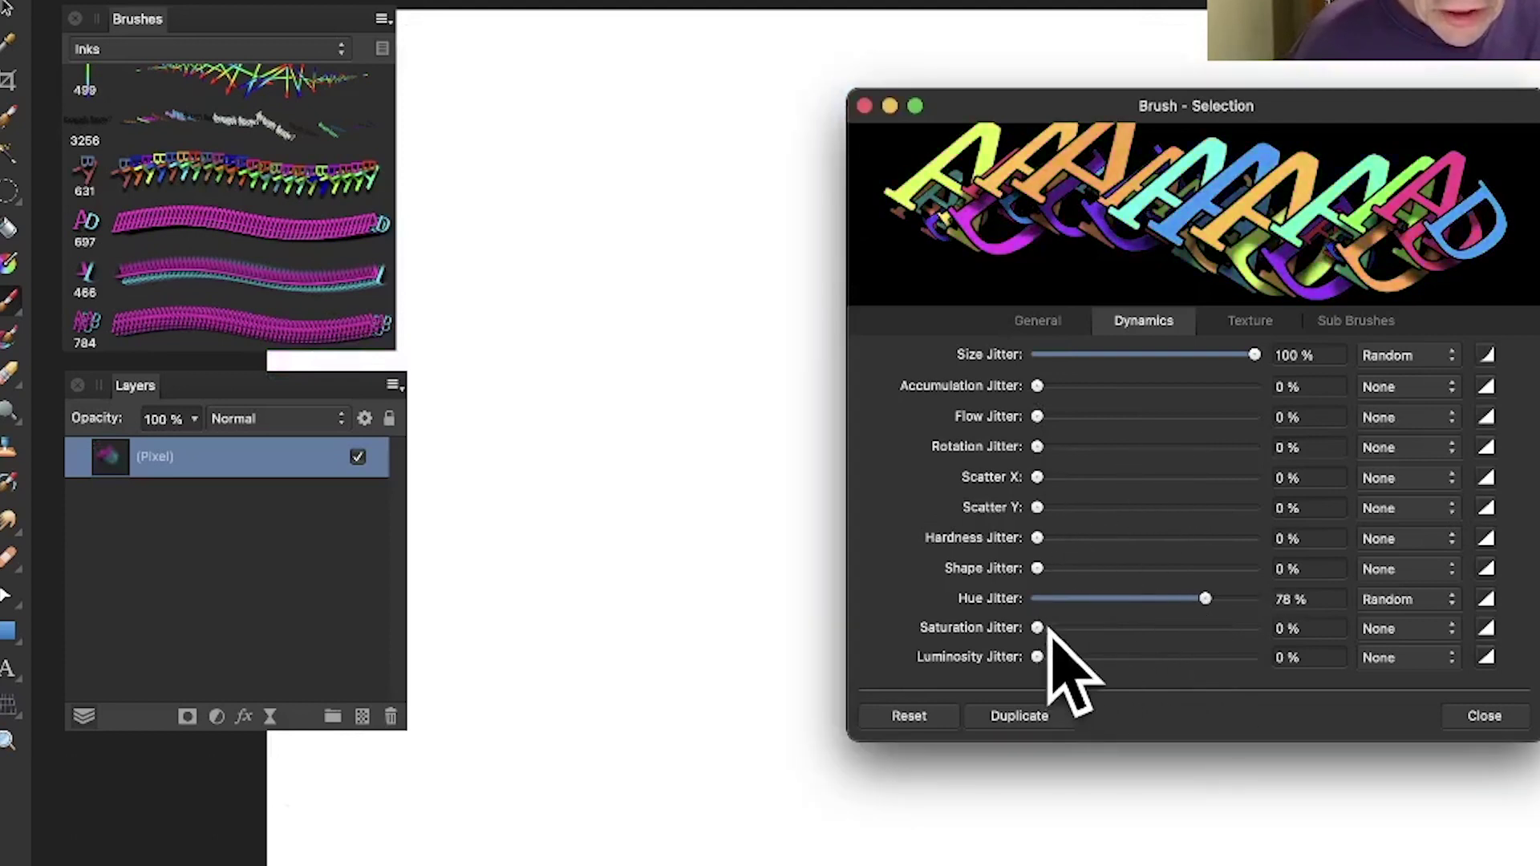
pyautogui.moveTo(1043, 628); pyautogui.dragTo(1165, 627)
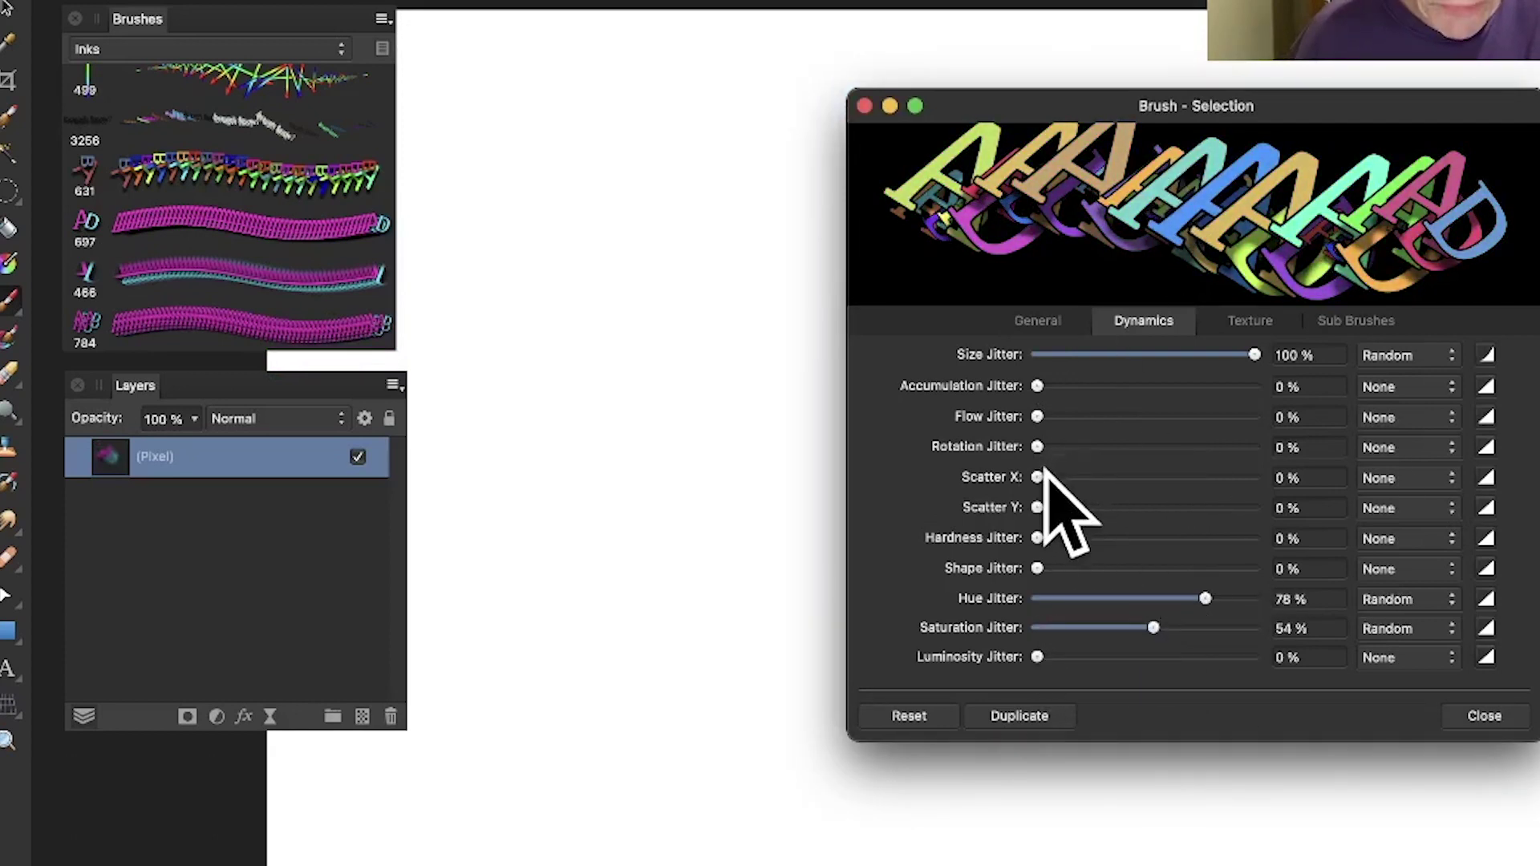
pyautogui.moveTo(1039, 477)
pyautogui.mouseDown()
pyautogui.moveTo(1123, 476)
pyautogui.moveTo(1159, 507)
pyautogui.mouseUp()
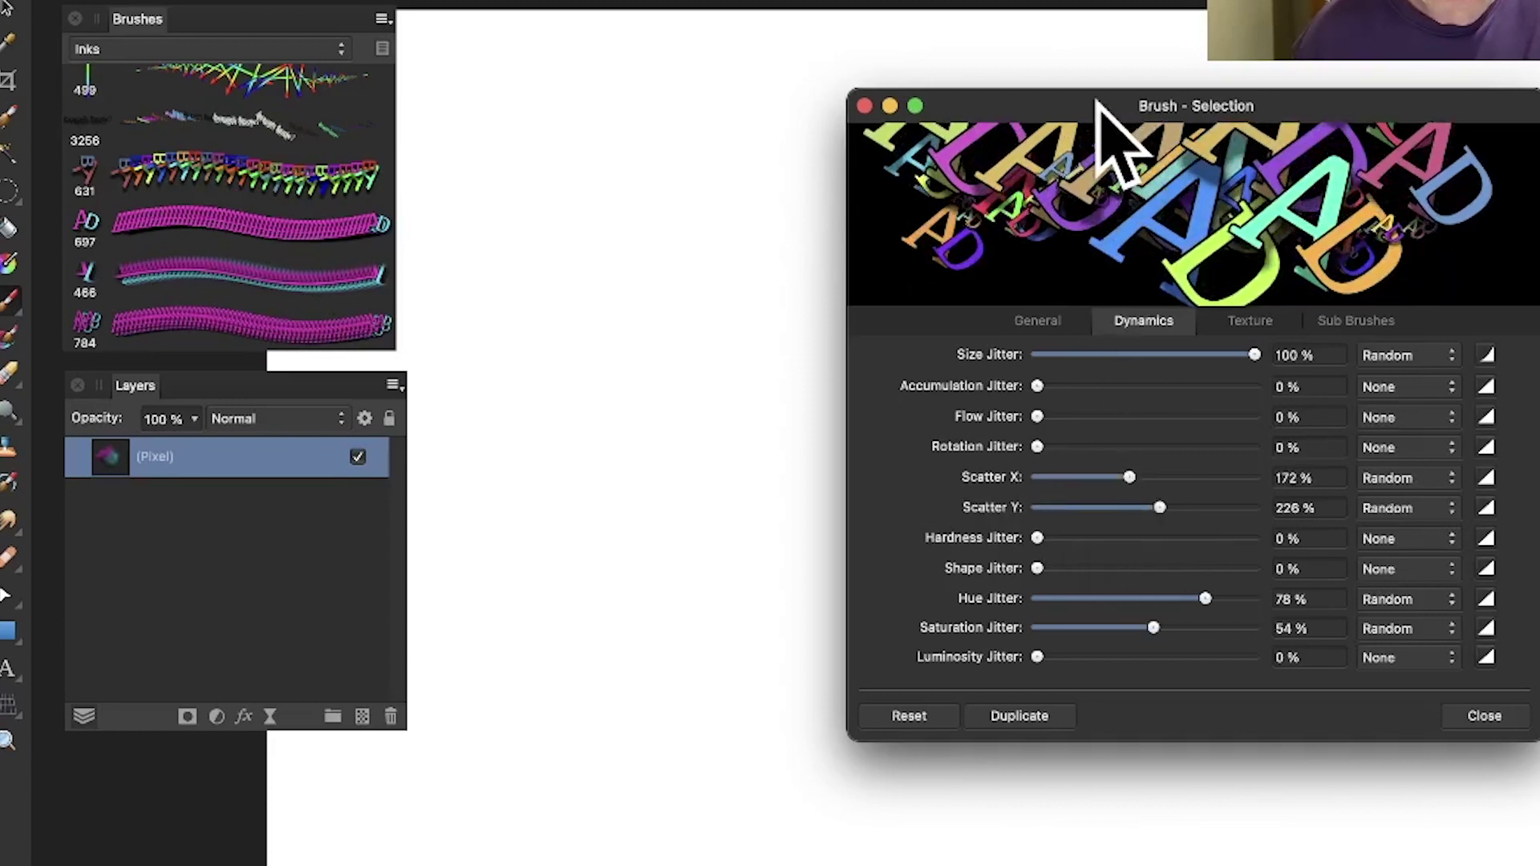
pyautogui.click(1479, 716)
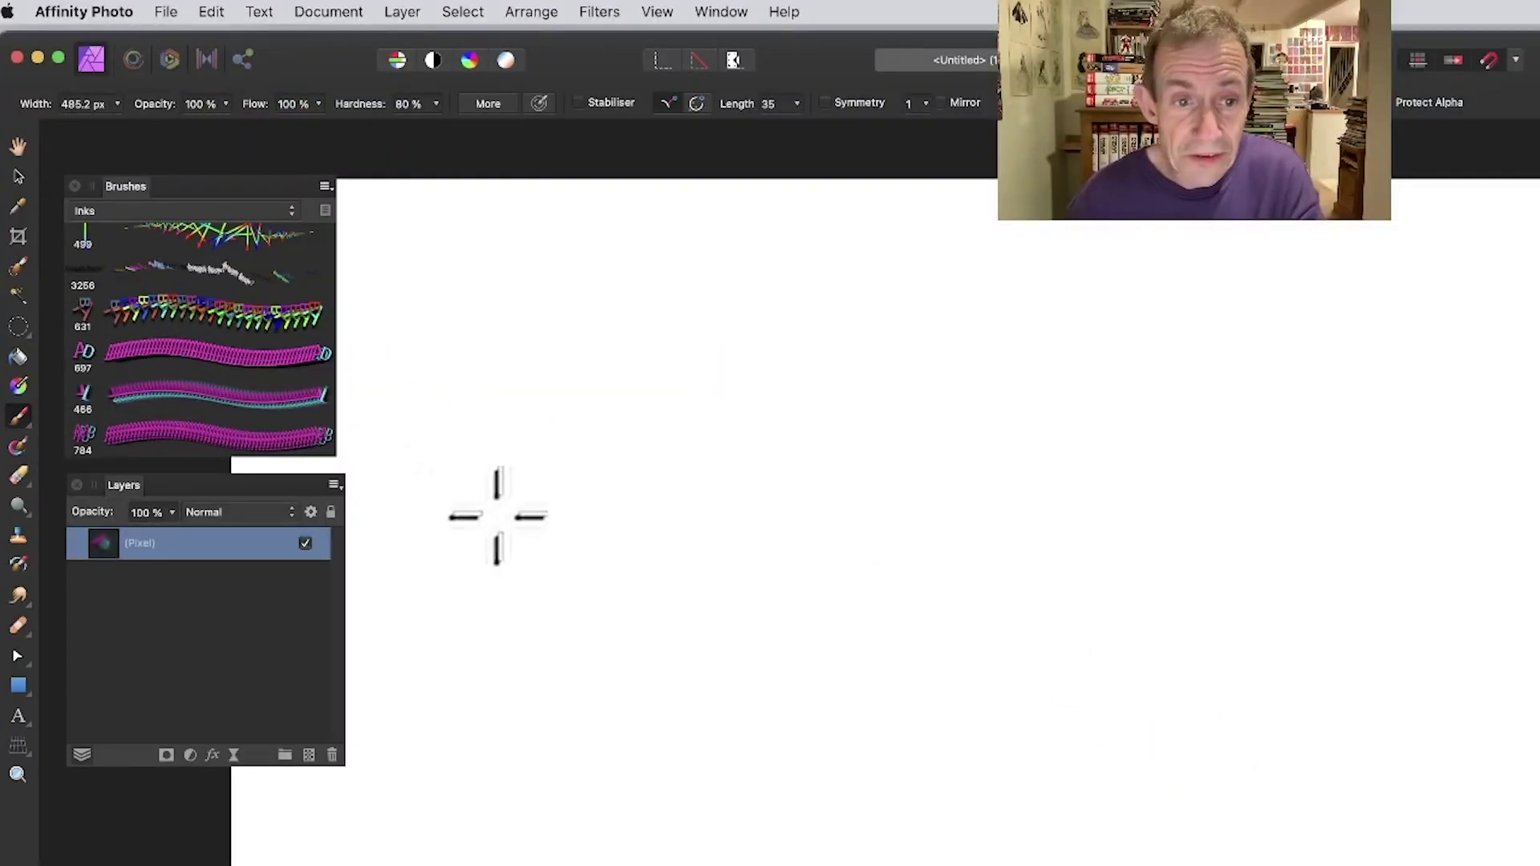
pyautogui.moveTo(497, 516)
pyautogui.mouseDown()
pyautogui.moveTo(911, 419)
pyautogui.moveTo(1007, 412)
pyautogui.moveTo(1123, 457)
pyautogui.moveTo(1002, 693)
pyautogui.moveTo(402, 812)
pyautogui.moveTo(910, 705)
pyautogui.moveTo(928, 739)
pyautogui.moveTo(1071, 369)
pyautogui.moveTo(591, 715)
pyautogui.moveTo(1350, 289)
pyautogui.moveTo(801, 285)
pyautogui.moveTo(876, 764)
pyautogui.moveTo(533, 354)
pyautogui.moveTo(1279, 488)
pyautogui.moveTo(521, 722)
pyautogui.moveTo(589, 469)
pyautogui.moveTo(385, 377)
pyautogui.mouseUp()
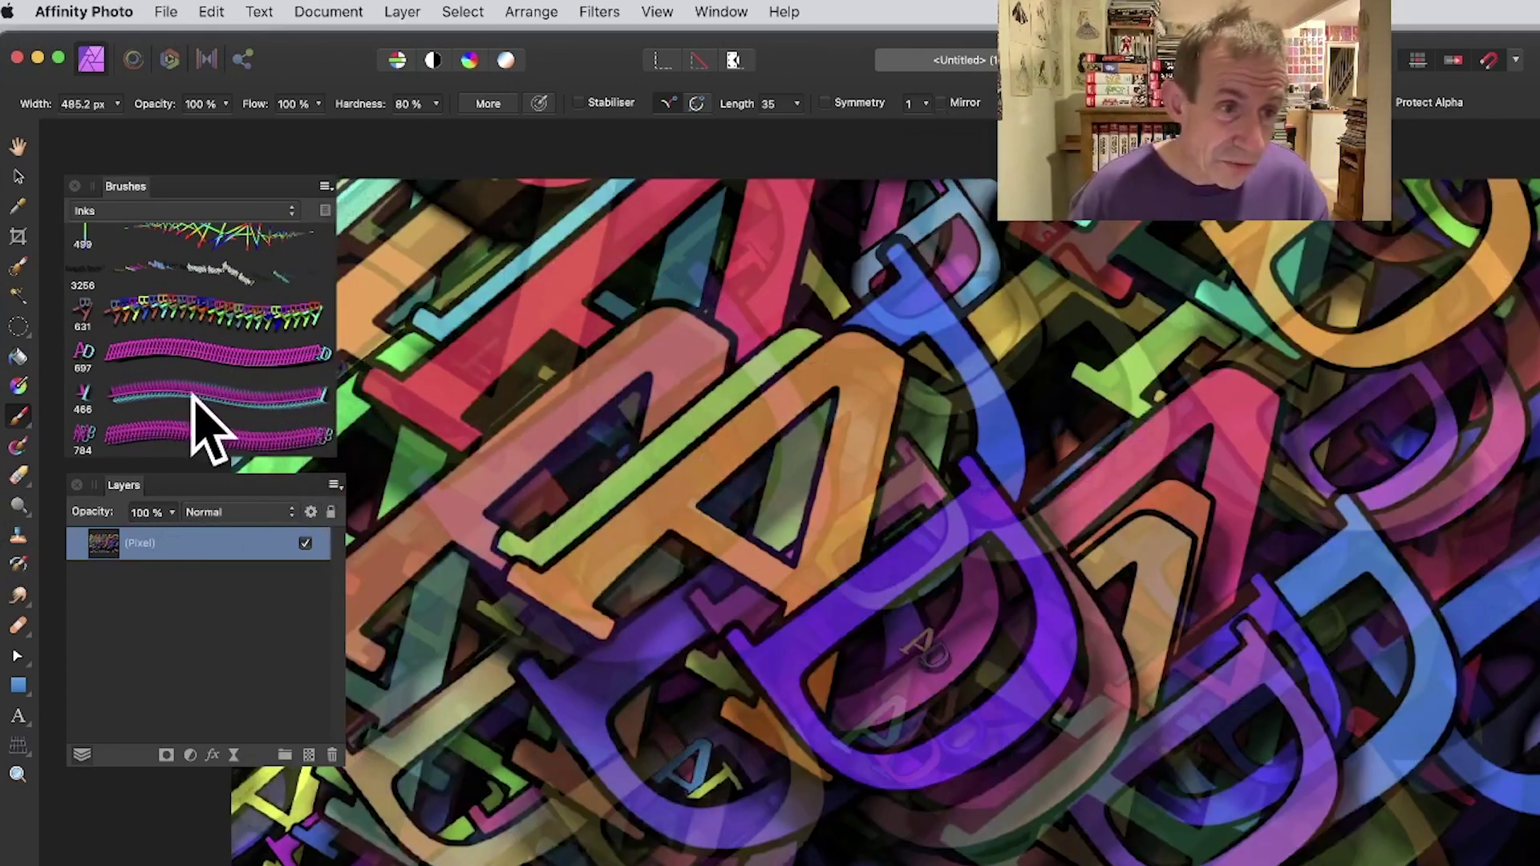
# - Set the rotation jitter of the single AD brush, size 697, to 100 % and paint over the canvas with it
pyautogui.doubleClick(156, 357)
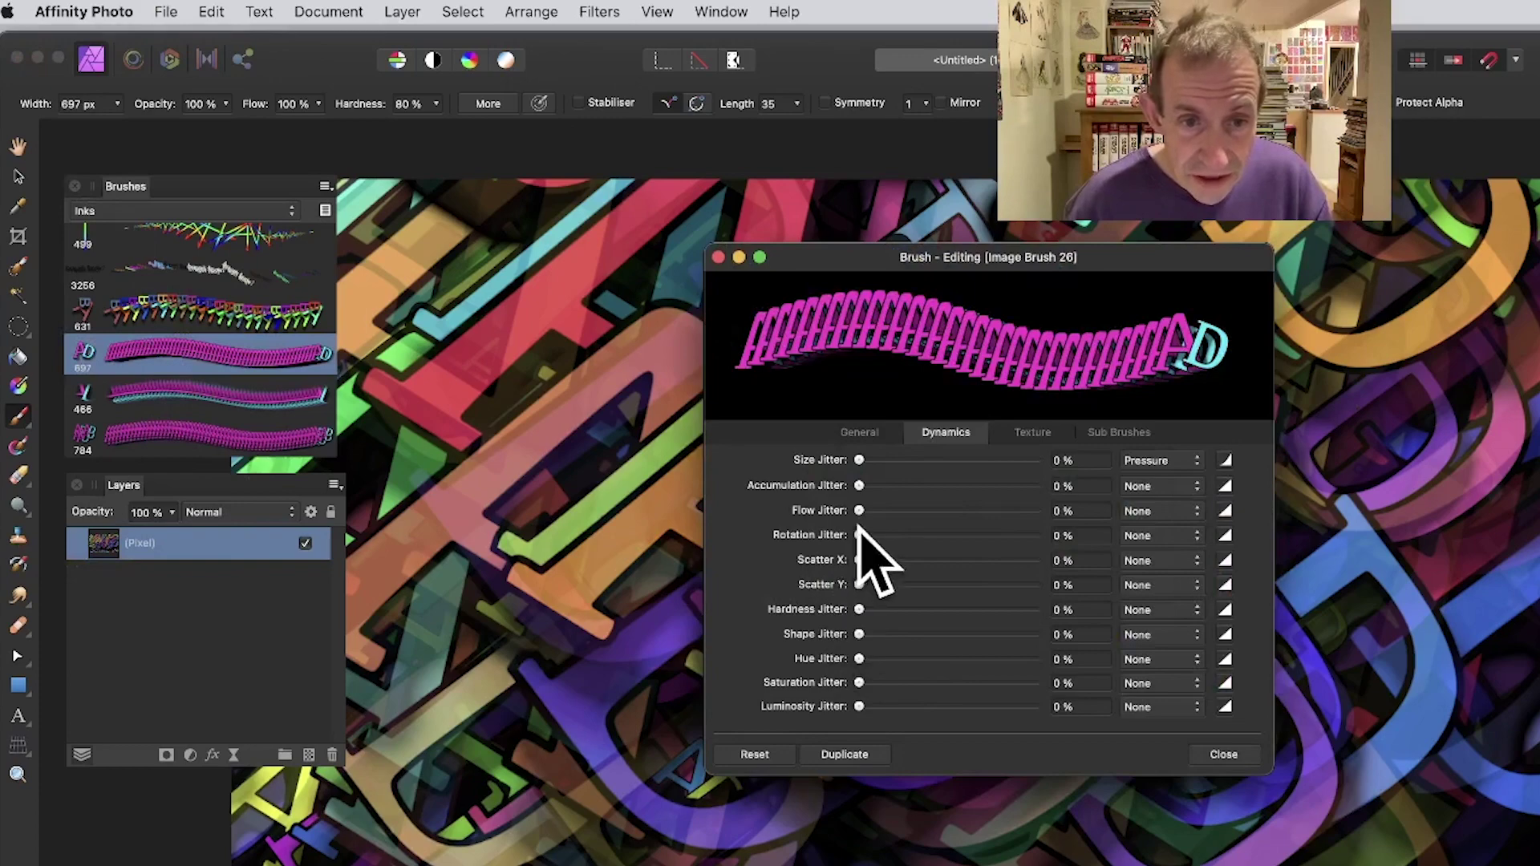
pyautogui.moveTo(859, 534); pyautogui.dragTo(1047, 544)
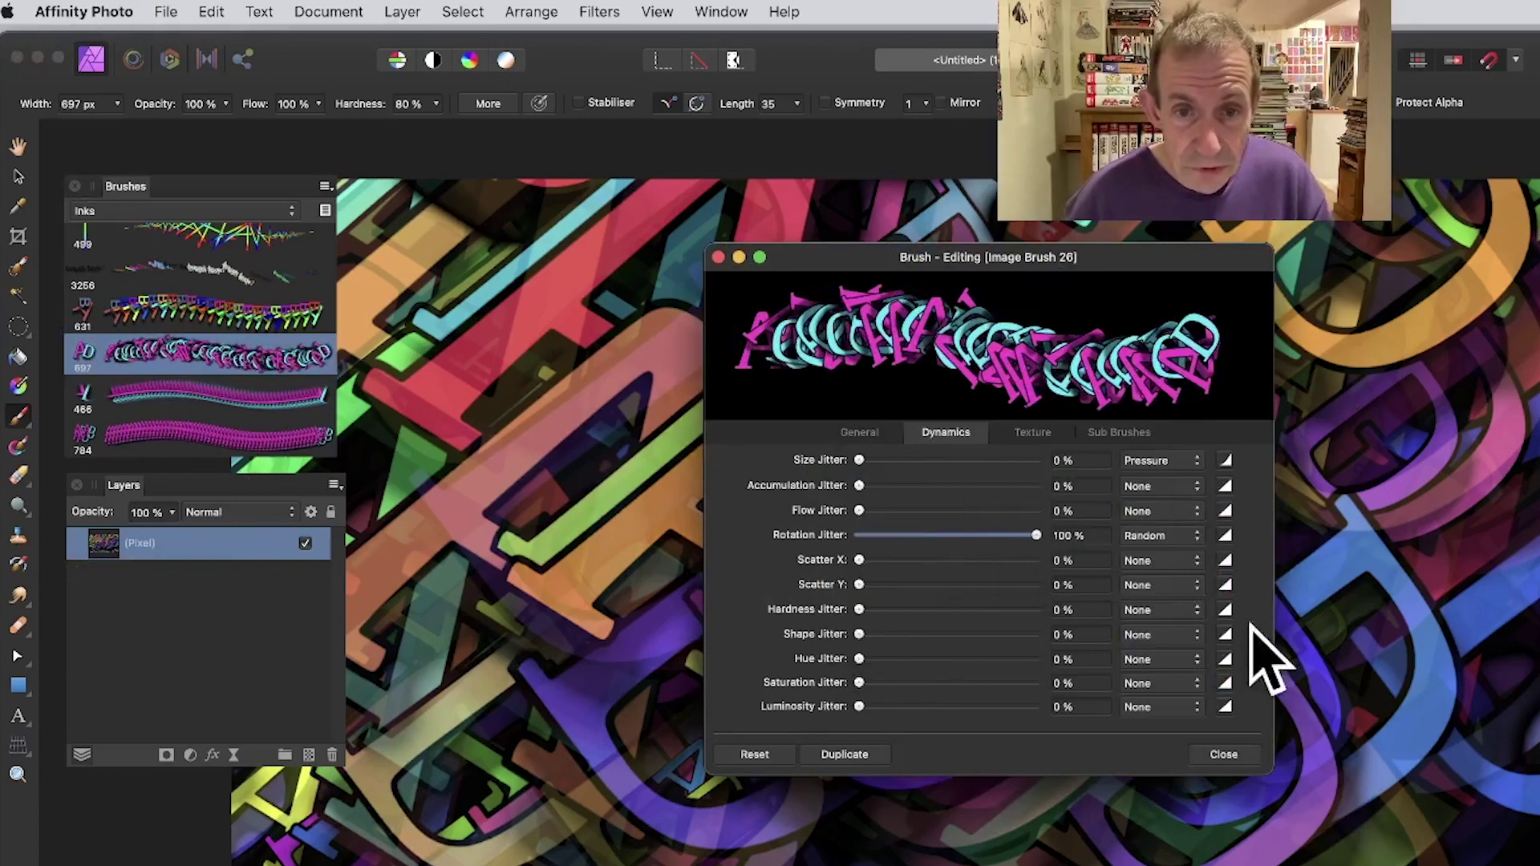
pyautogui.click(1223, 754)
pyautogui.moveTo(567, 567)
pyautogui.mouseDown()
pyautogui.moveTo(1091, 424)
pyautogui.moveTo(789, 168)
pyautogui.moveTo(982, 589)
pyautogui.moveTo(1412, 401)
pyautogui.moveTo(560, 625)
pyautogui.moveTo(695, 579)
pyautogui.moveTo(711, 620)
pyautogui.moveTo(1083, 557)
pyautogui.moveTo(994, 409)
pyautogui.moveTo(762, 742)
pyautogui.mouseUp()
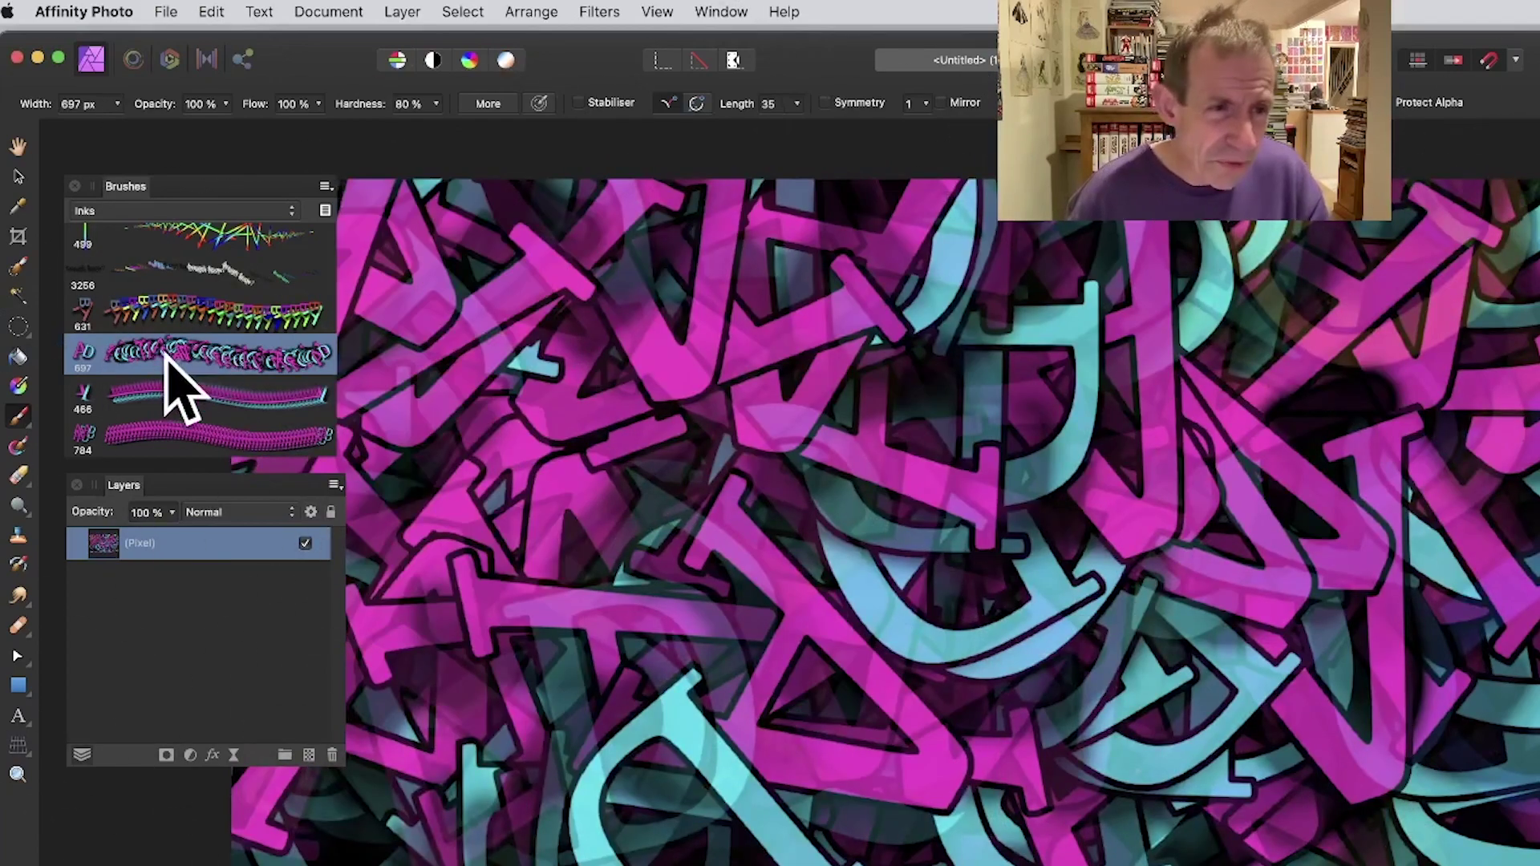
# - Raise the rotation jitter of the multicoloured letter brush, size 631, to nearly its maximum and cover the canvas with strokes of it
pyautogui.click(193, 311)
pyautogui.doubleClick(217, 308)
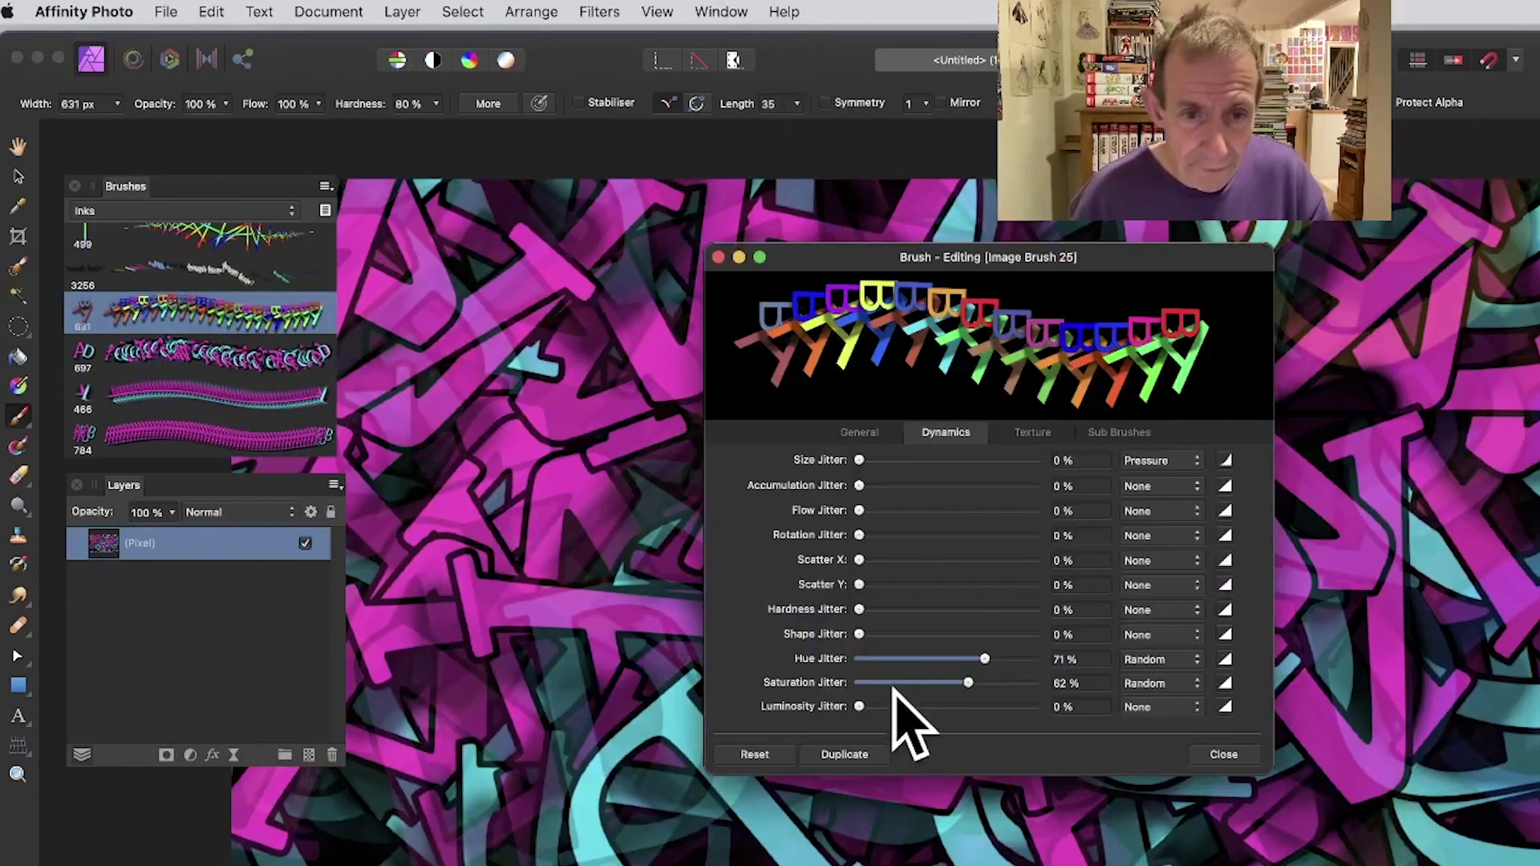
pyautogui.moveTo(859, 535); pyautogui.dragTo(1030, 534)
pyautogui.click(1224, 755)
pyautogui.moveTo(653, 493)
pyautogui.mouseDown()
pyautogui.moveTo(564, 527)
pyautogui.moveTo(919, 477)
pyautogui.moveTo(725, 308)
pyautogui.moveTo(1236, 741)
pyautogui.moveTo(989, 326)
pyautogui.moveTo(1515, 646)
pyautogui.moveTo(957, 458)
pyautogui.moveTo(1252, 640)
pyautogui.moveTo(807, 360)
pyautogui.moveTo(689, 400)
pyautogui.moveTo(769, 349)
pyautogui.moveTo(684, 328)
pyautogui.moveTo(762, 490)
pyautogui.moveTo(854, 555)
pyautogui.moveTo(700, 584)
pyautogui.moveTo(672, 538)
pyautogui.moveTo(710, 518)
pyautogui.moveTo(1296, 600)
pyautogui.moveTo(836, 609)
pyautogui.moveTo(1067, 559)
pyautogui.moveTo(985, 655)
pyautogui.moveTo(712, 753)
pyautogui.moveTo(816, 713)
pyautogui.moveTo(473, 692)
pyautogui.moveTo(819, 533)
pyautogui.moveTo(963, 797)
pyautogui.moveTo(1127, 830)
pyautogui.moveTo(1254, 773)
pyautogui.moveTo(1158, 772)
pyautogui.moveTo(801, 497)
pyautogui.moveTo(791, 513)
pyautogui.moveTo(1245, 265)
pyautogui.moveTo(694, 173)
pyautogui.moveTo(1224, 486)
pyautogui.moveTo(1096, 675)
pyautogui.moveTo(492, 308)
pyautogui.moveTo(461, 760)
pyautogui.moveTo(298, 691)
pyautogui.moveTo(593, 626)
pyautogui.moveTo(884, 437)
pyautogui.moveTo(863, 548)
pyautogui.moveTo(1058, 584)
pyautogui.moveTo(1150, 571)
pyautogui.moveTo(1232, 409)
pyautogui.moveTo(1520, 374)
pyautogui.moveTo(1009, 643)
pyautogui.moveTo(851, 446)
pyautogui.moveTo(769, 258)
pyautogui.moveTo(599, 183)
pyautogui.moveTo(800, 241)
pyautogui.moveTo(809, 266)
pyautogui.moveTo(447, 120)
pyautogui.mouseUp()
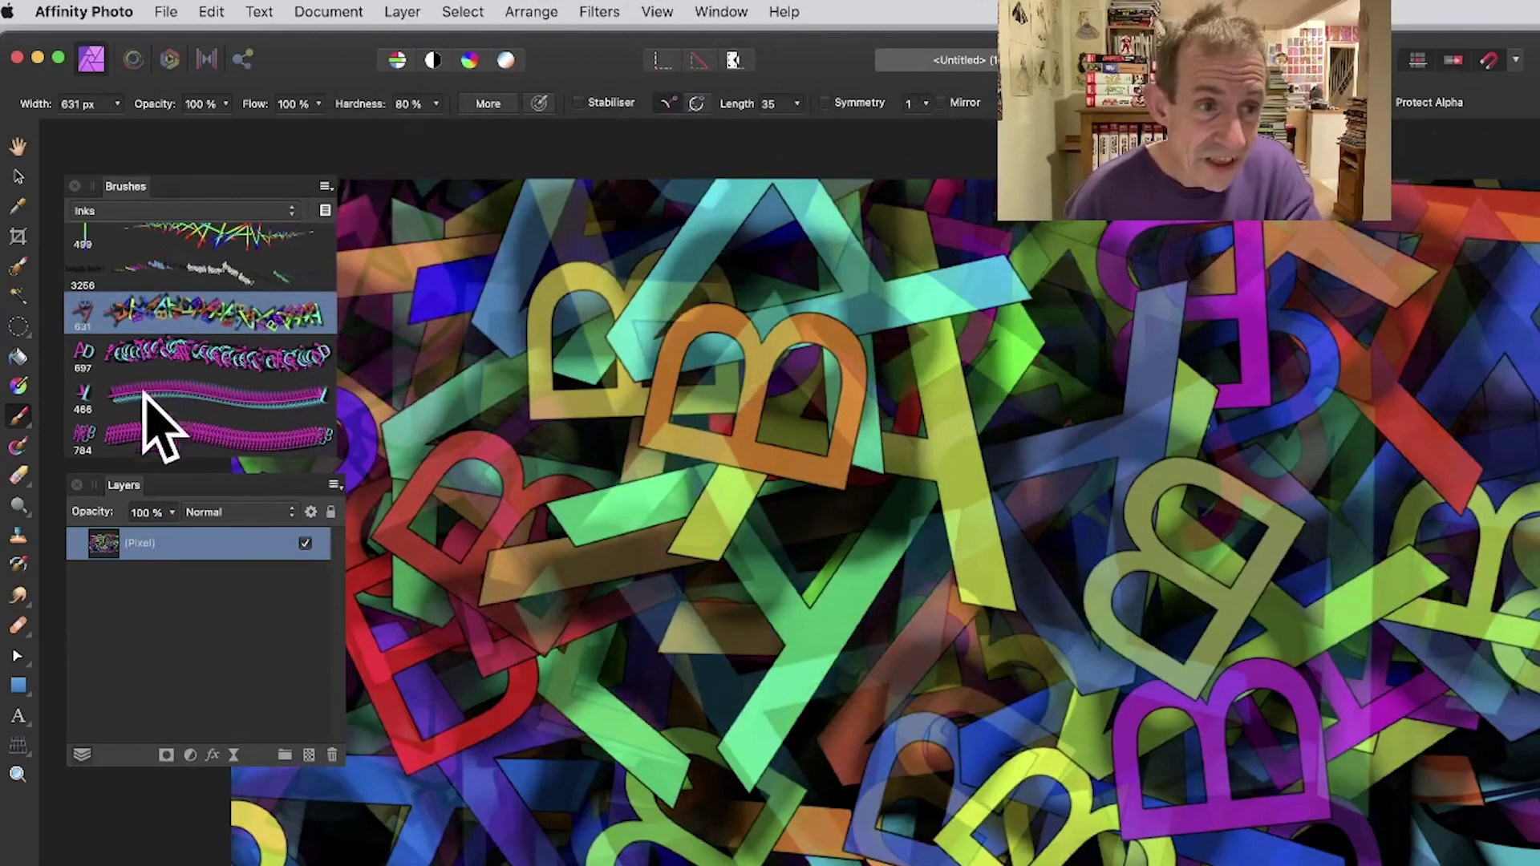
# - Set the size 466 brush's size jitter to 97 % and spacing to 4 %, and paint sweeping strokes across the canvas
pyautogui.click(163, 361)
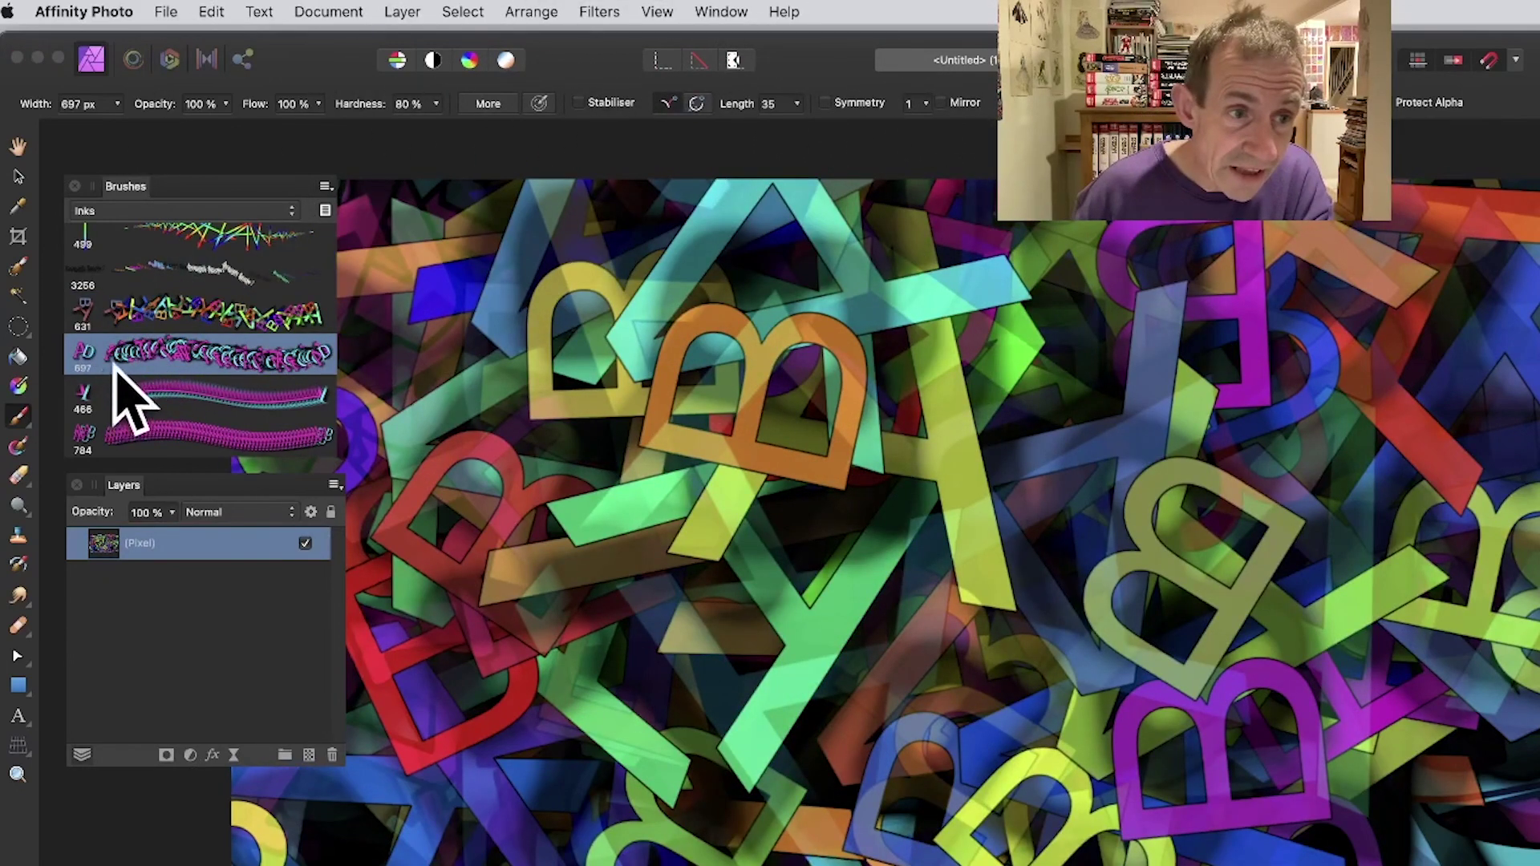
pyautogui.click(154, 395)
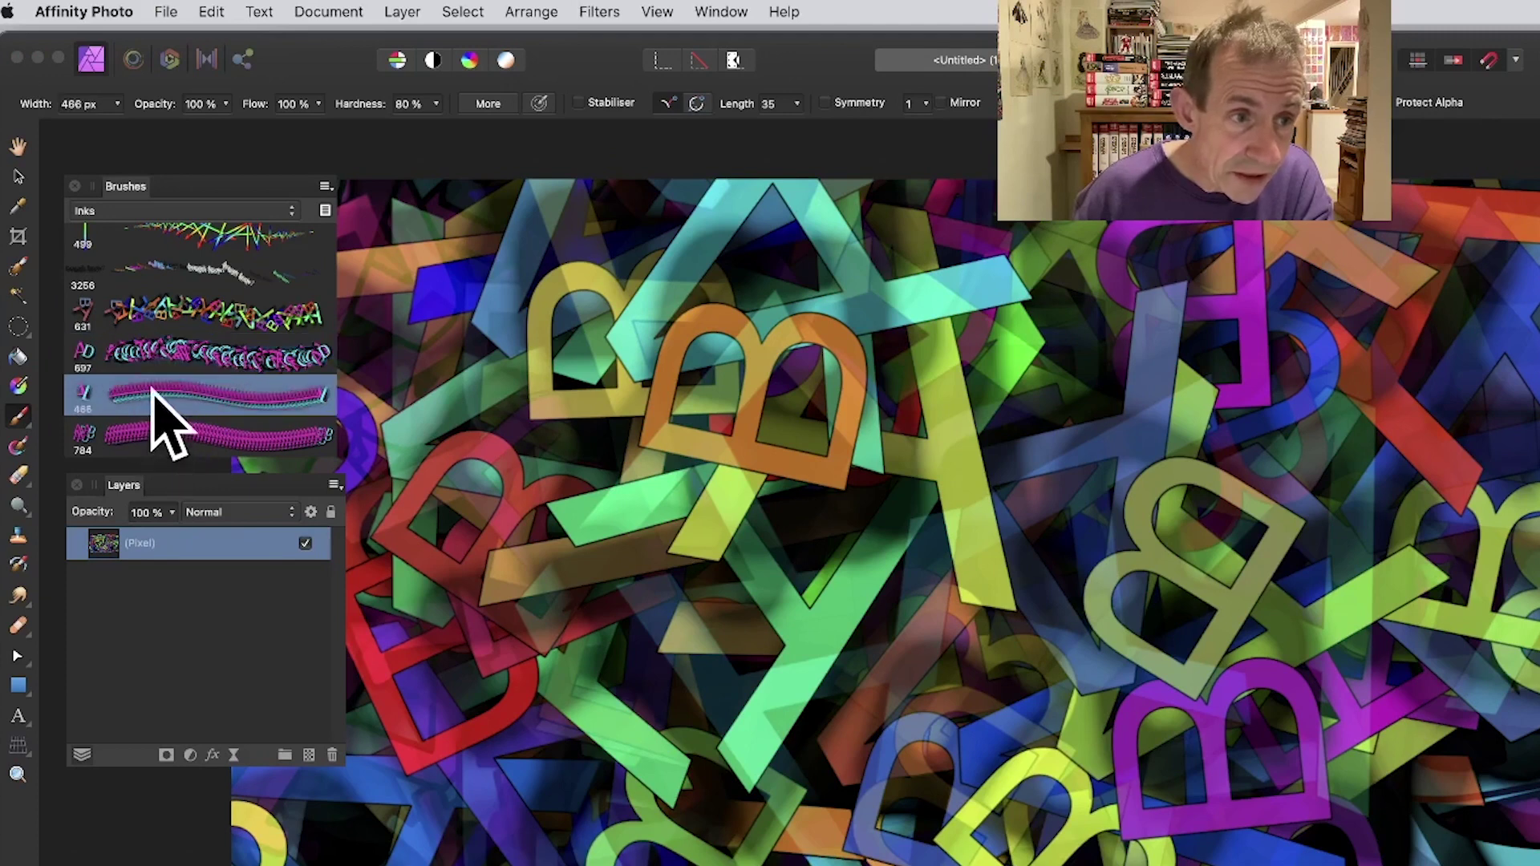
pyautogui.doubleClick(154, 391)
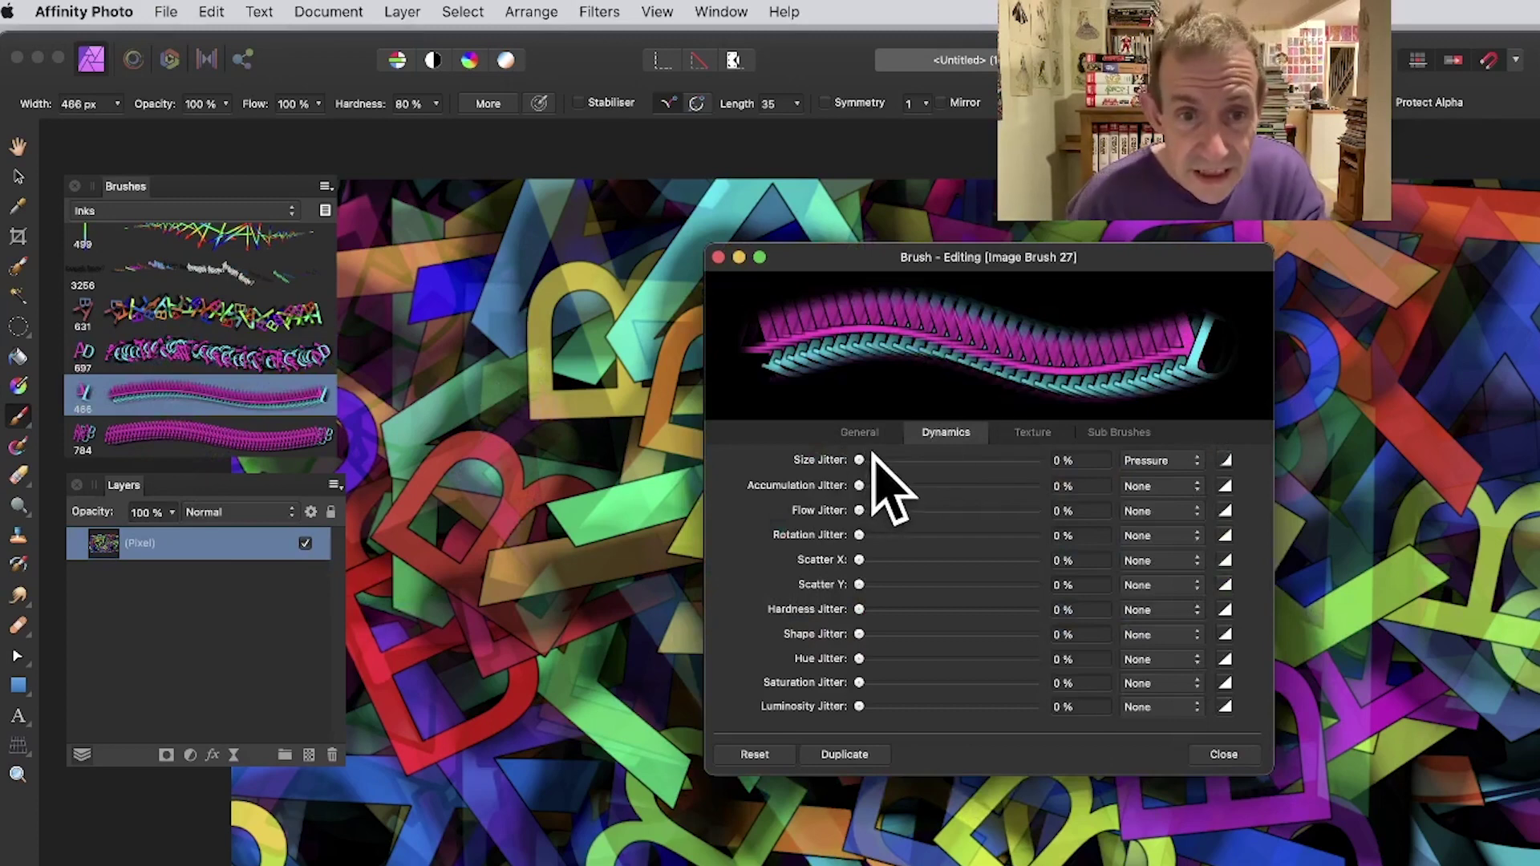
pyautogui.moveTo(862, 460); pyautogui.dragTo(1031, 459)
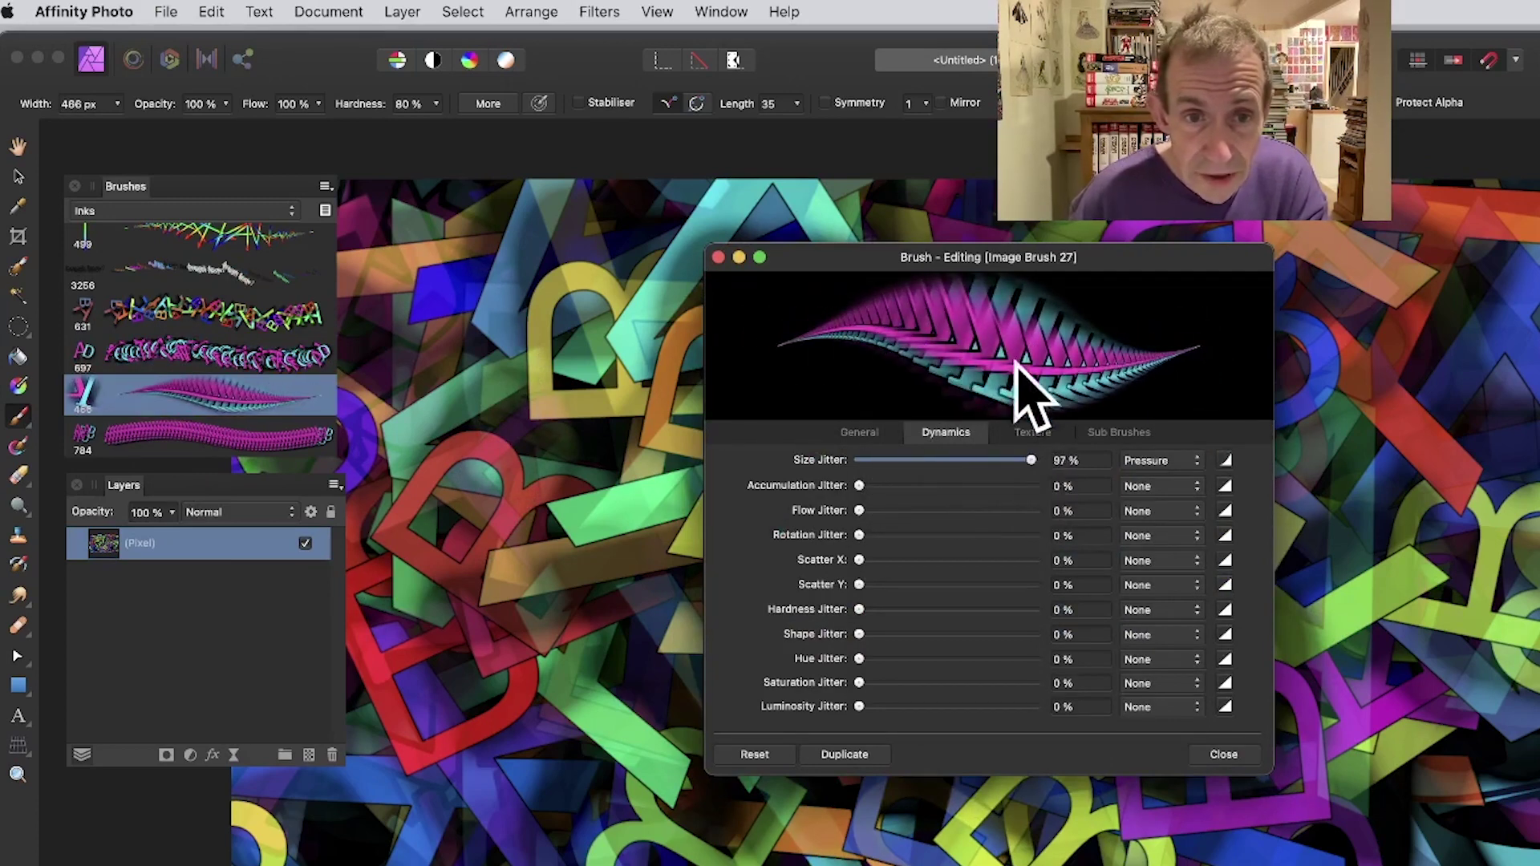
pyautogui.click(858, 433)
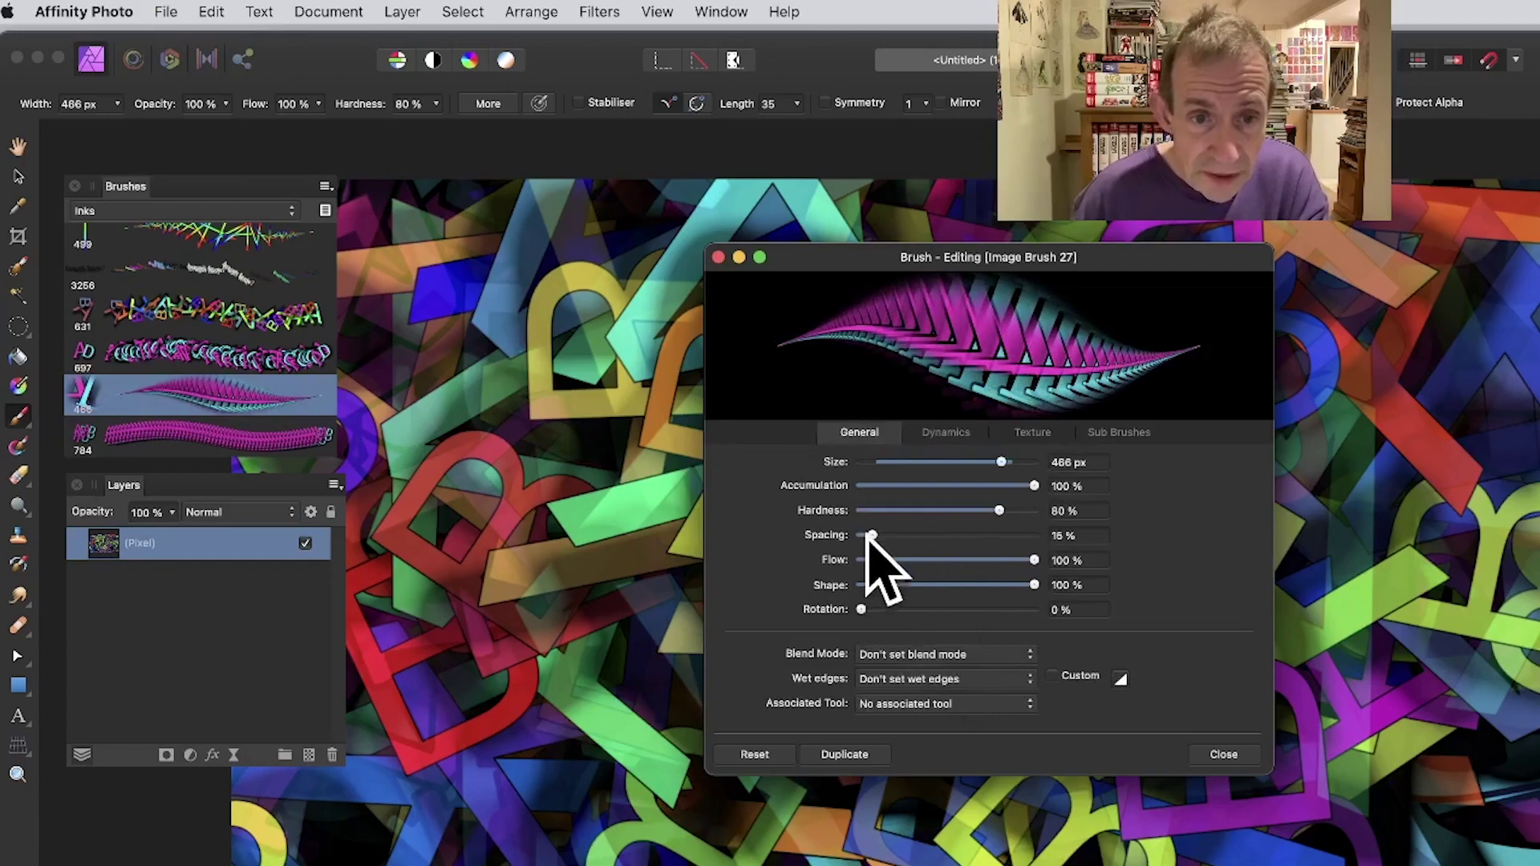
pyautogui.moveTo(869, 535); pyautogui.dragTo(862, 535)
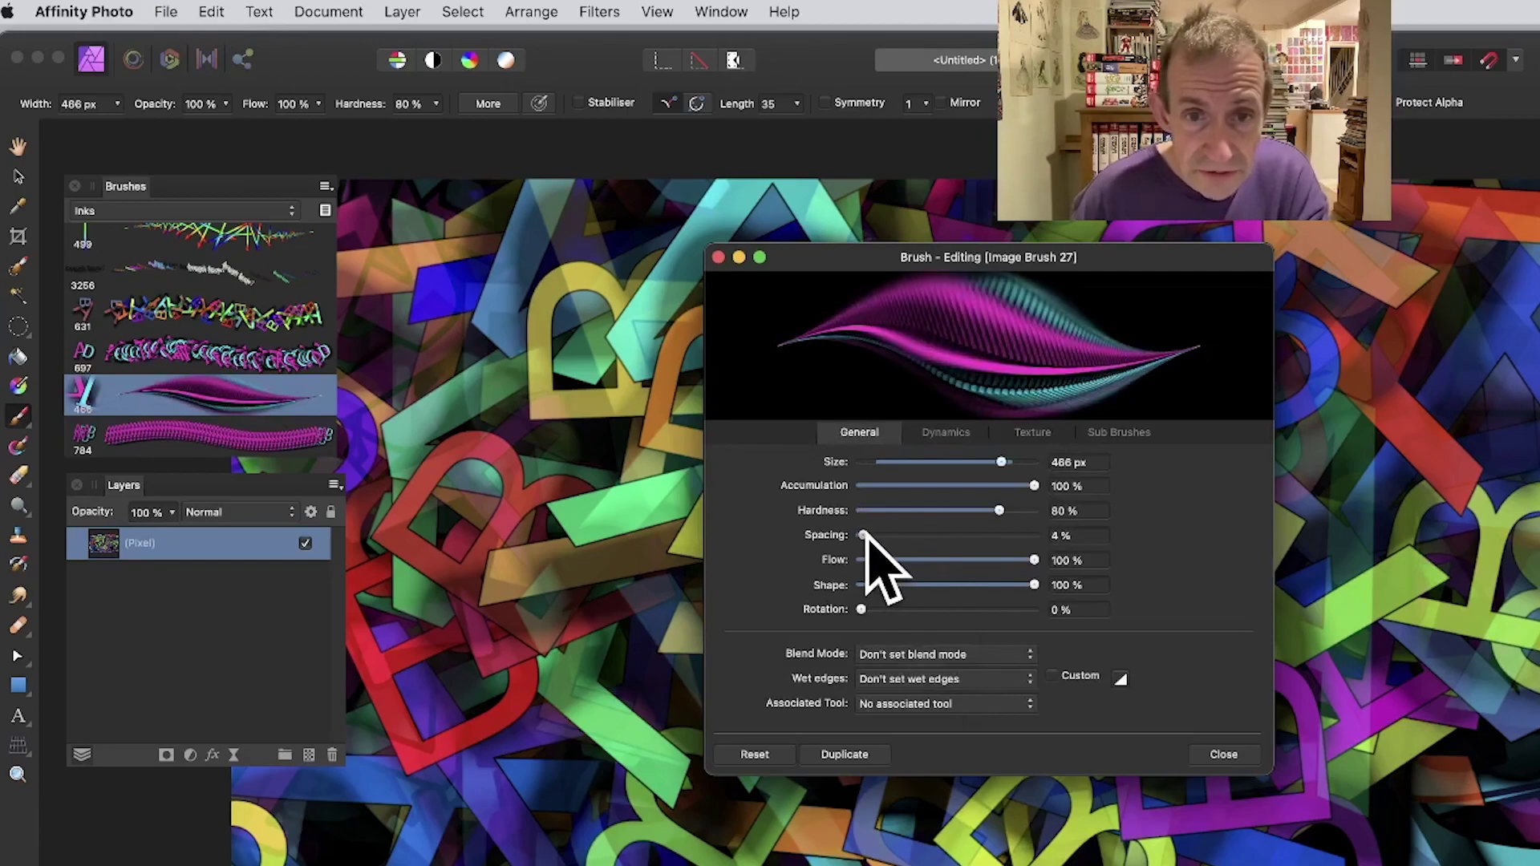
pyautogui.click(1225, 755)
pyautogui.moveTo(481, 449)
pyautogui.mouseDown()
pyautogui.moveTo(763, 446)
pyautogui.moveTo(1100, 802)
pyautogui.moveTo(1371, 385)
pyautogui.moveTo(1532, 514)
pyautogui.moveTo(1375, 862)
pyautogui.moveTo(966, 168)
pyautogui.moveTo(888, 249)
pyautogui.moveTo(553, 206)
pyautogui.moveTo(911, 395)
pyautogui.moveTo(911, 344)
pyautogui.moveTo(842, 396)
pyautogui.moveTo(523, 326)
pyautogui.moveTo(990, 387)
pyautogui.mouseUp()
pyautogui.moveTo(756, 644)
pyautogui.mouseDown()
pyautogui.moveTo(1340, 516)
pyautogui.moveTo(935, 241)
pyautogui.moveTo(715, 131)
pyautogui.moveTo(1107, 337)
pyautogui.moveTo(1201, 180)
pyautogui.moveTo(859, 344)
pyautogui.mouseUp()
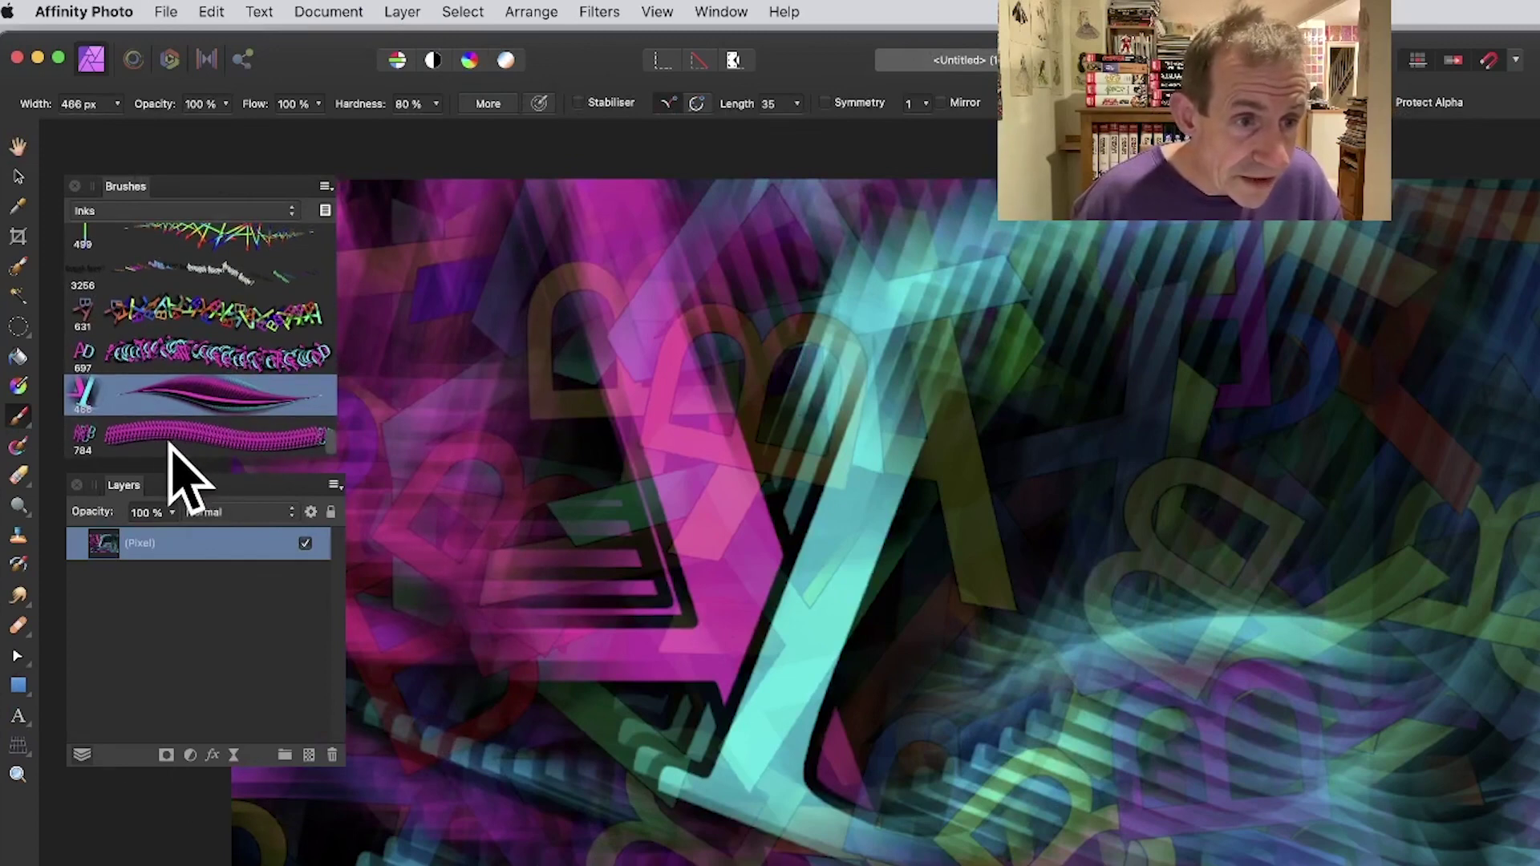
# - Open the AD cluster brush, size 784, for editing, set its spacing to 33 %, and increase its rotation
pyautogui.doubleClick(173, 439)
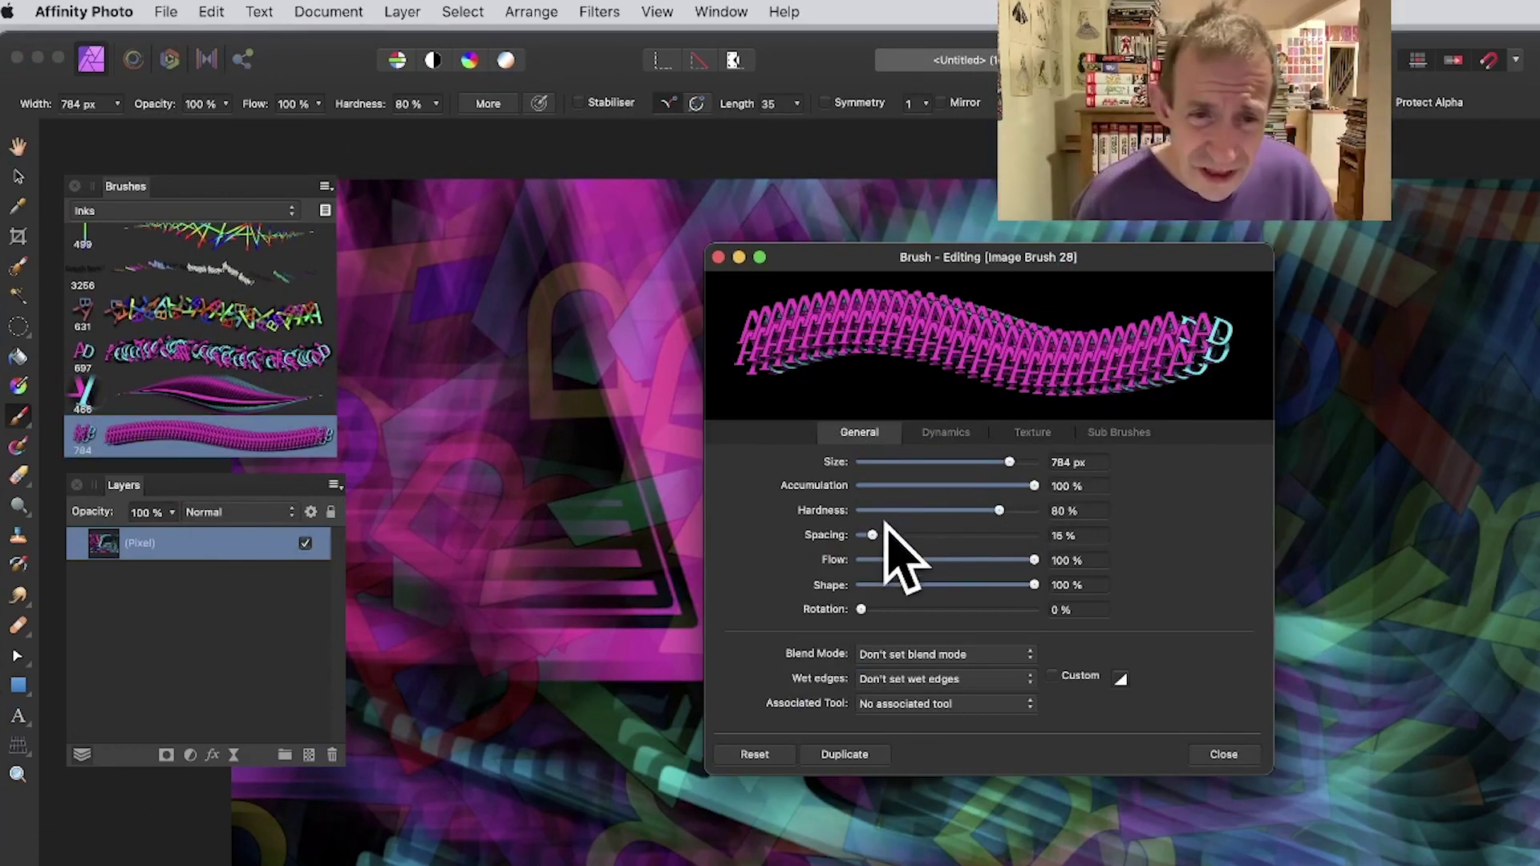
pyautogui.moveTo(873, 534); pyautogui.dragTo(888, 533)
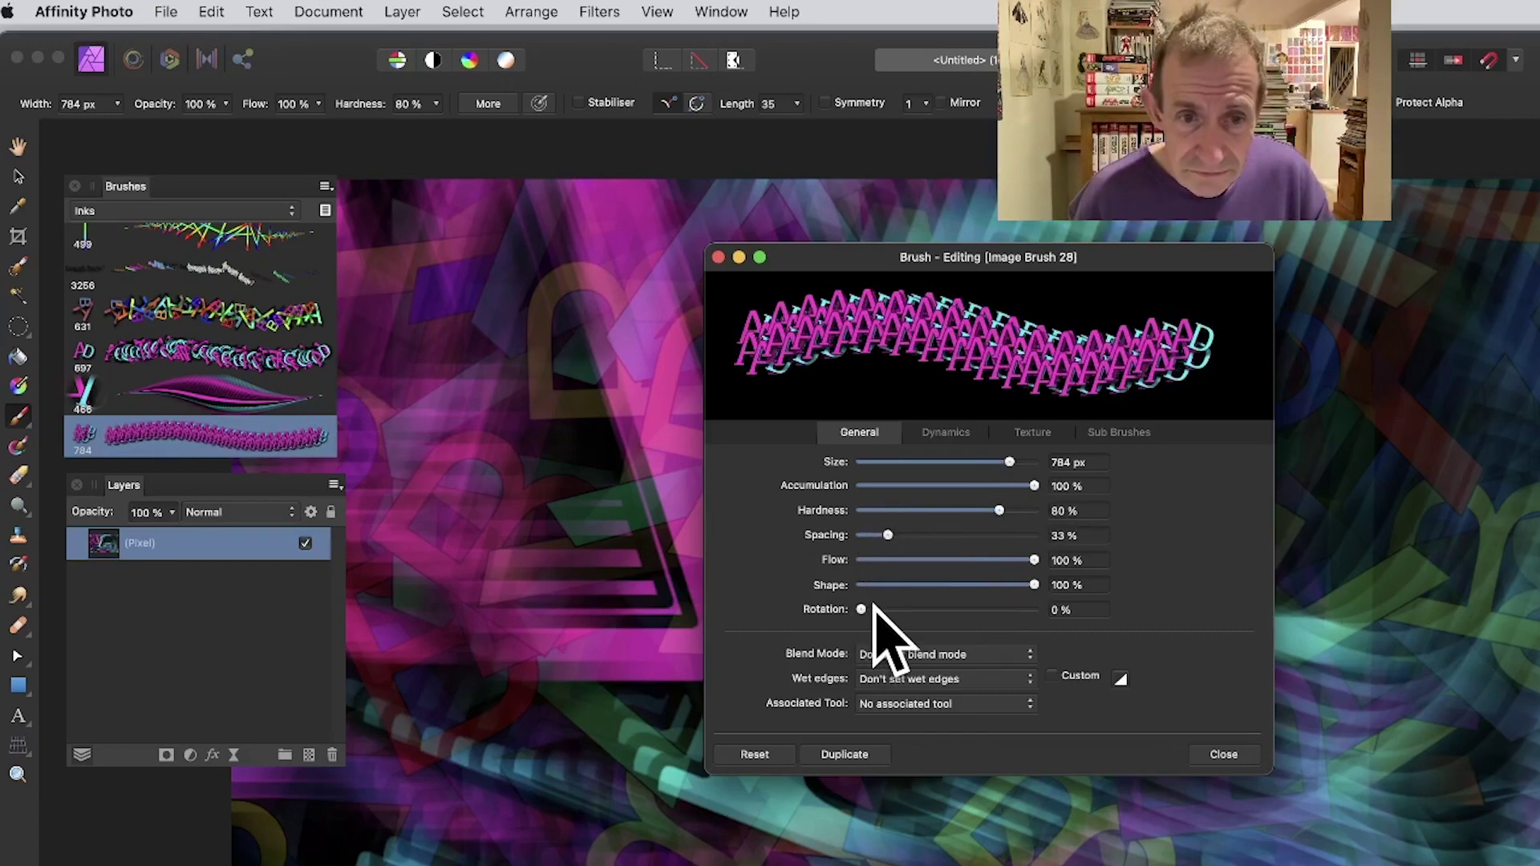
pyautogui.moveTo(872, 610)
pyautogui.mouseDown()
pyautogui.moveTo(935, 617)
pyautogui.moveTo(924, 611)
pyautogui.mouseUp()
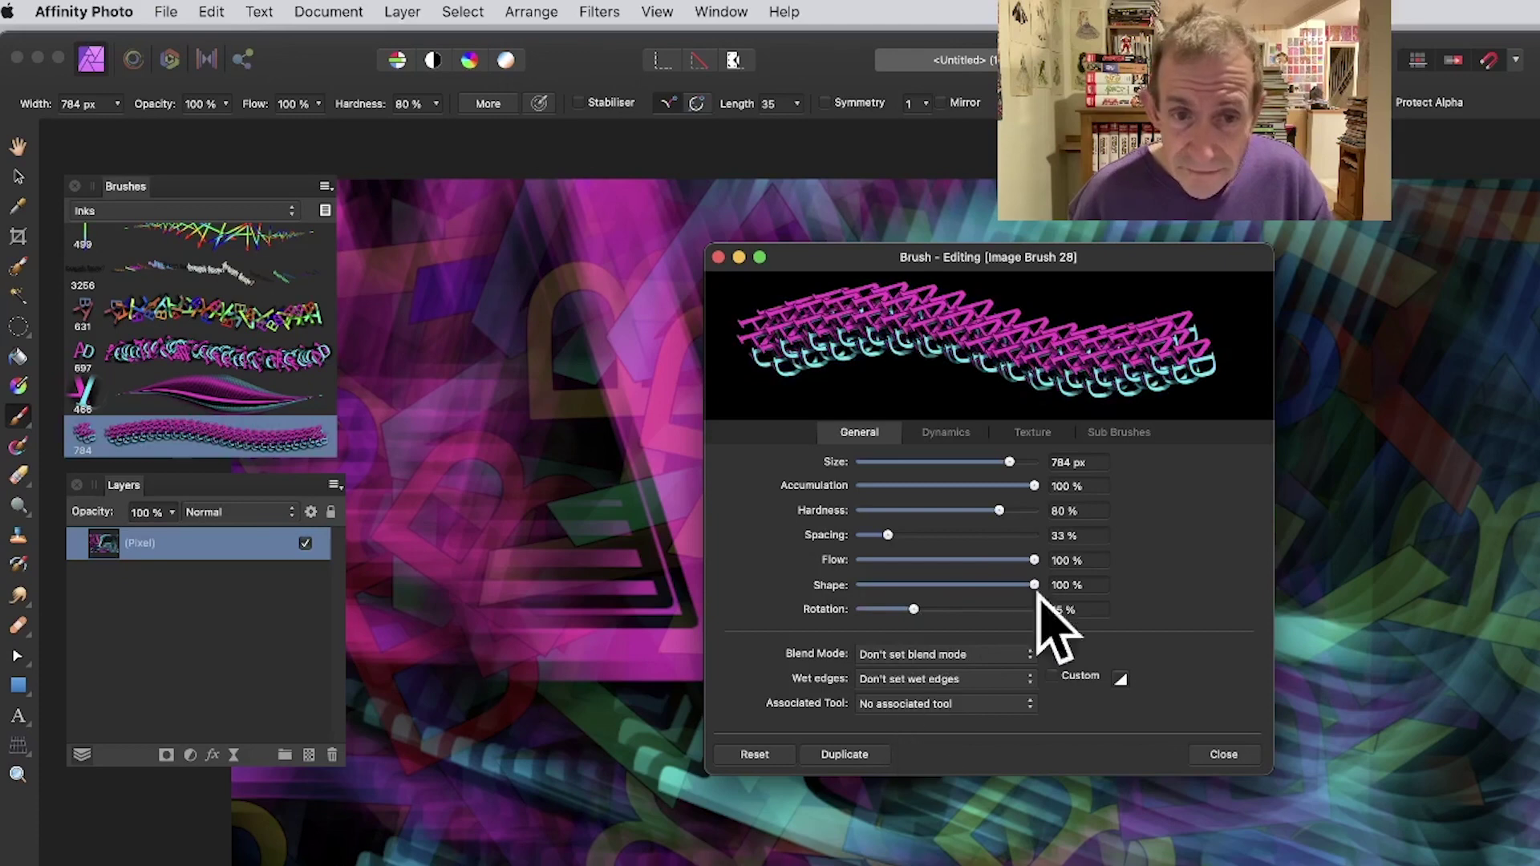
# - Set hue jitter to 100 %, Scatter X to 137 %, Scatter Y to 254 %, rotation jitter to 98 %, and size jitter to 43 %
pyautogui.click(948, 433)
pyautogui.moveTo(860, 659); pyautogui.dragTo(1035, 658)
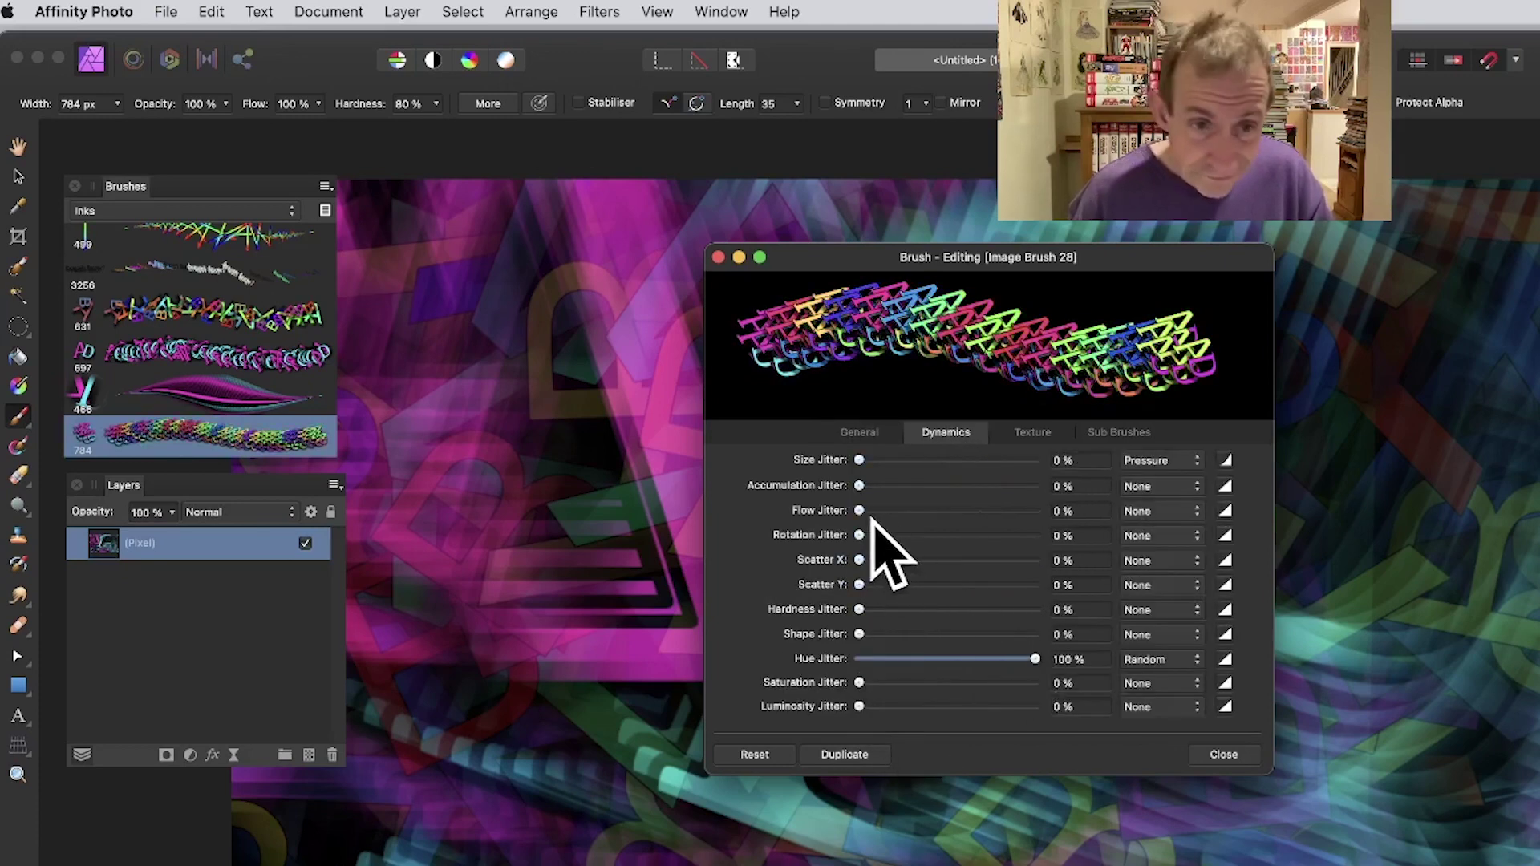
pyautogui.moveTo(858, 560)
pyautogui.mouseDown()
pyautogui.moveTo(914, 557)
pyautogui.moveTo(971, 585)
pyautogui.mouseUp()
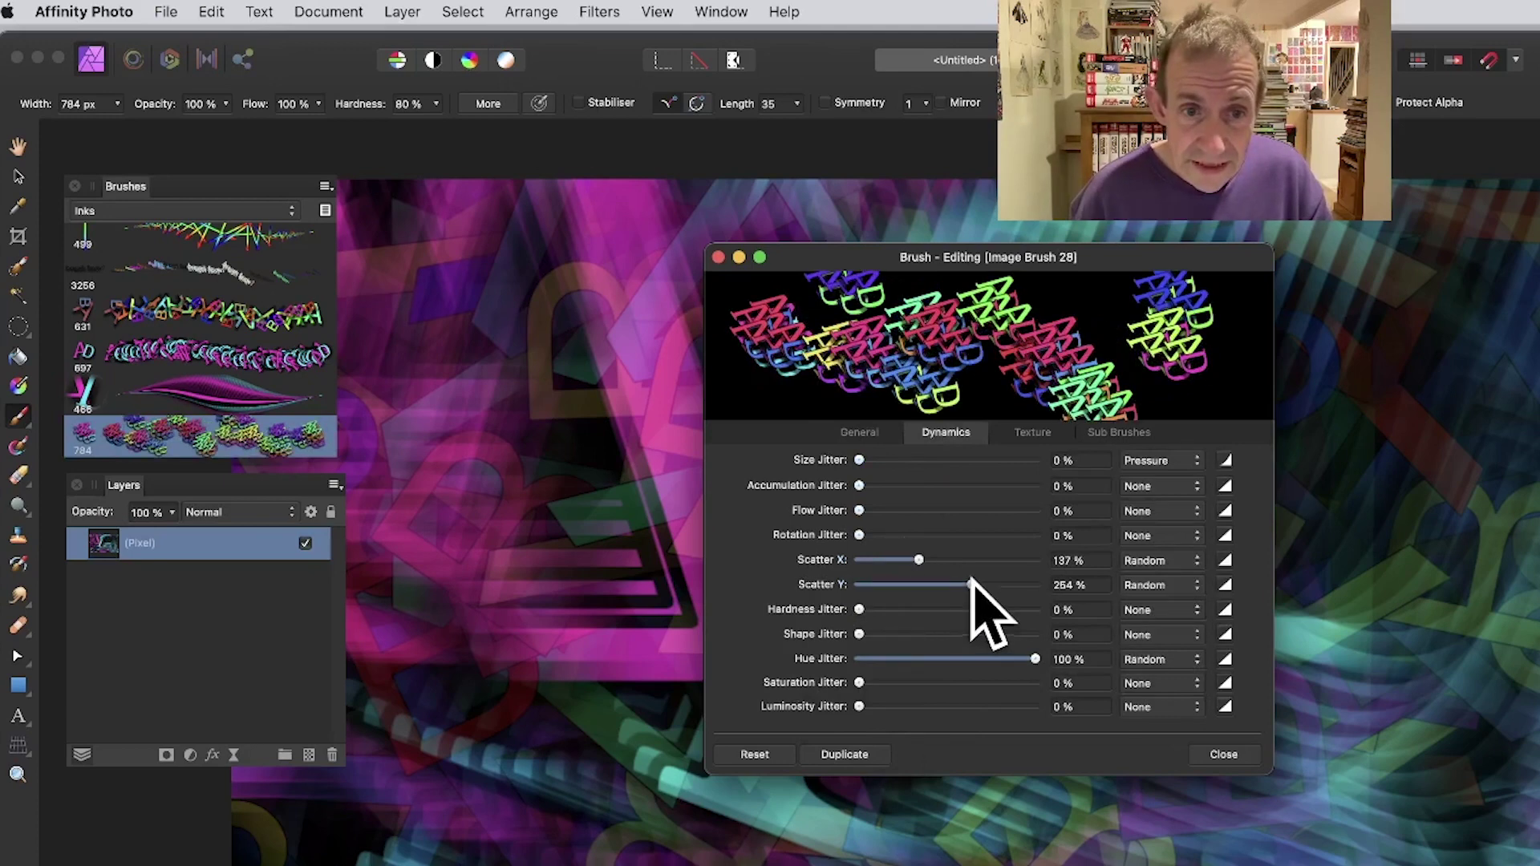
pyautogui.moveTo(859, 535); pyautogui.dragTo(1031, 534)
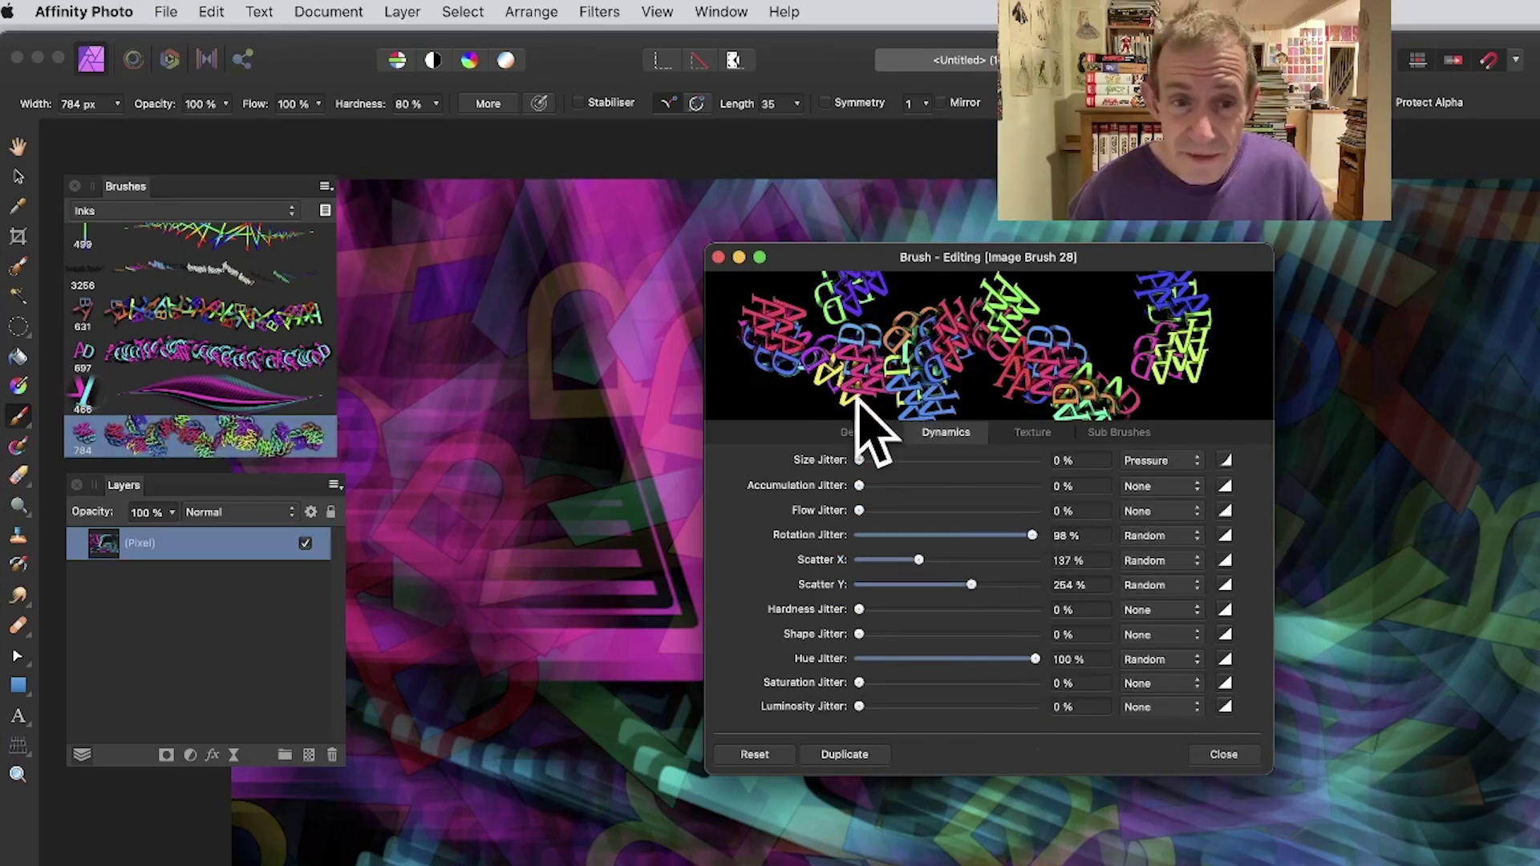
pyautogui.moveTo(858, 459); pyautogui.dragTo(935, 460)
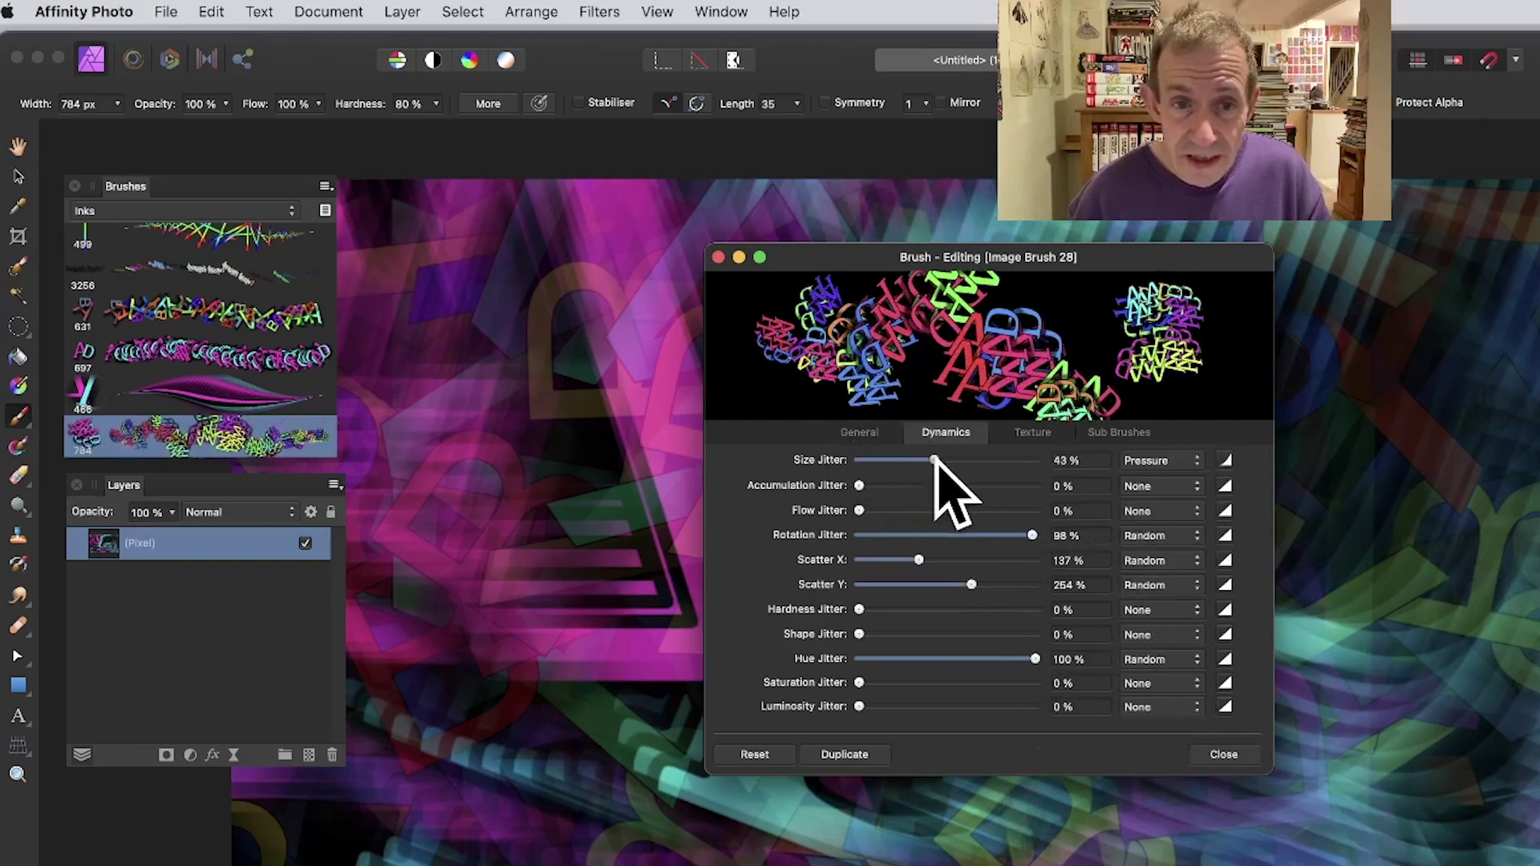
pyautogui.click(1230, 757)
# - Paint over the canvas with the AD cluster brush, and repeatedly stamp and undo it near the centre, keeping a final stamp
pyautogui.moveTo(1244, 792)
pyautogui.mouseDown()
pyautogui.moveTo(1203, 652)
pyautogui.moveTo(561, 690)
pyautogui.moveTo(1375, 585)
pyautogui.moveTo(1187, 529)
pyautogui.moveTo(825, 258)
pyautogui.moveTo(705, 378)
pyautogui.moveTo(1054, 554)
pyautogui.moveTo(897, 484)
pyautogui.moveTo(1186, 406)
pyautogui.moveTo(1037, 361)
pyautogui.moveTo(736, 521)
pyautogui.moveTo(1306, 773)
pyautogui.moveTo(901, 825)
pyautogui.moveTo(1539, 241)
pyautogui.mouseUp()
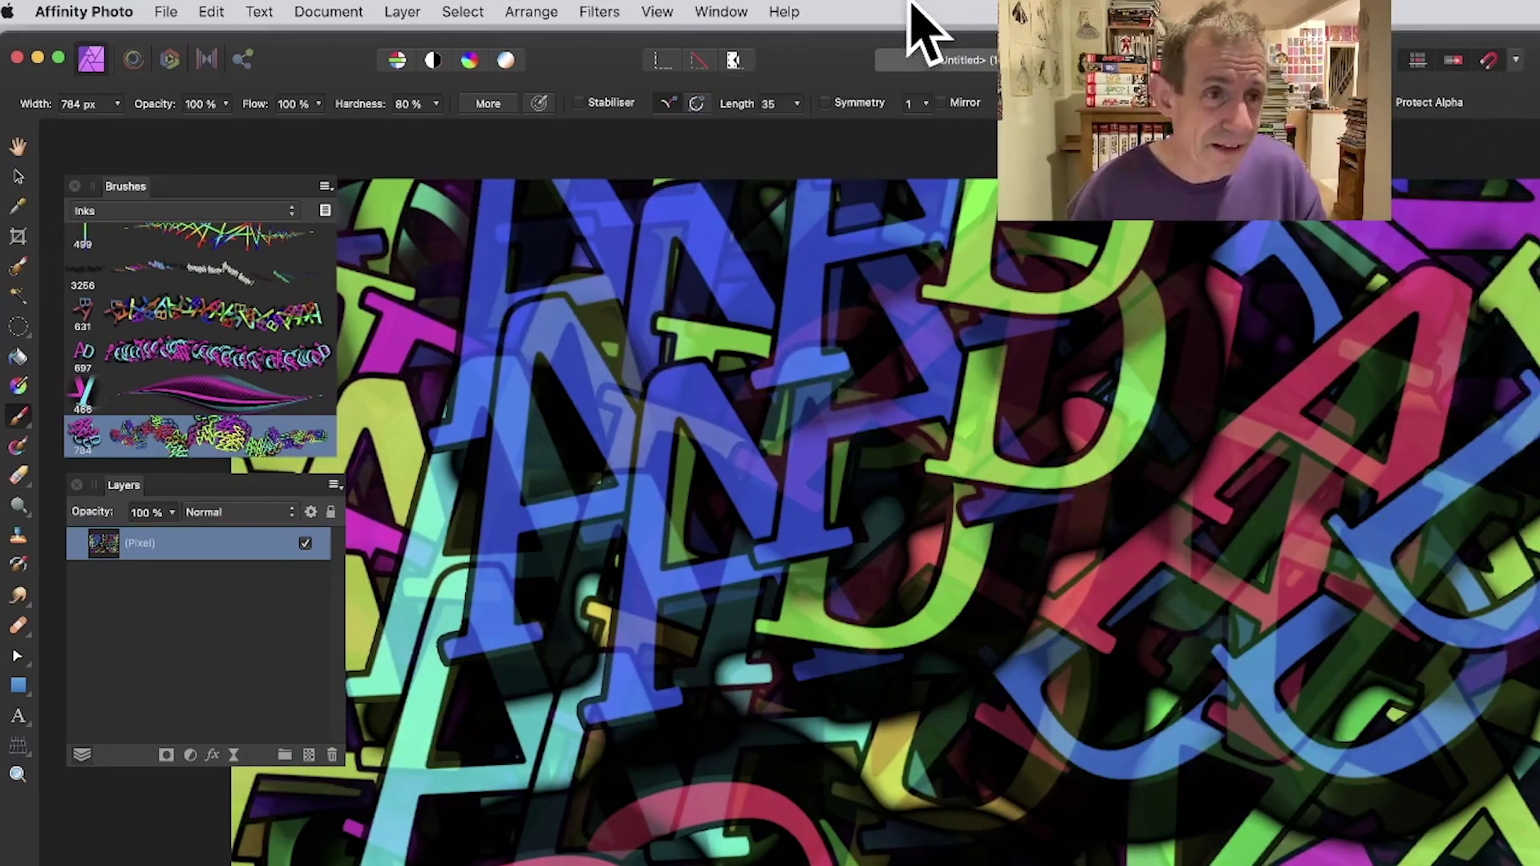
pyautogui.moveTo(770, 490); pyautogui.dragTo(1068, 417)
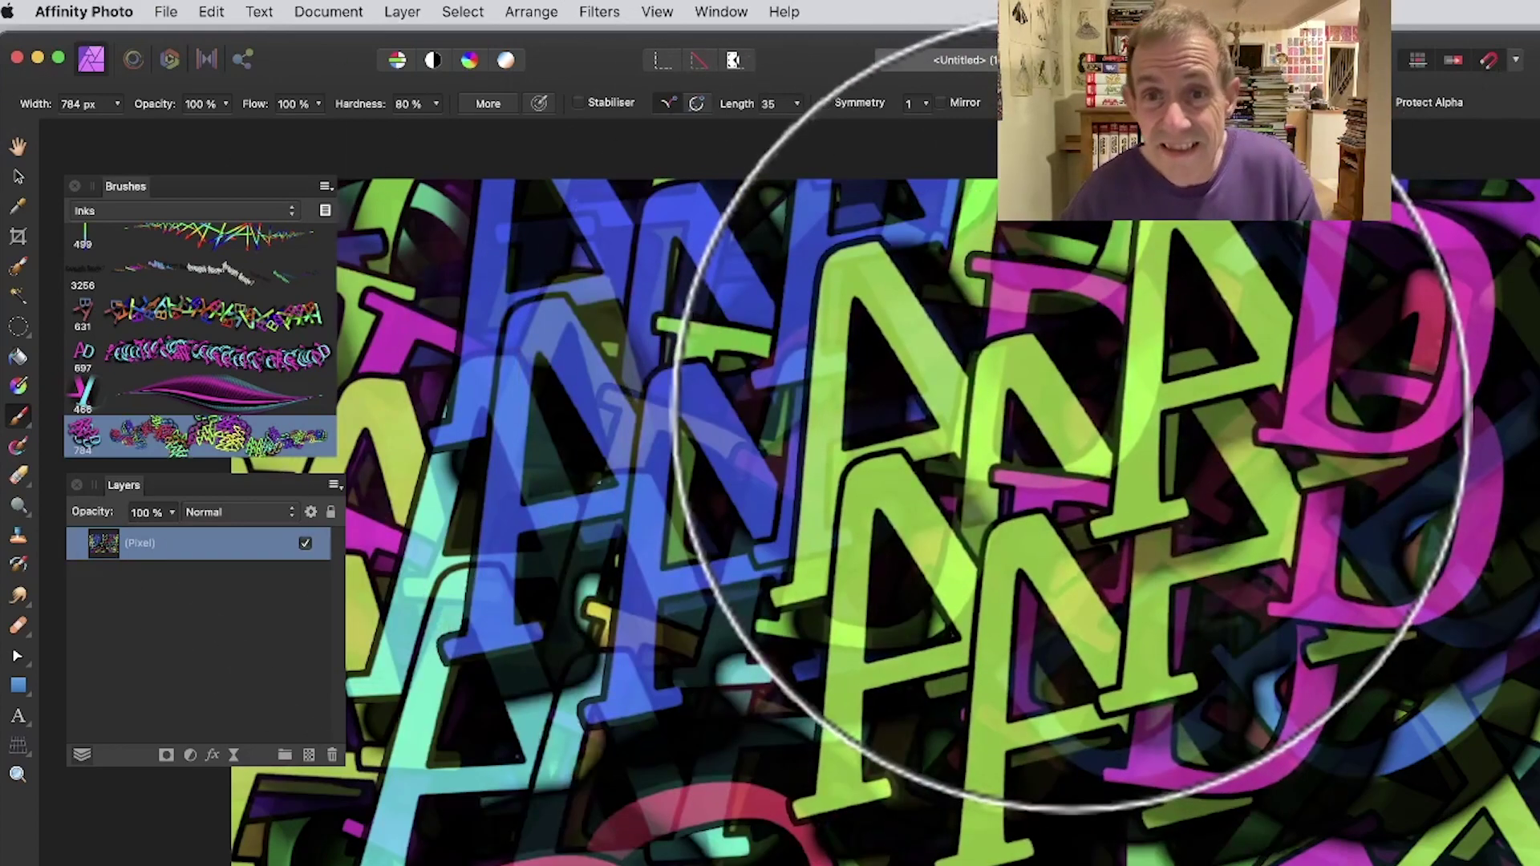
pyautogui.click(1071, 417)
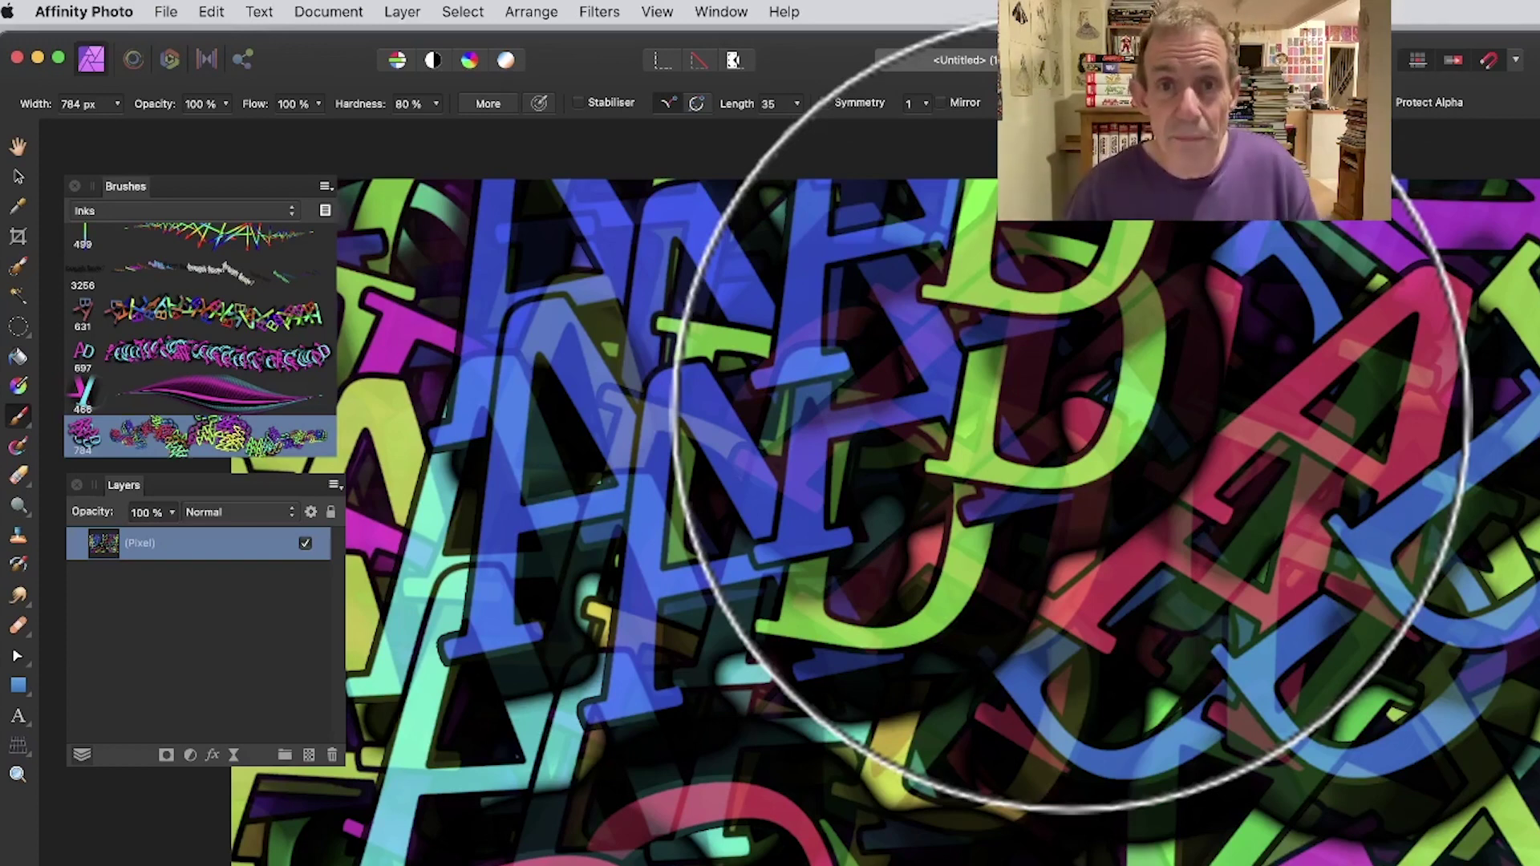
pyautogui.click(1071, 409)
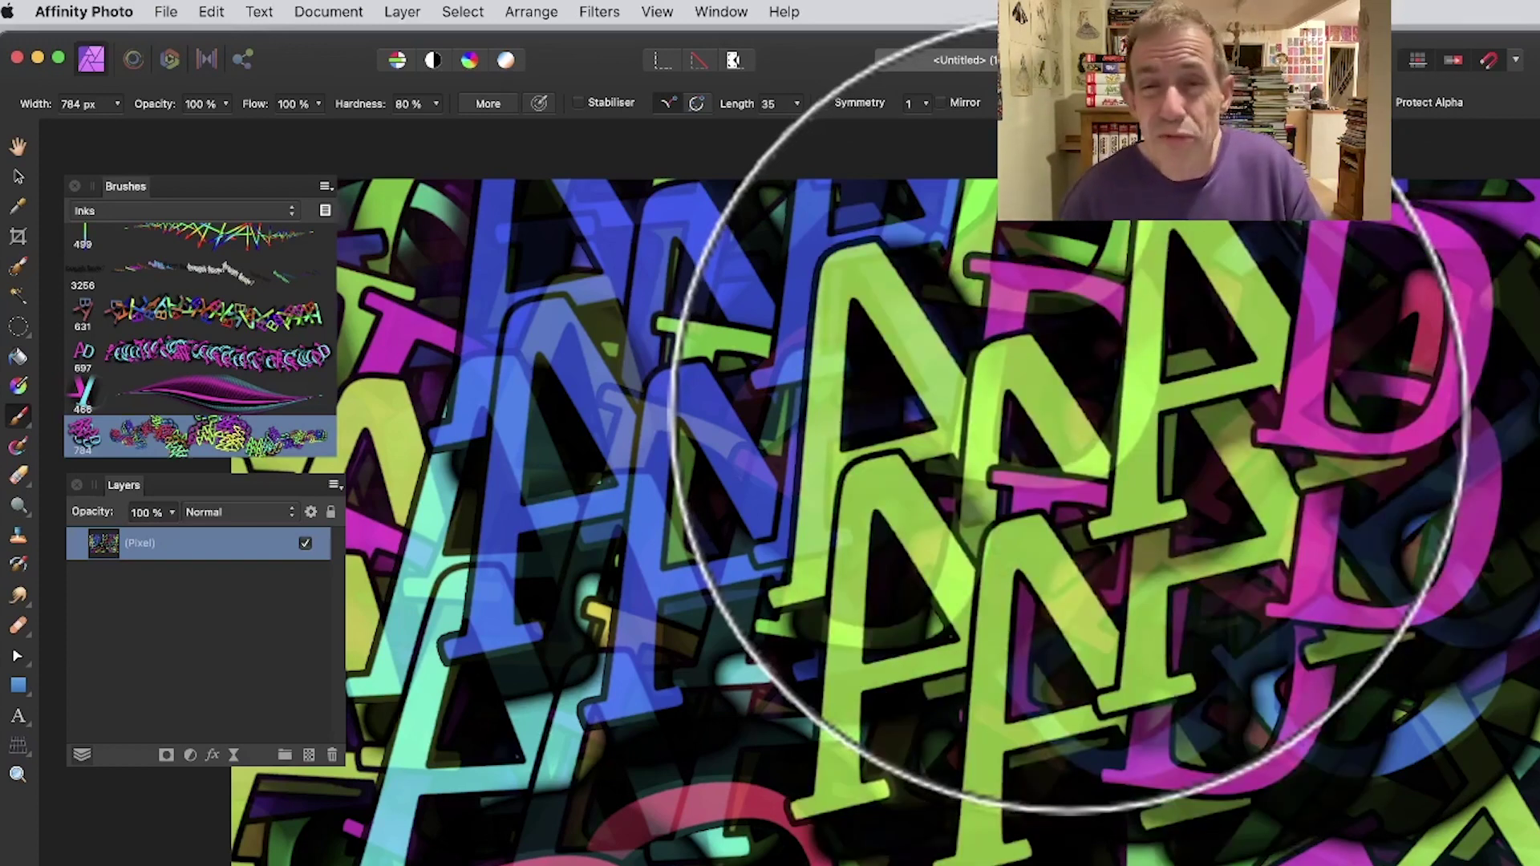
pyautogui.press('super+z')
pyautogui.click(1111, 413)
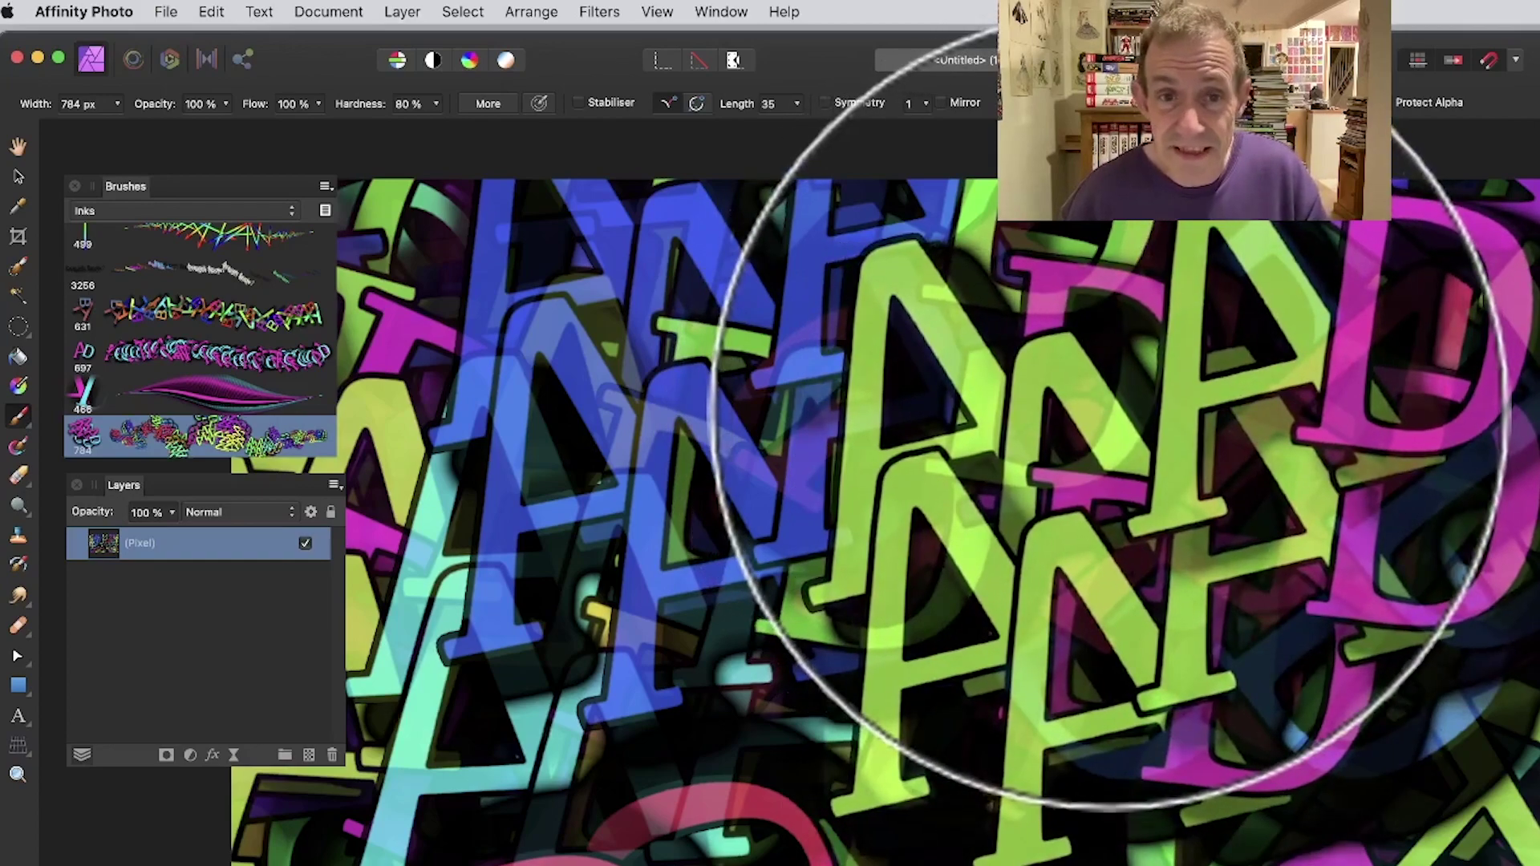
# - Try stamping the AD cluster brush at several spots near the upper centre of the canvas, undoing each stamp
pyautogui.press('super+z')
pyautogui.click(849, 321)
pyautogui.press('super+z')
pyautogui.click(499, 188)
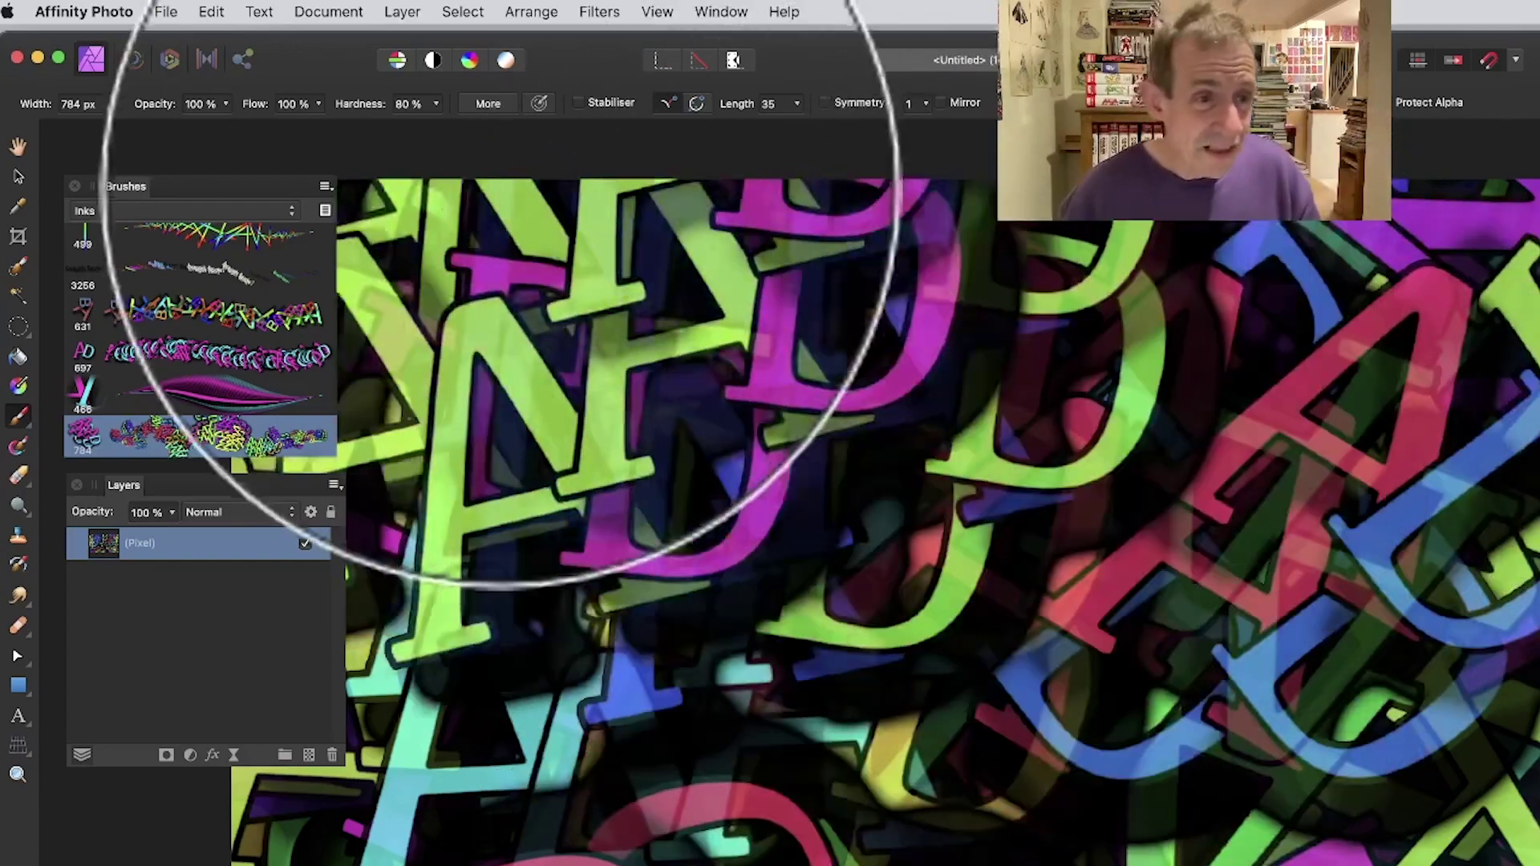
pyautogui.press('super+z')
pyautogui.click(504, 120)
pyautogui.press('super+z')
pyautogui.click(522, 124)
pyautogui.click(562, 160)
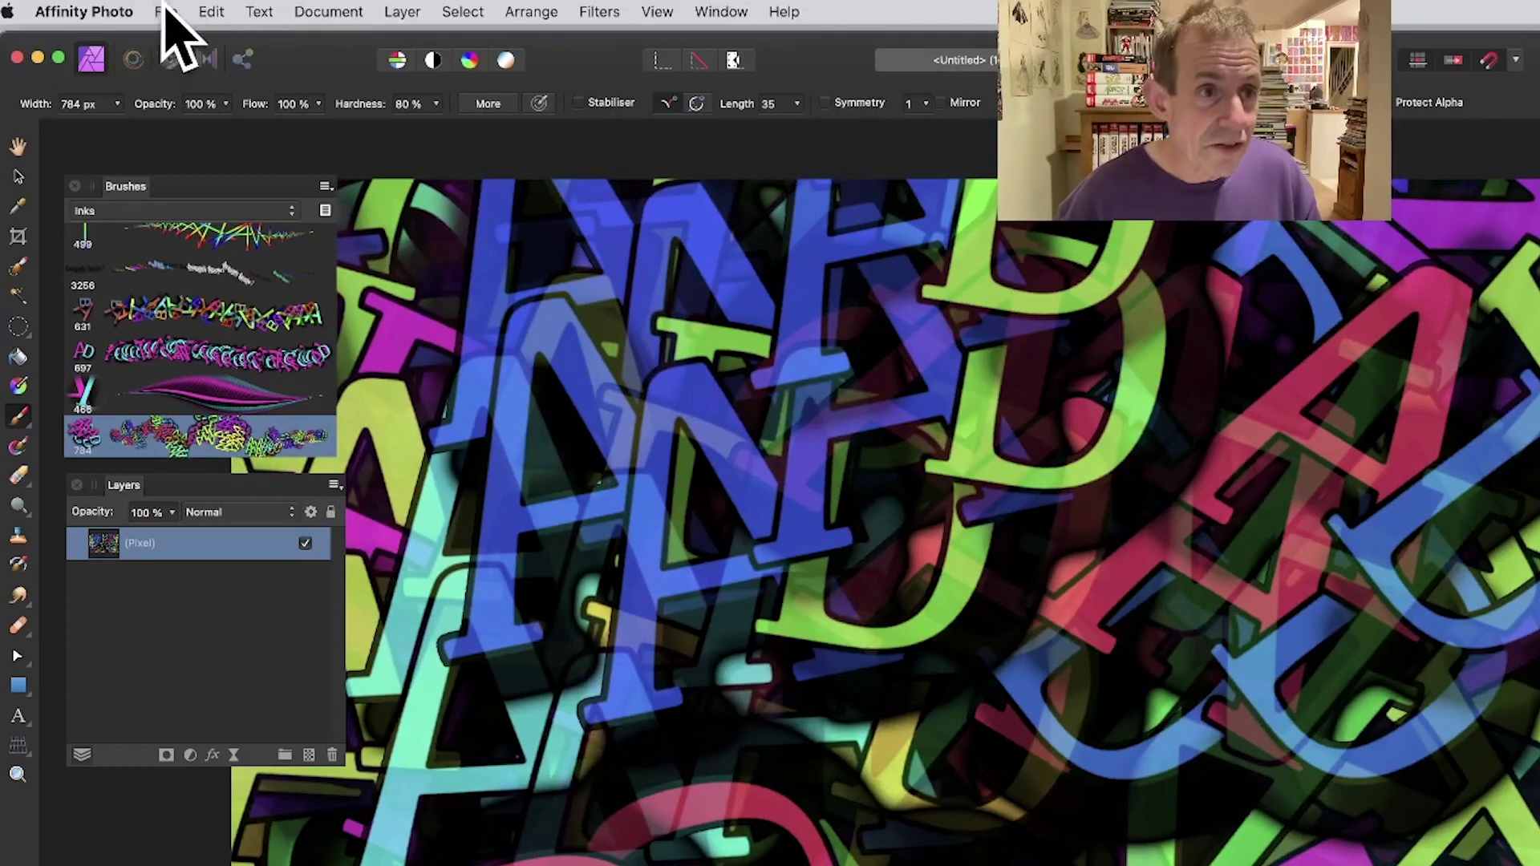
# - Create a new 1920 x 1200 px document at 72 DPI in RGB/8
pyautogui.click(165, 11)
pyautogui.click(175, 43)
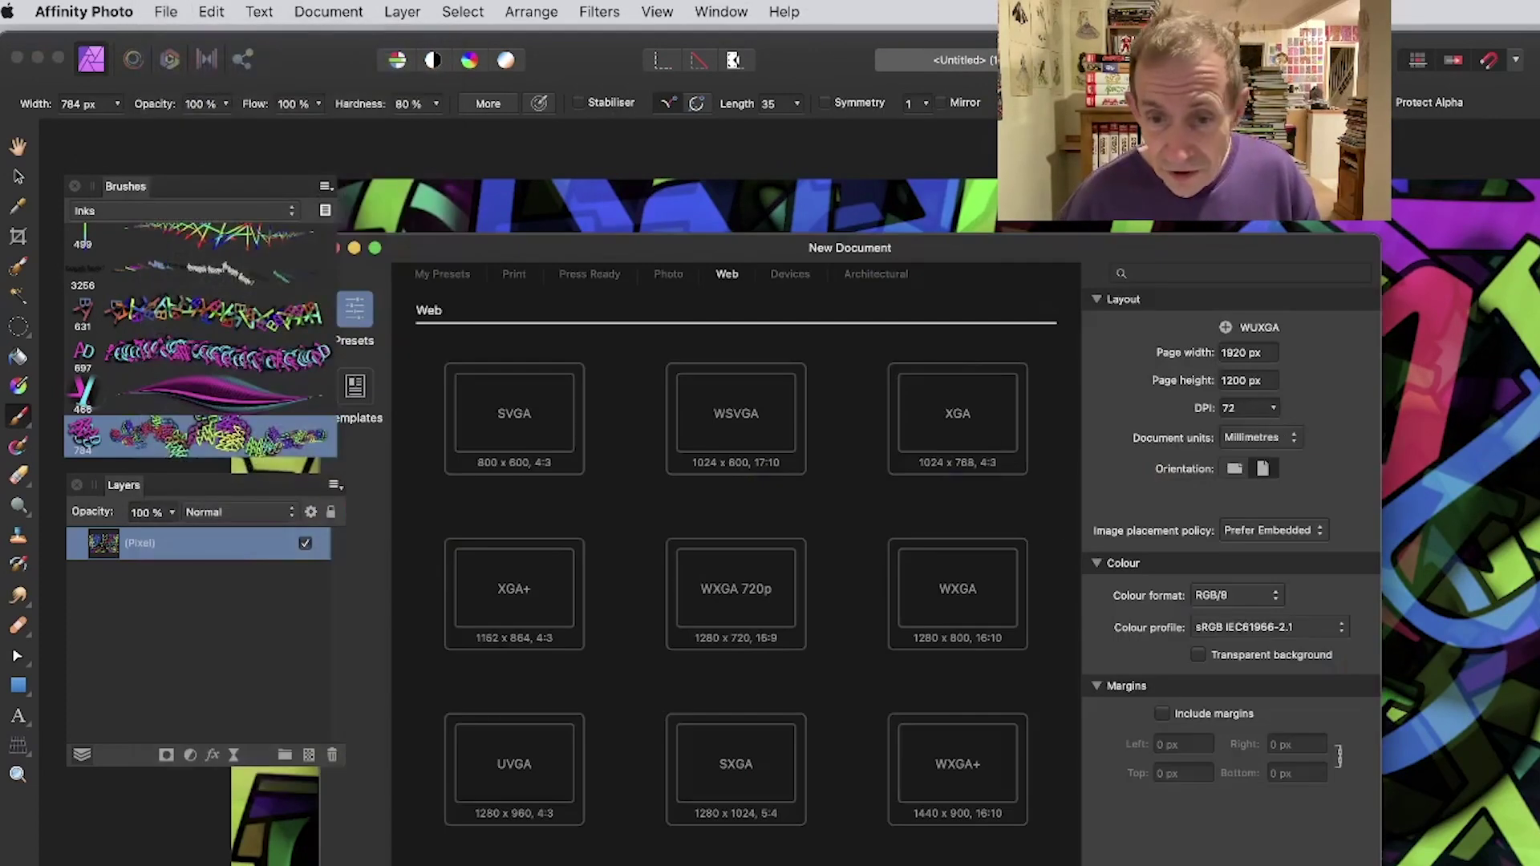
pyautogui.press('Return')
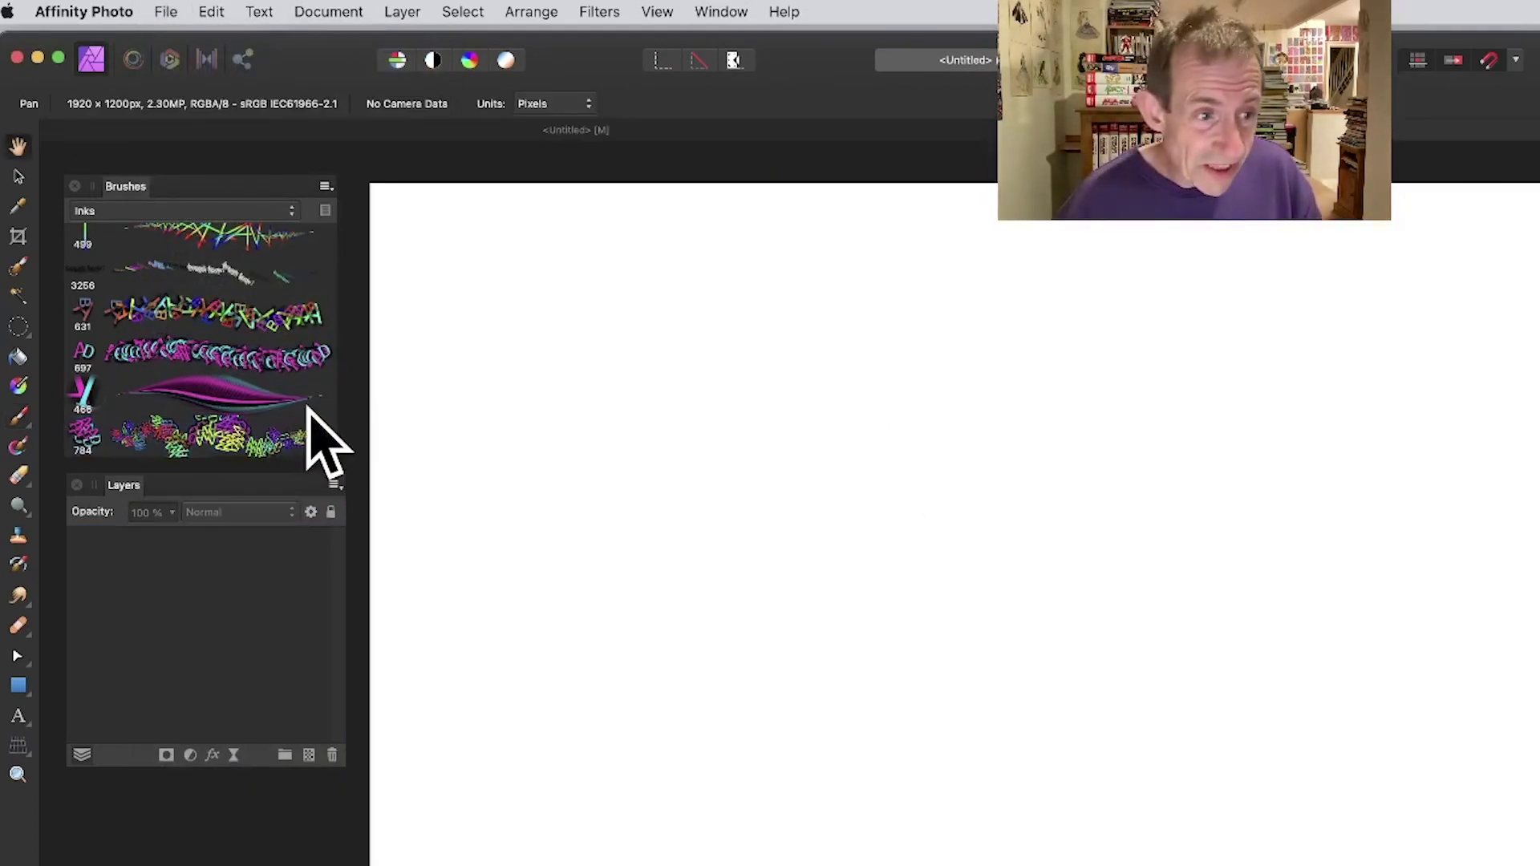
# - Add the letter A as artistic text in Arial, scale it up to about 784.5 pt, and move it near the canvas centre
pyautogui.click(18, 716)
pyautogui.click(670, 572)
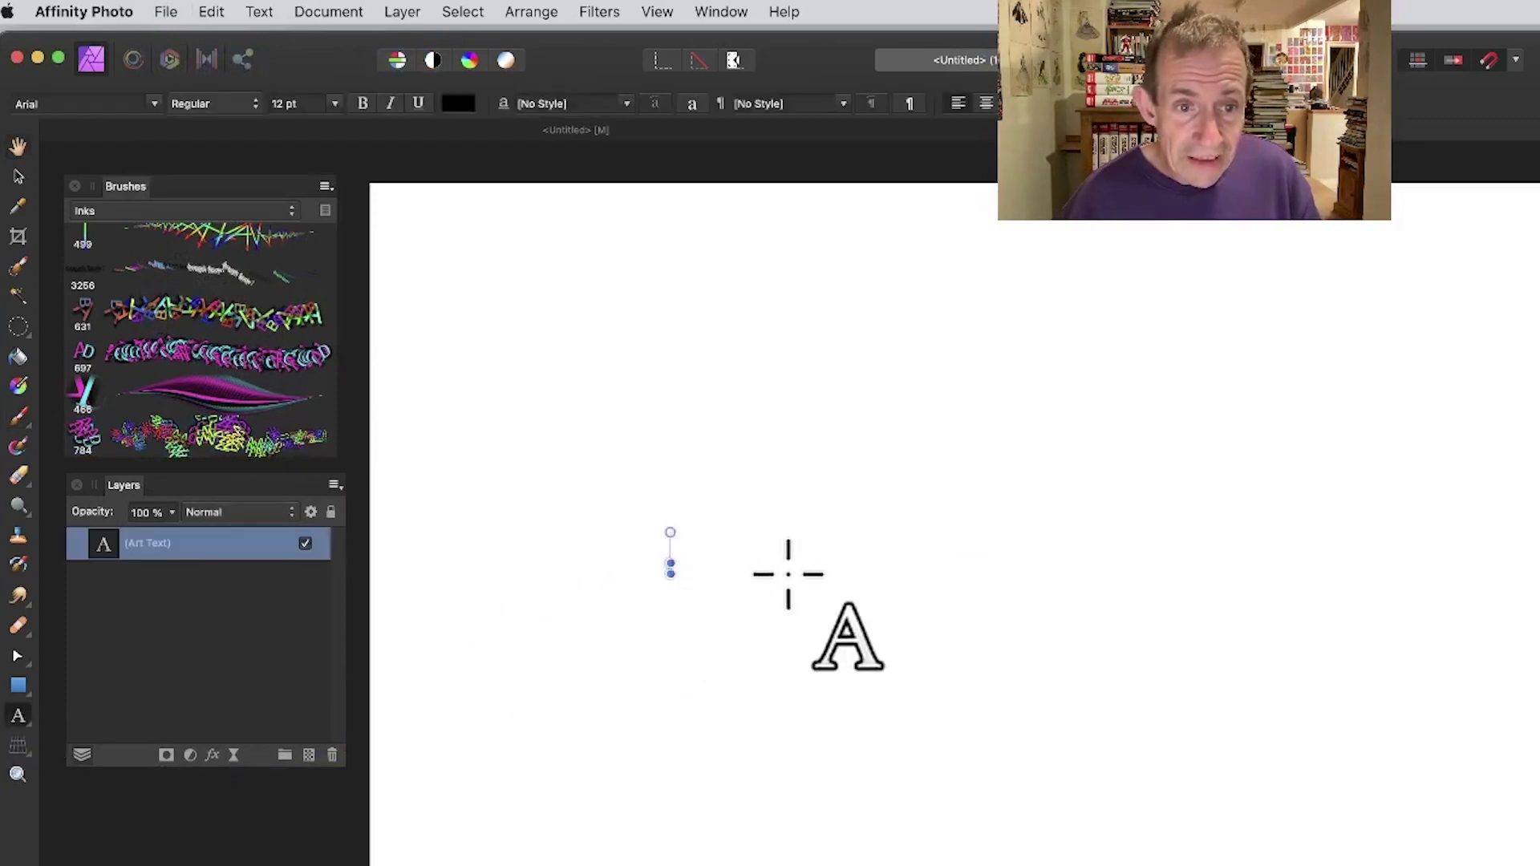
pyautogui.write('A')
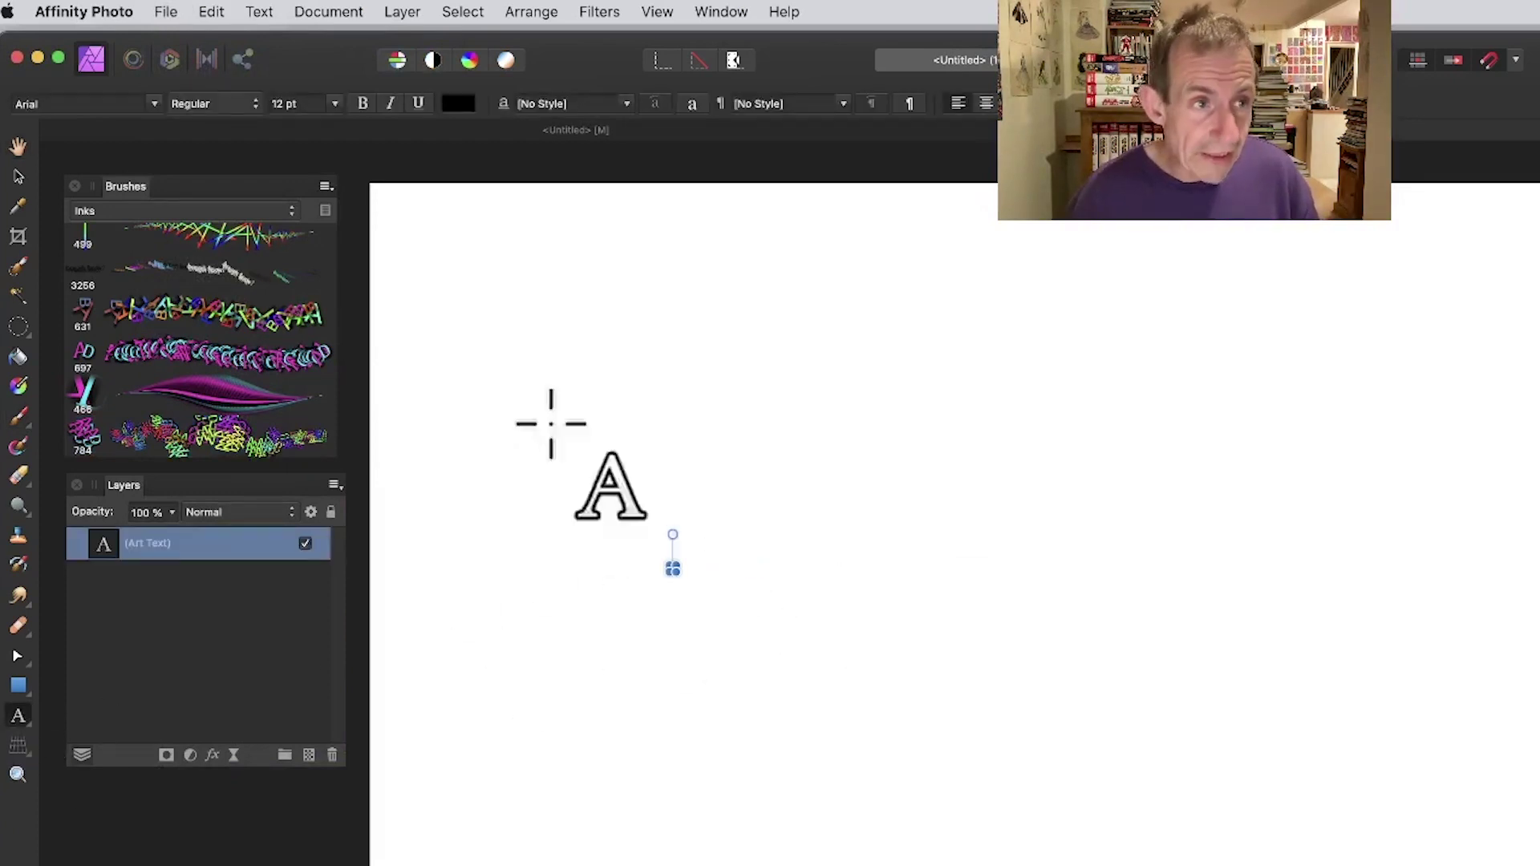
pyautogui.click(17, 175)
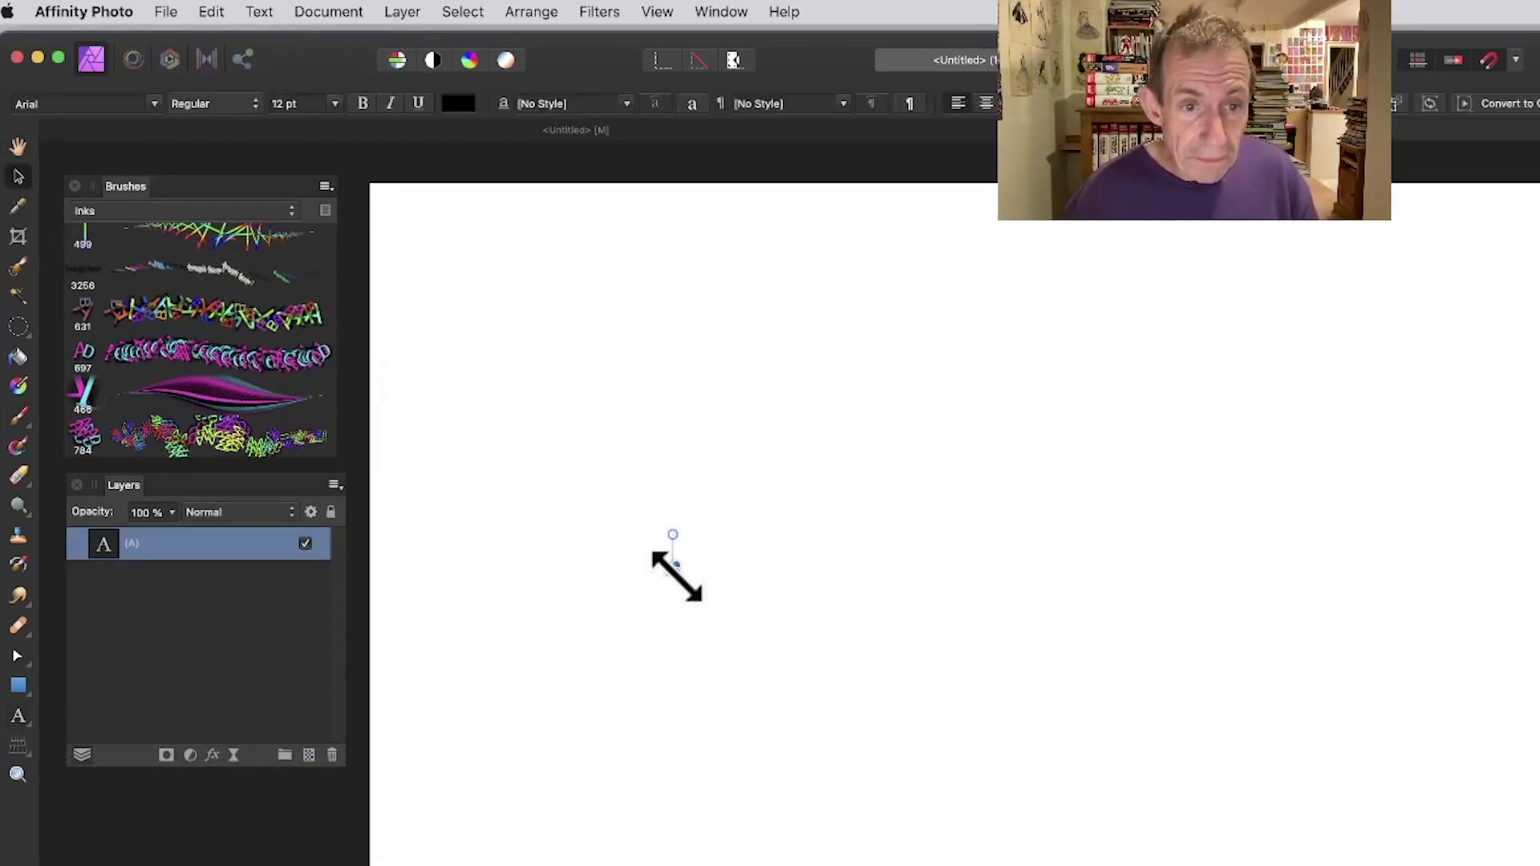
pyautogui.moveTo(676, 575); pyautogui.dragTo(1083, 865)
pyautogui.moveTo(911, 705); pyautogui.dragTo(826, 438)
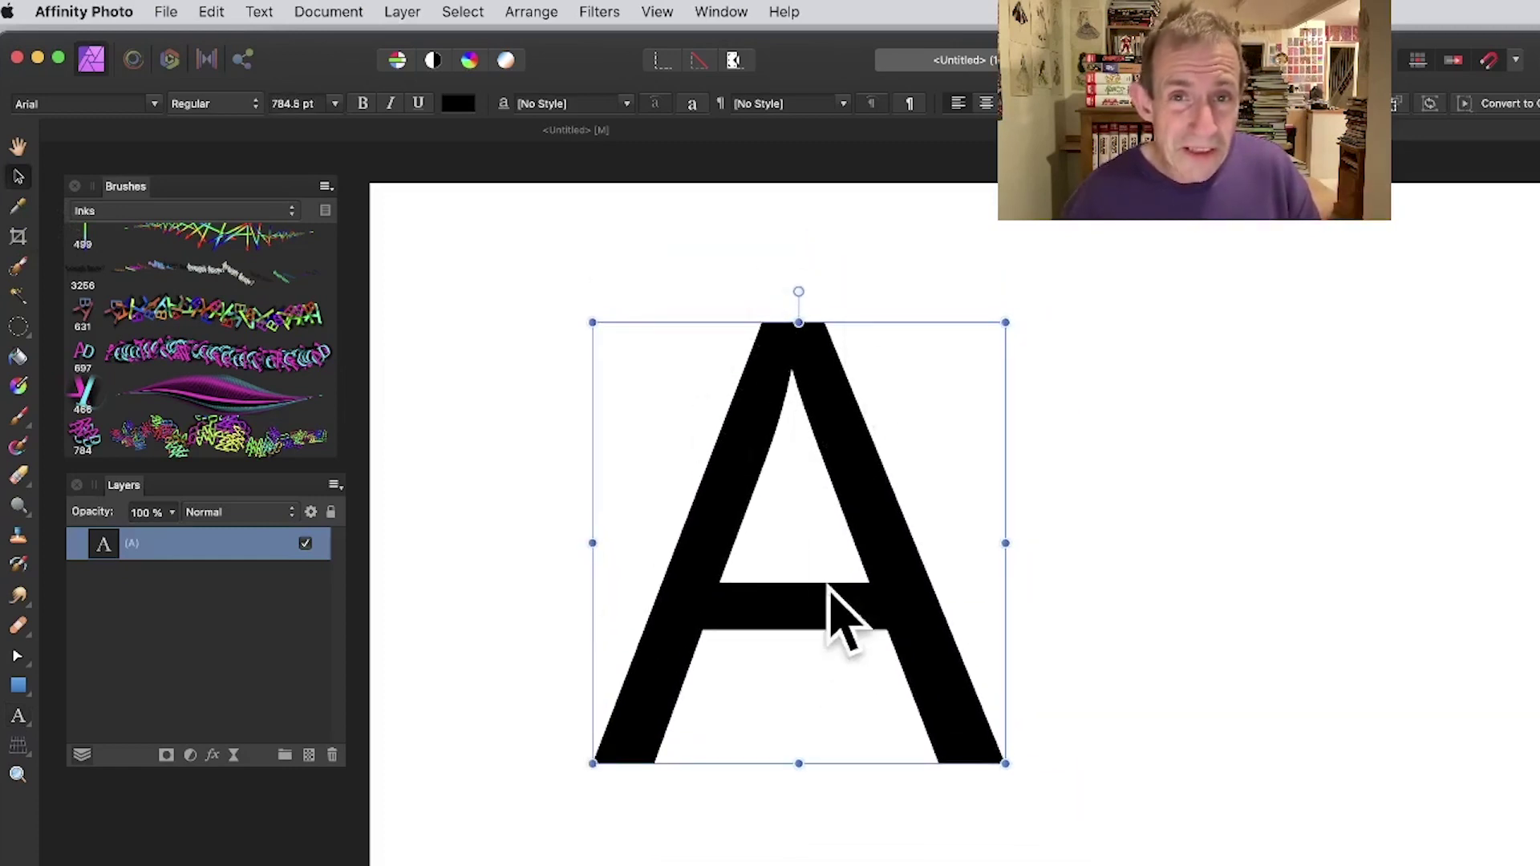
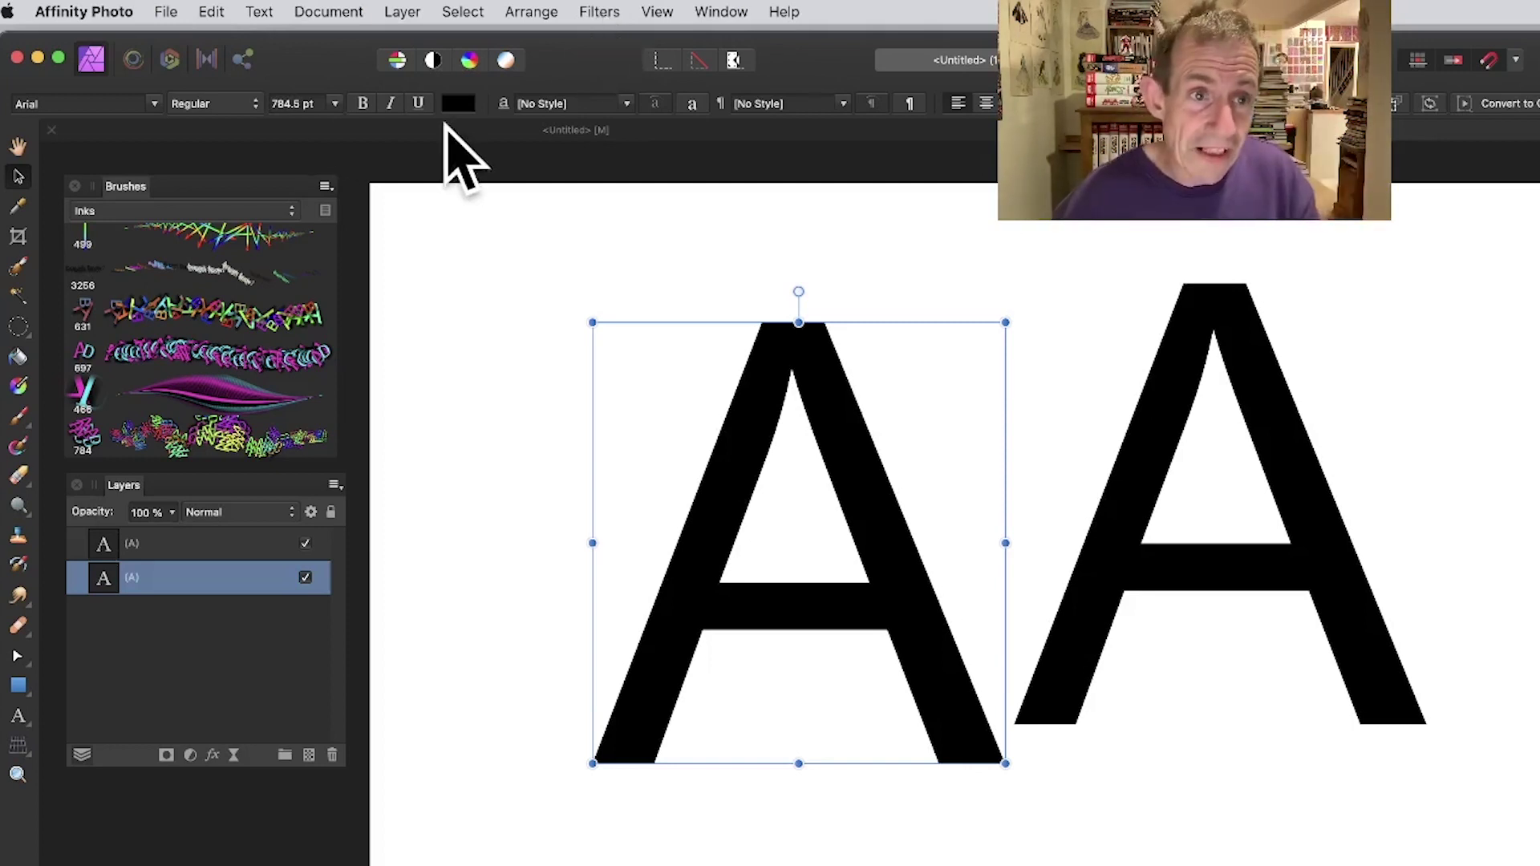
# - Colour the left letter A red and the right letter A a slightly muted turquoise
pyautogui.click(458, 102)
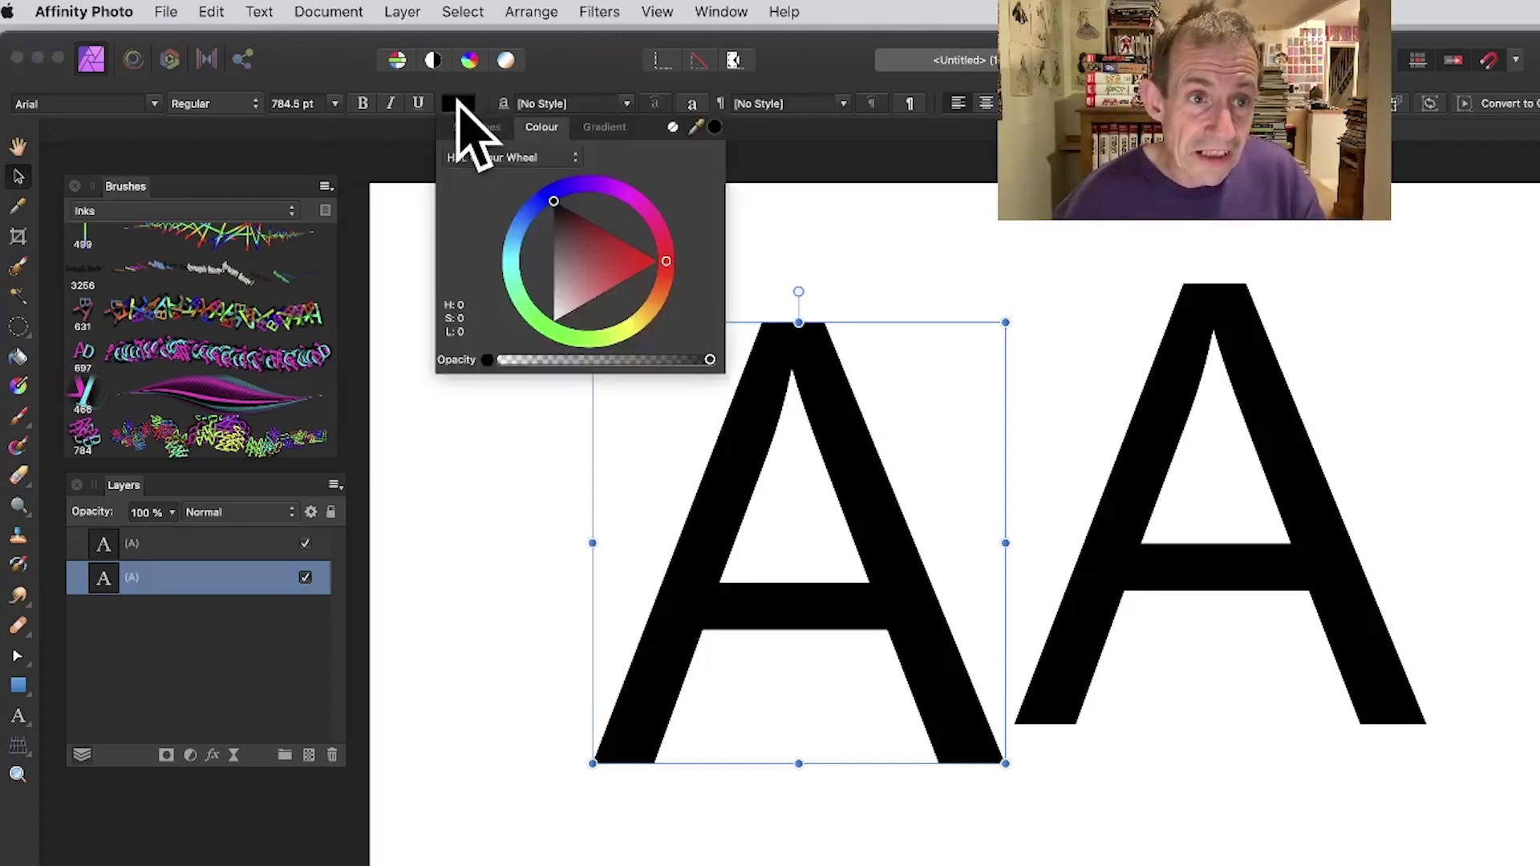
pyautogui.click(630, 266)
pyautogui.click(1167, 413)
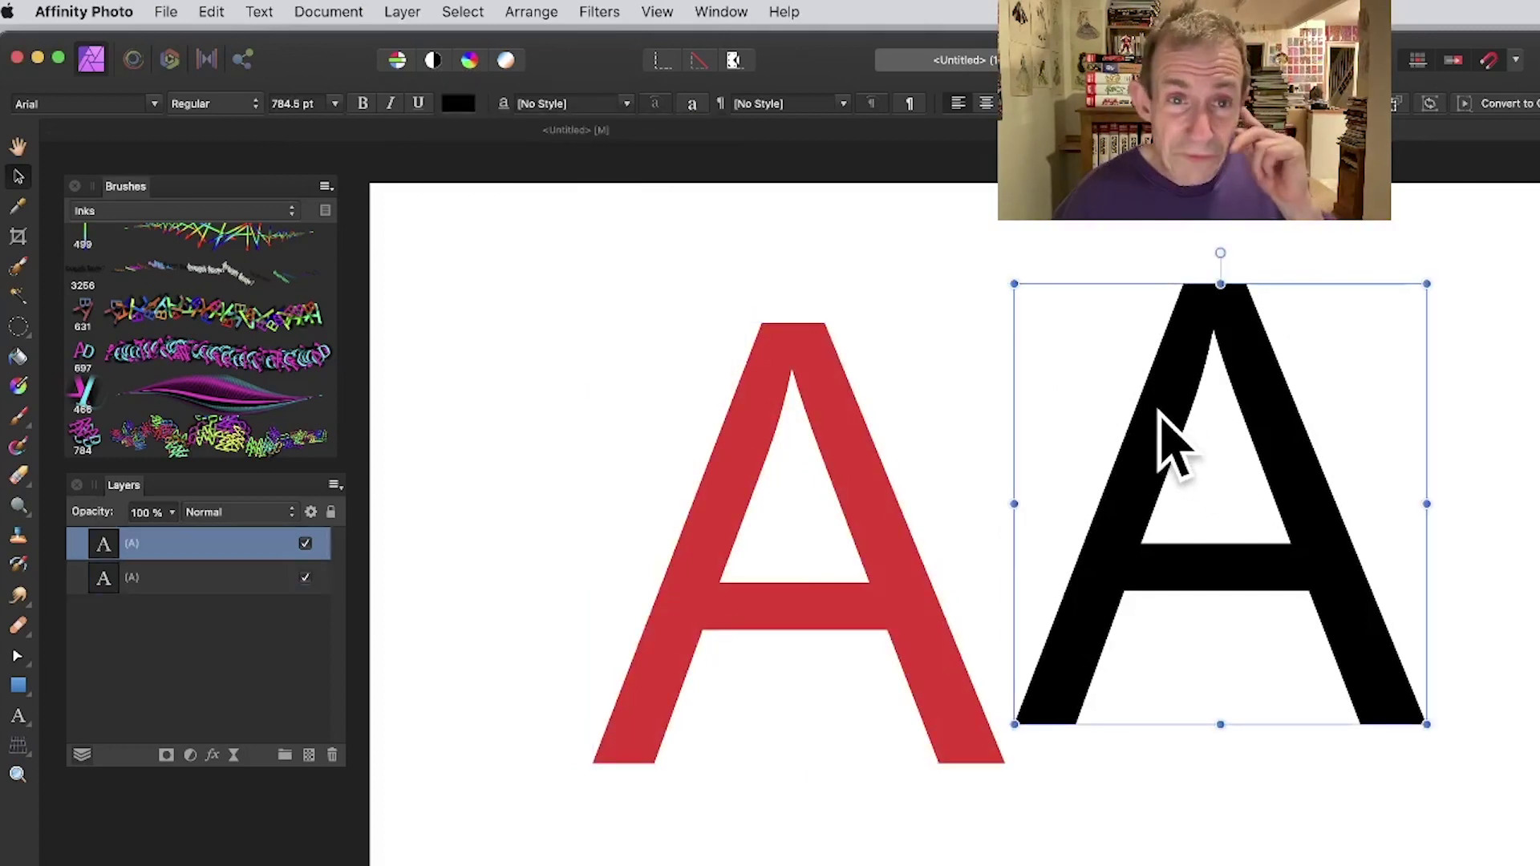
pyautogui.click(453, 103)
pyautogui.click(511, 270)
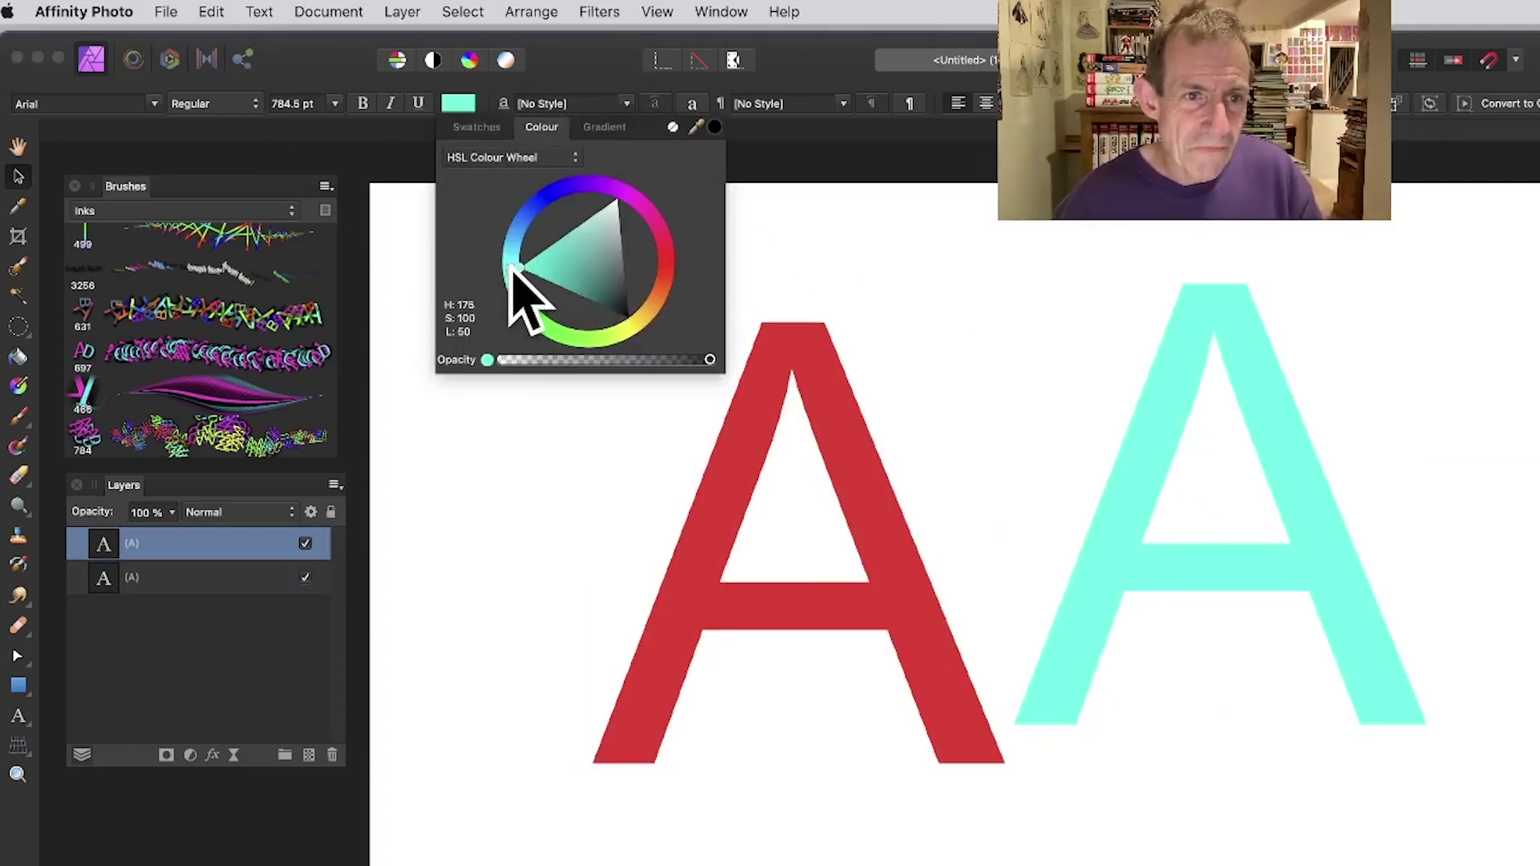
pyautogui.click(533, 271)
# - Move the turquoise A and the red A slightly closer together so that their feet overlap
pyautogui.moveTo(1282, 450); pyautogui.dragTo(1272, 436)
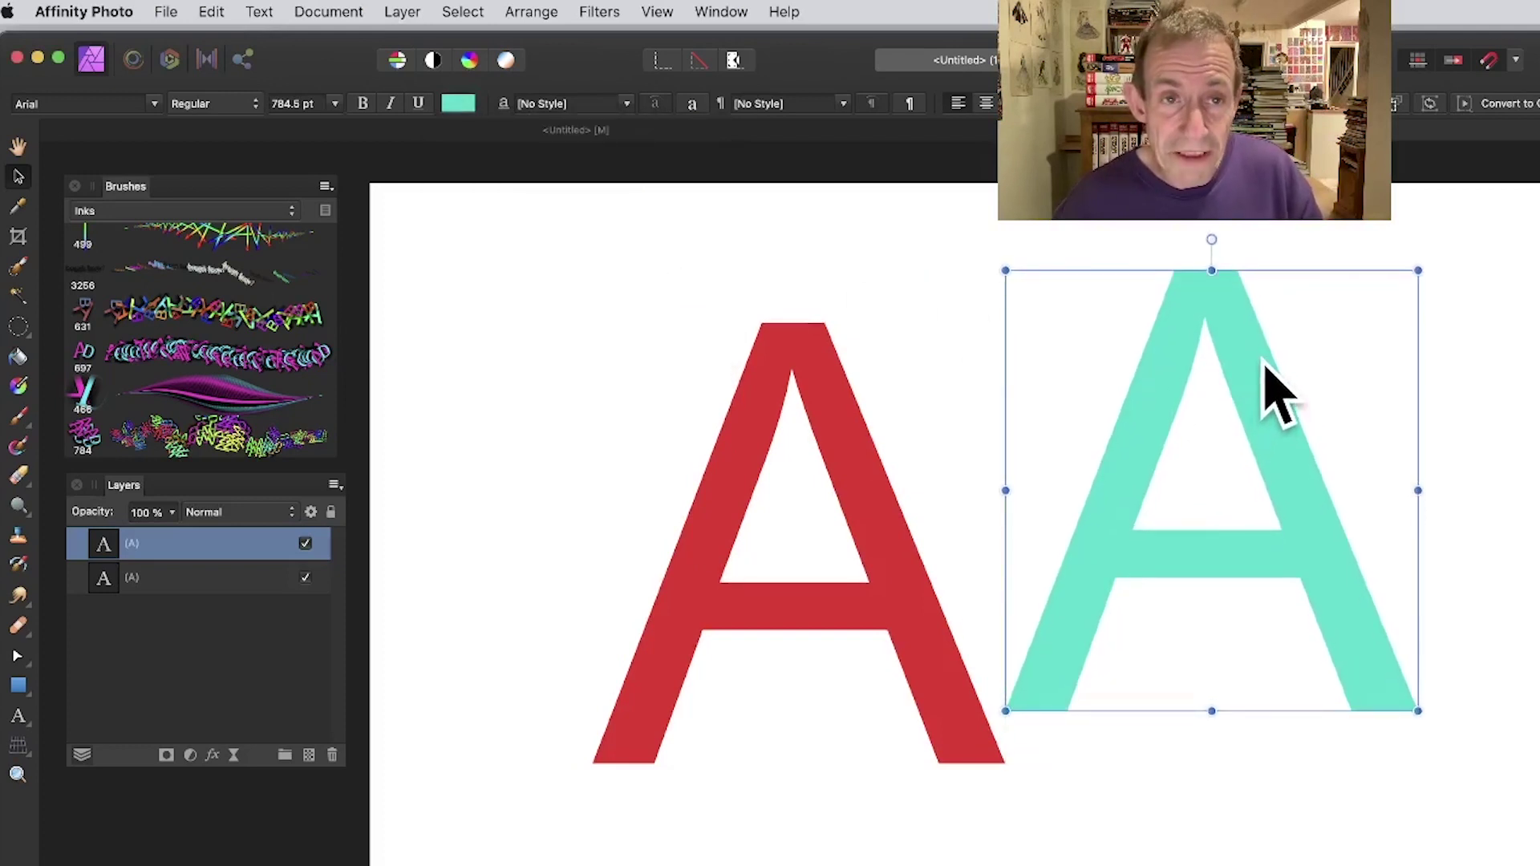
pyautogui.click(834, 417)
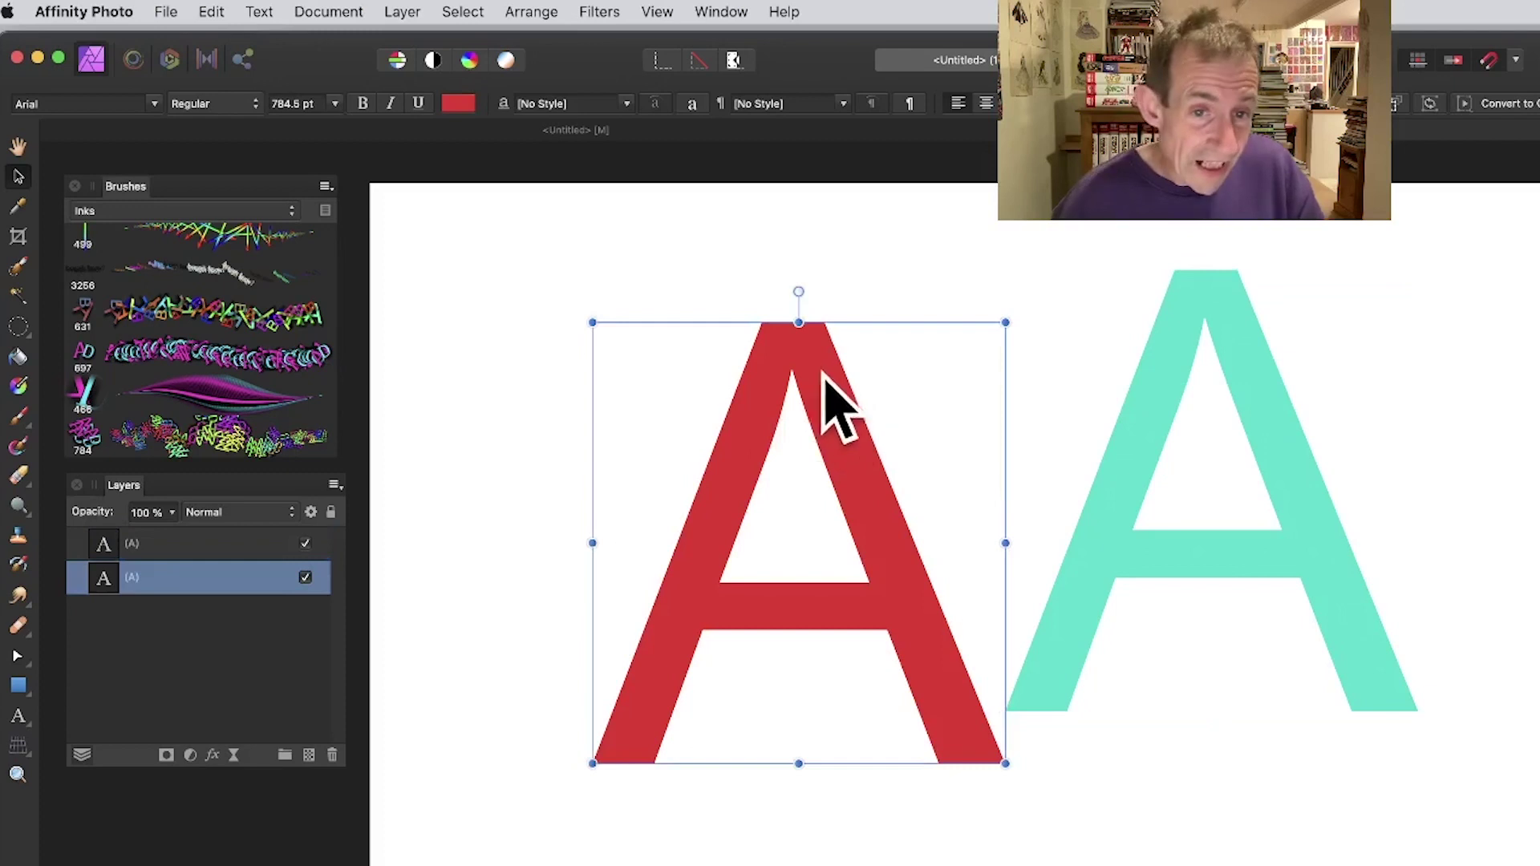
pyautogui.moveTo(823, 372)
pyautogui.mouseDown()
pyautogui.moveTo(856, 344)
pyautogui.moveTo(847, 356)
pyautogui.mouseUp()
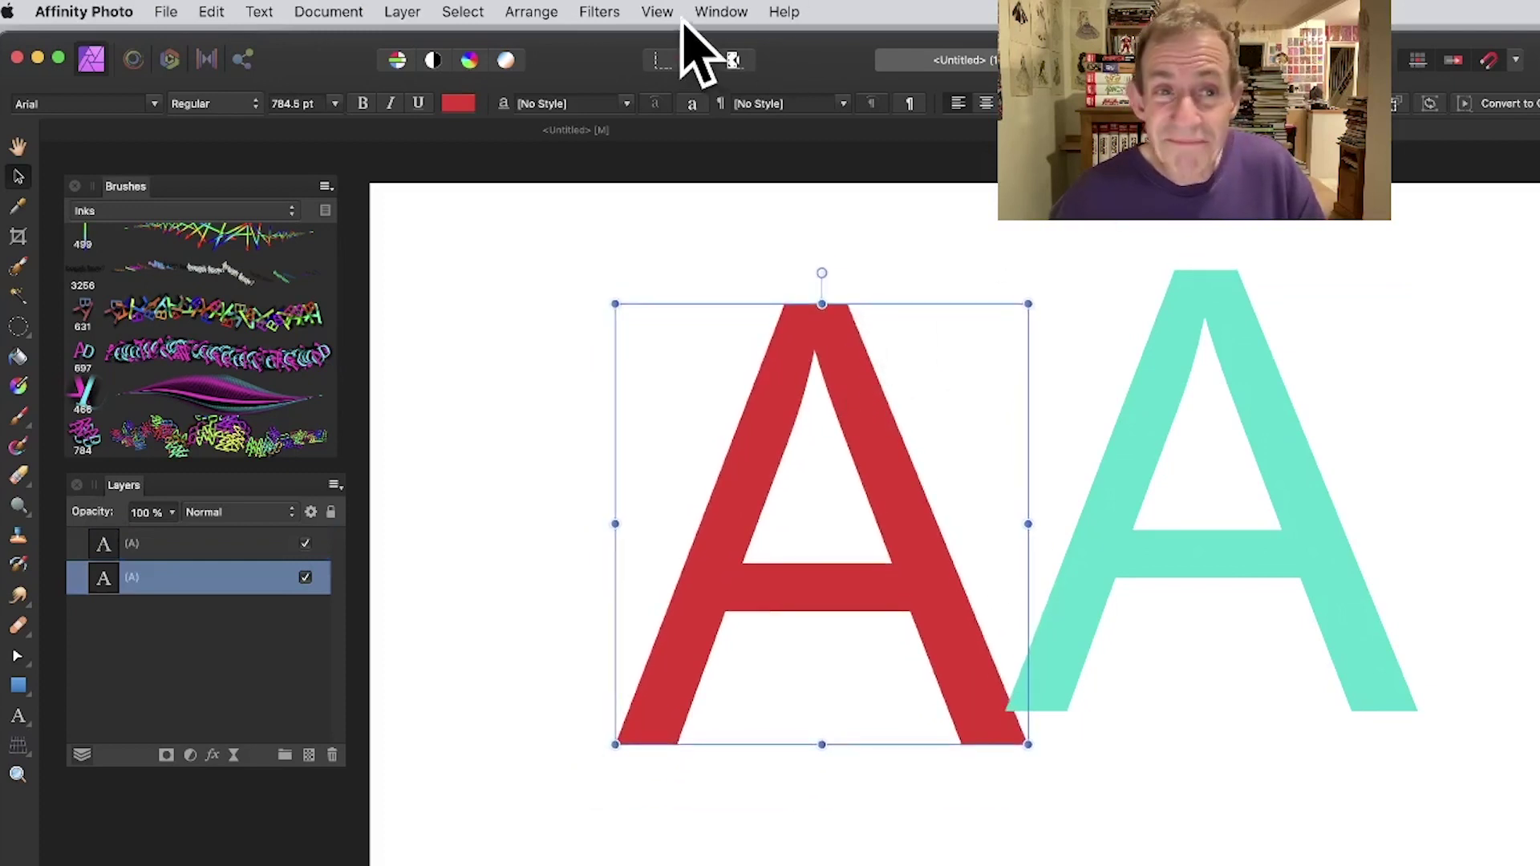
# - Start the Deform distortion filter on the red A and place control points along its left and right strokes
pyautogui.click(593, 10)
pyautogui.moveTo(653, 93)
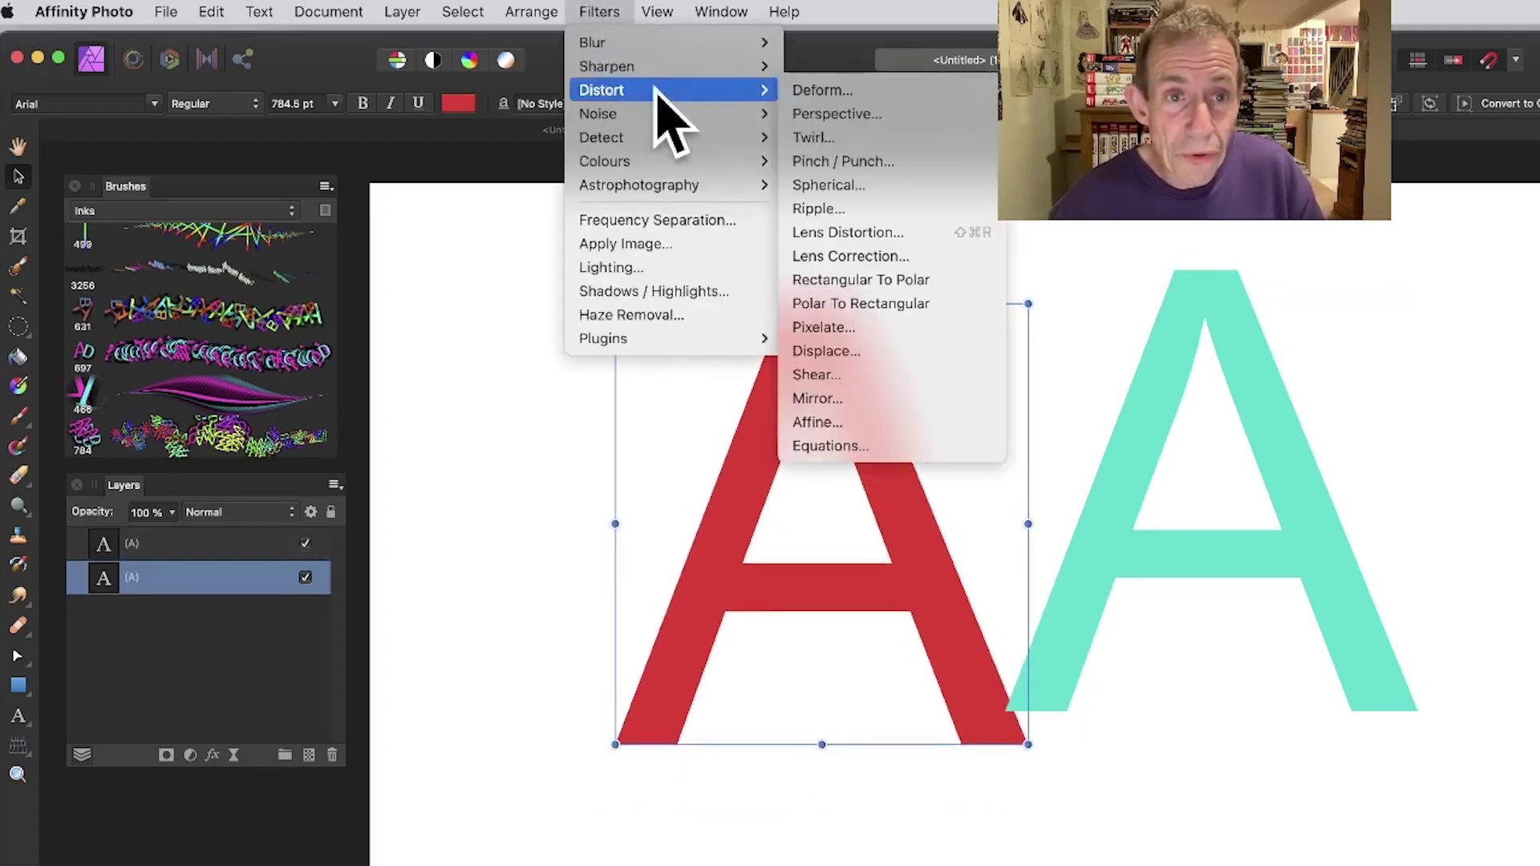
pyautogui.click(826, 90)
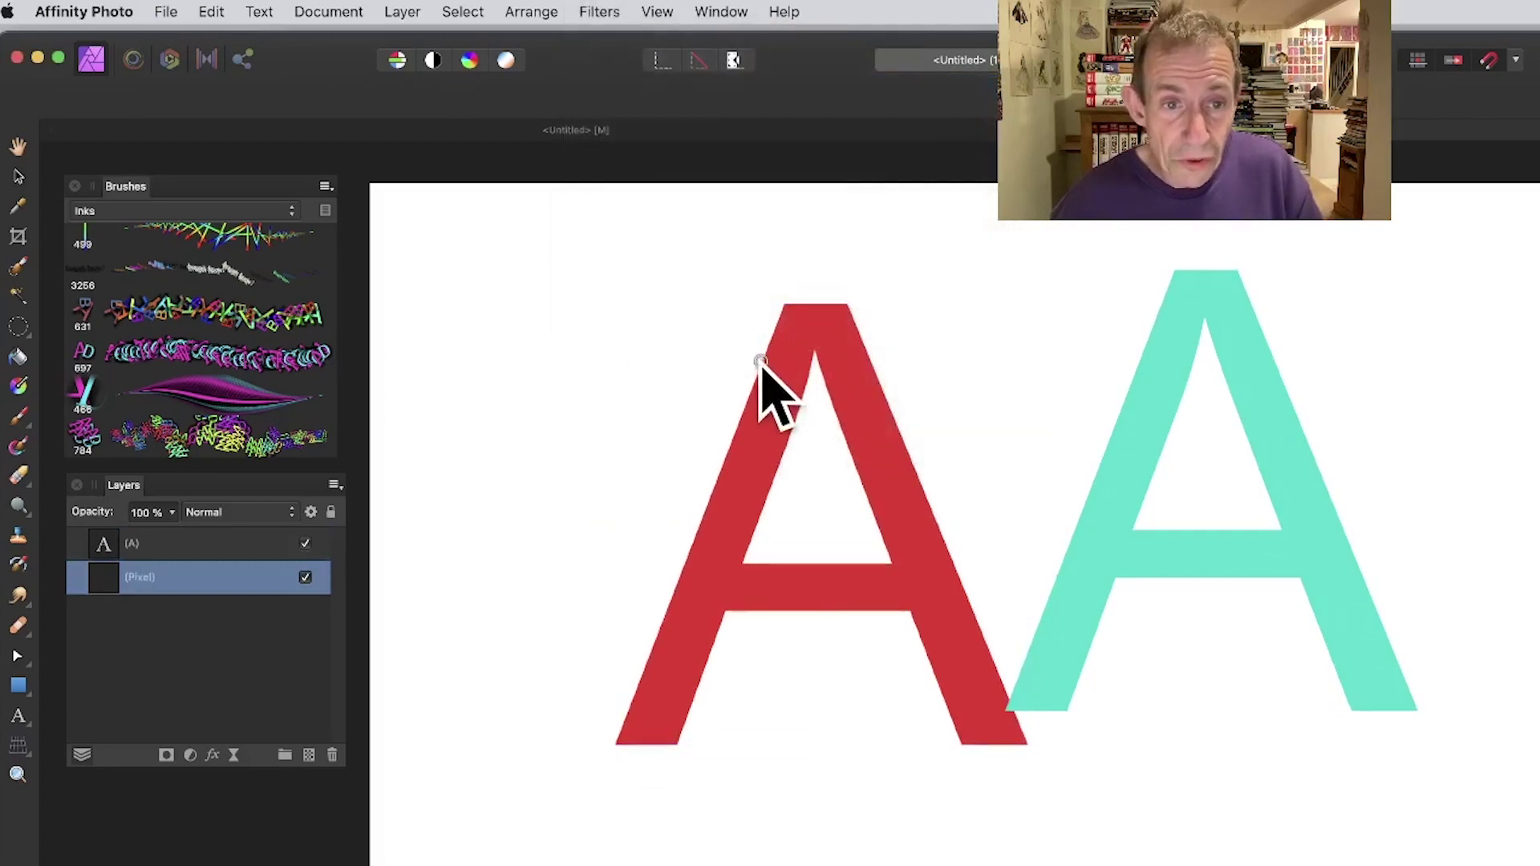
pyautogui.click(761, 361)
pyautogui.click(739, 538)
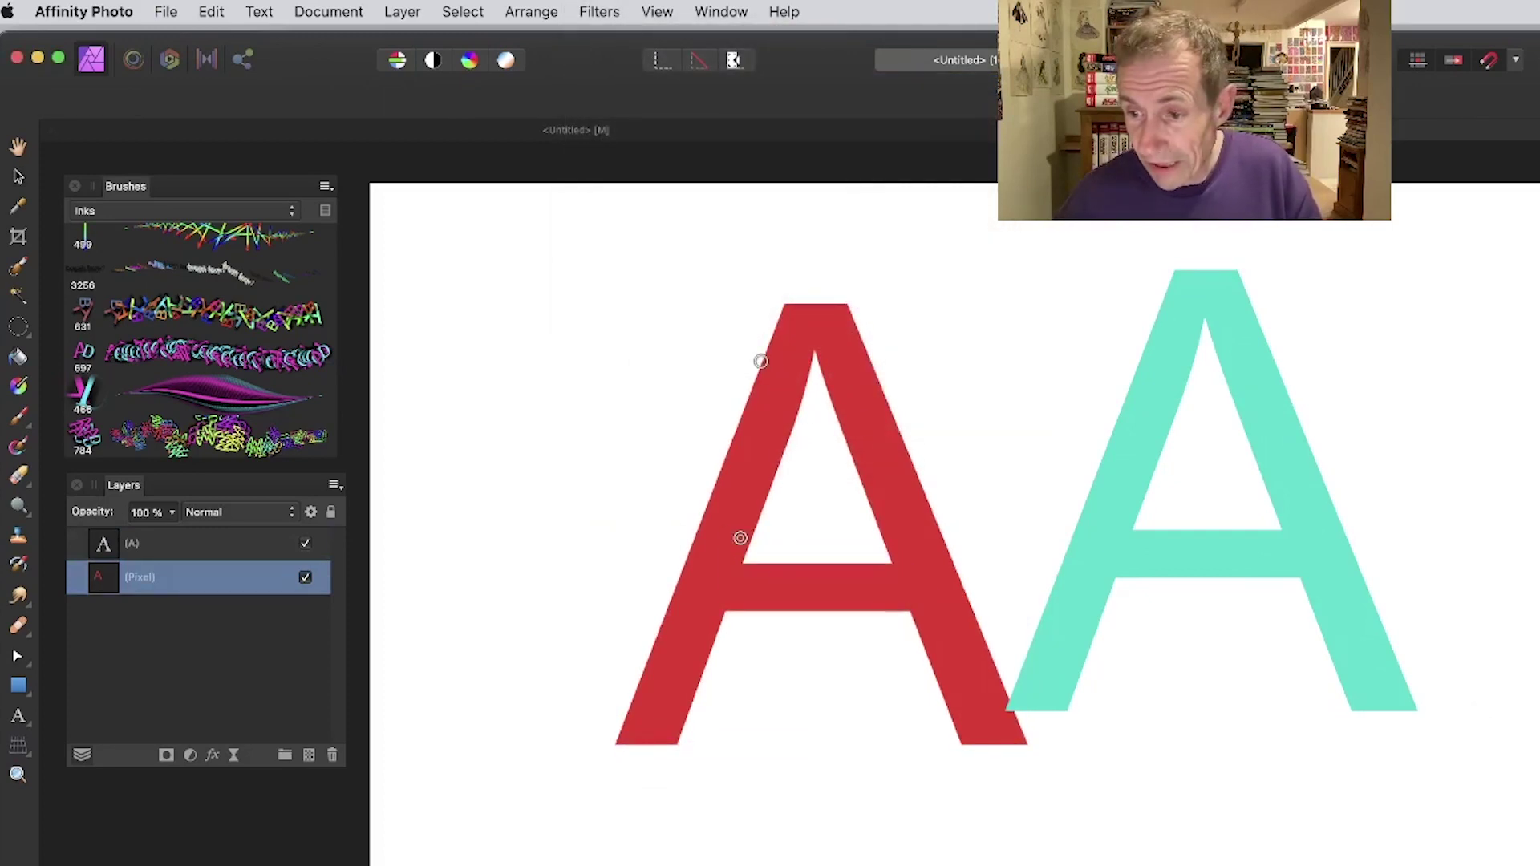
pyautogui.click(664, 639)
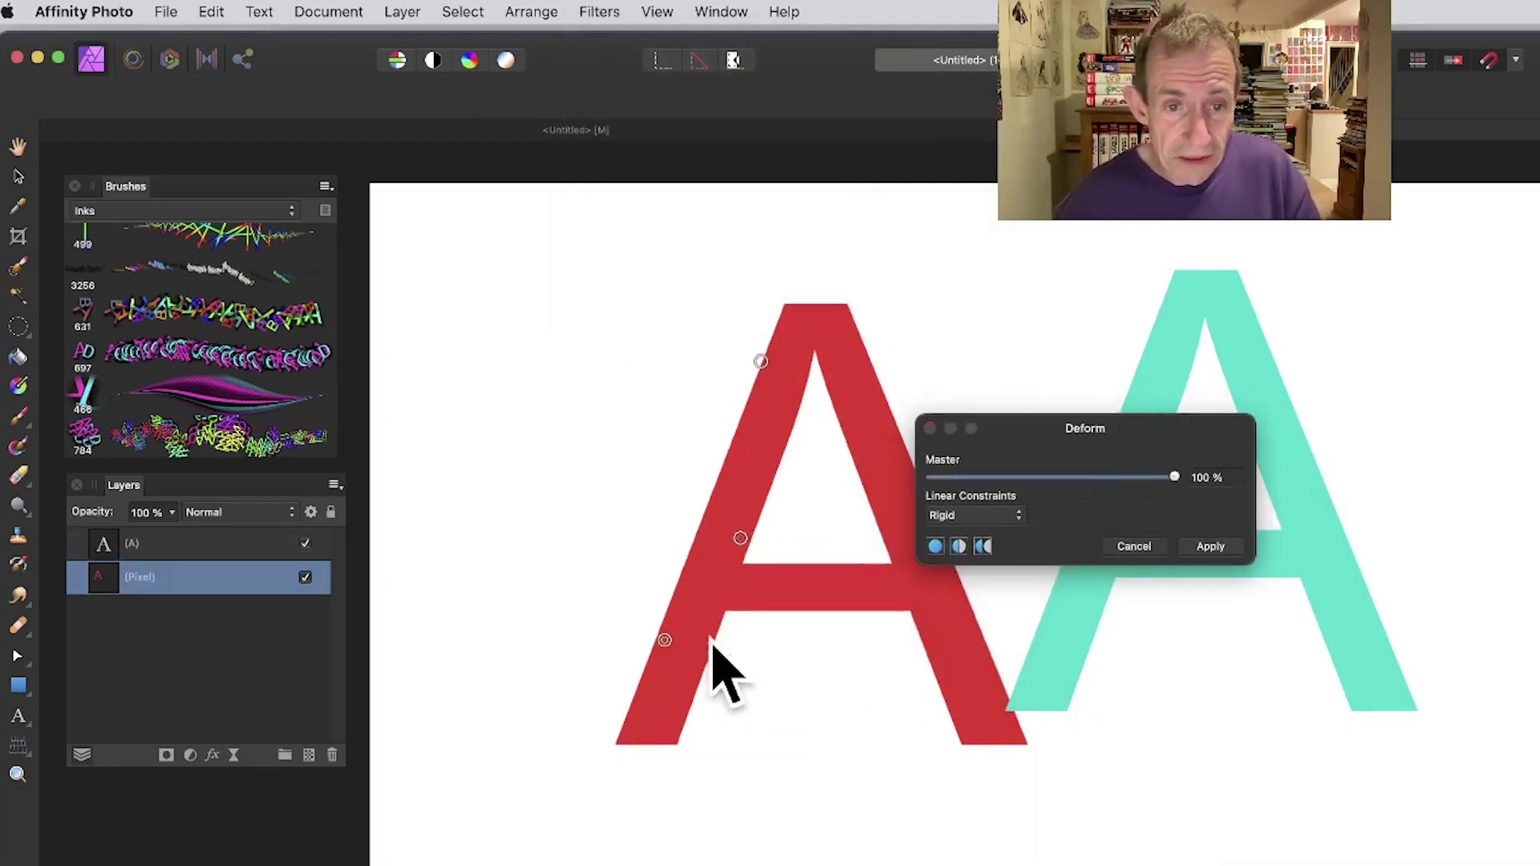
pyautogui.click(962, 653)
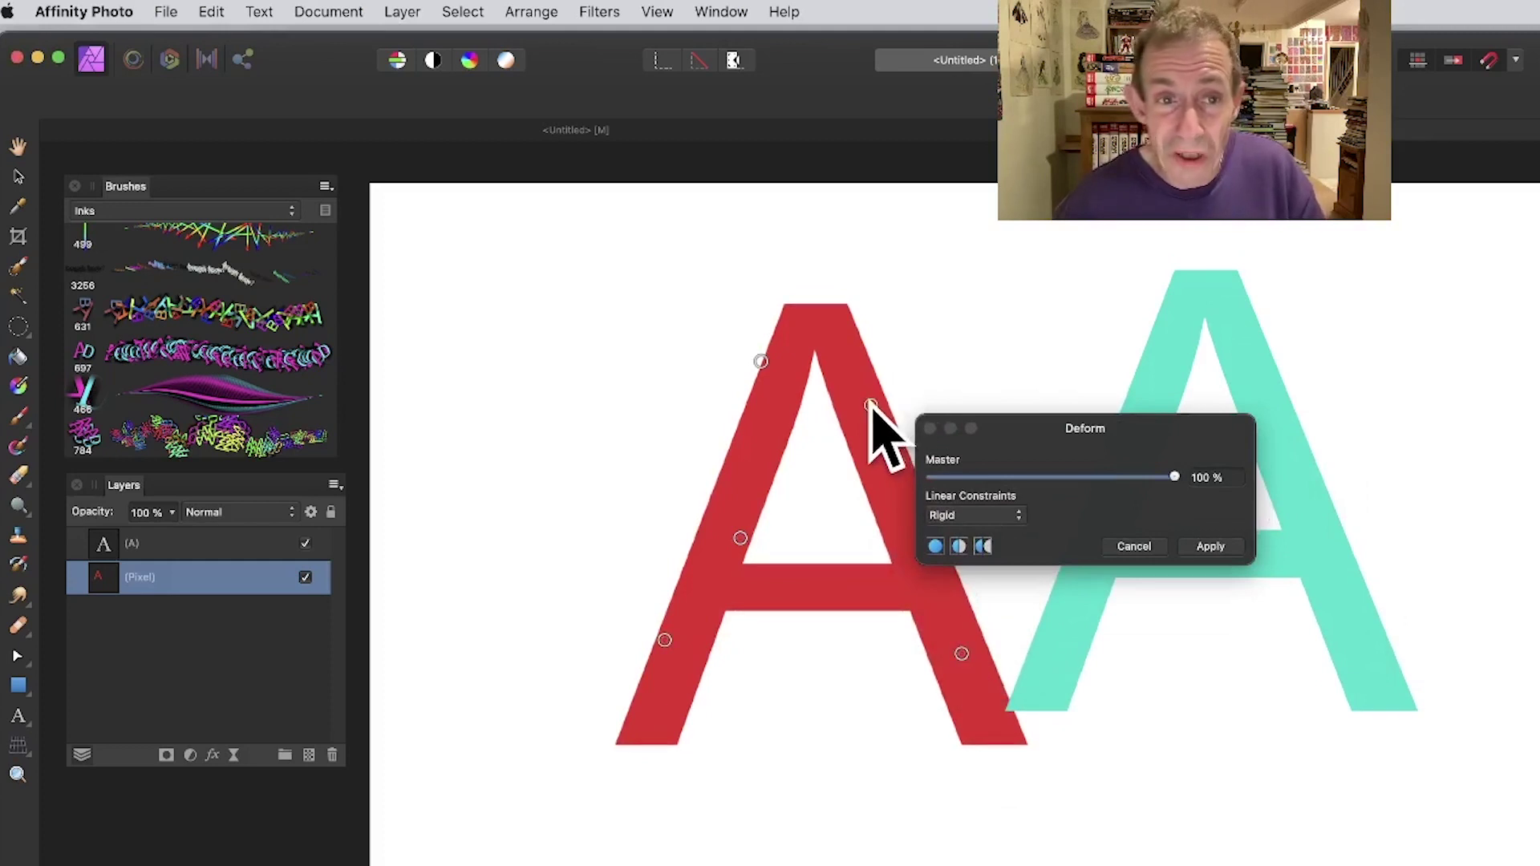
# - Warp the red A by bulging its upper strokes outward and bending its inner edge and both legs, and apply the deformation
pyautogui.moveTo(770, 433)
pyautogui.mouseDown()
pyautogui.moveTo(697, 393)
pyautogui.moveTo(716, 423)
pyautogui.moveTo(692, 414)
pyautogui.mouseUp()
pyautogui.moveTo(874, 403); pyautogui.dragTo(1000, 356)
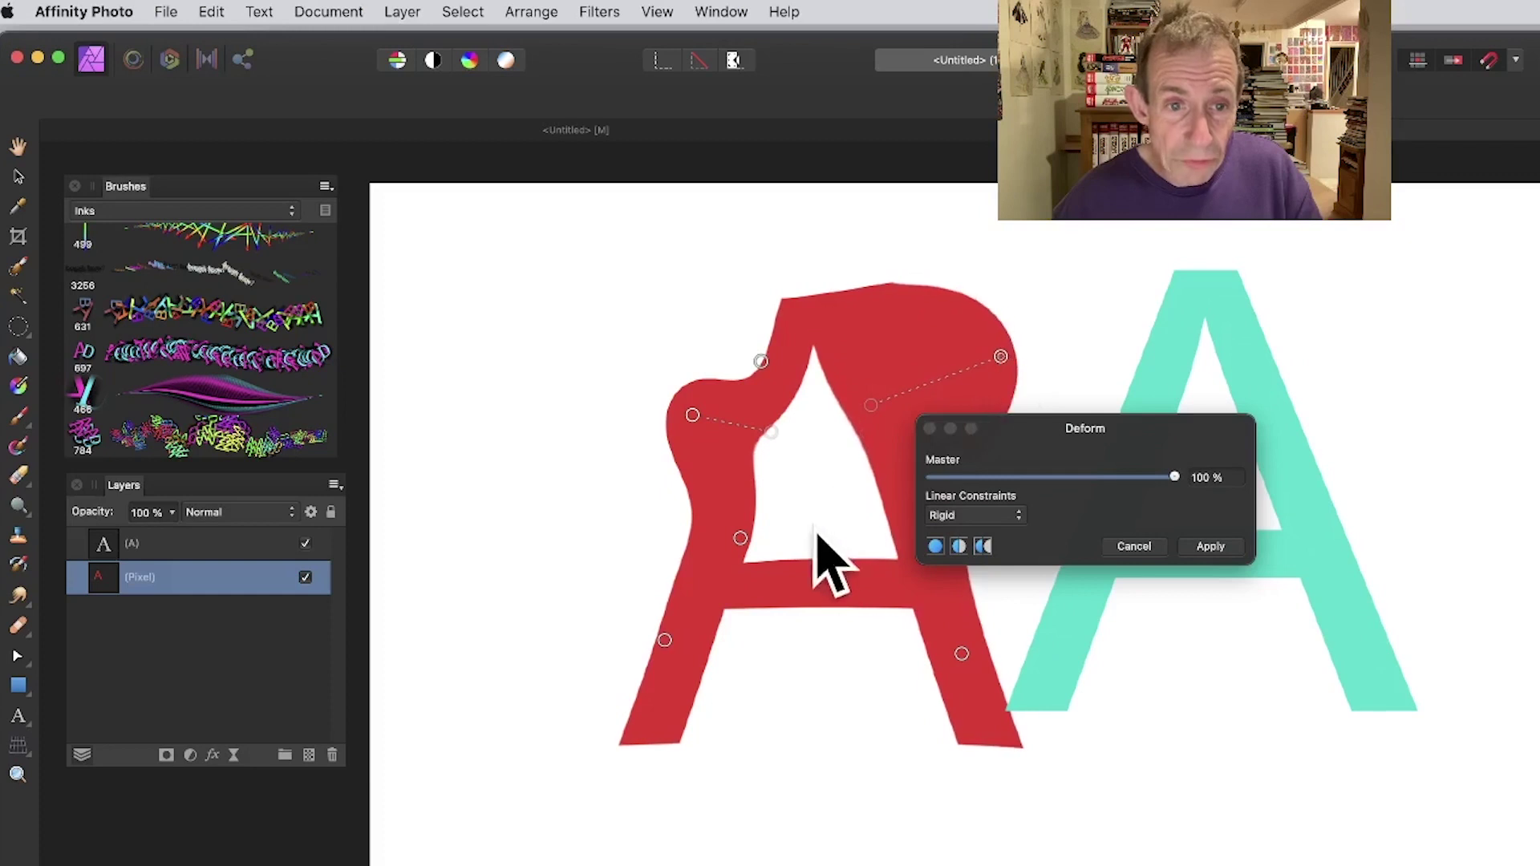
pyautogui.moveTo(740, 538); pyautogui.dragTo(806, 536)
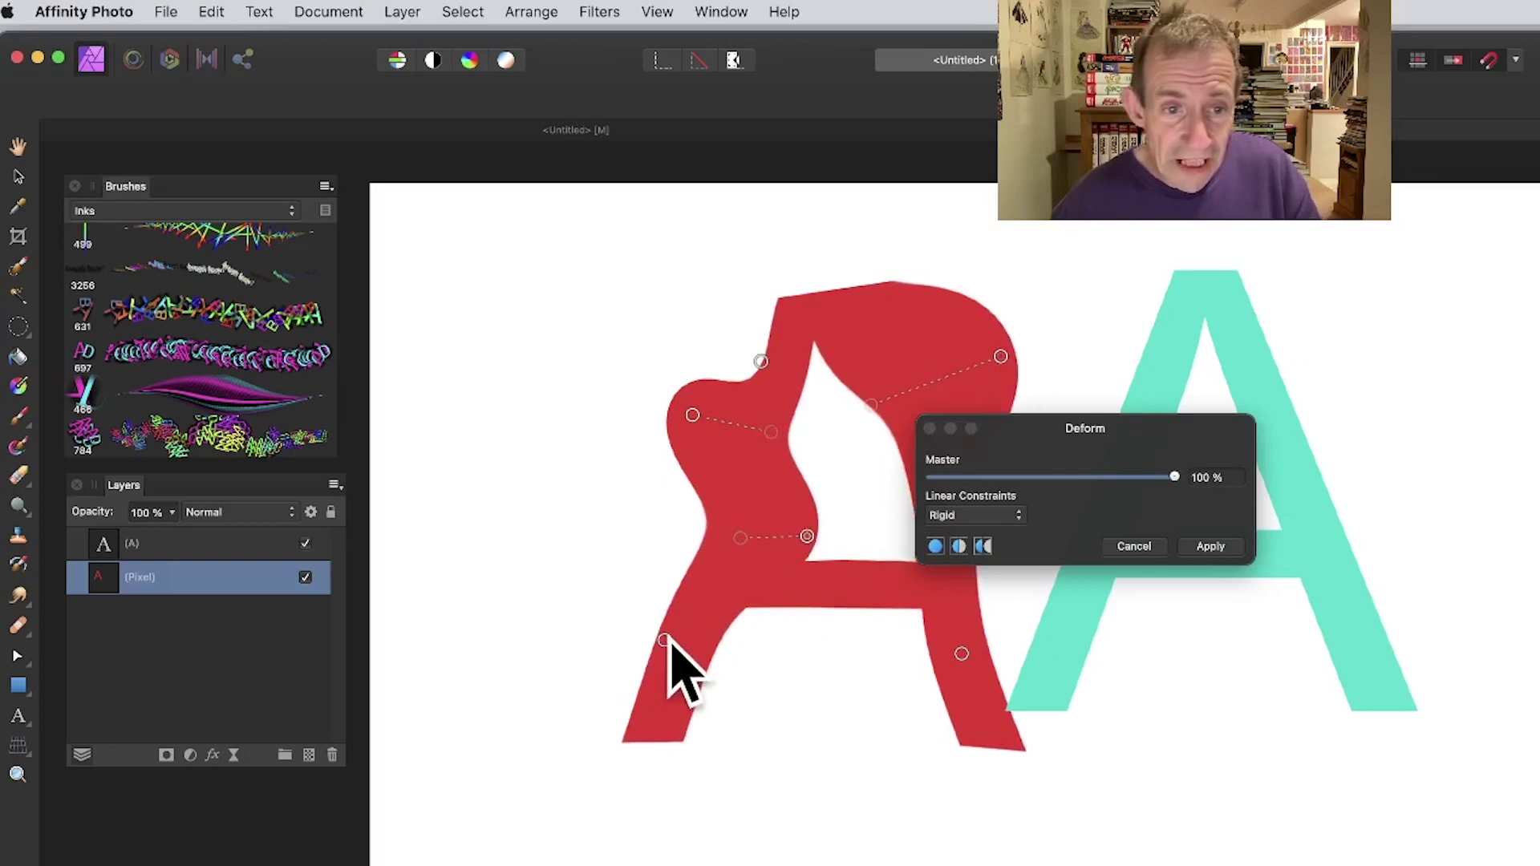
pyautogui.moveTo(665, 639); pyautogui.dragTo(608, 632)
pyautogui.moveTo(961, 653); pyautogui.dragTo(894, 675)
pyautogui.click(1207, 547)
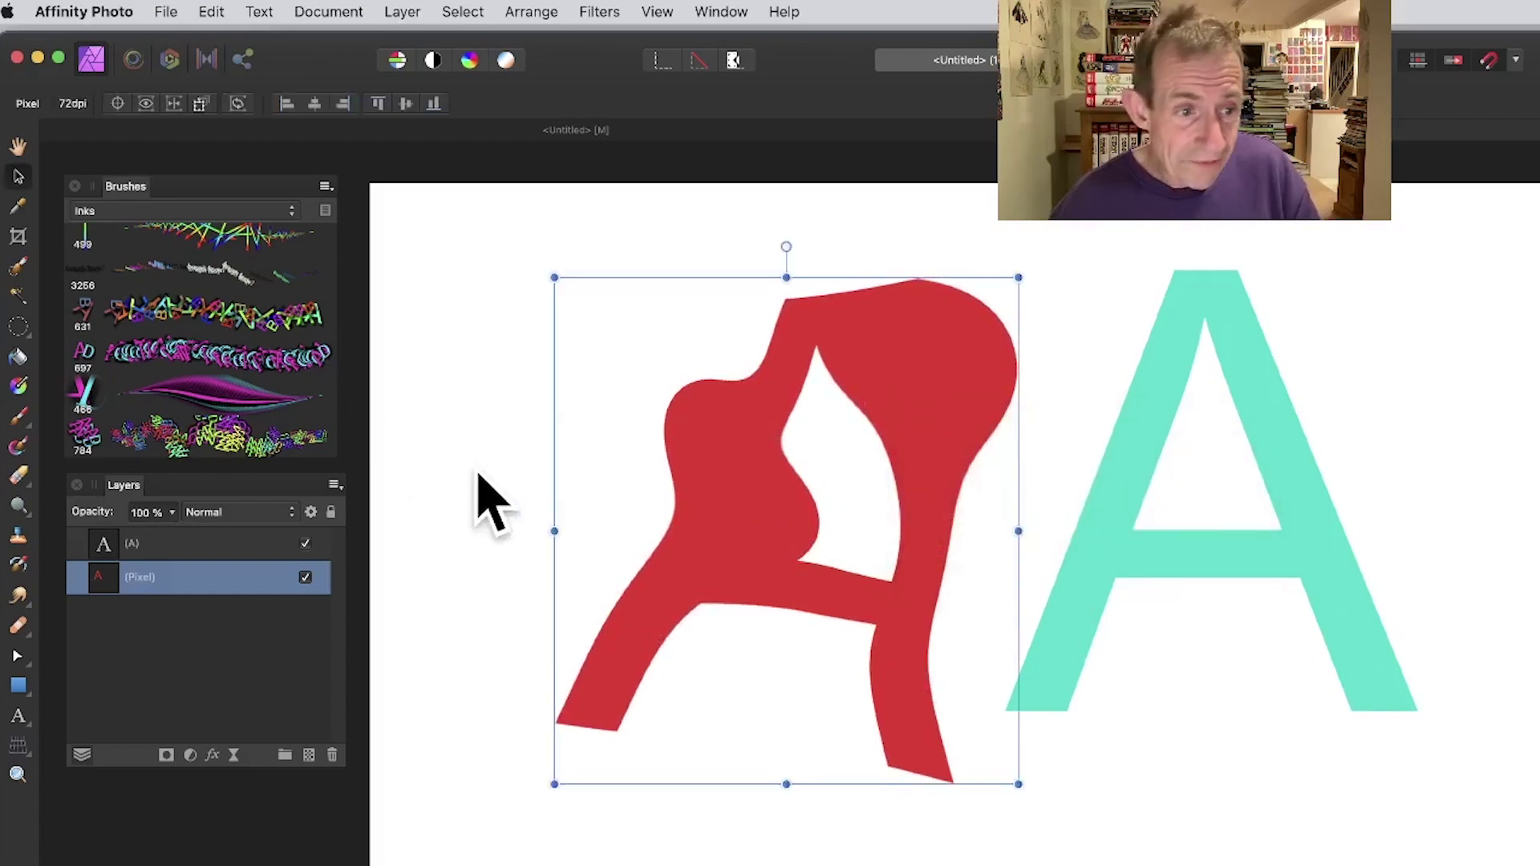
# - Add an outer shadow to the warped red A with radius 24.7 px, offset 41.4 px, and intensity 79 %
pyautogui.click(405, 533)
pyautogui.click(212, 756)
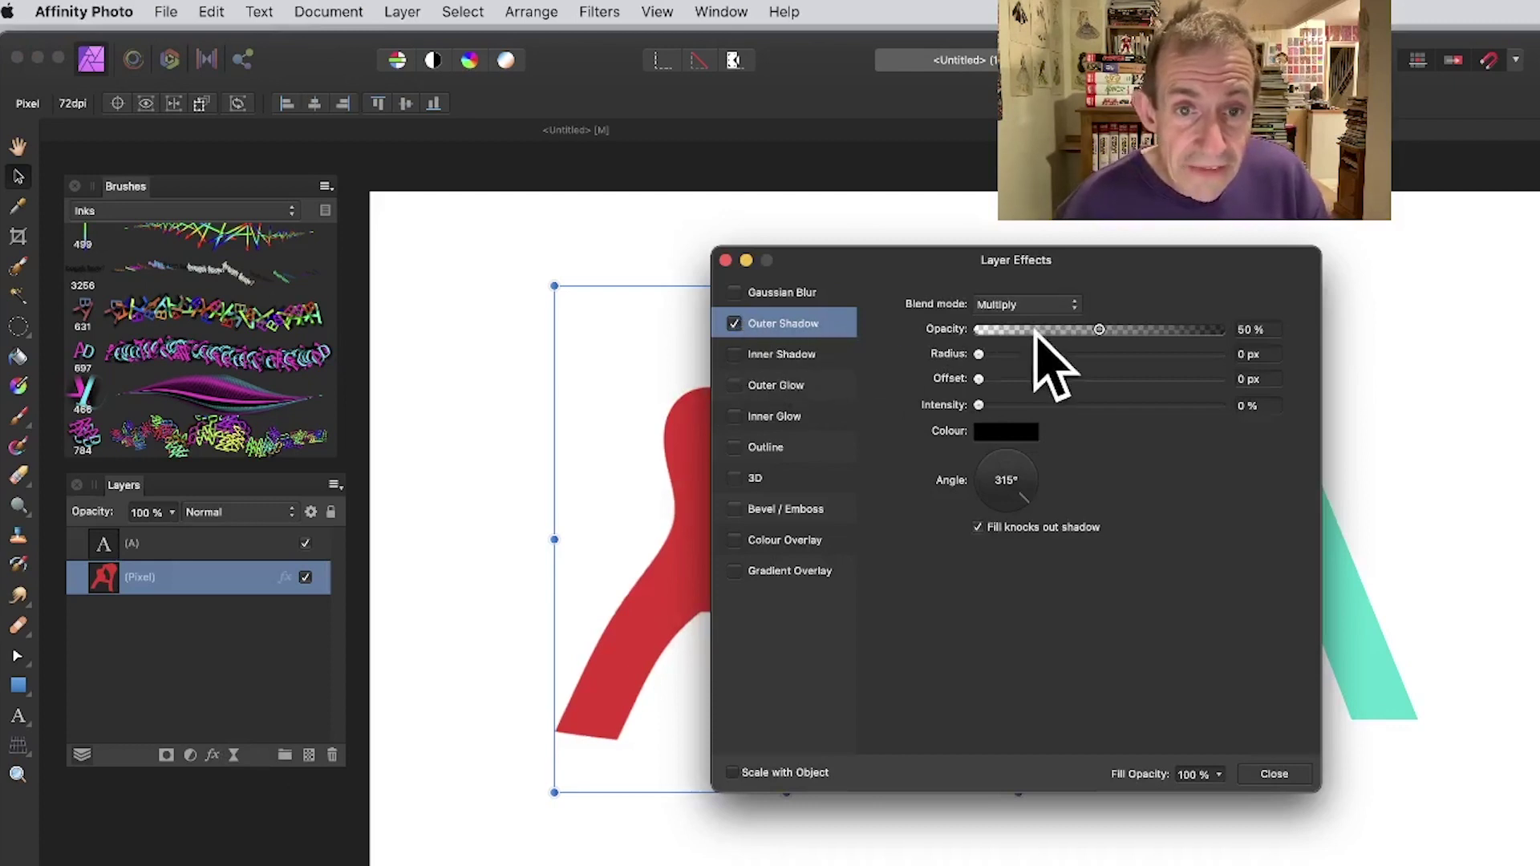
pyautogui.moveTo(1012, 354); pyautogui.dragTo(1169, 404)
pyautogui.click(1159, 404)
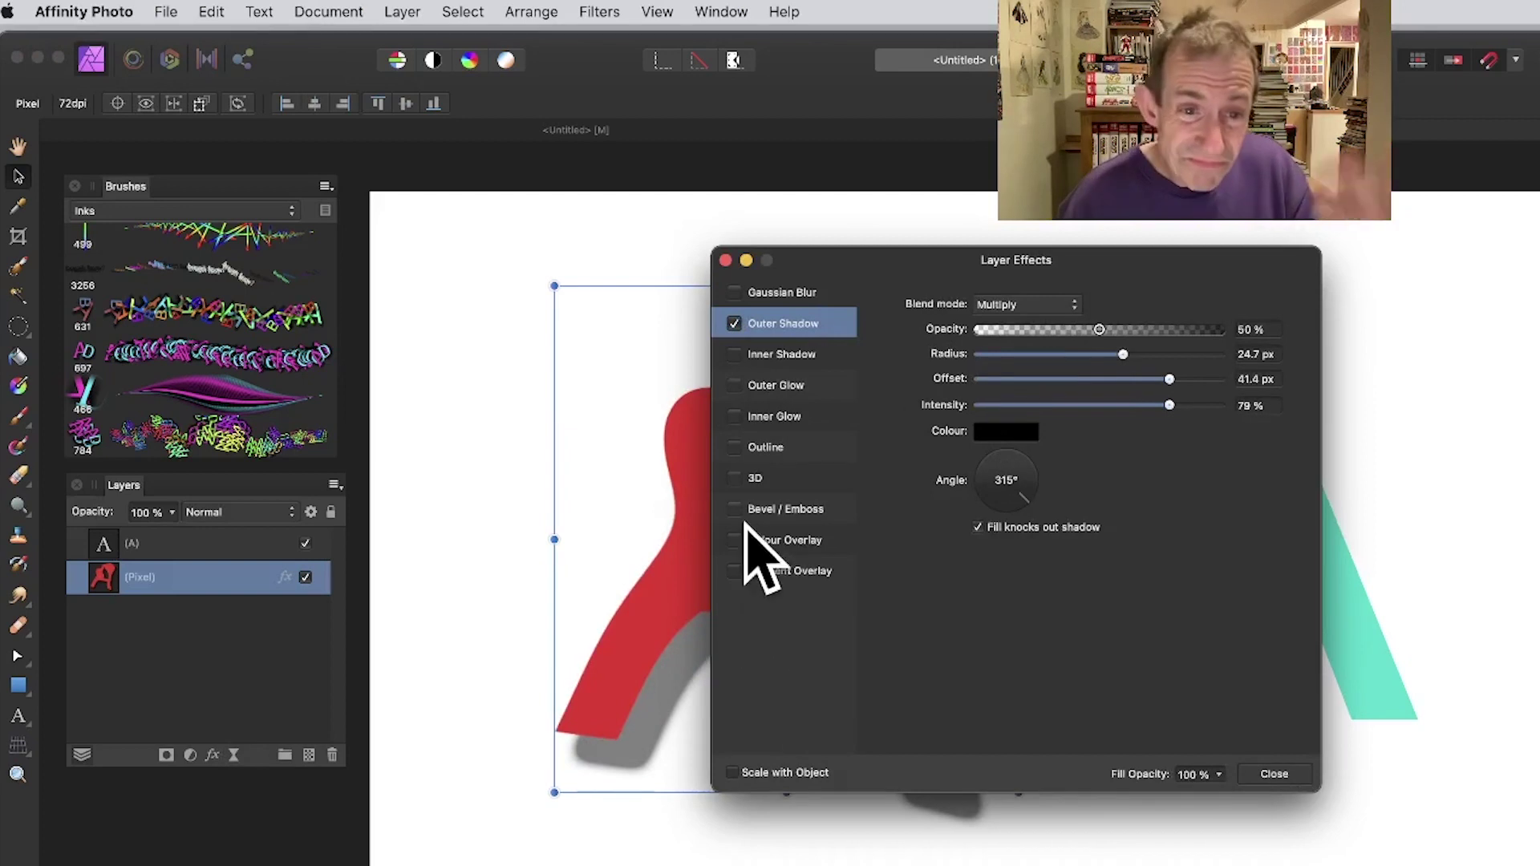
# - Add a 3D layer effect to the warped red A and increase its radius for rounded edges
pyautogui.click(733, 478)
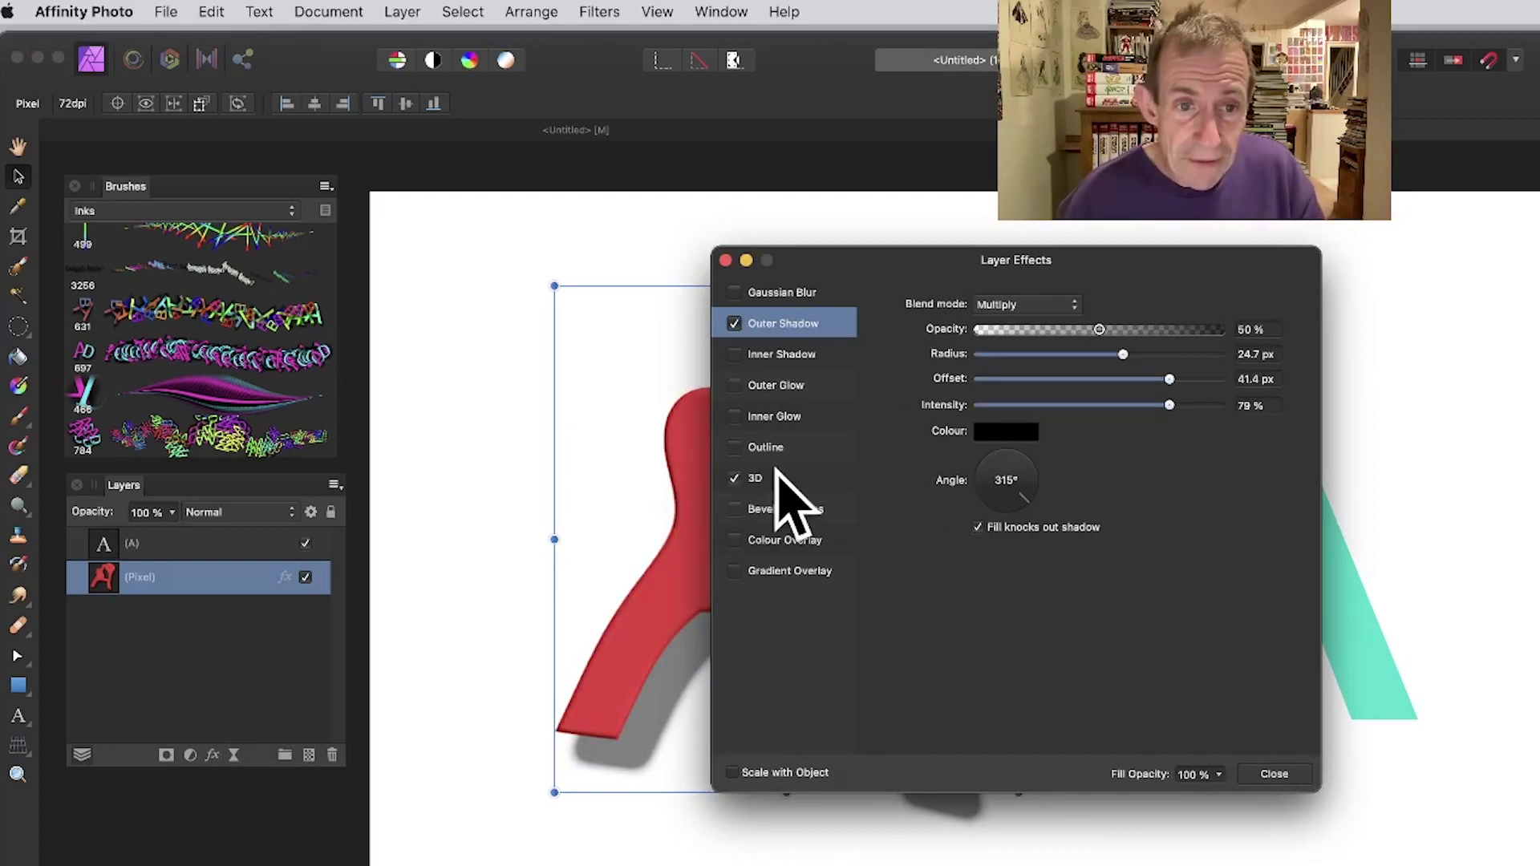
pyautogui.click(758, 478)
pyautogui.moveTo(1079, 304); pyautogui.dragTo(1118, 305)
pyautogui.click(1274, 774)
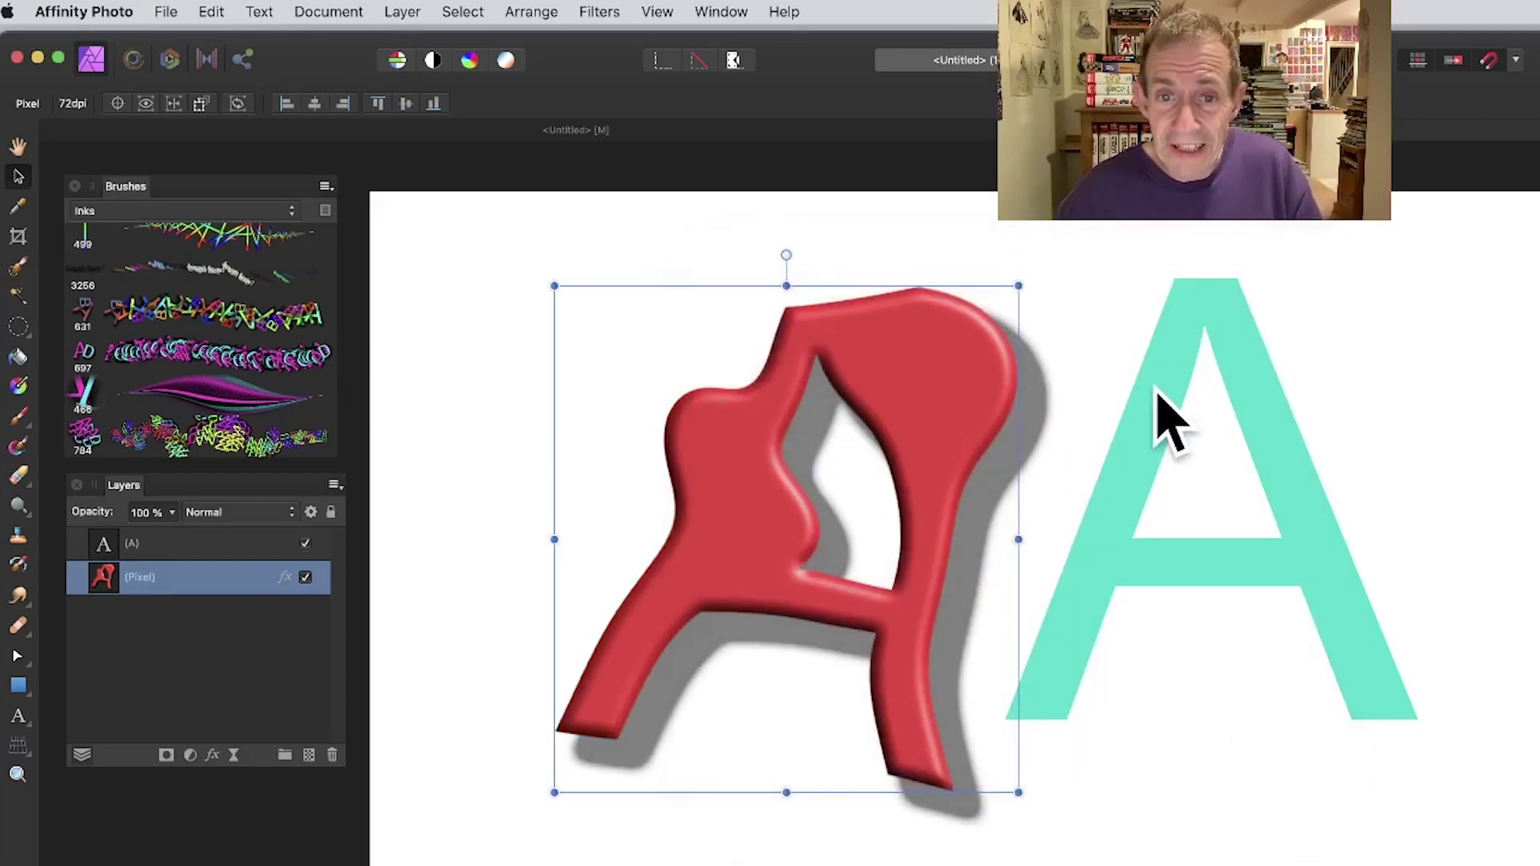
# - Move the turquoise A over the right part of the red A and scale it down to about 612.7 pt
pyautogui.moveTo(1157, 389); pyautogui.dragTo(912, 405)
pyautogui.moveTo(1180, 285); pyautogui.dragTo(1094, 347)
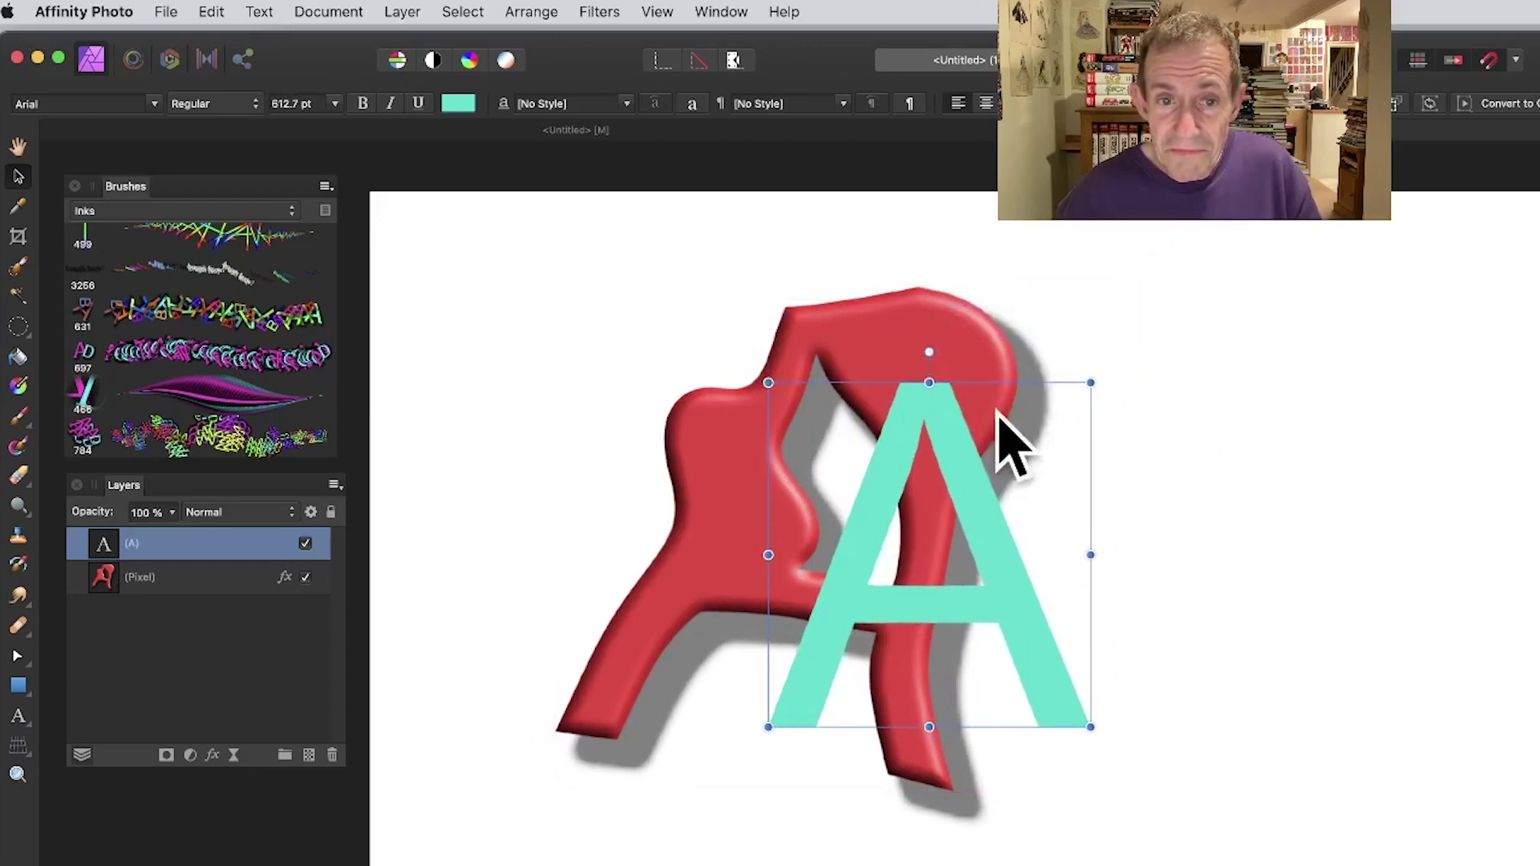
pyautogui.moveTo(1000, 412)
pyautogui.mouseDown()
pyautogui.moveTo(927, 430)
pyautogui.moveTo(978, 421)
pyautogui.mouseUp()
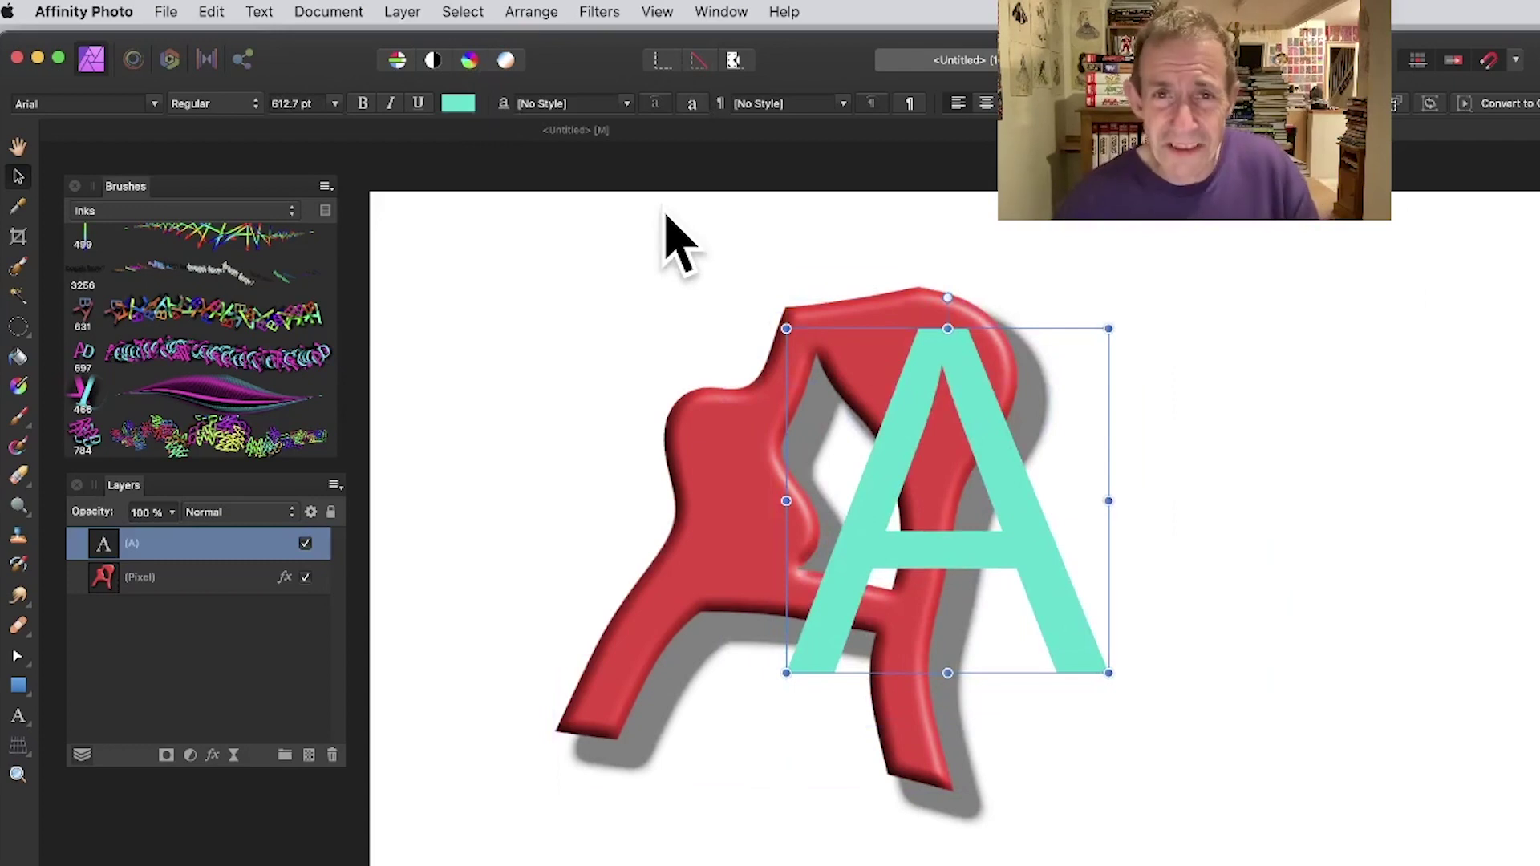
# - Select both letters, merge the visible layers into a new pixel layer, and move the merged copy aside to the right
pyautogui.moveTo(488, 210); pyautogui.dragTo(1290, 863)
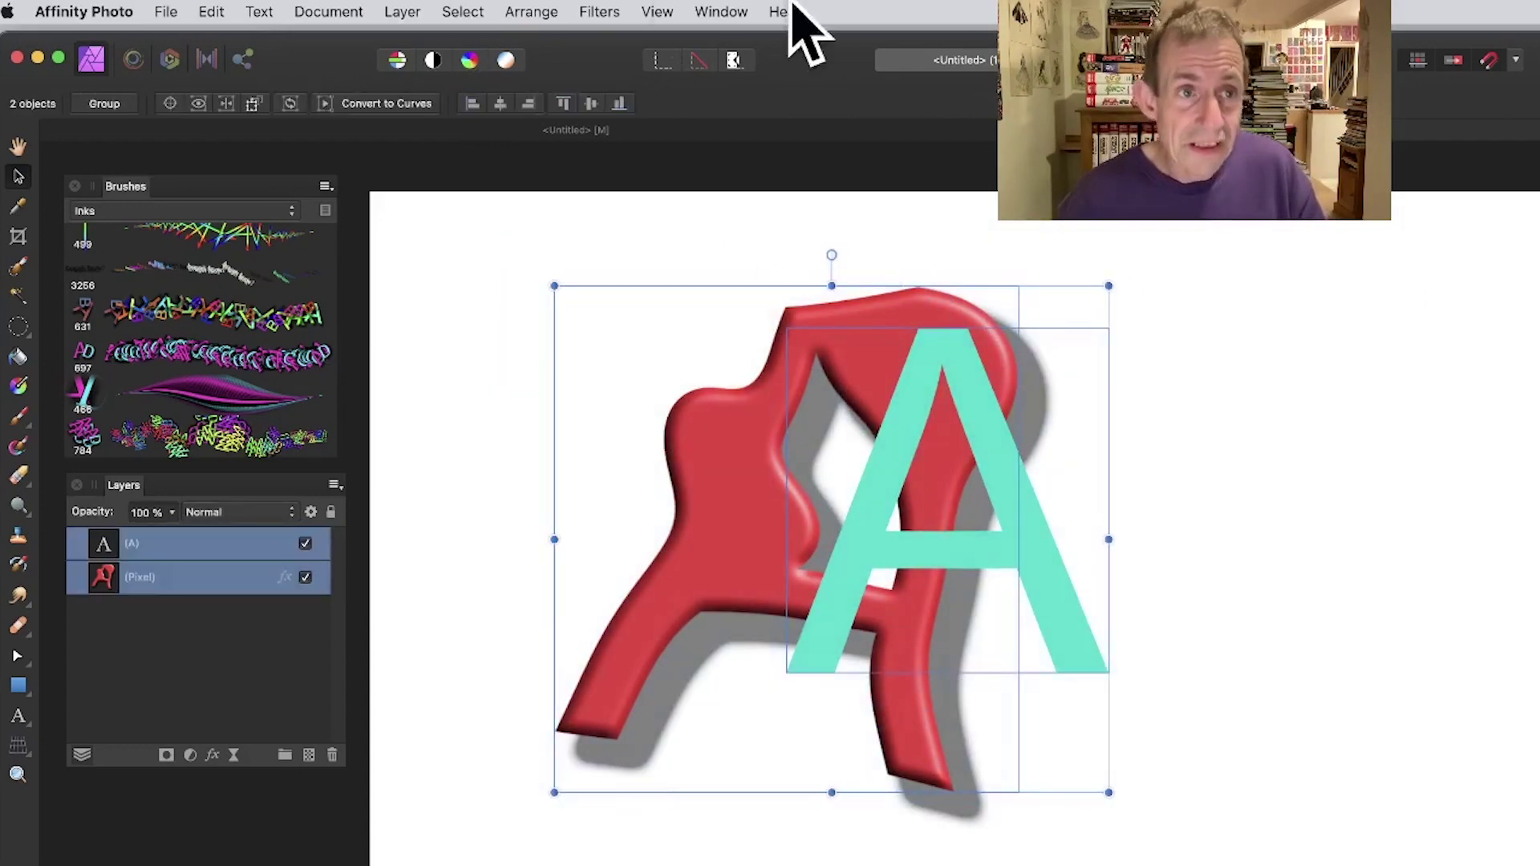
pyautogui.click(401, 12)
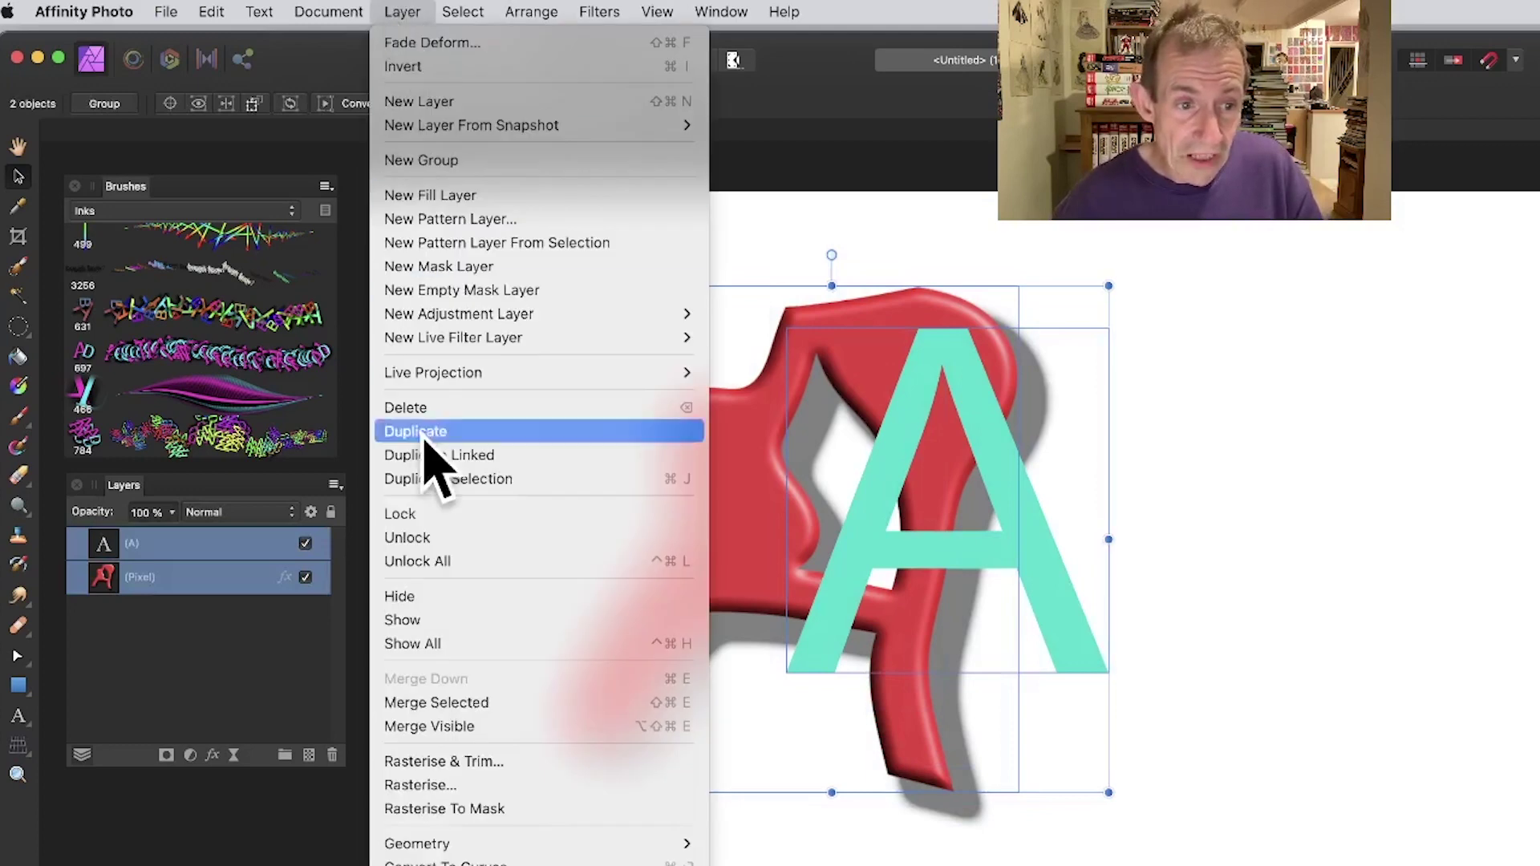
pyautogui.click(454, 730)
pyautogui.moveTo(933, 425); pyautogui.dragTo(1429, 409)
# - Delete the original red A and turquoise A layers, and move the merged letter pair back to the canvas centre
pyautogui.moveTo(499, 234); pyautogui.dragTo(1032, 852)
pyautogui.moveTo(800, 507); pyautogui.dragTo(714, 445)
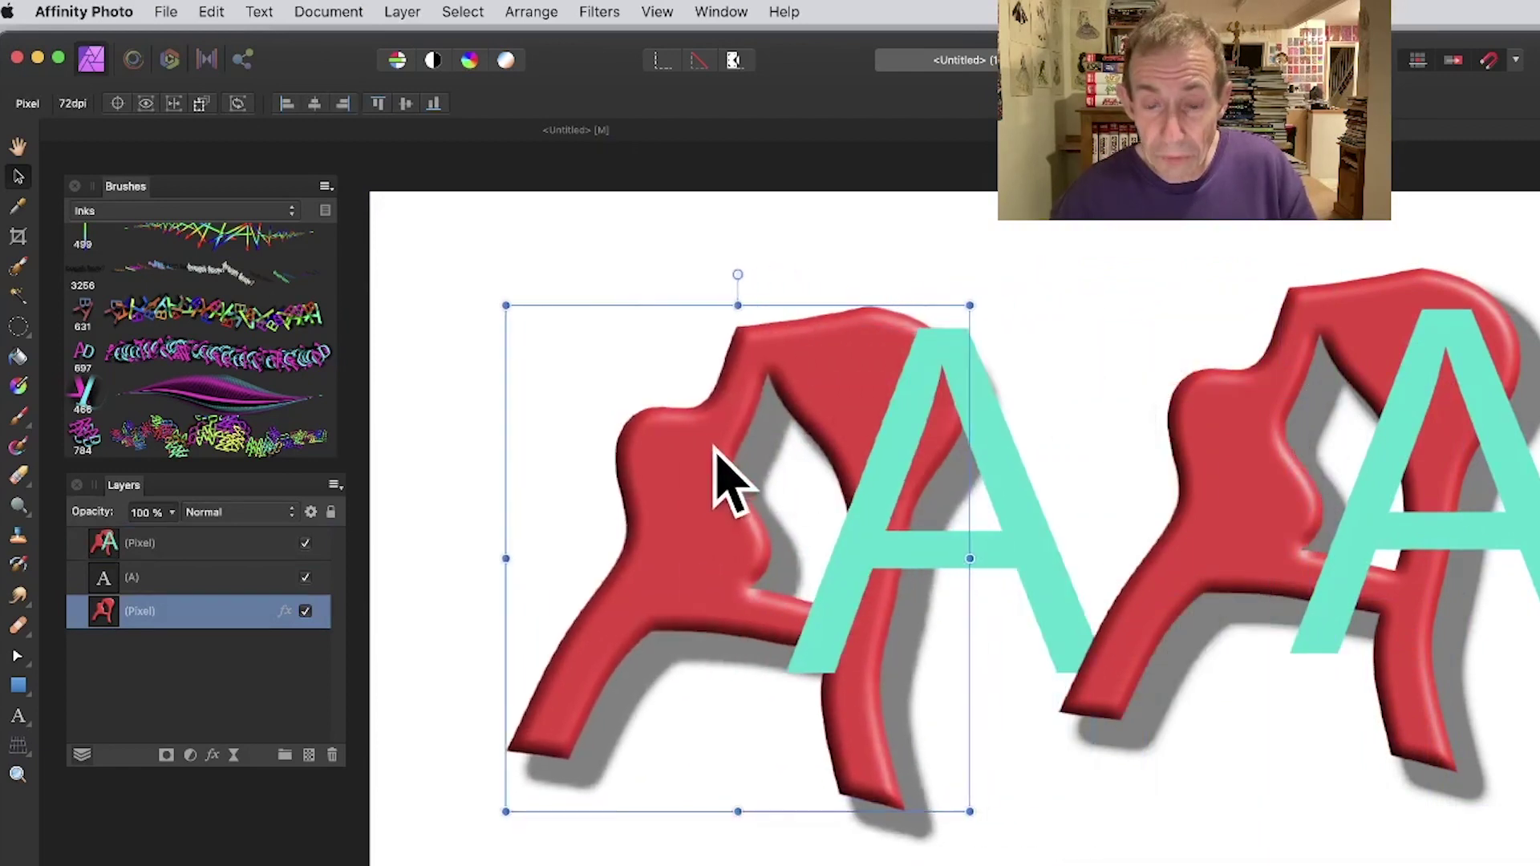
pyautogui.press('Delete')
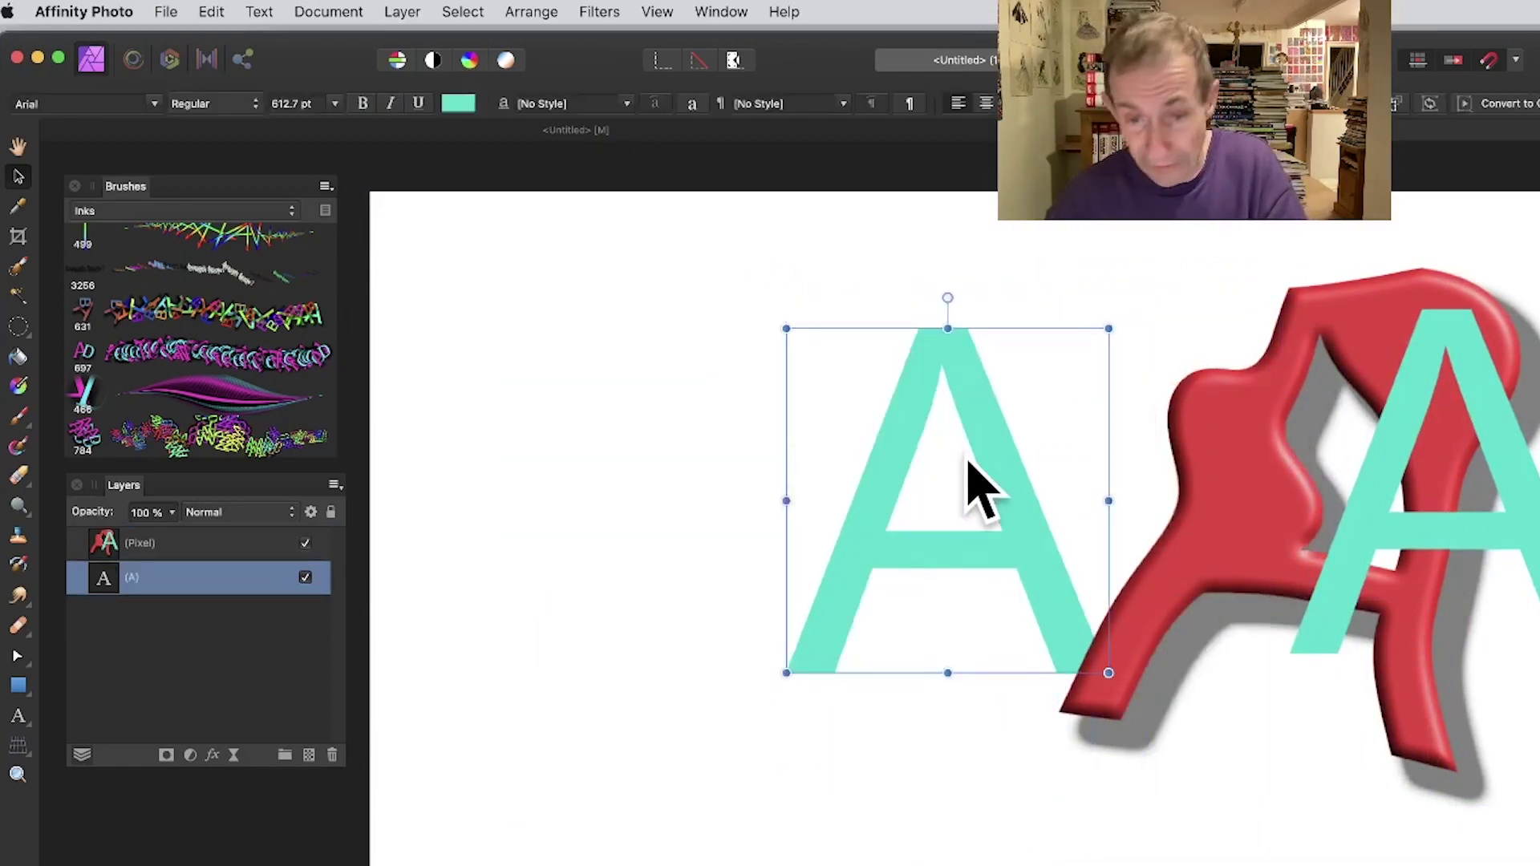
pyautogui.press('Delete')
pyautogui.moveTo(1294, 485); pyautogui.dragTo(749, 485)
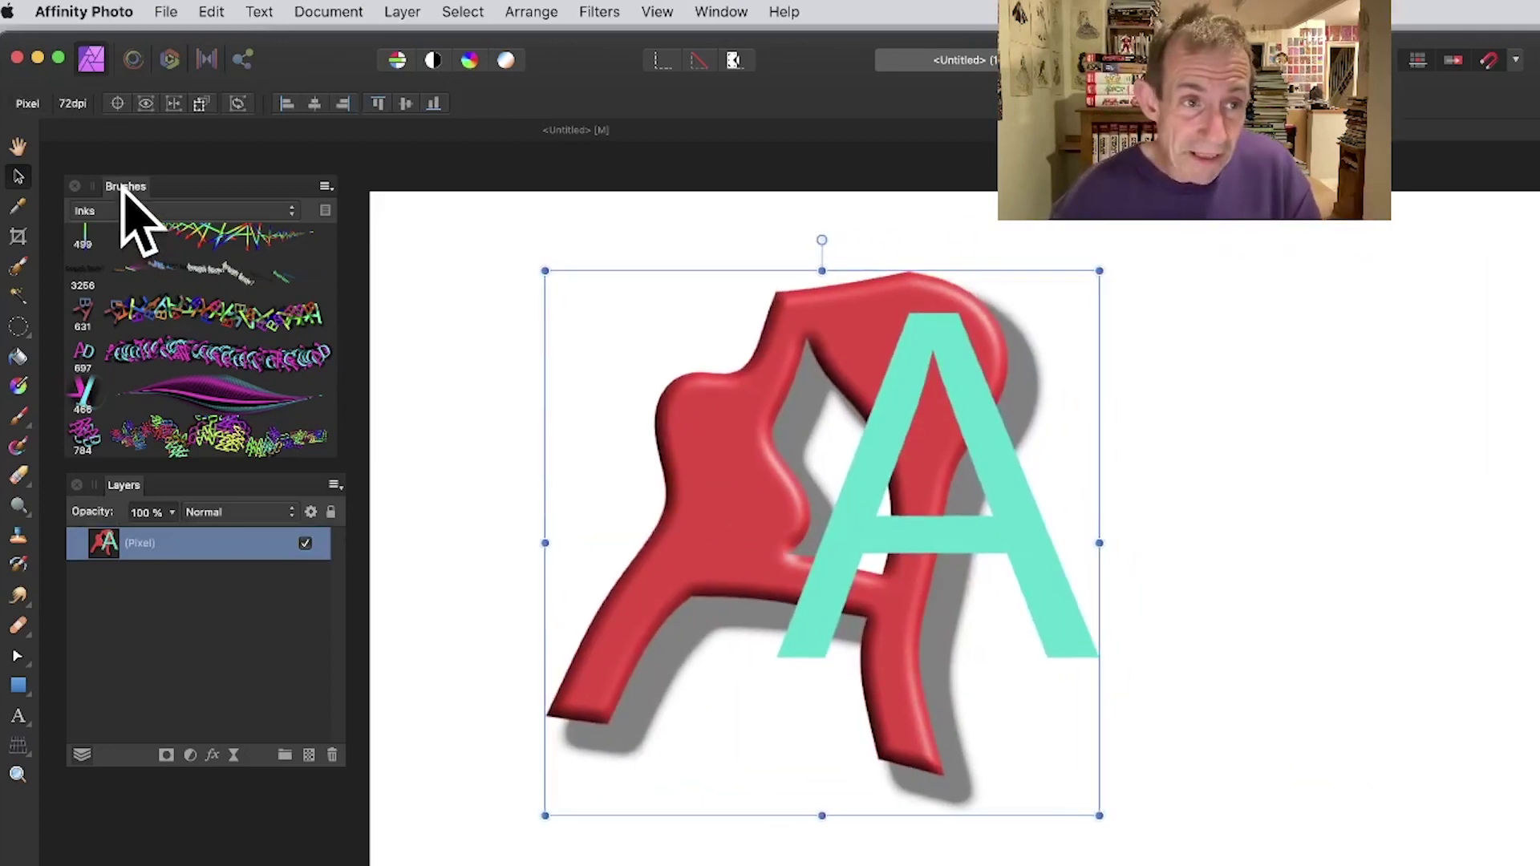
# - Create a new brush from the selected merged red and turquoise letter pair
pyautogui.click(326, 186)
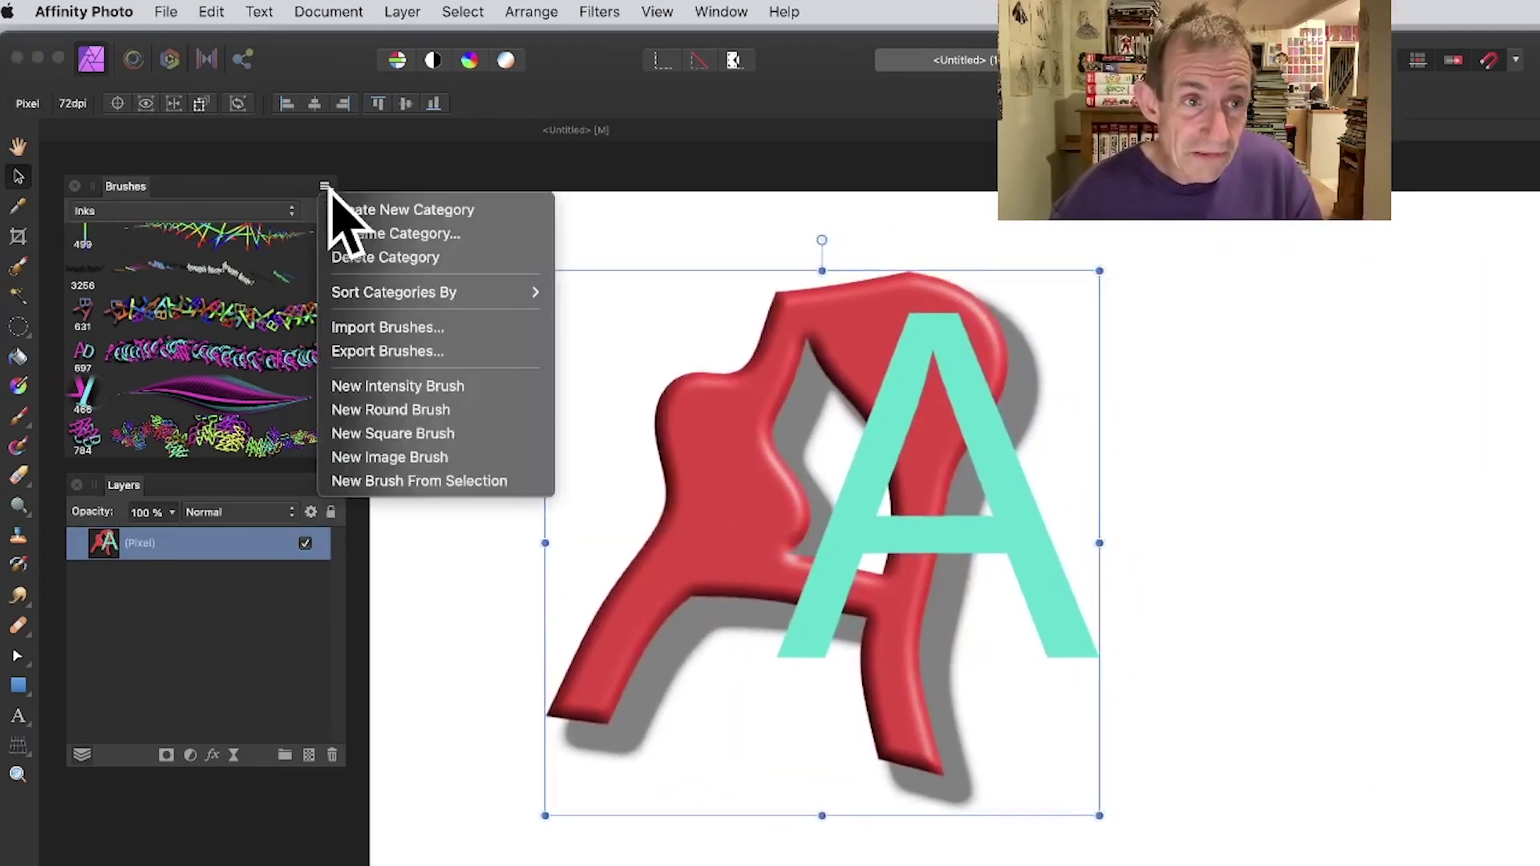
pyautogui.click(403, 481)
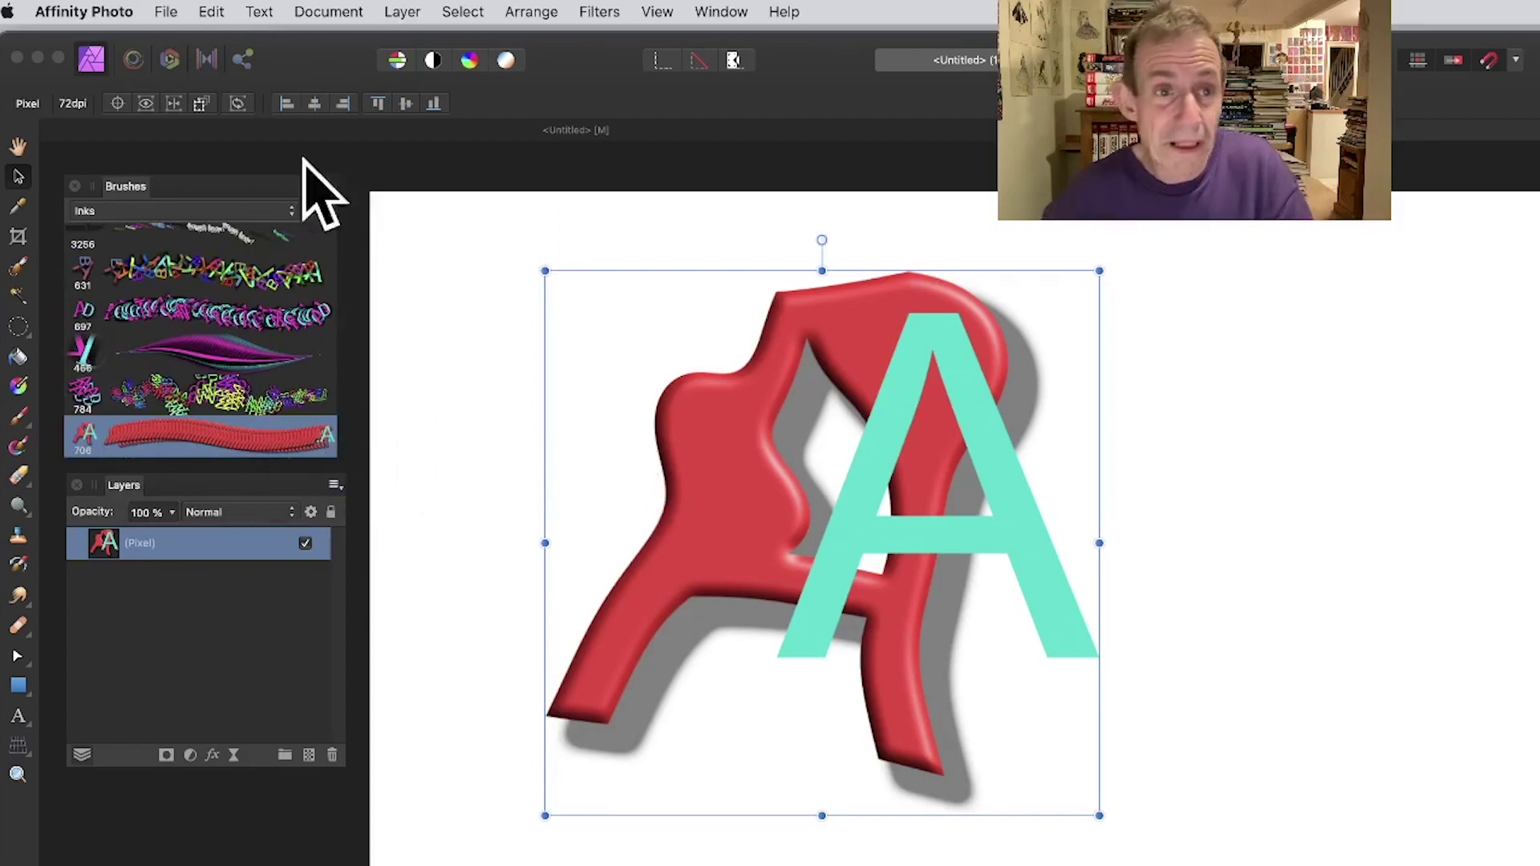
# - Apply a Twirl distortion to the merged letters with an angle of about -121.3° and an enlarged radius
pyautogui.click(611, 8)
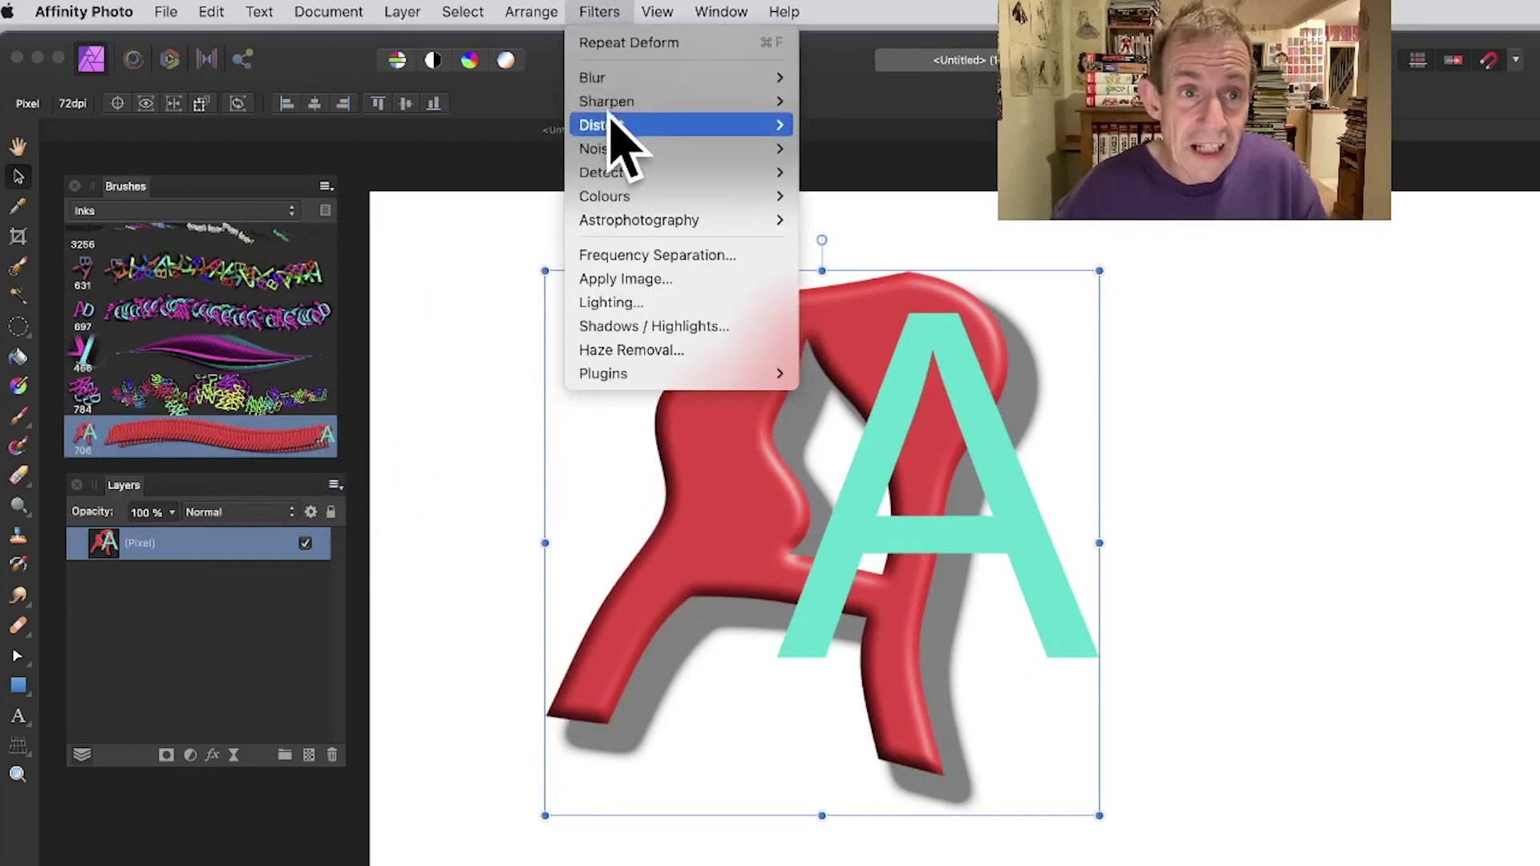
pyautogui.moveTo(626, 125)
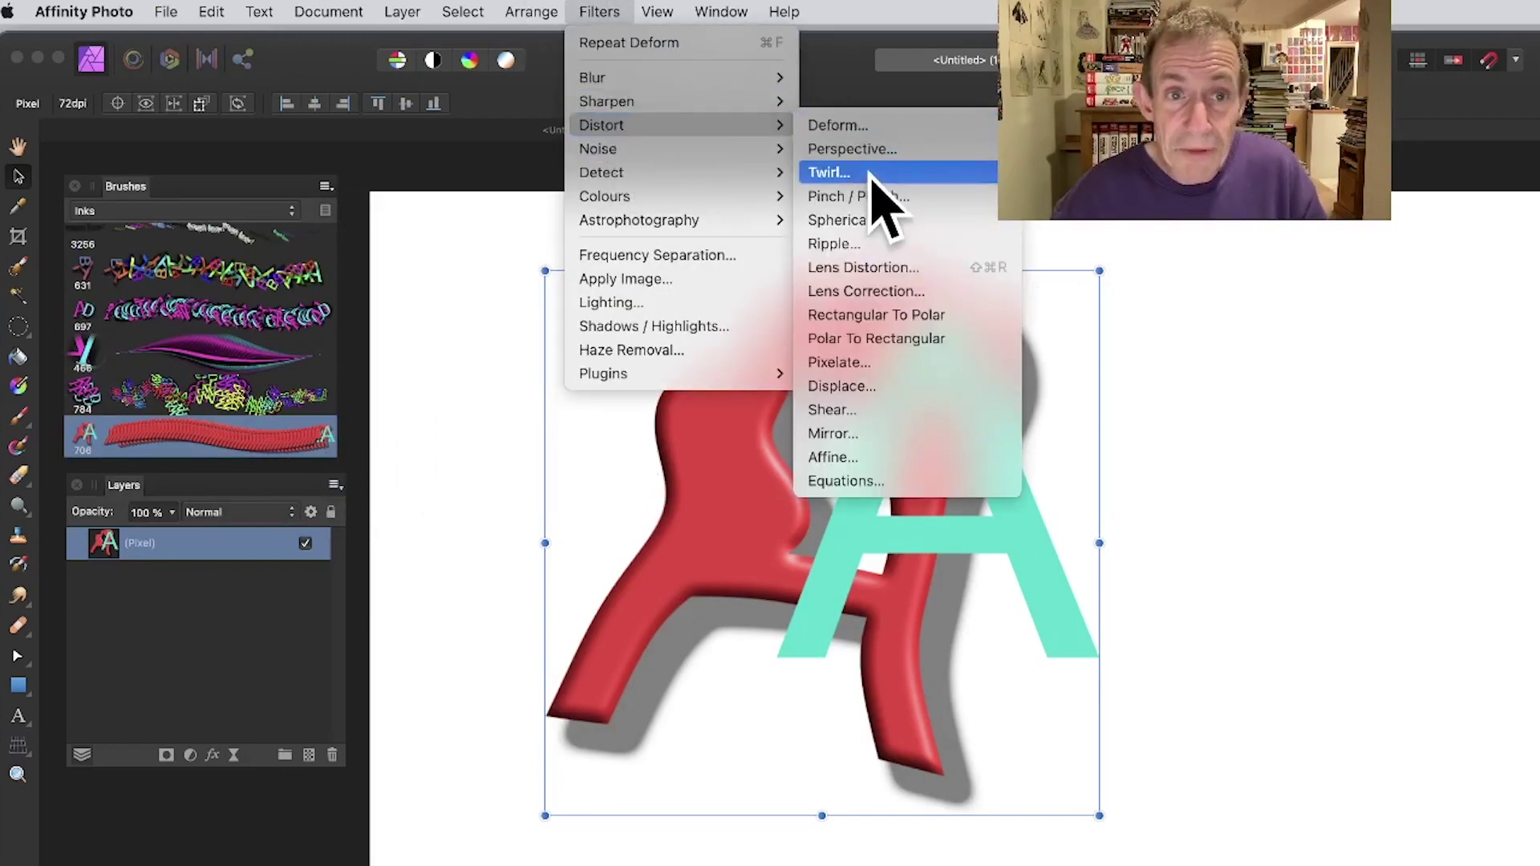
pyautogui.click(870, 177)
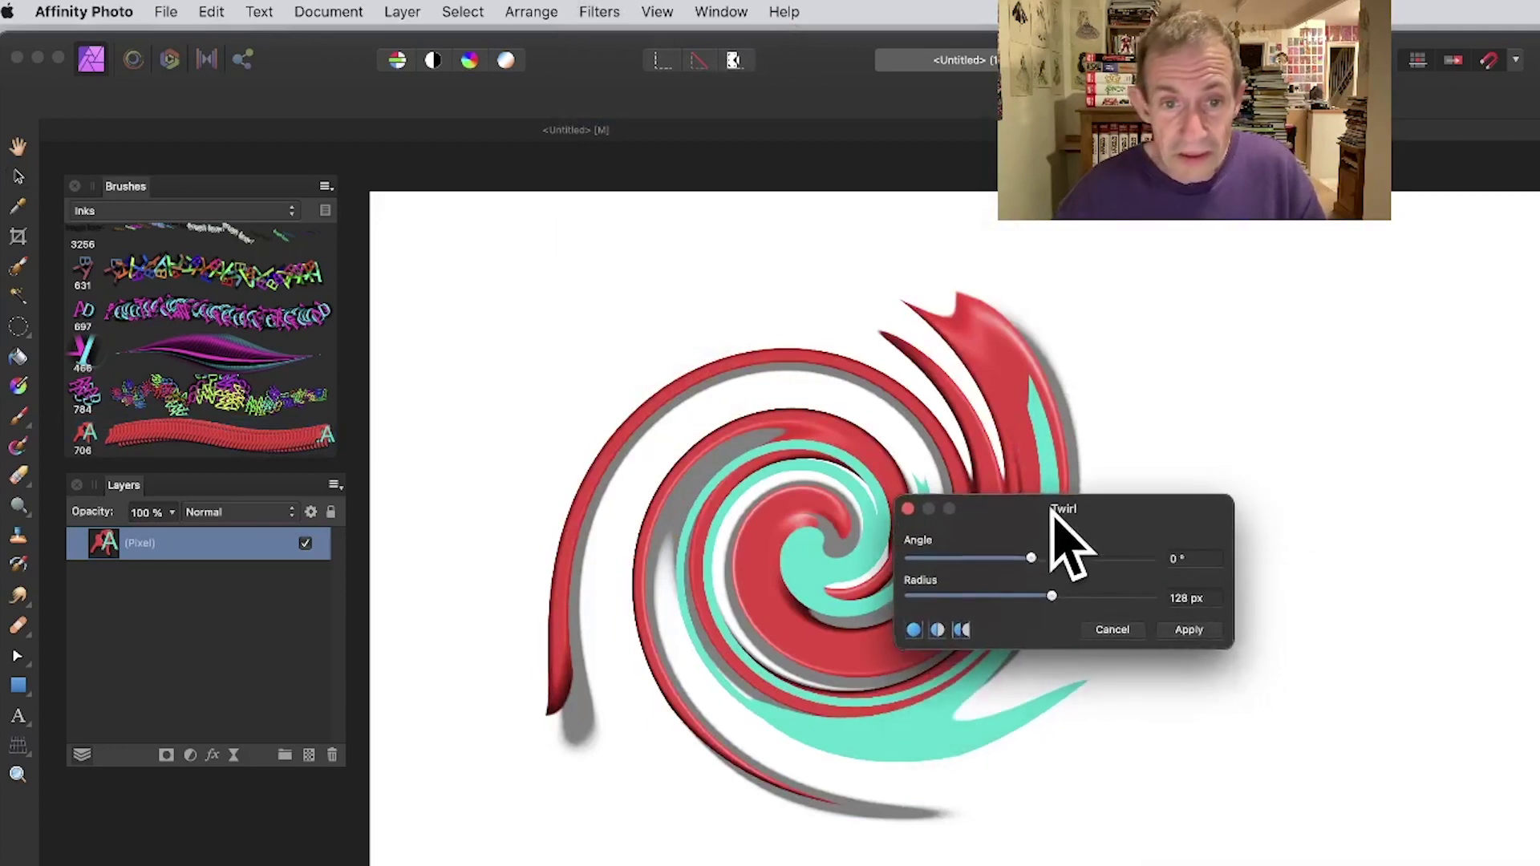
pyautogui.moveTo(1034, 558); pyautogui.dragTo(1010, 558)
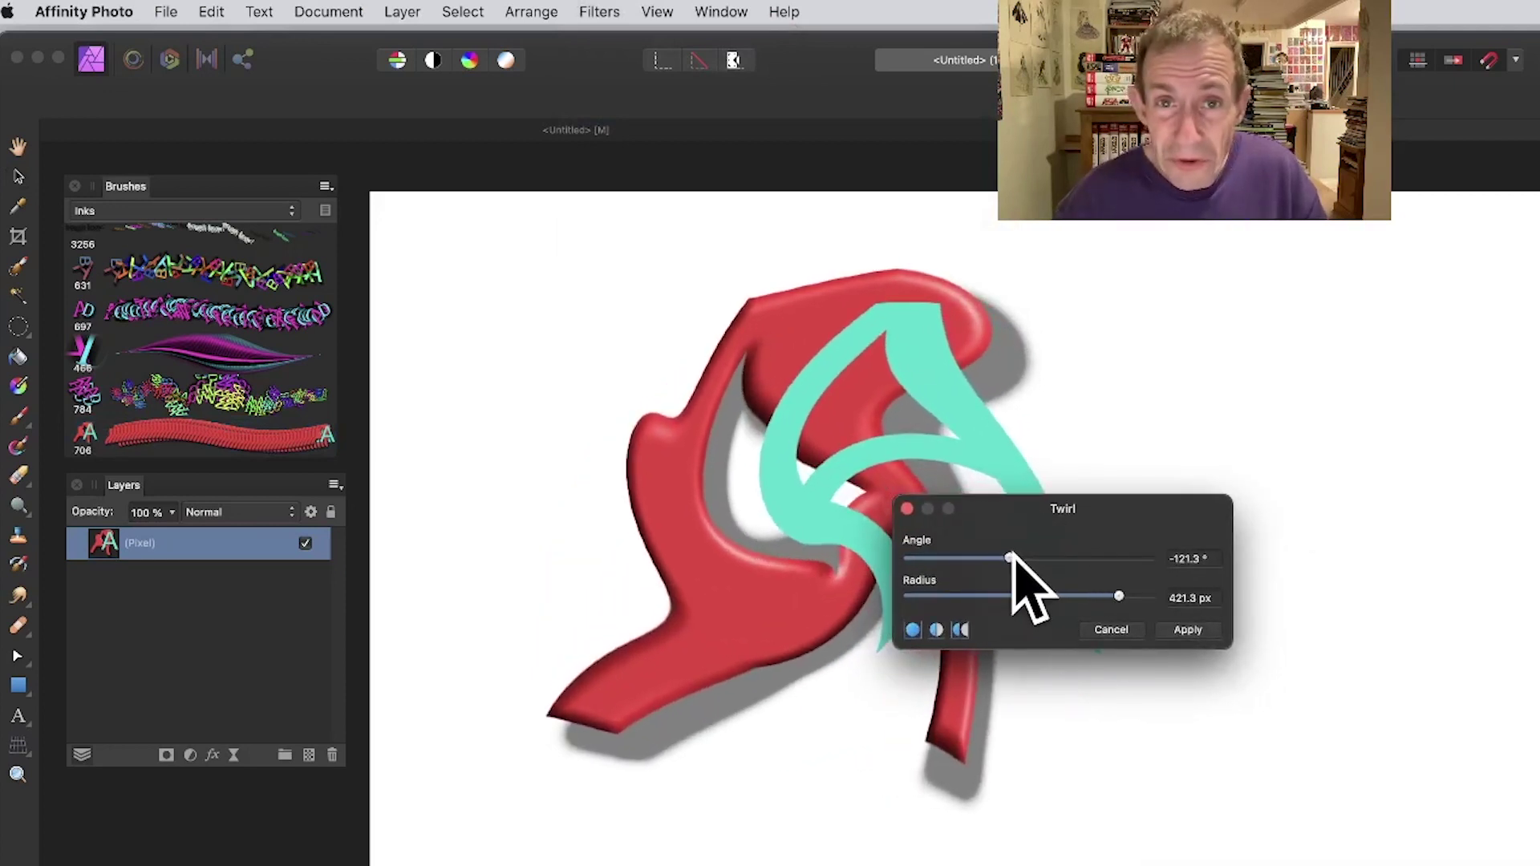
pyautogui.moveTo(1119, 597)
pyautogui.mouseDown()
pyautogui.moveTo(1093, 597)
pyautogui.moveTo(1142, 597)
pyautogui.mouseUp()
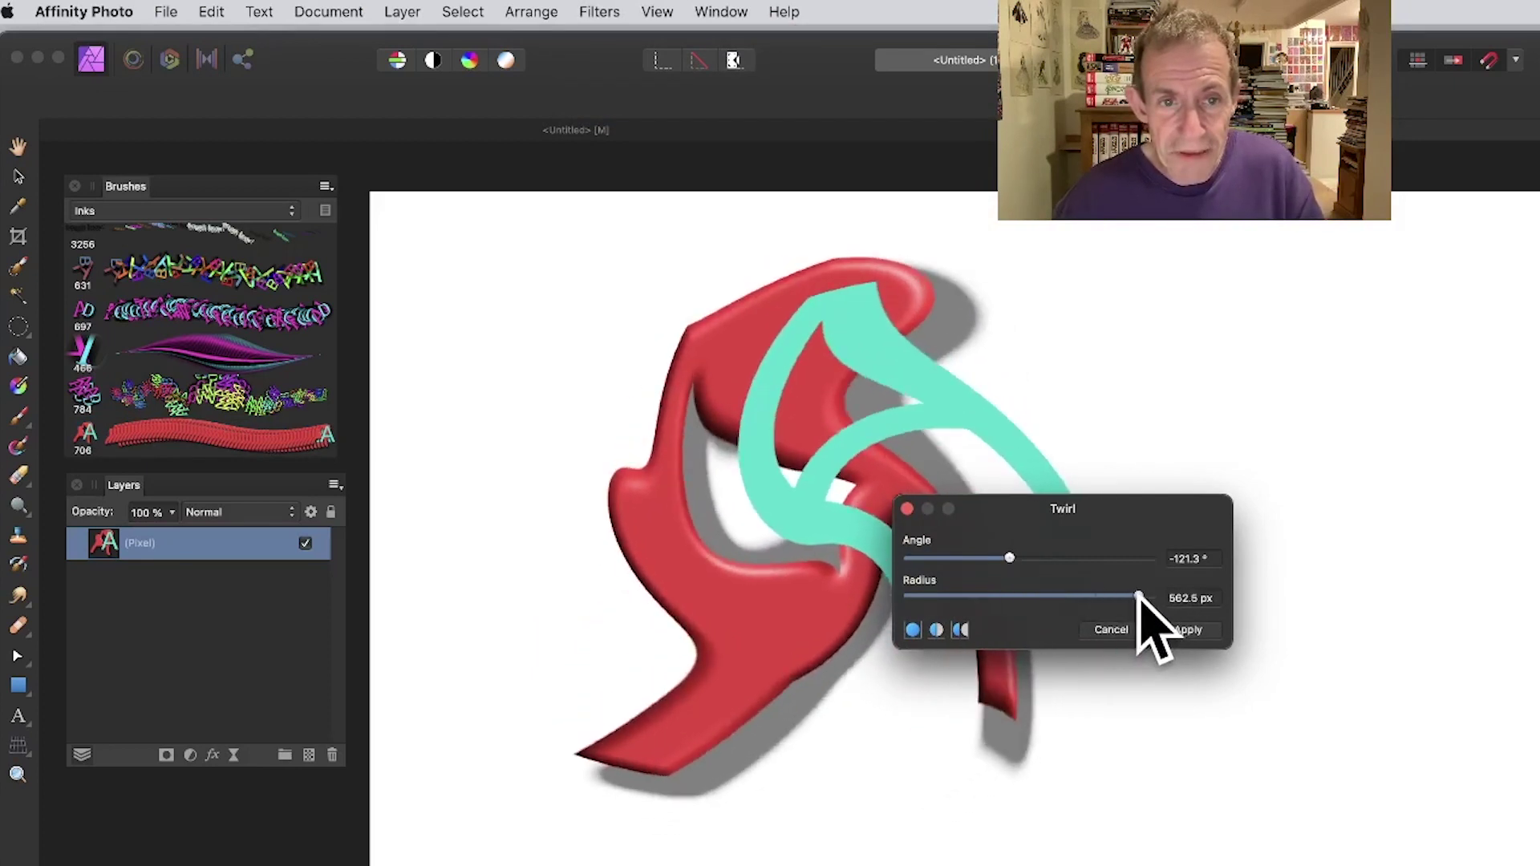
pyautogui.click(1187, 630)
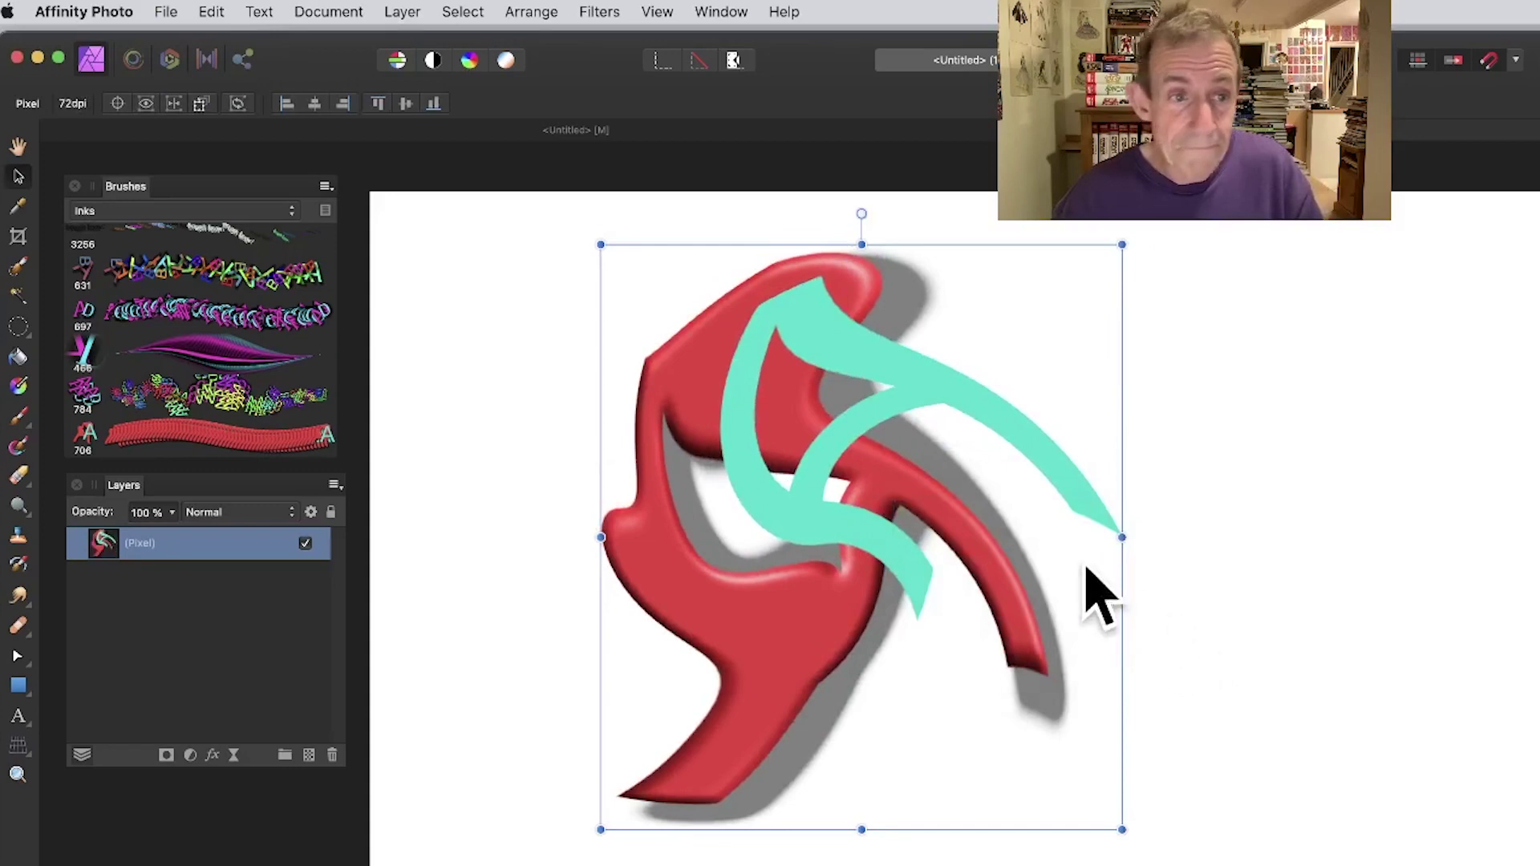
# - Add an outer shadow to the twirled letters with 0.7 px radius, 4.3 px offset and 31% intensity
pyautogui.click(213, 756)
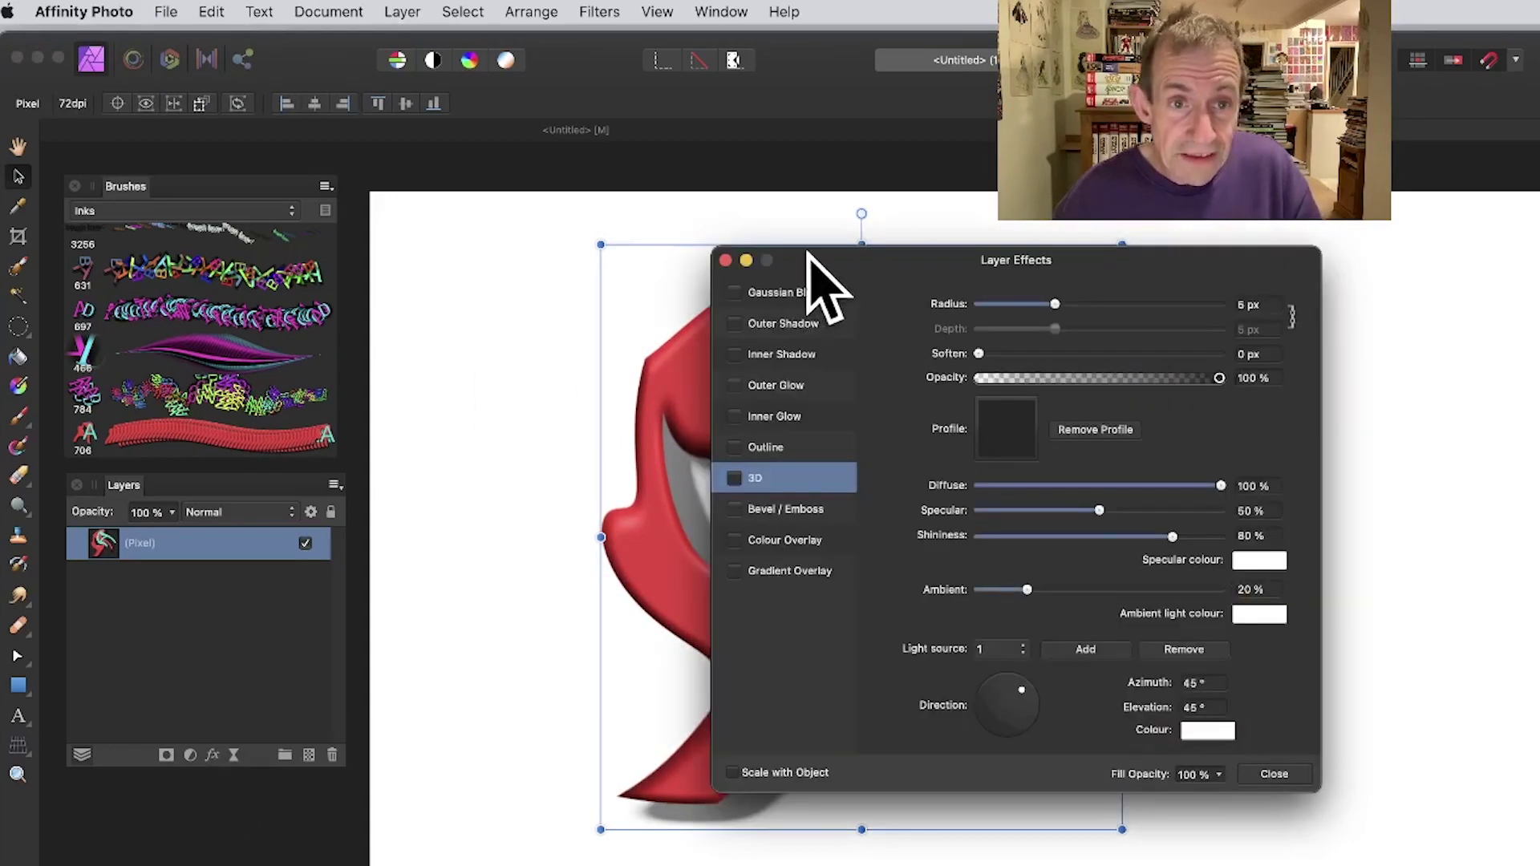
pyautogui.moveTo(811, 254); pyautogui.dragTo(992, 247)
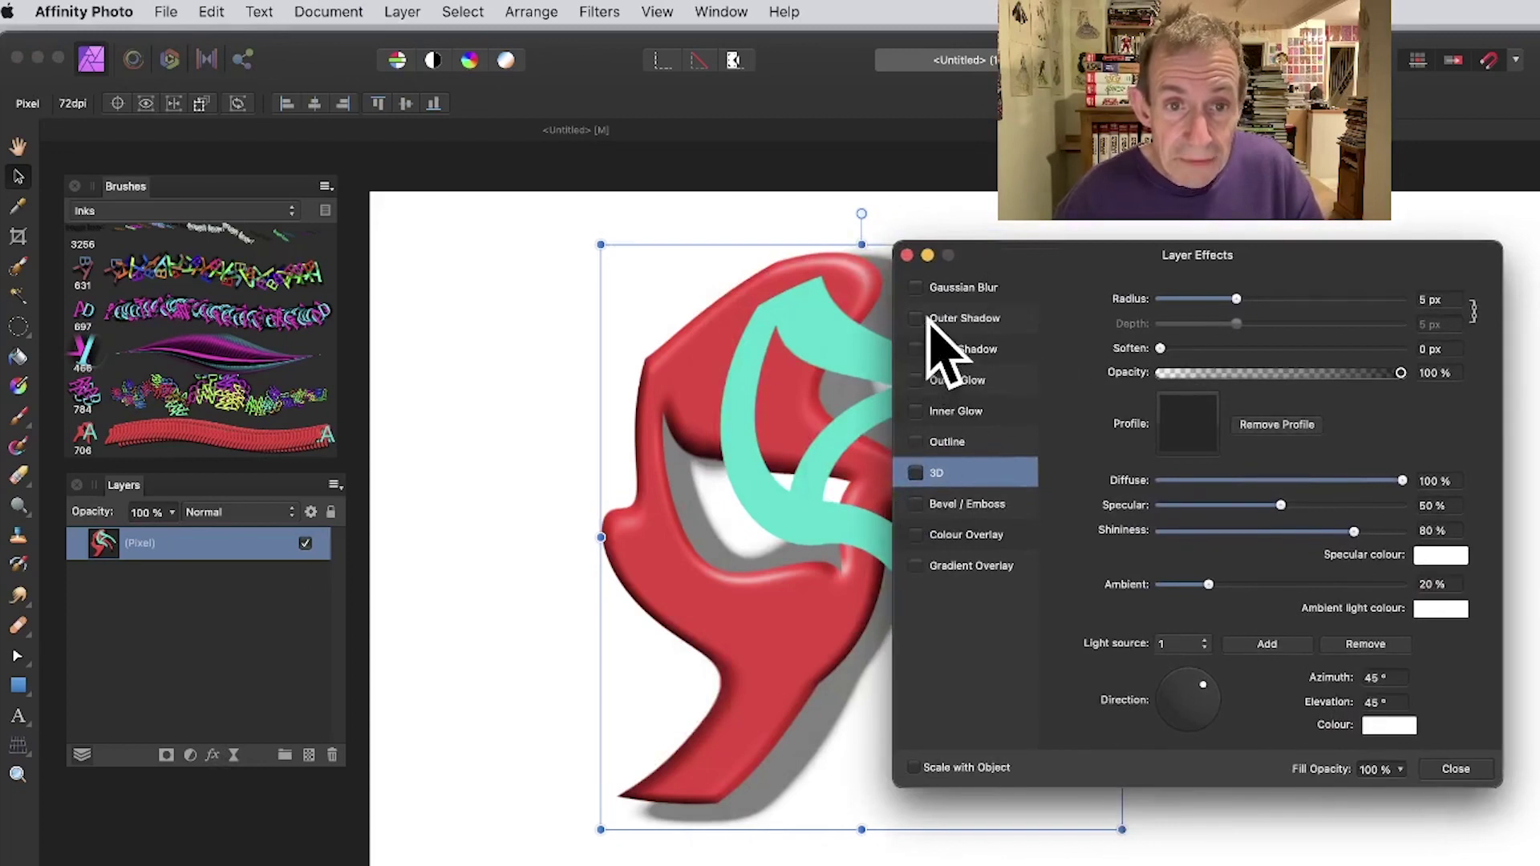
pyautogui.click(958, 319)
pyautogui.moveTo(1160, 348); pyautogui.dragTo(1234, 399)
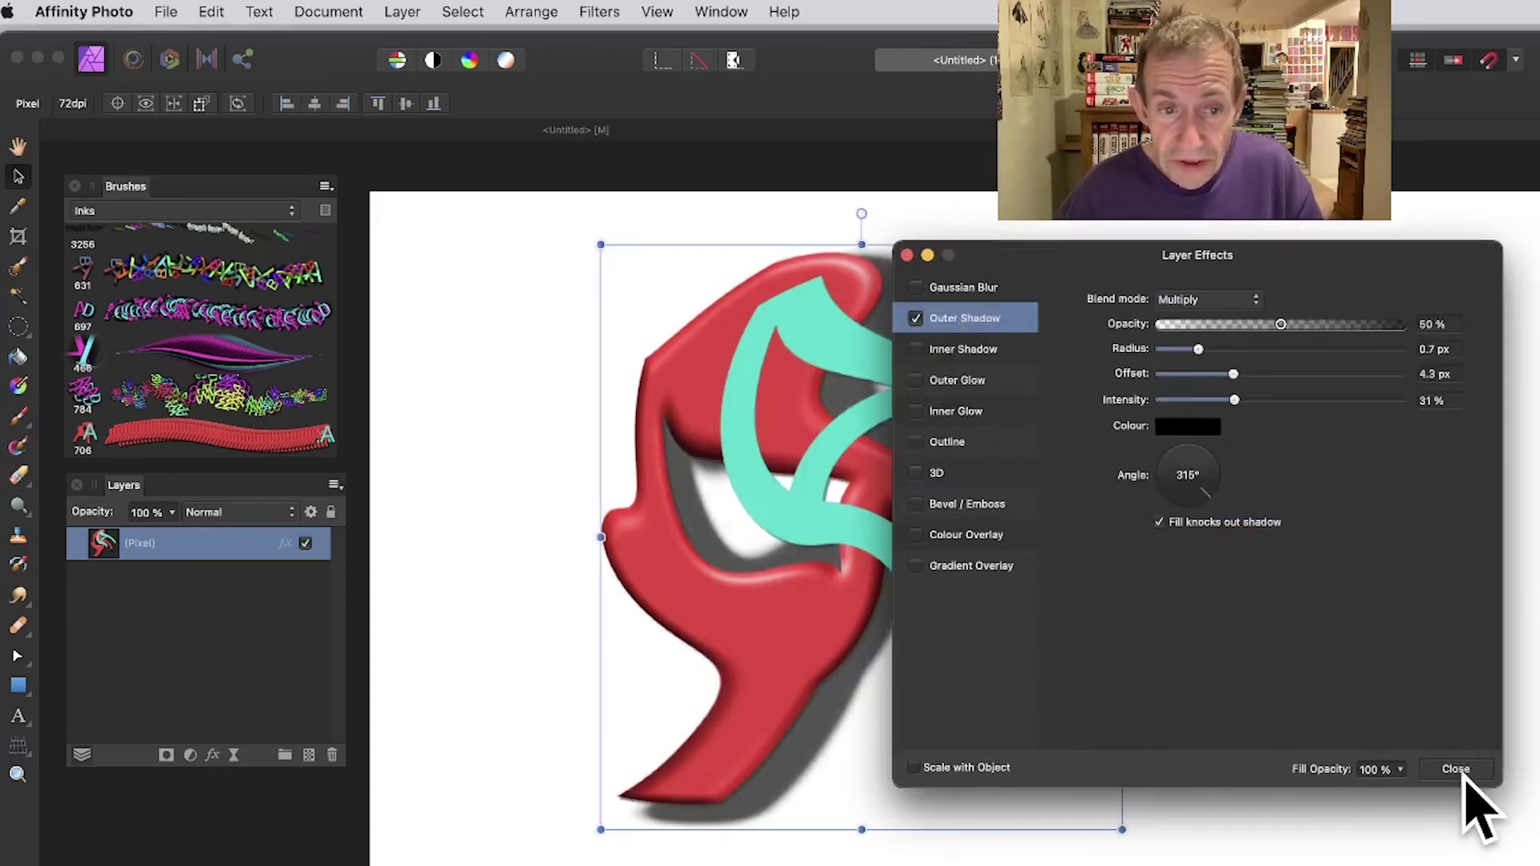
# - Add a 3D layer effect with a 25.3 px radius to the twirled letters
pyautogui.click(915, 473)
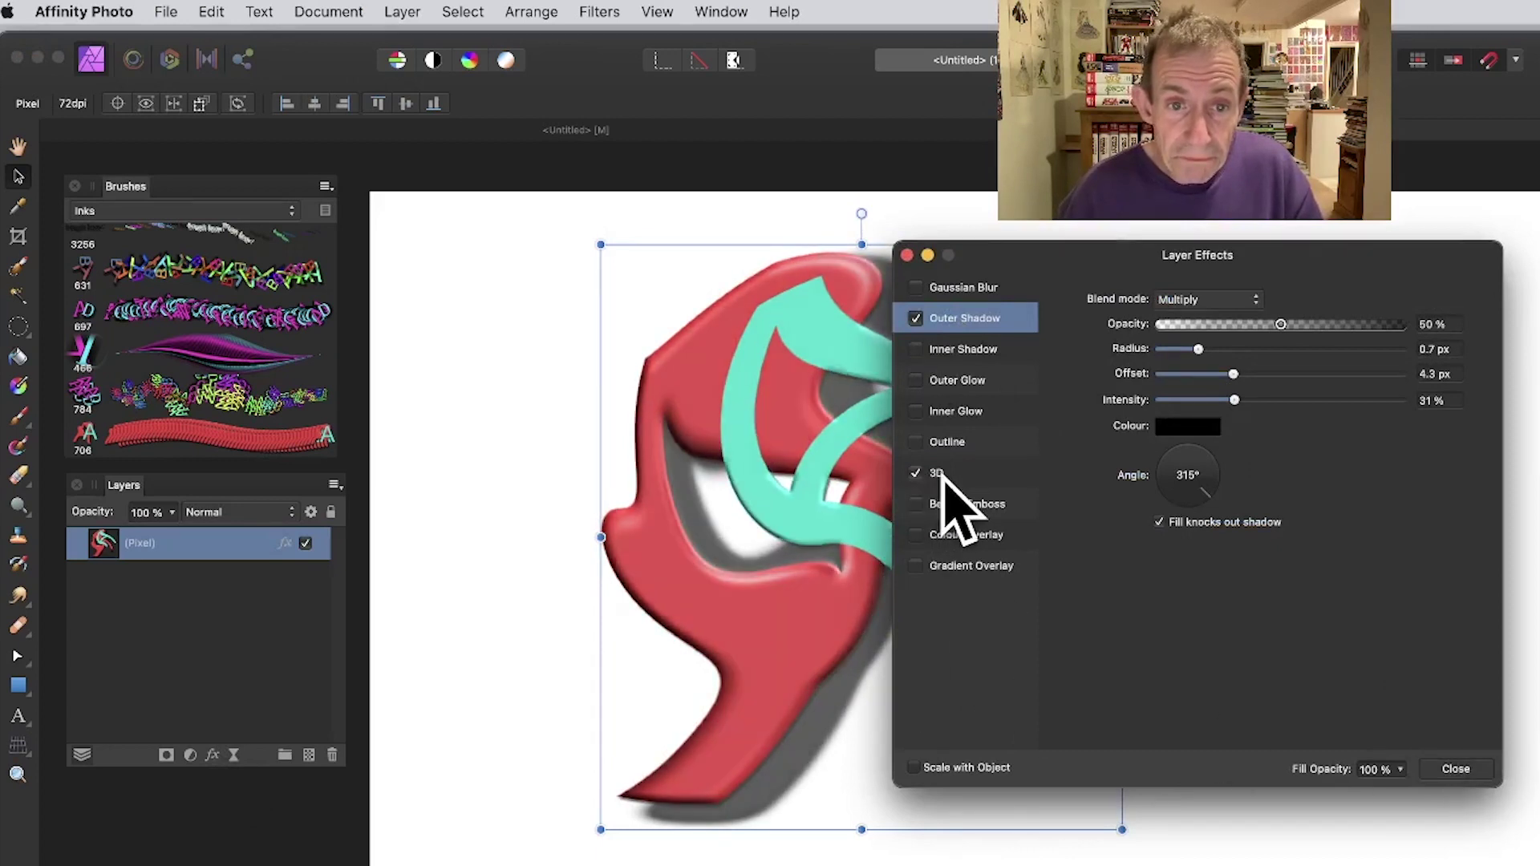
pyautogui.moveTo(1262, 299); pyautogui.dragTo(1306, 300)
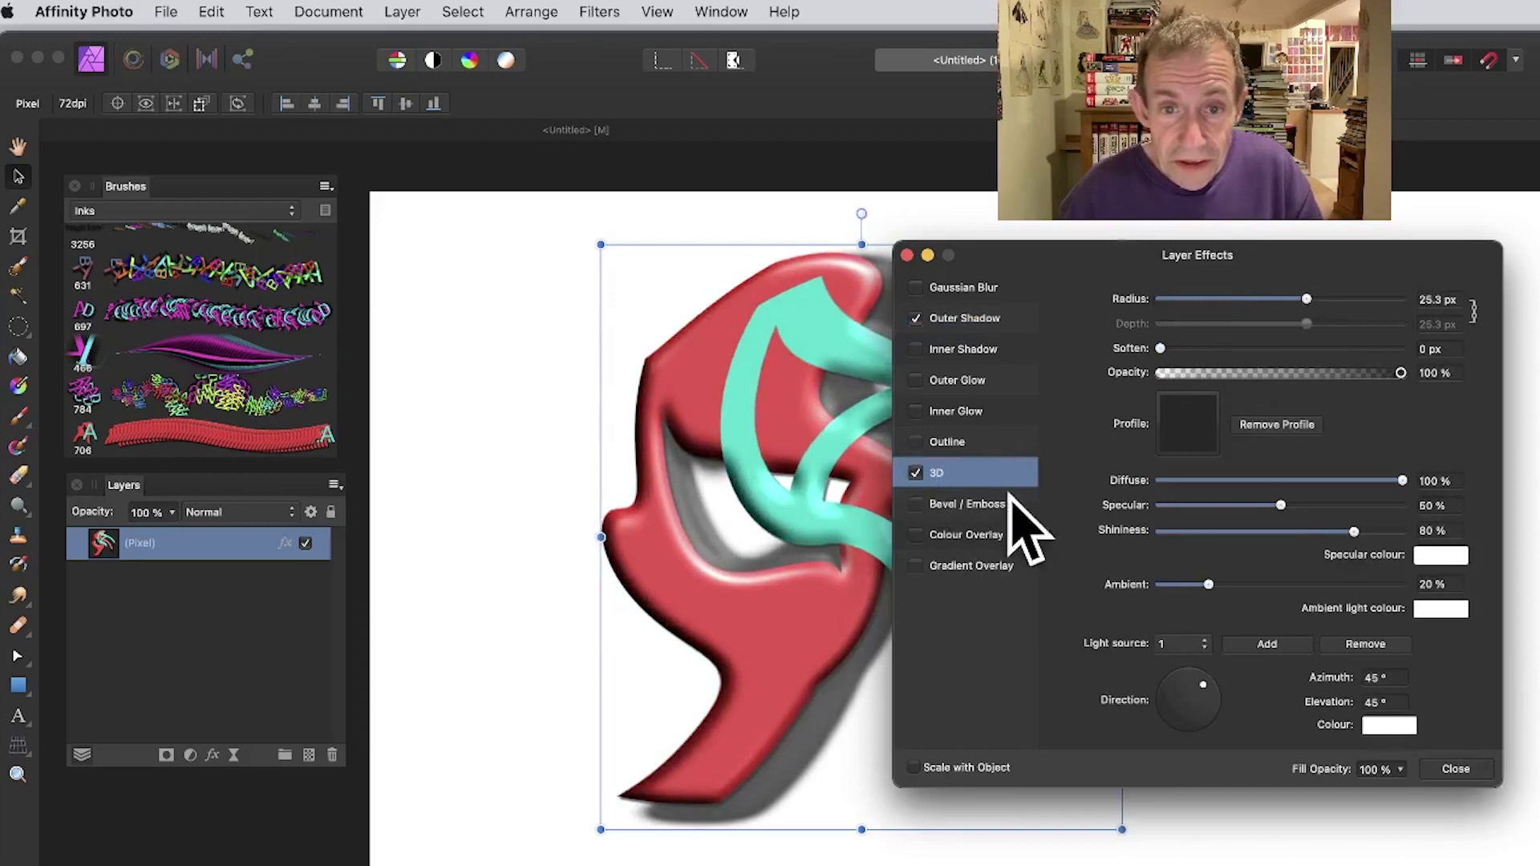
pyautogui.click(1455, 769)
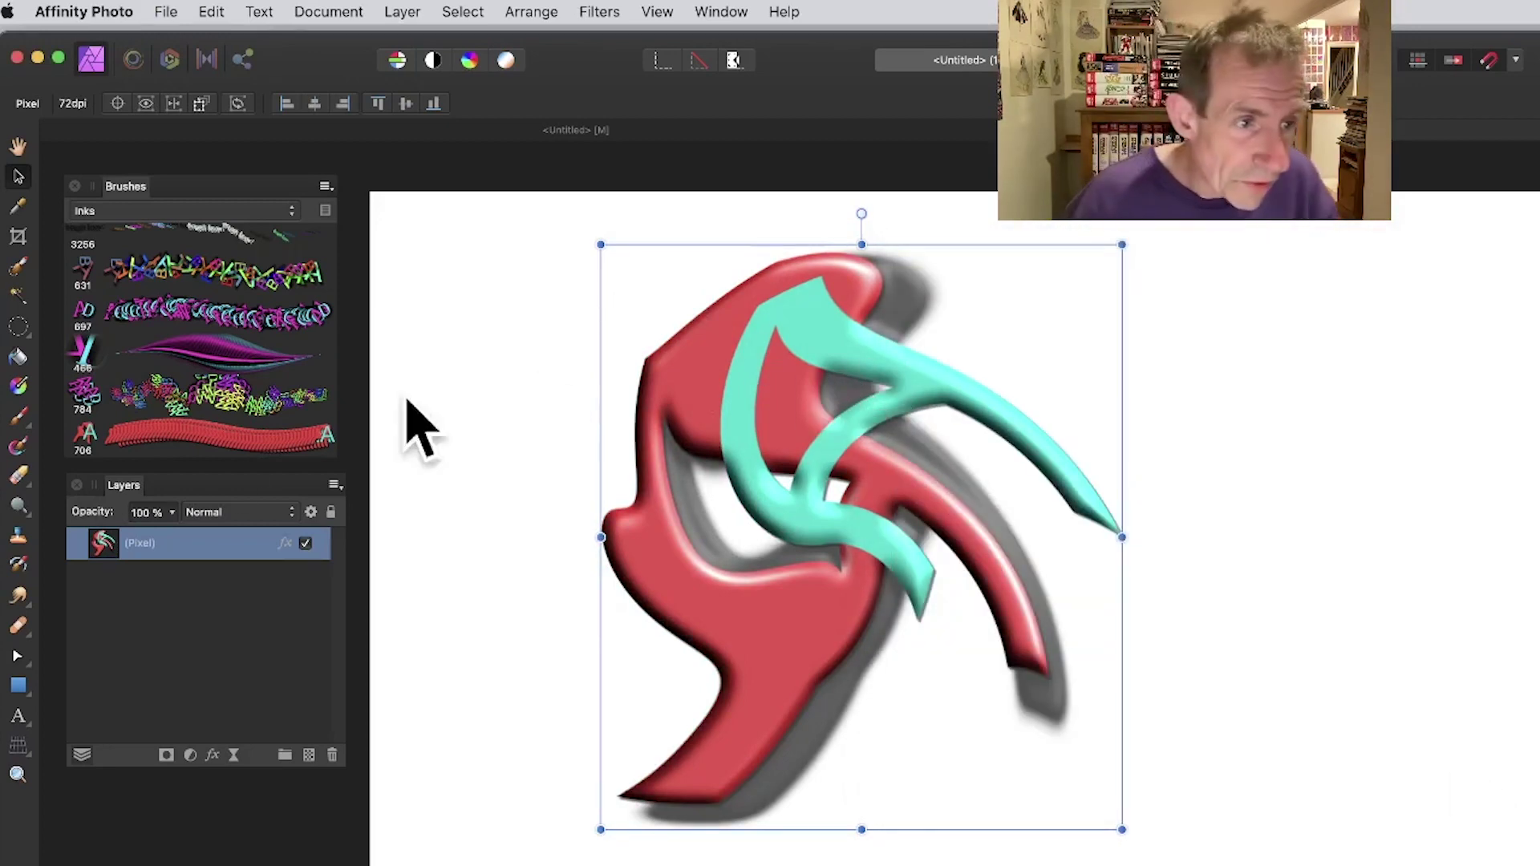
pyautogui.click(211, 756)
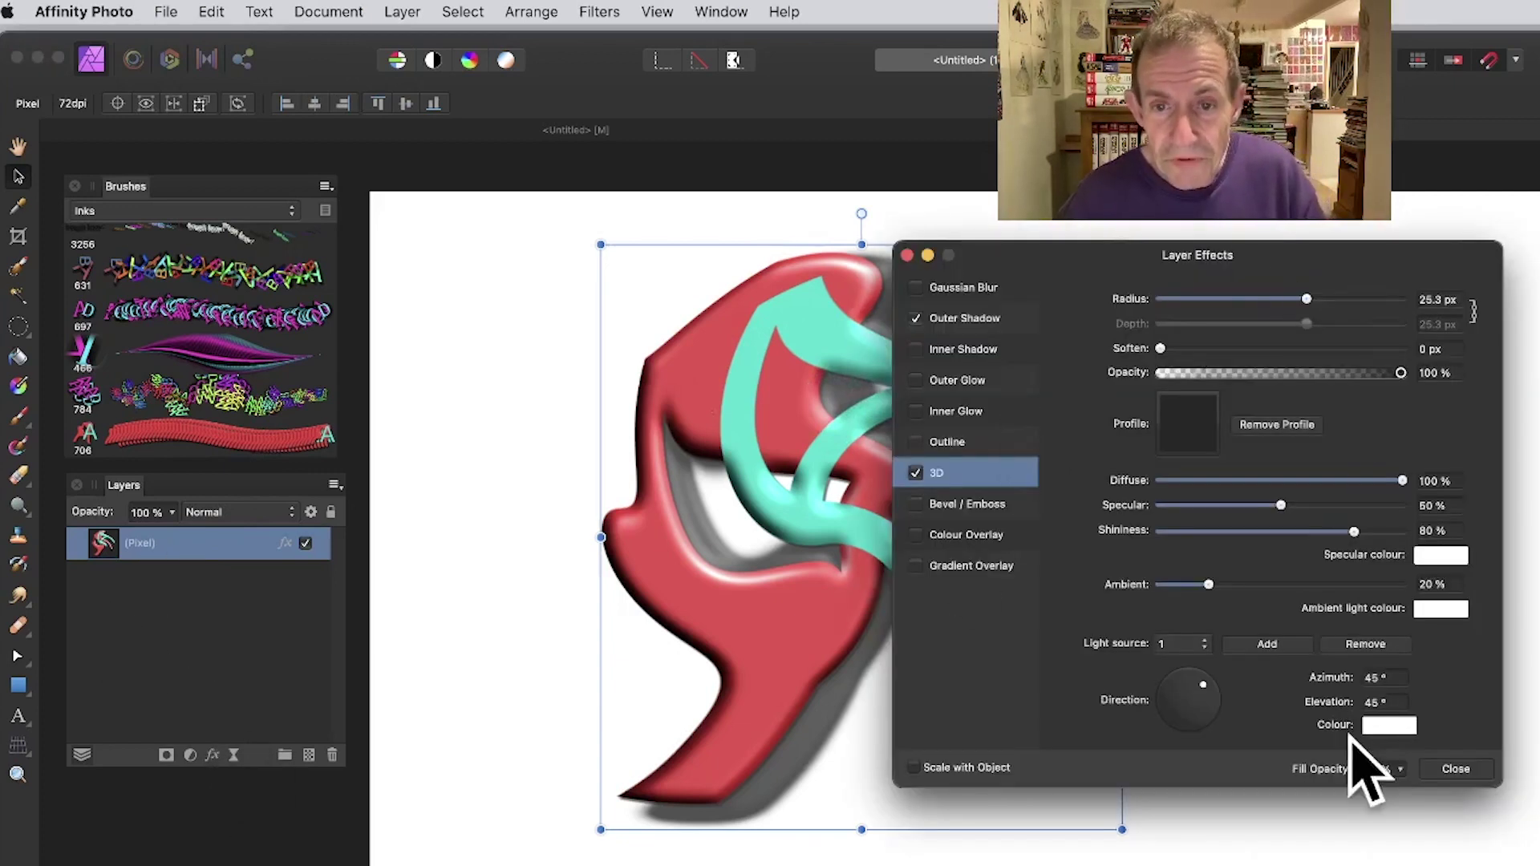
pyautogui.click(1453, 769)
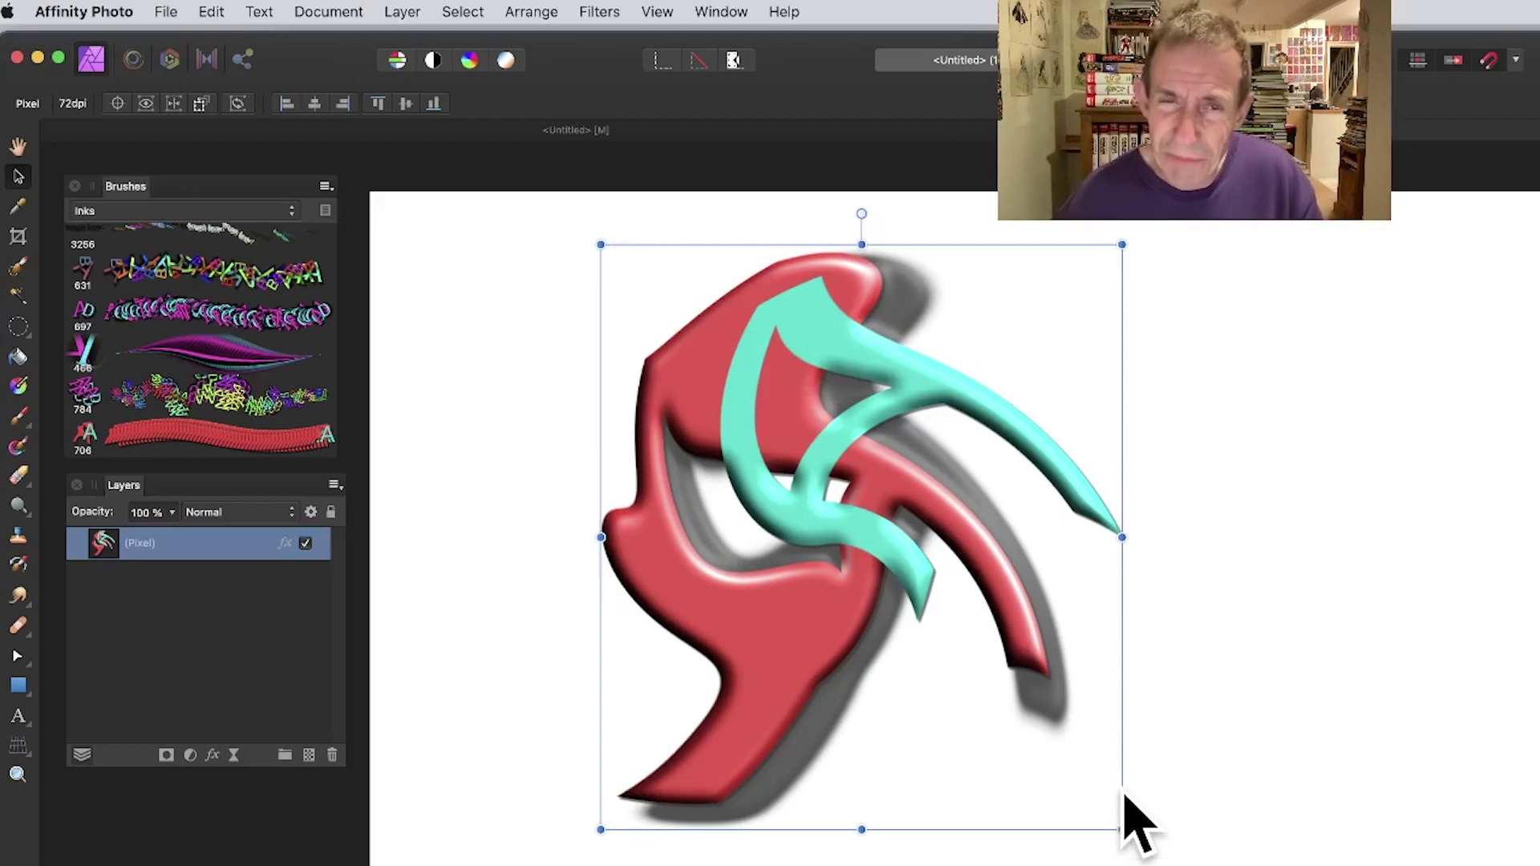
# - Scale the twirled letters down slightly and create a new brush from them
pyautogui.moveTo(1120, 826); pyautogui.dragTo(1054, 754)
pyautogui.moveTo(839, 475); pyautogui.dragTo(836, 484)
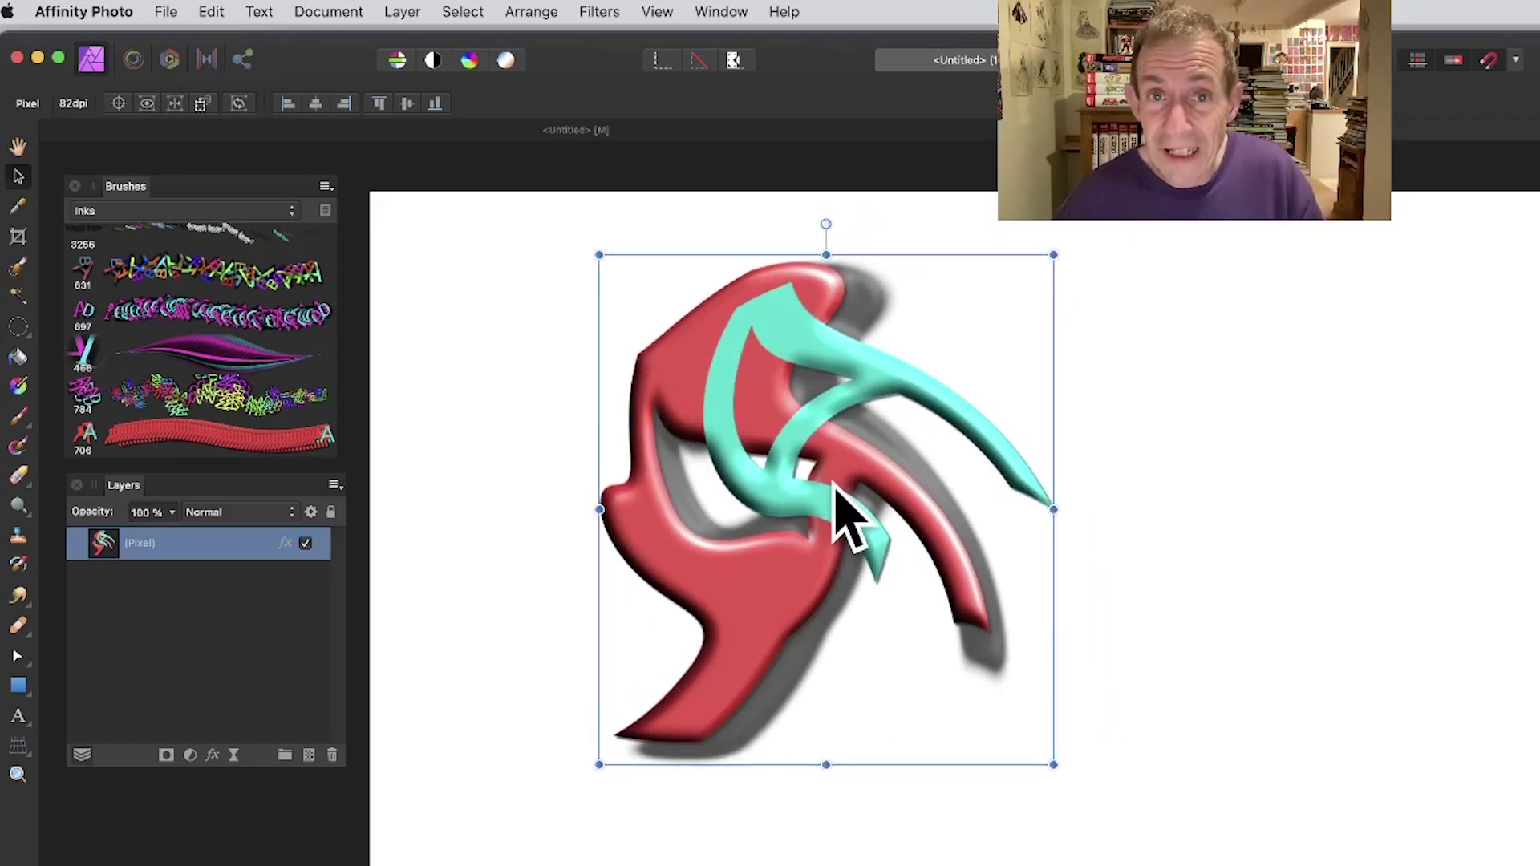
pyautogui.click(324, 186)
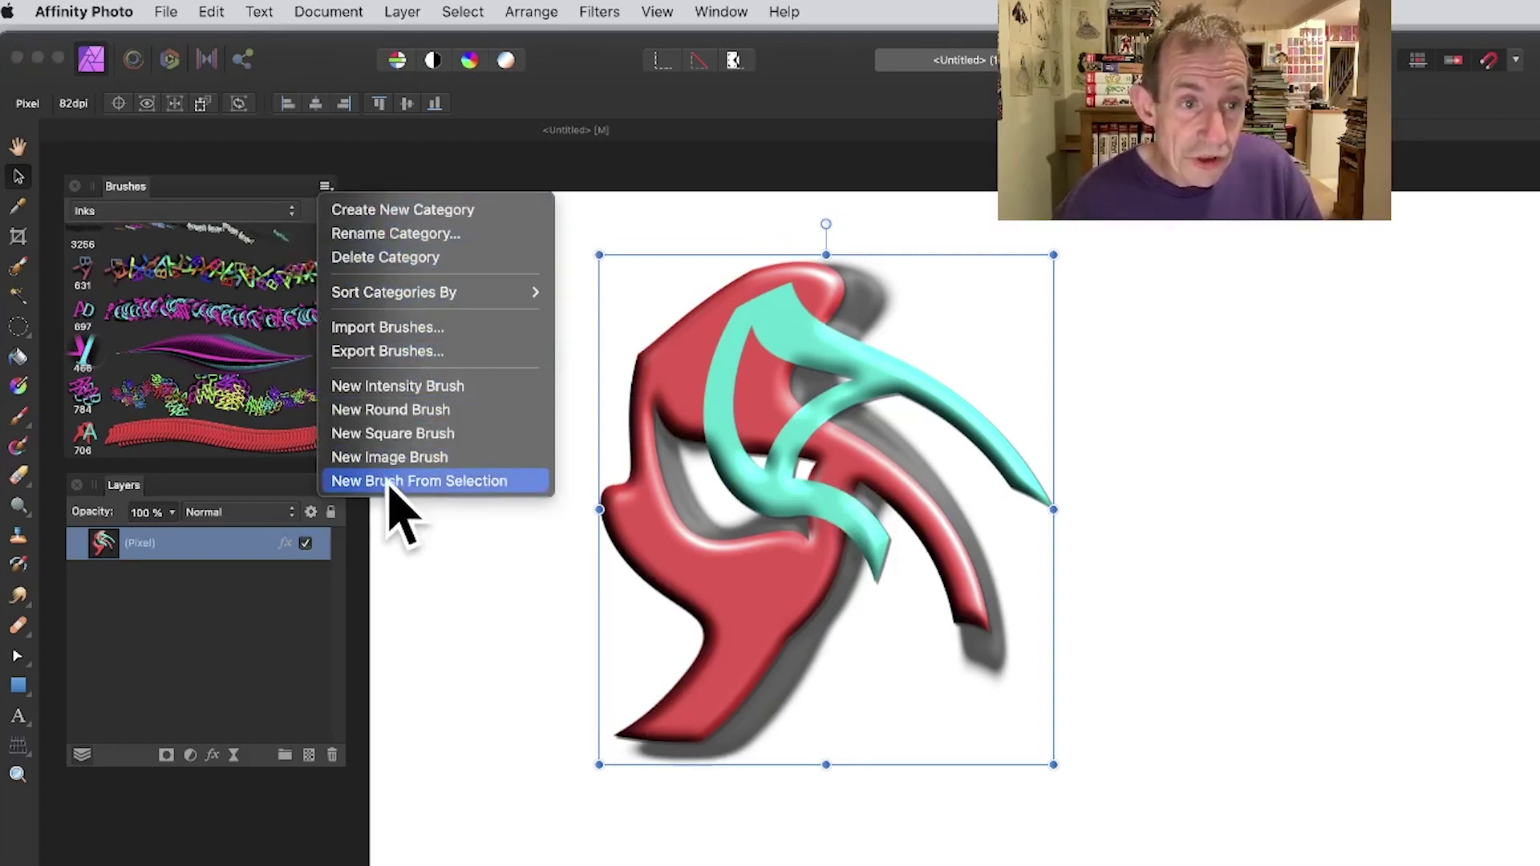
pyautogui.click(463, 481)
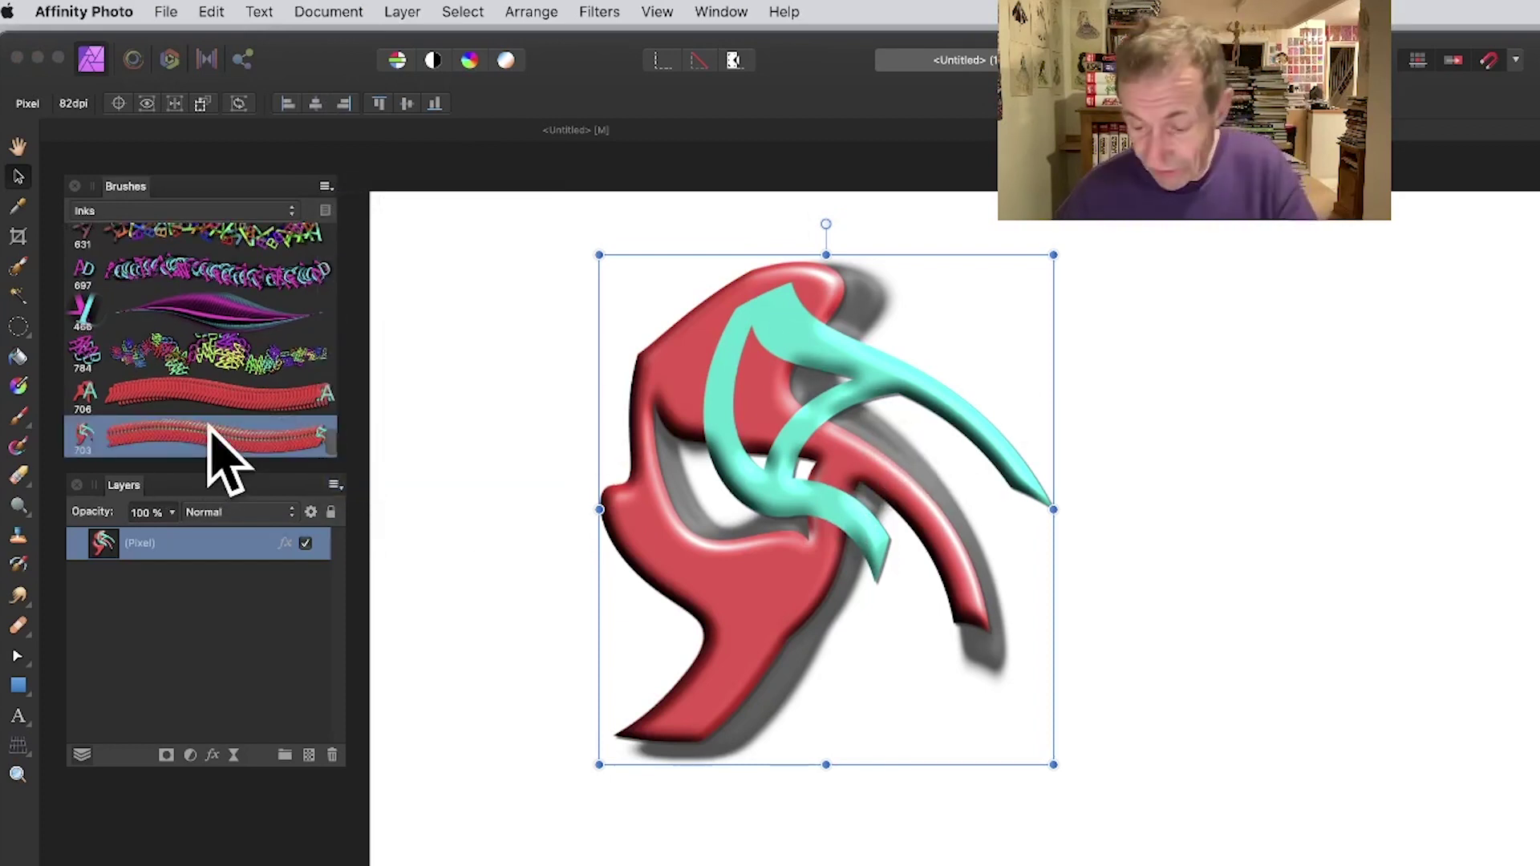
# - Delete the twirled letters from the canvas, and set the new brush's size jitter to 67% and its hue jitter controller to Random
pyautogui.press('Delete')
pyautogui.doubleClick(200, 448)
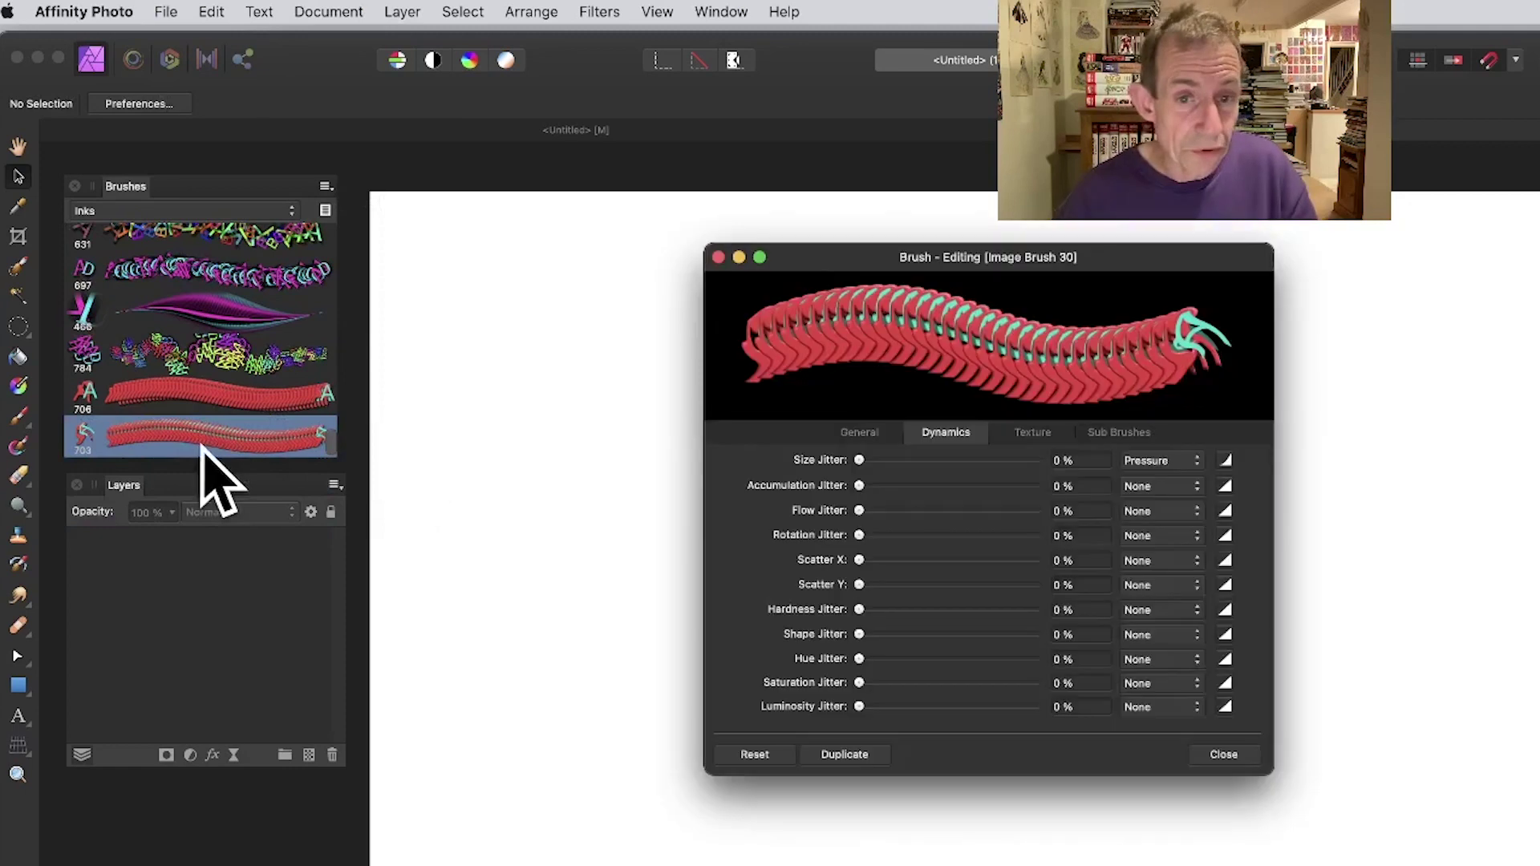
pyautogui.moveTo(871, 460); pyautogui.dragTo(976, 460)
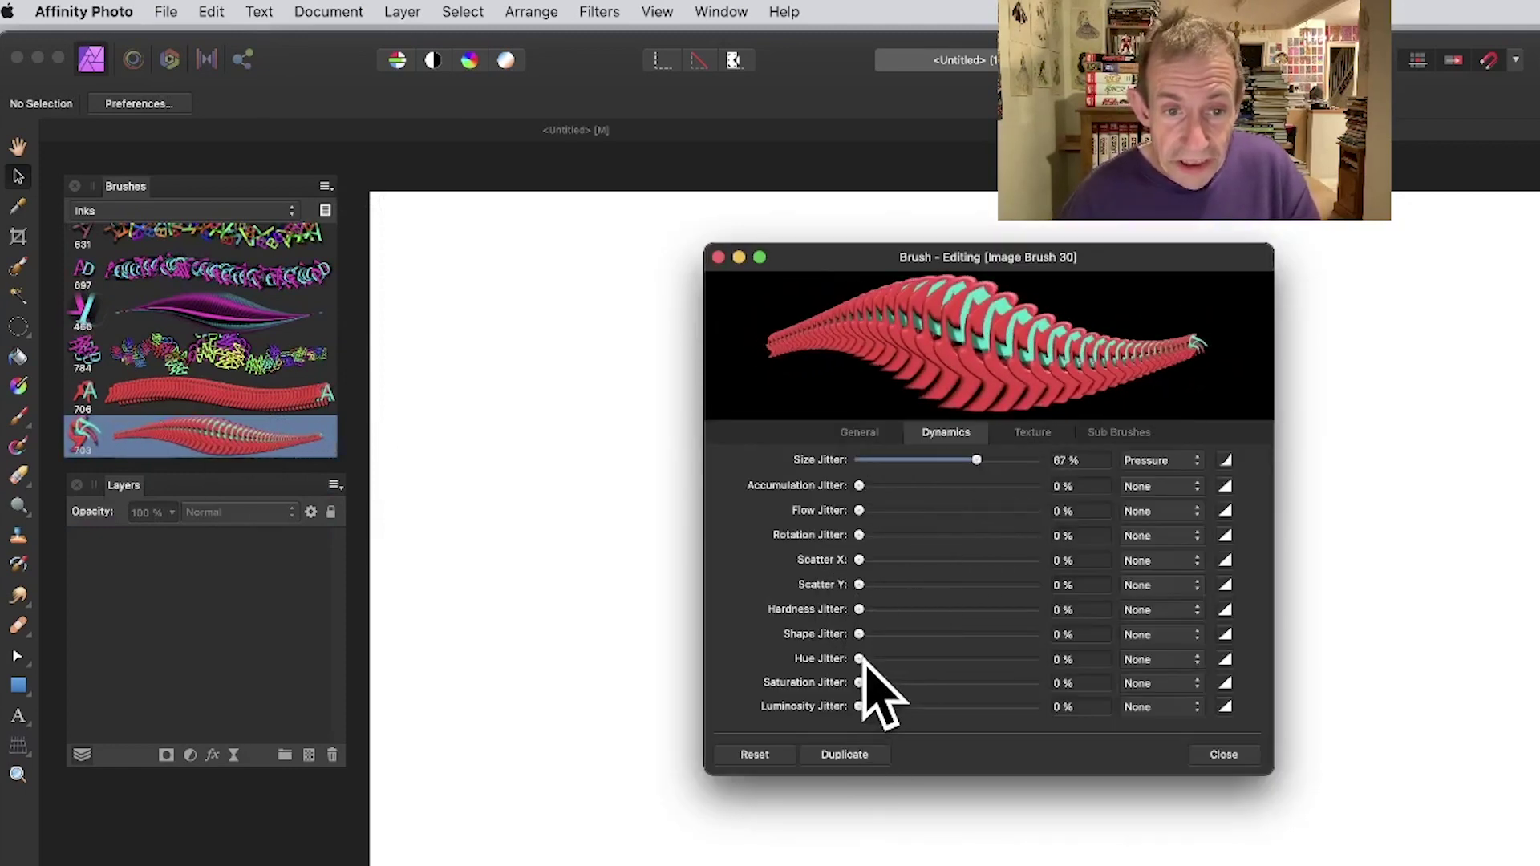
pyautogui.moveTo(859, 660); pyautogui.dragTo(743, 631)
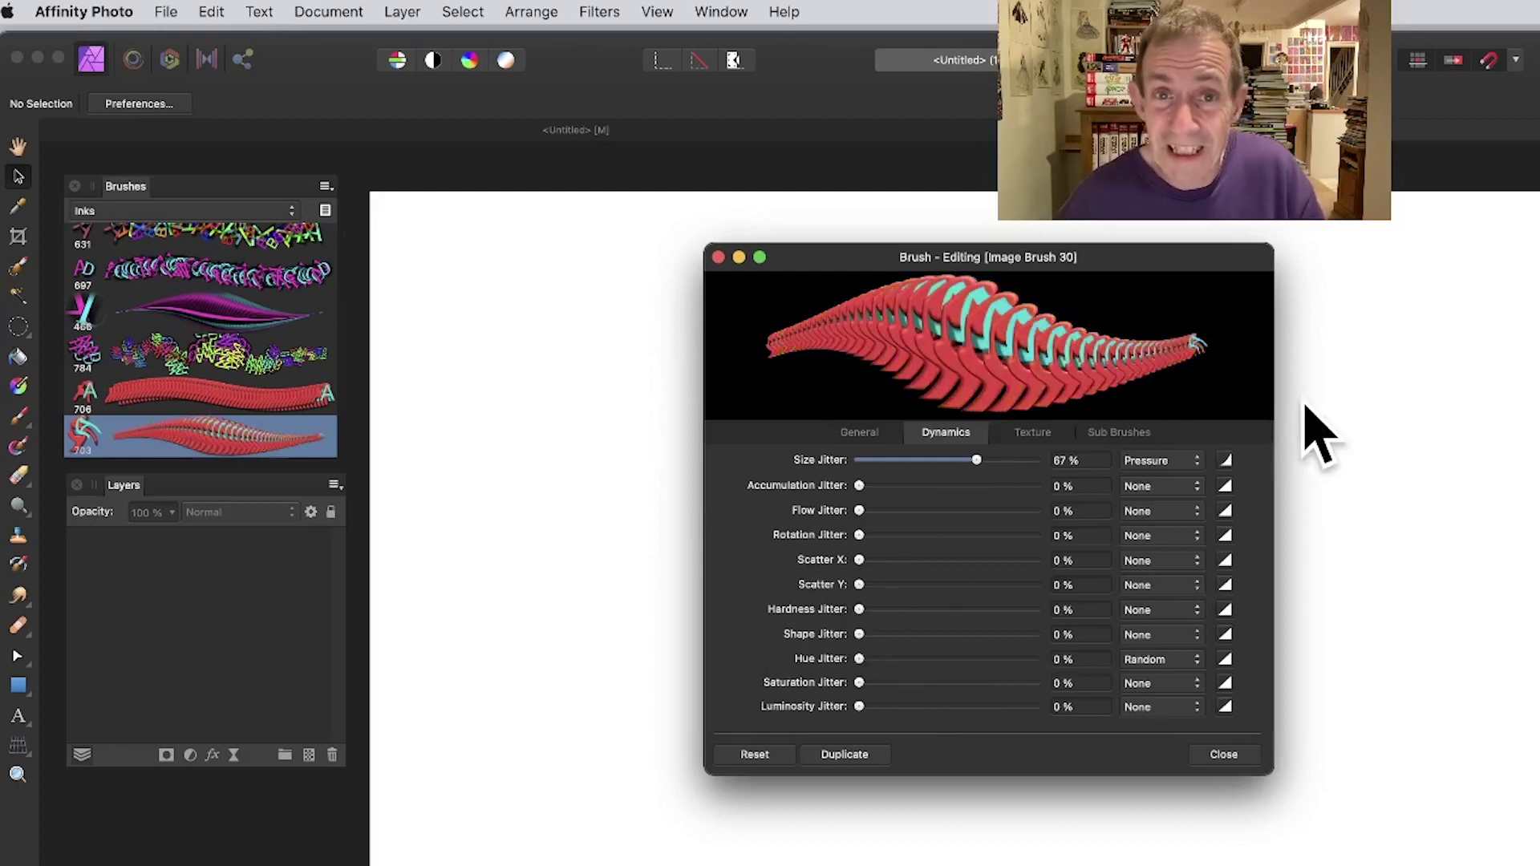
# - Increase the twirled letter brush's spacing so that its individual stamps separate
pyautogui.click(866, 431)
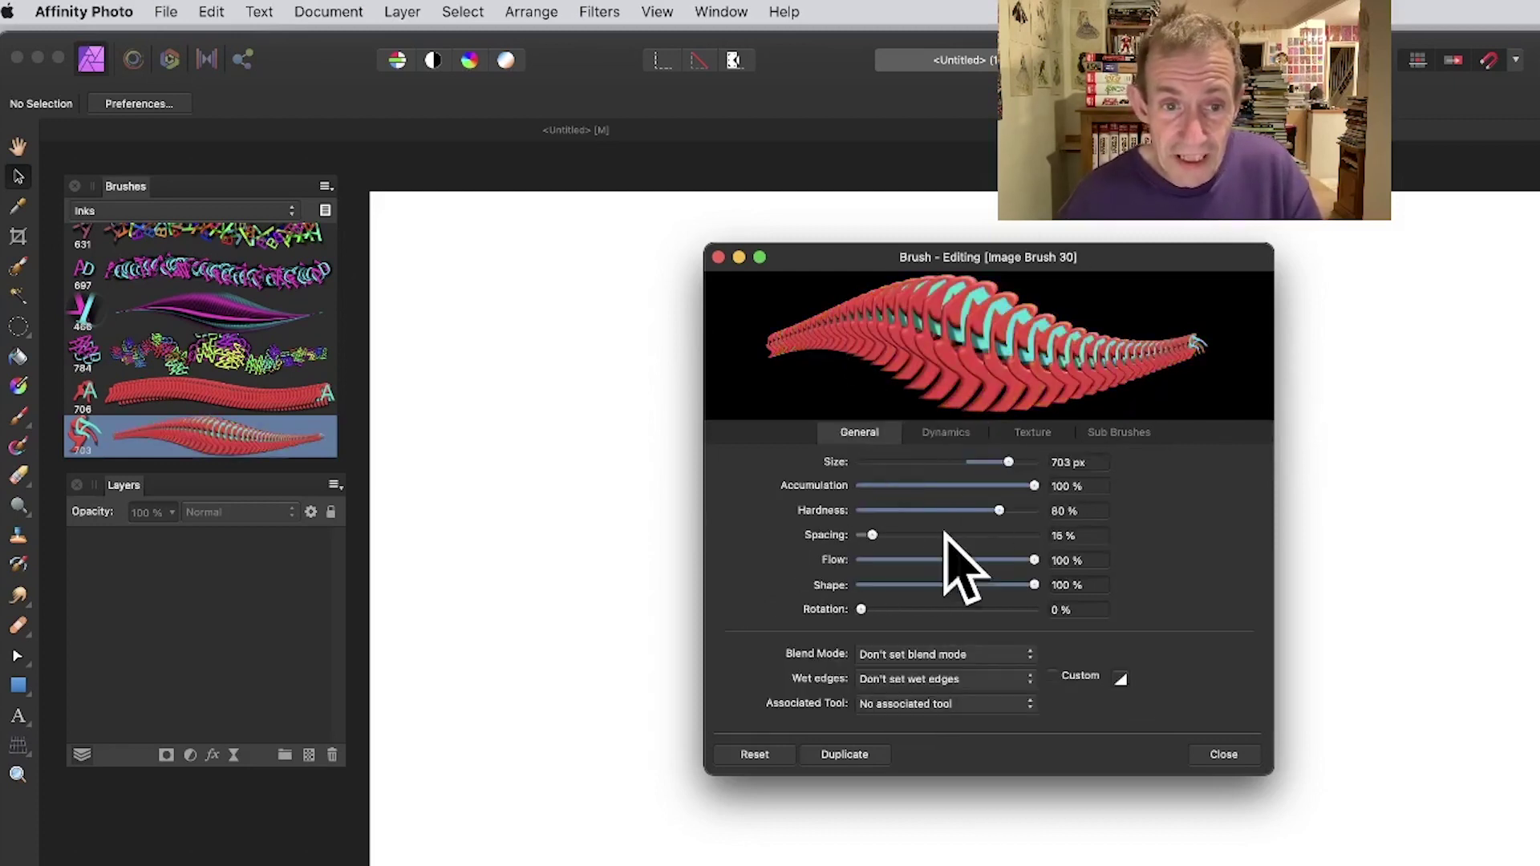
pyautogui.moveTo(870, 534); pyautogui.dragTo(907, 534)
pyautogui.click(1235, 755)
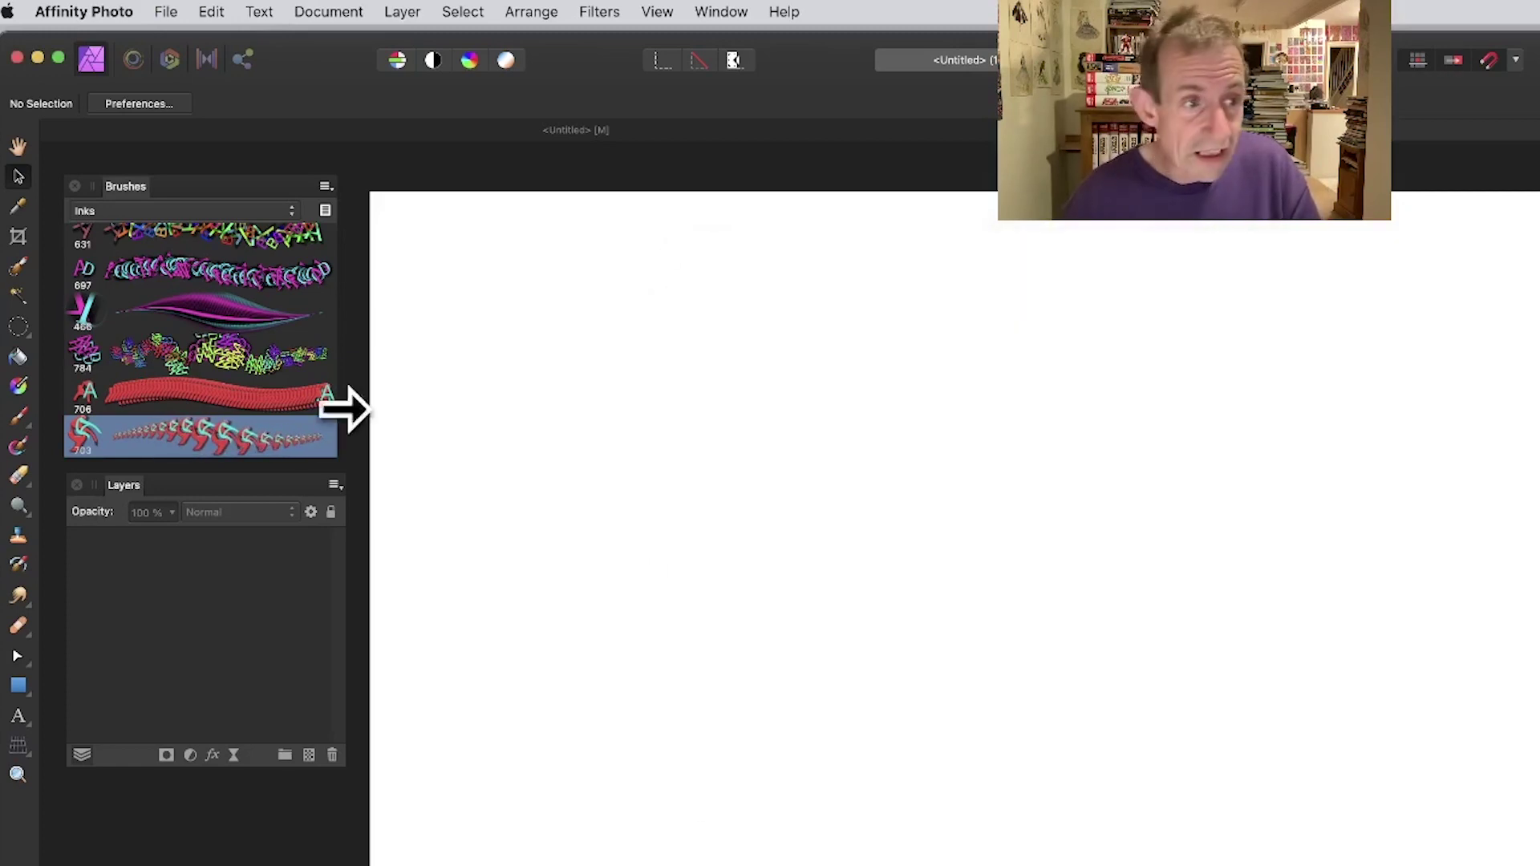
# - Activate the Paint Brush Tool with symmetry set to 4
pyautogui.rightClick(34, 446)
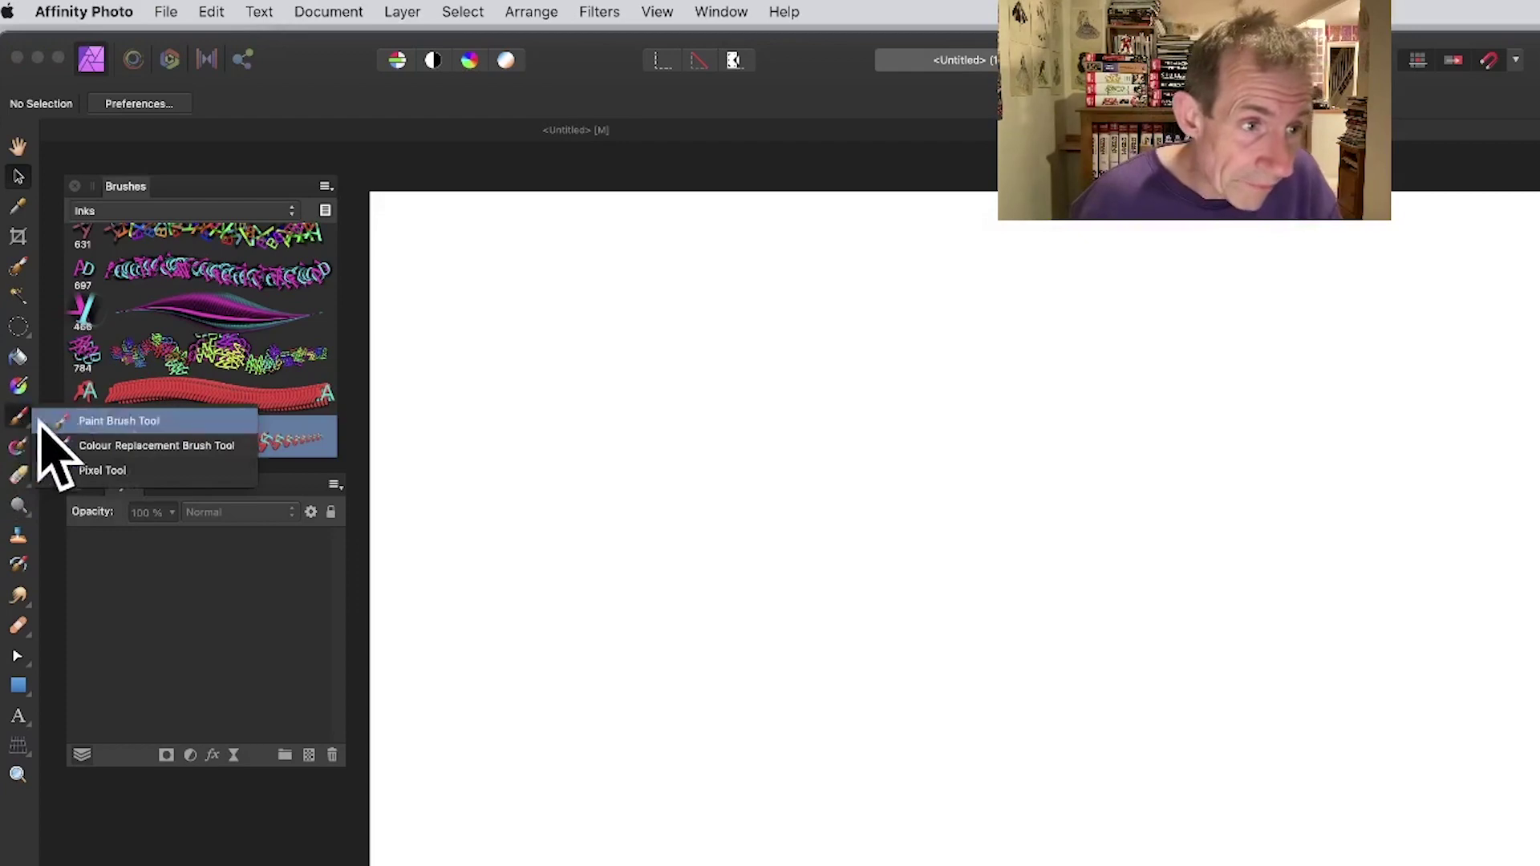
pyautogui.click(51, 421)
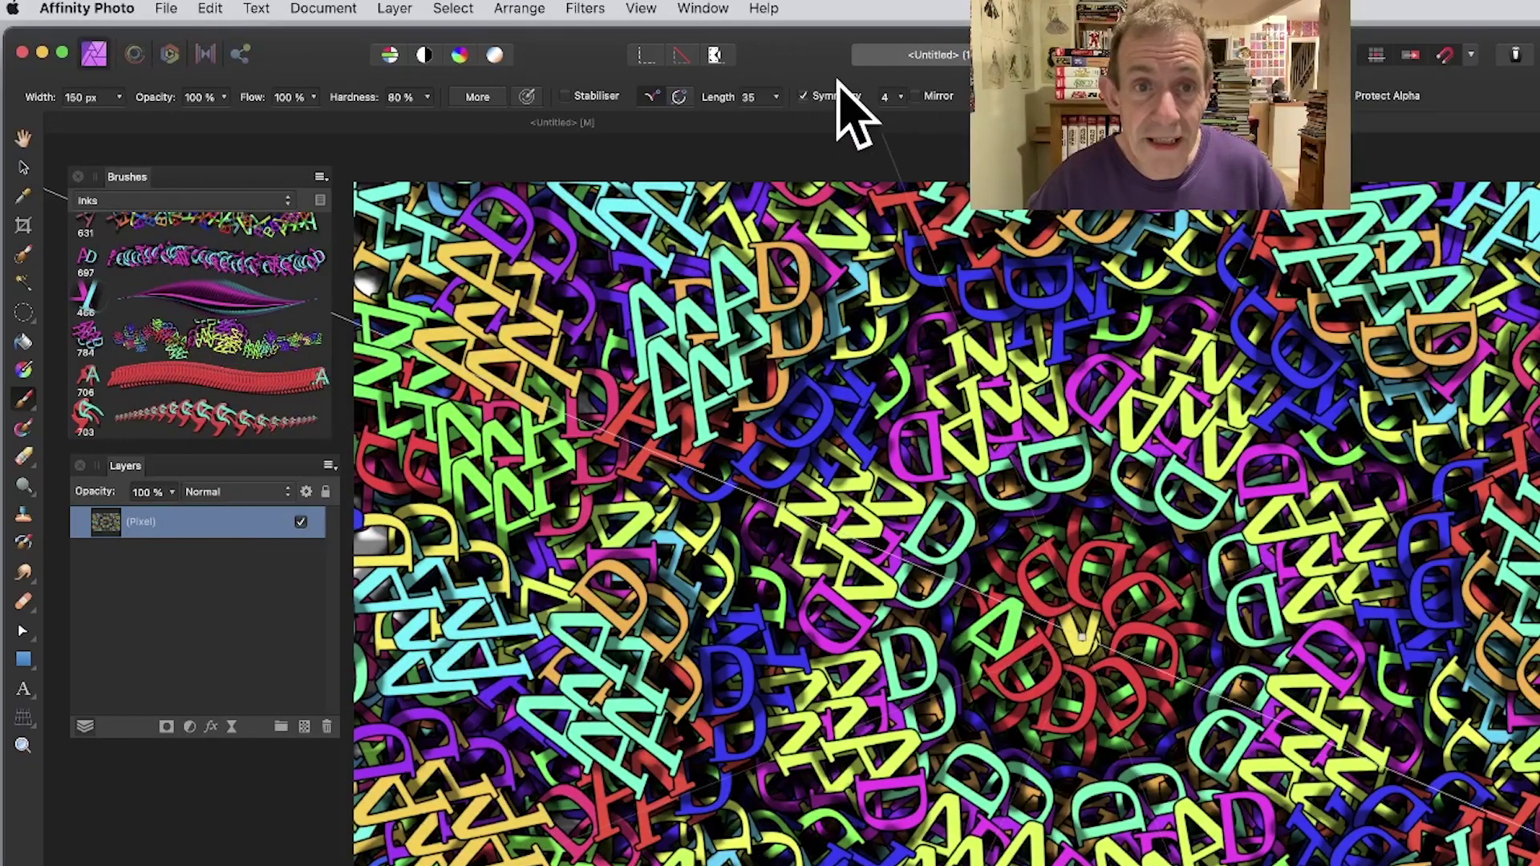
pyautogui.click(805, 95)
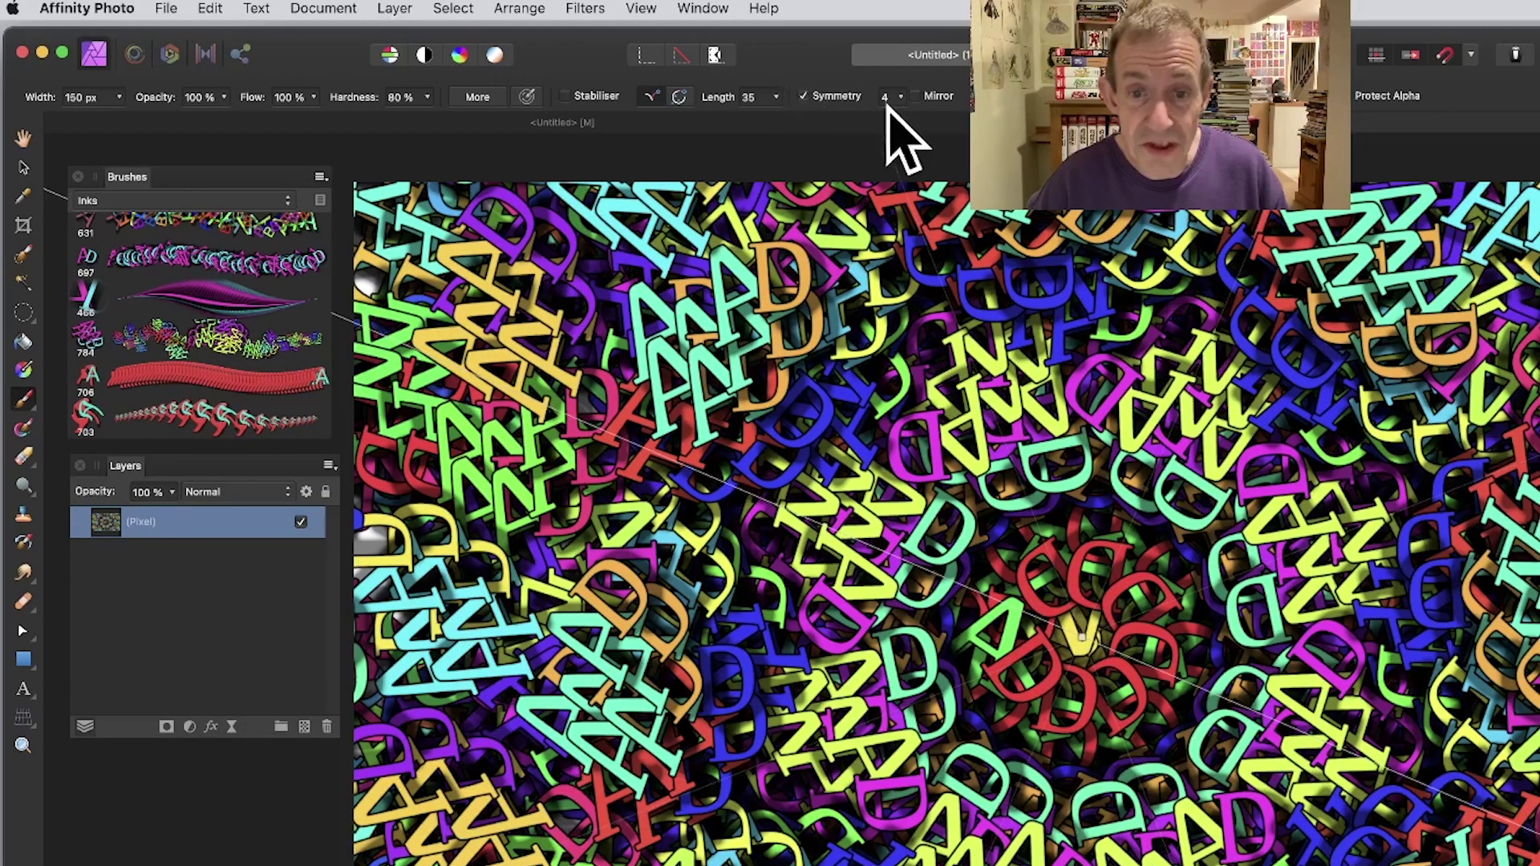
# - Try a symmetrical magenta and cyan stroke around the canvas centre, undo it, and open the symmetry count for adjustment
pyautogui.moveTo(1138, 610)
pyautogui.mouseDown()
pyautogui.moveTo(1187, 562)
pyautogui.moveTo(1139, 706)
pyautogui.moveTo(1251, 658)
pyautogui.moveTo(1227, 614)
pyautogui.mouseUp()
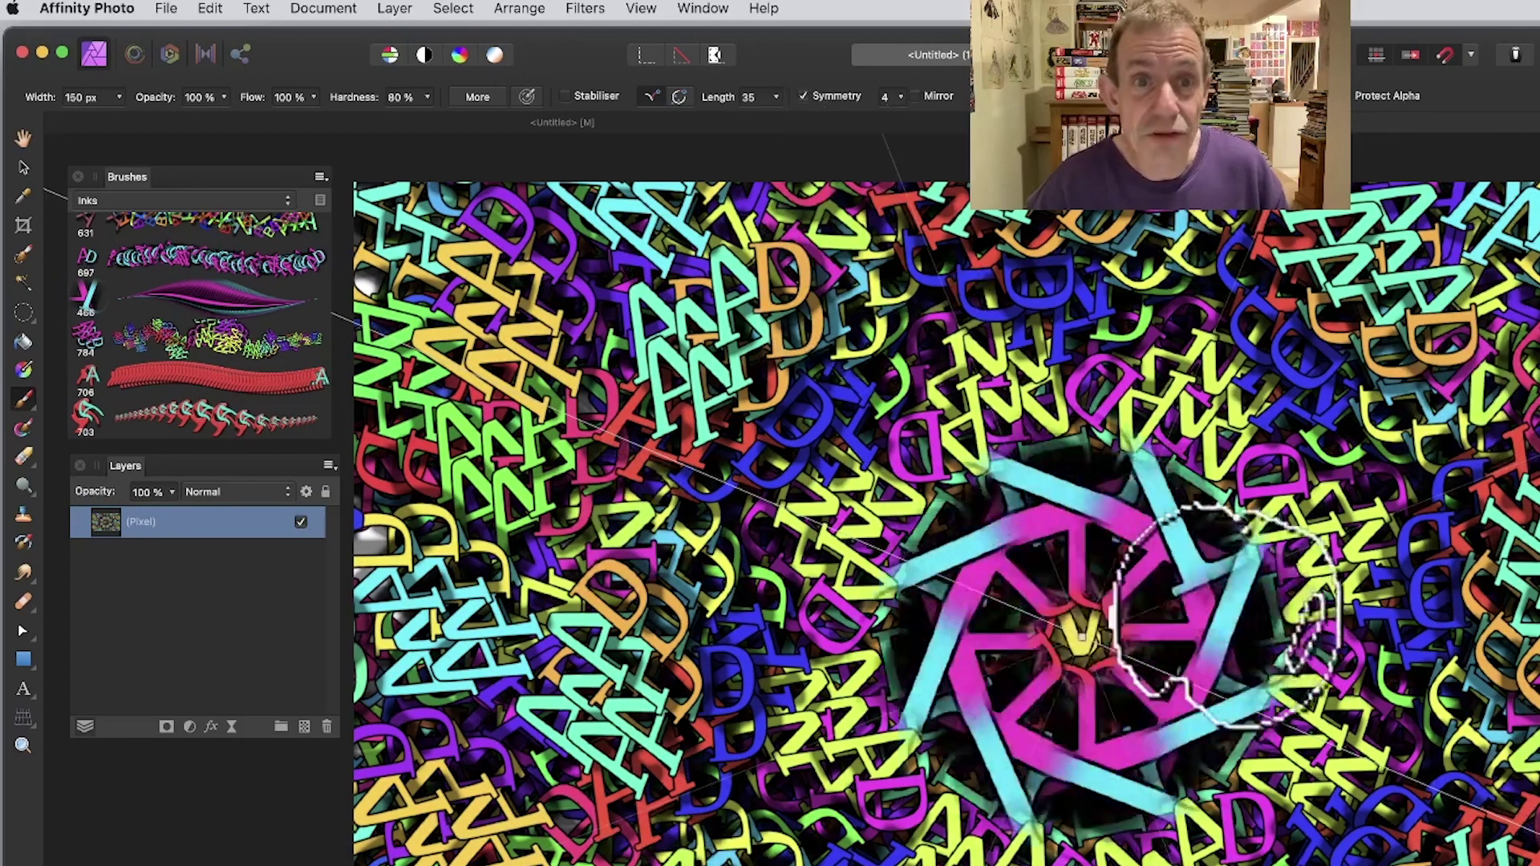
pyautogui.press('super+z')
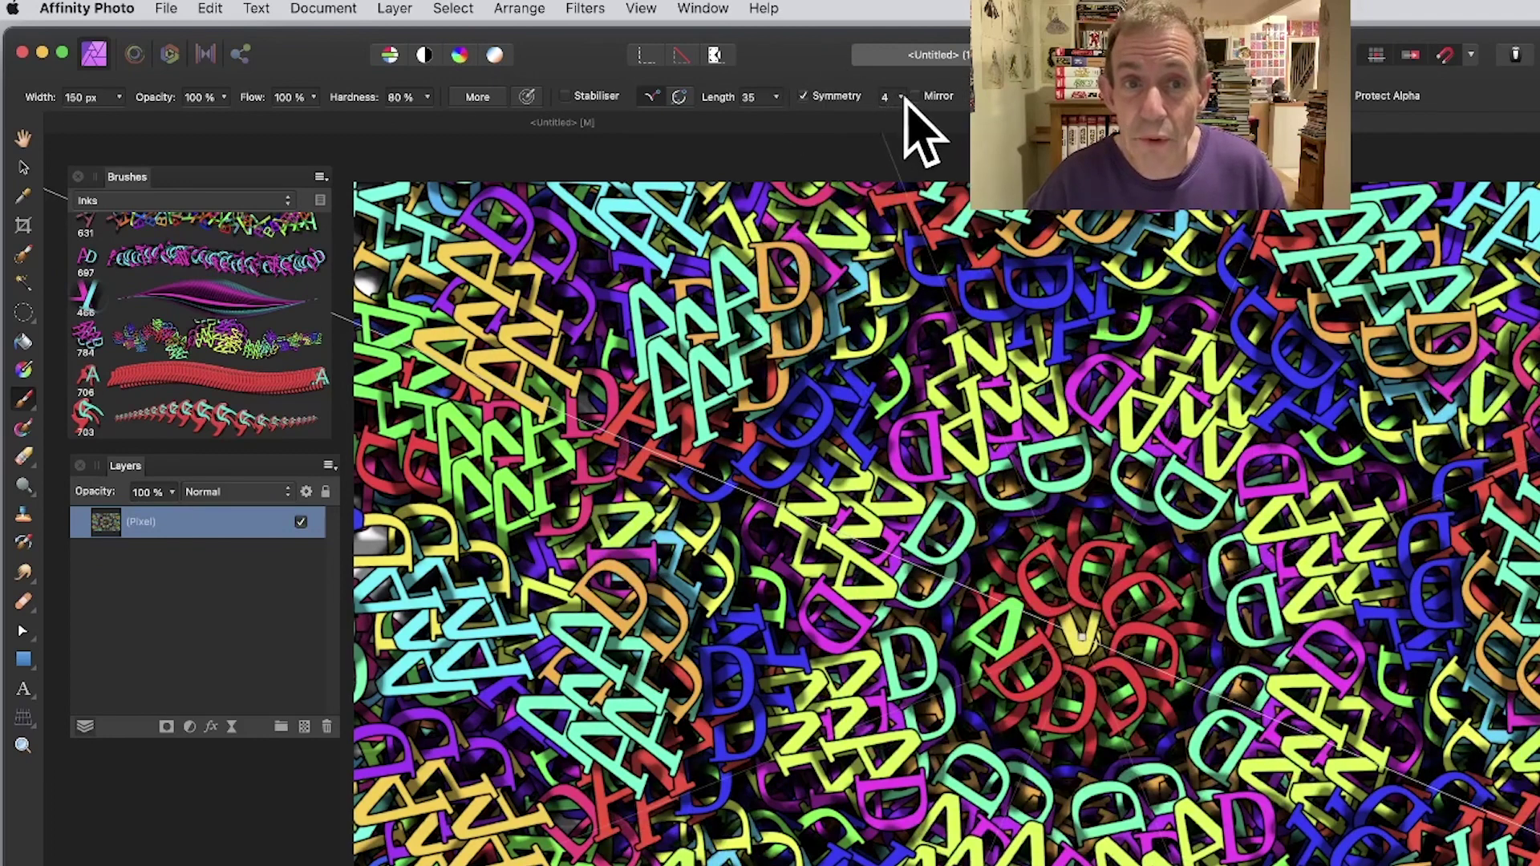
pyautogui.moveTo(900, 119)
pyautogui.mouseDown()
pyautogui.moveTo(944, 120)
pyautogui.moveTo(914, 120)
pyautogui.mouseUp()
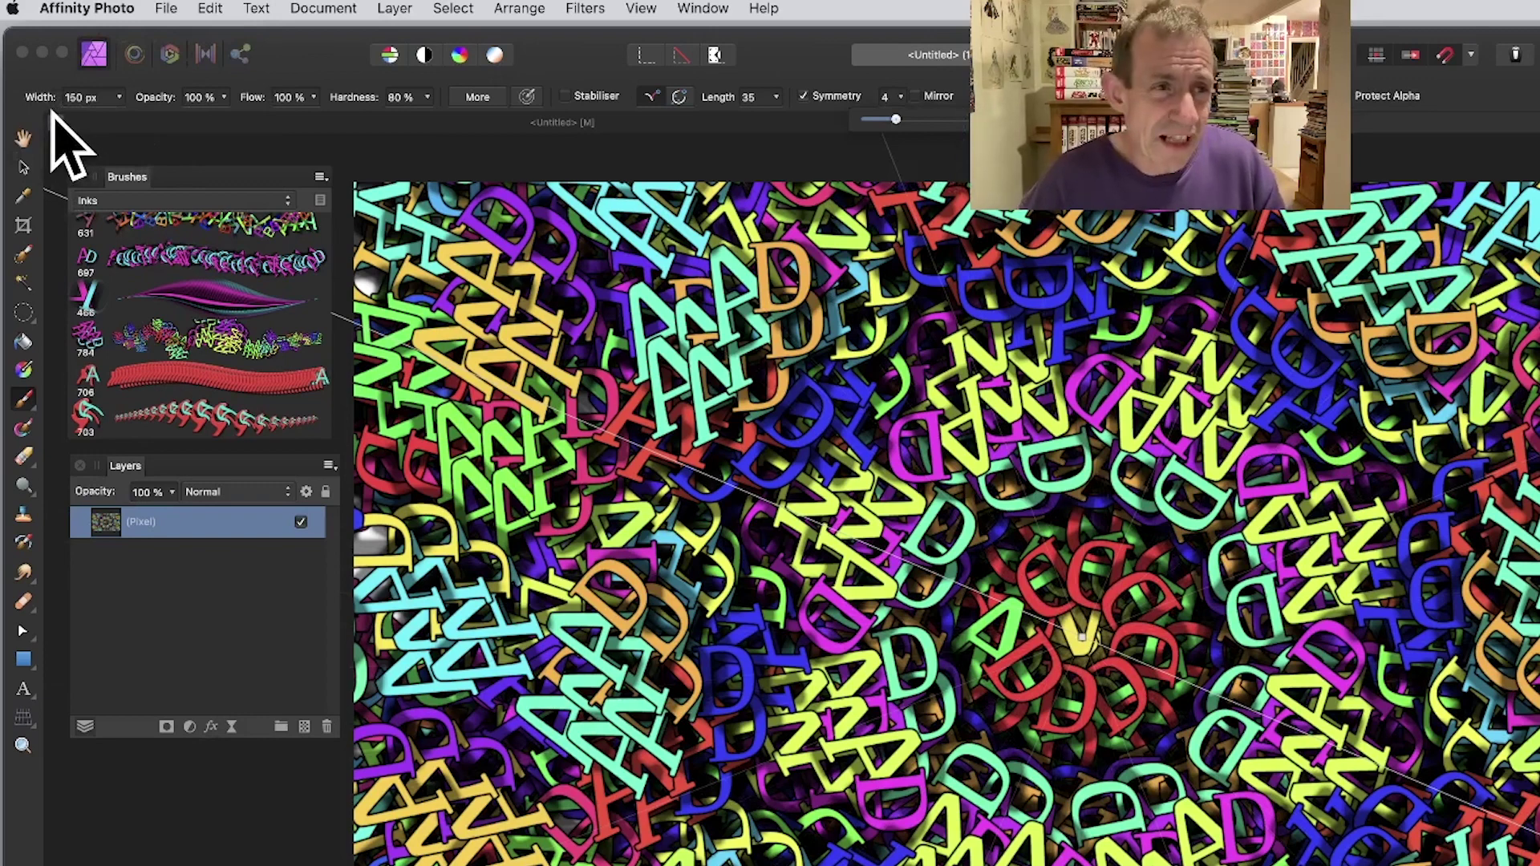
# - Try several symmetrical strokes with the tapered magenta and turquoise brush, undoing each one
pyautogui.click(172, 313)
pyautogui.moveTo(1083, 642); pyautogui.dragTo(1076, 661)
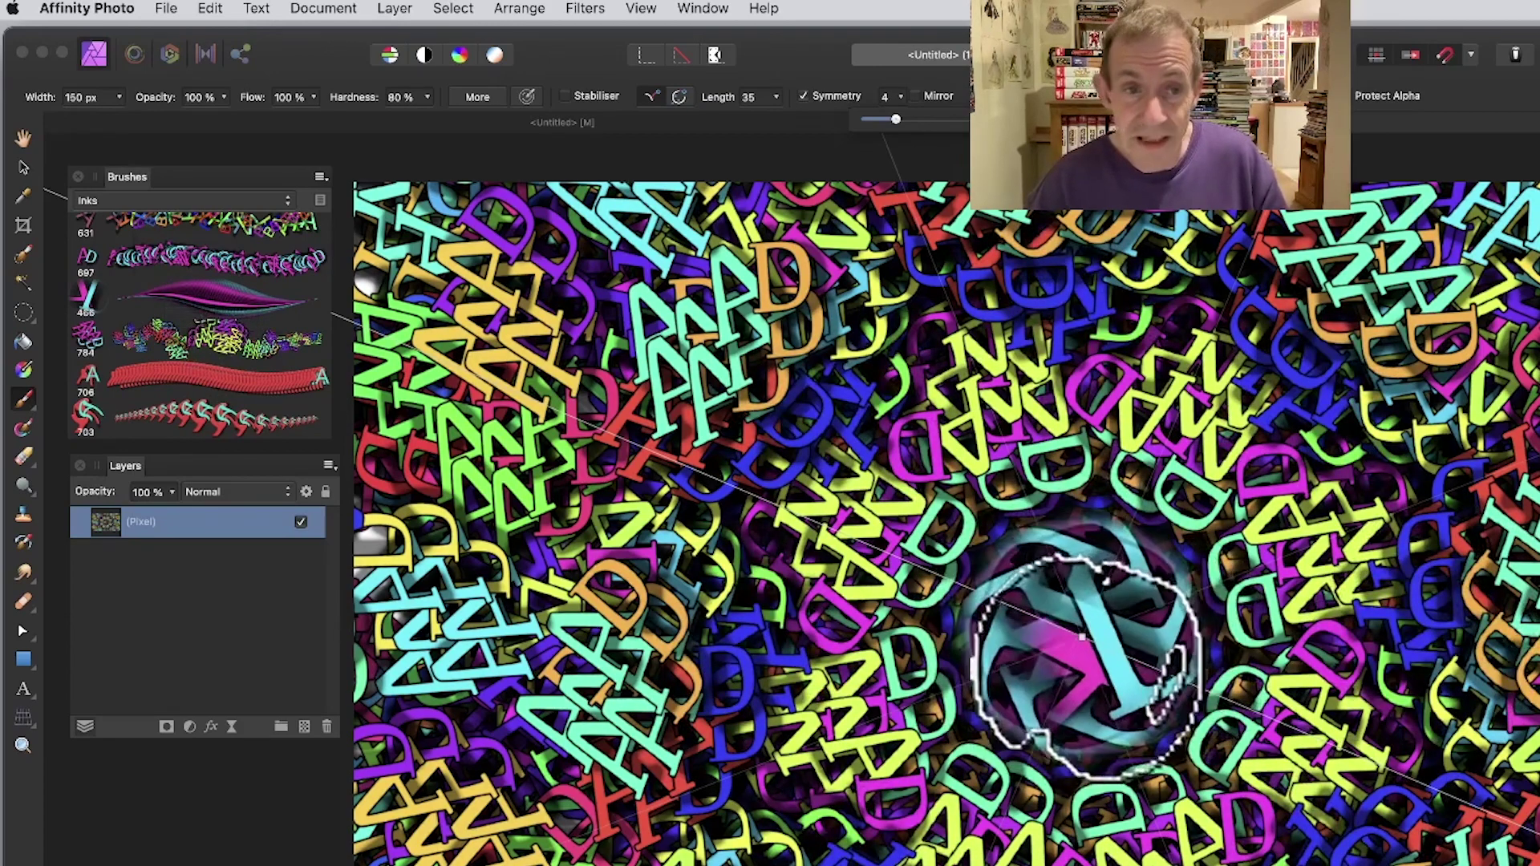
pyautogui.press('super+z')
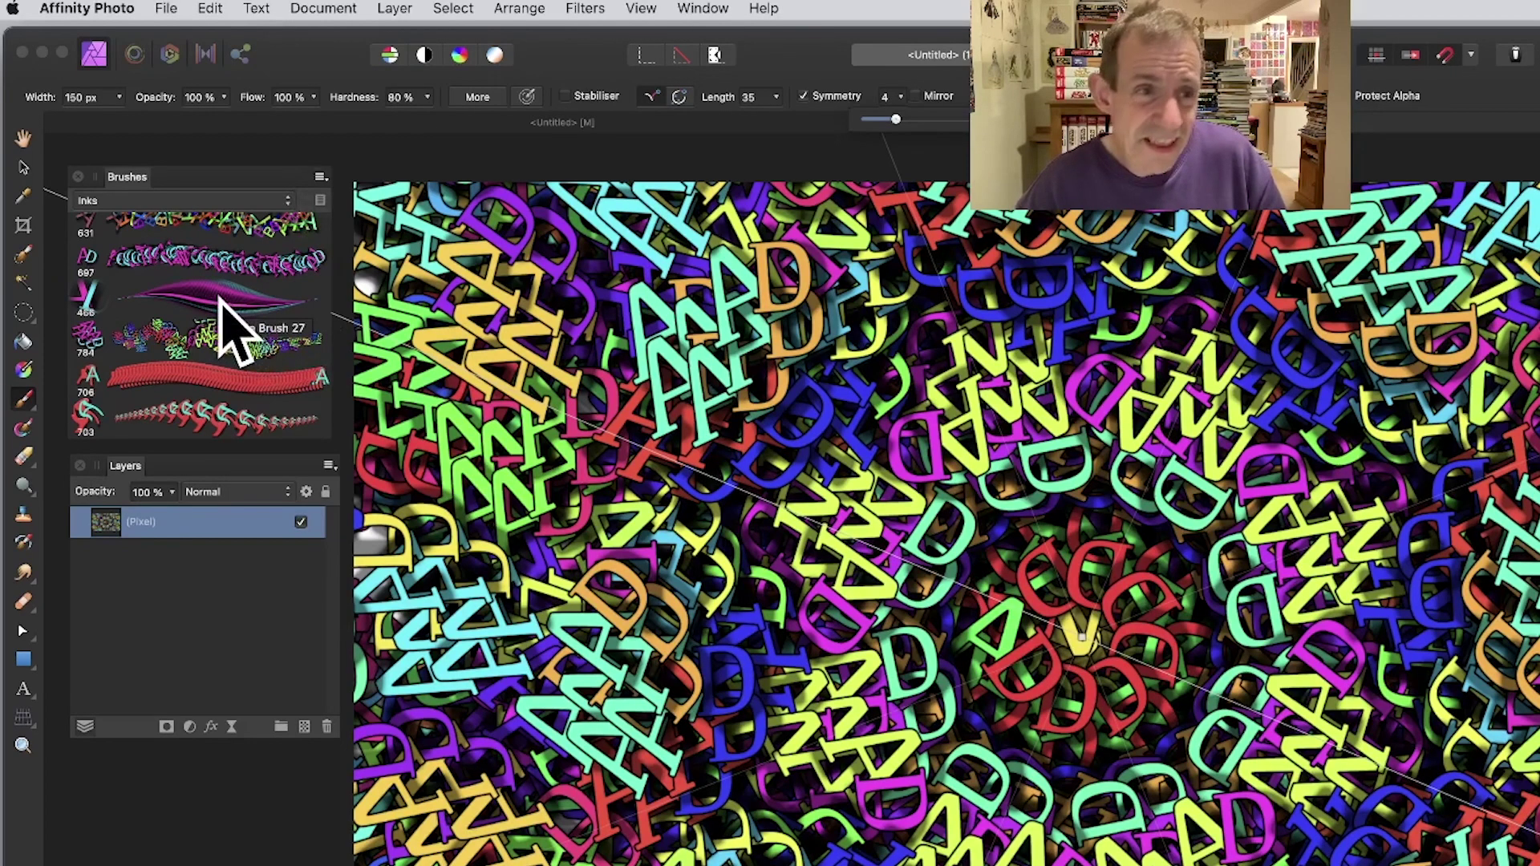
pyautogui.moveTo(1083, 634)
pyautogui.mouseDown()
pyautogui.moveTo(1031, 516)
pyautogui.moveTo(1323, 653)
pyautogui.mouseUp()
pyautogui.press('super+z')
pyautogui.moveTo(513, 449); pyautogui.dragTo(498, 447)
pyautogui.press('super+z')
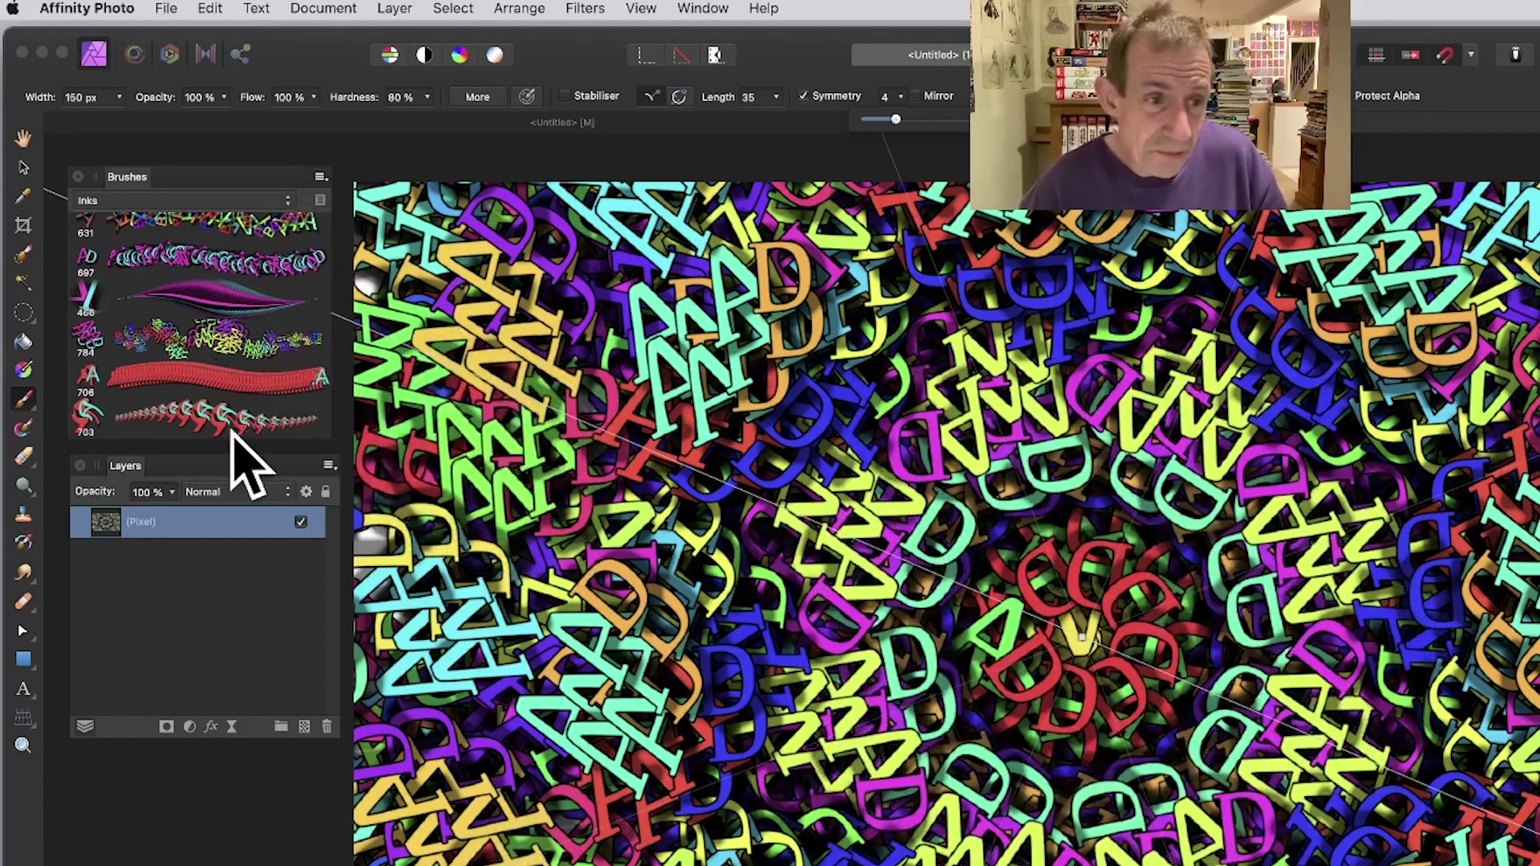
# - Choose the twirled letter brush, set its width to 160 px and paint symmetrical strokes outward from the canvas centre
pyautogui.click(229, 431)
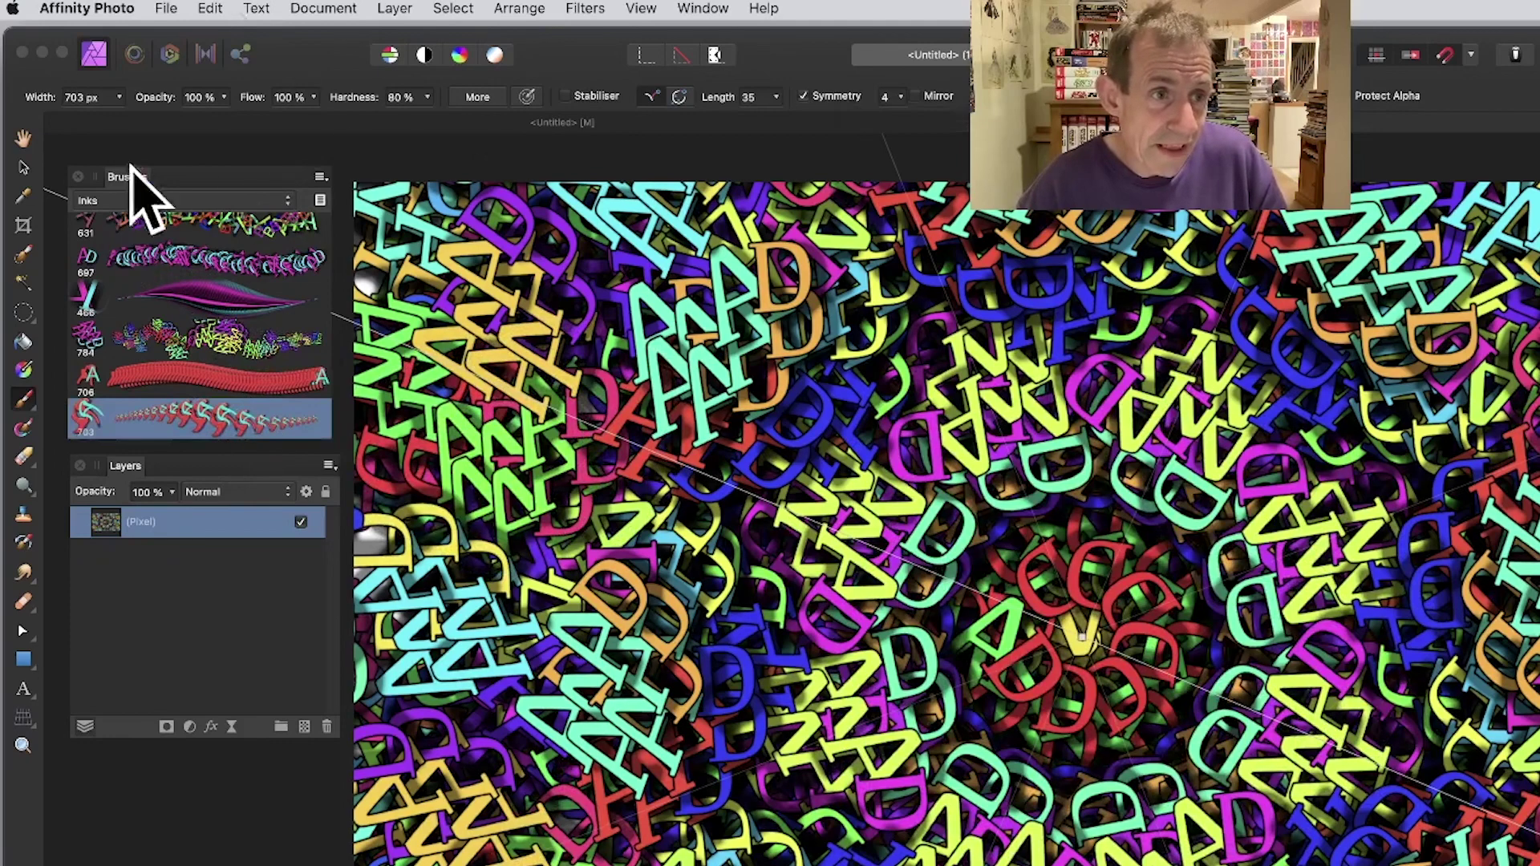
pyautogui.moveTo(102, 117)
pyautogui.mouseDown()
pyautogui.moveTo(76, 117)
pyautogui.moveTo(97, 119)
pyautogui.mouseUp()
pyautogui.moveTo(1042, 610)
pyautogui.mouseDown()
pyautogui.moveTo(877, 463)
pyautogui.moveTo(685, 377)
pyautogui.moveTo(550, 361)
pyautogui.moveTo(447, 224)
pyautogui.moveTo(1013, 567)
pyautogui.moveTo(738, 561)
pyautogui.moveTo(412, 516)
pyautogui.moveTo(806, 505)
pyautogui.mouseUp()
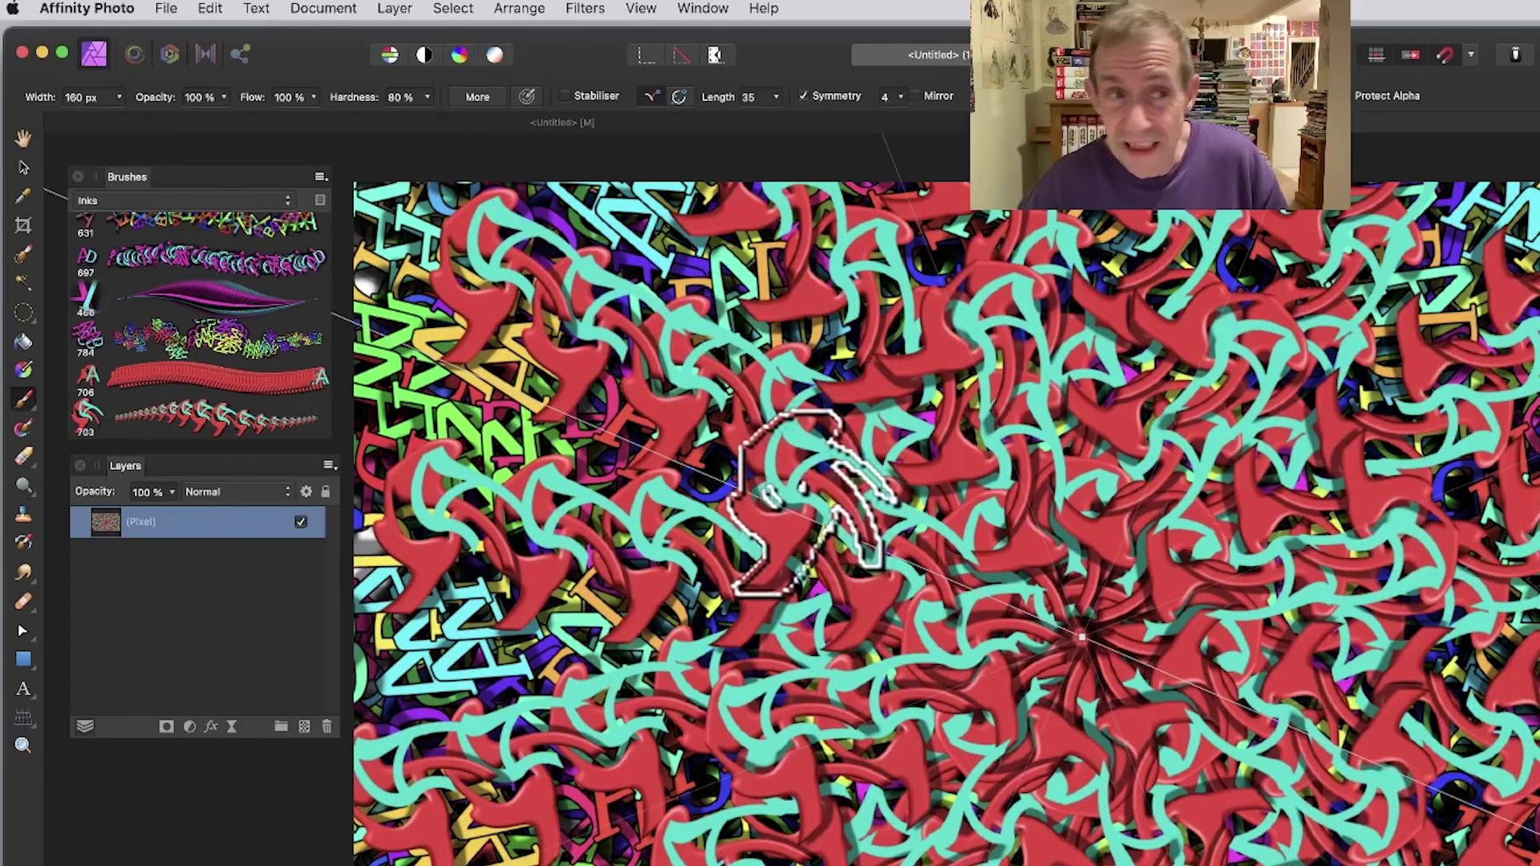
# - Choose the tapered magenta and turquoise letter brush, set its size to 139 px and paint symmetrical strokes outward from the canvas centre
pyautogui.click(227, 300)
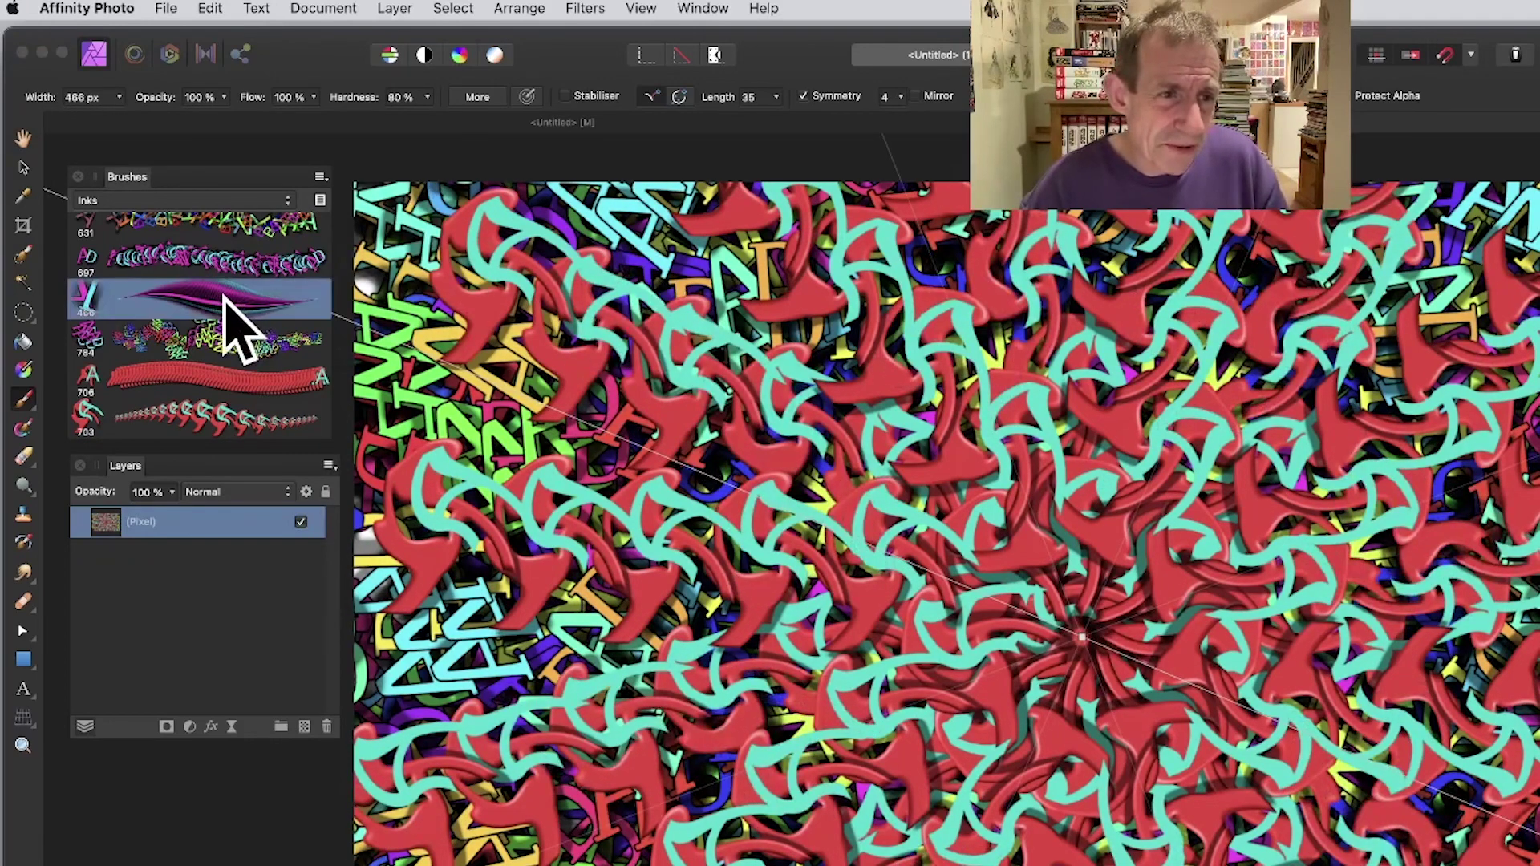
pyautogui.doubleClick(226, 301)
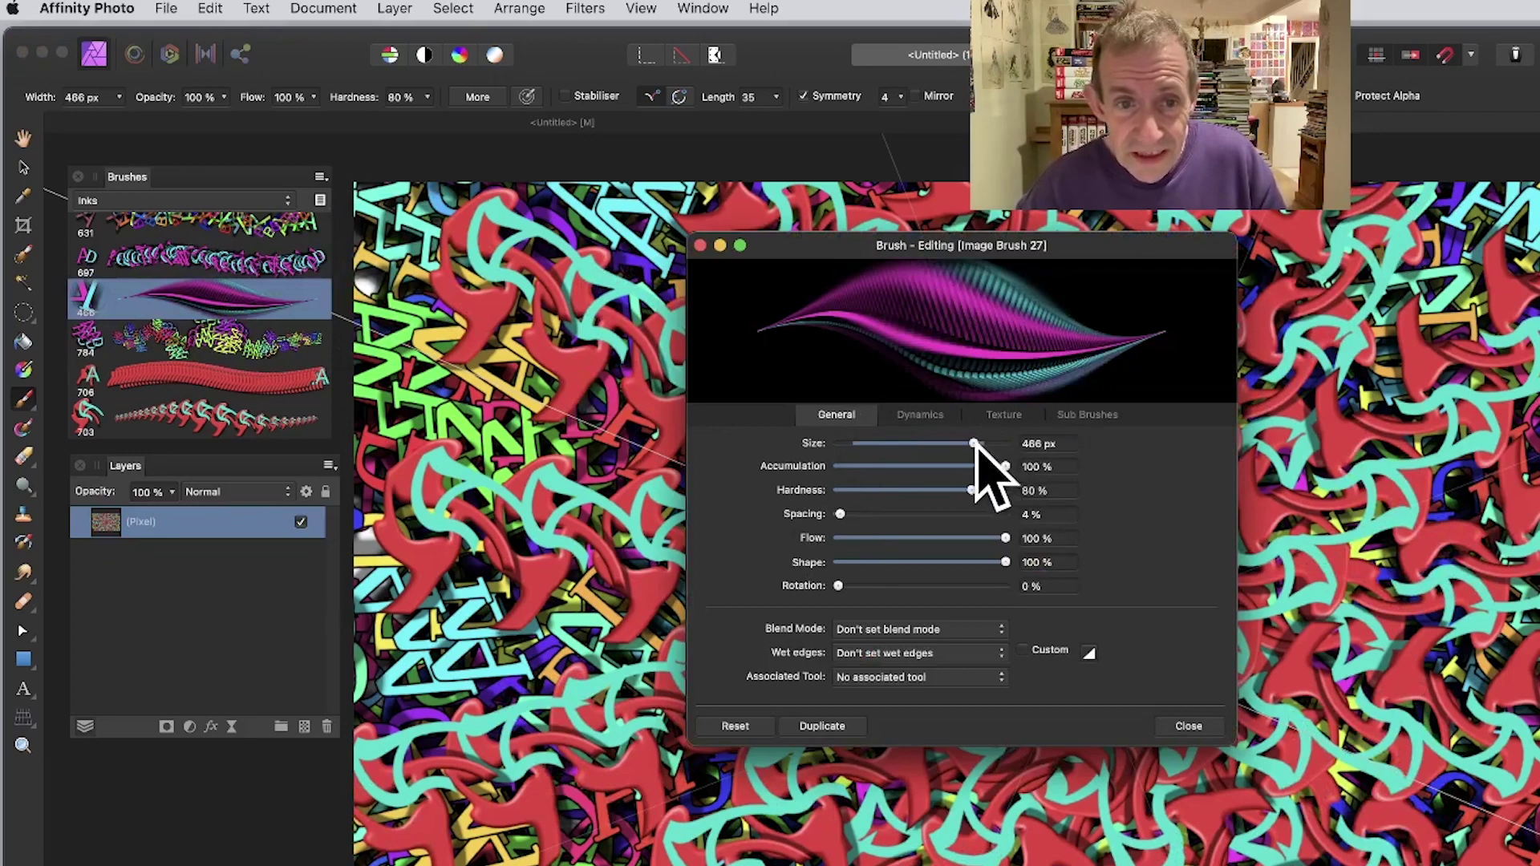
pyautogui.moveTo(951, 444); pyautogui.dragTo(919, 443)
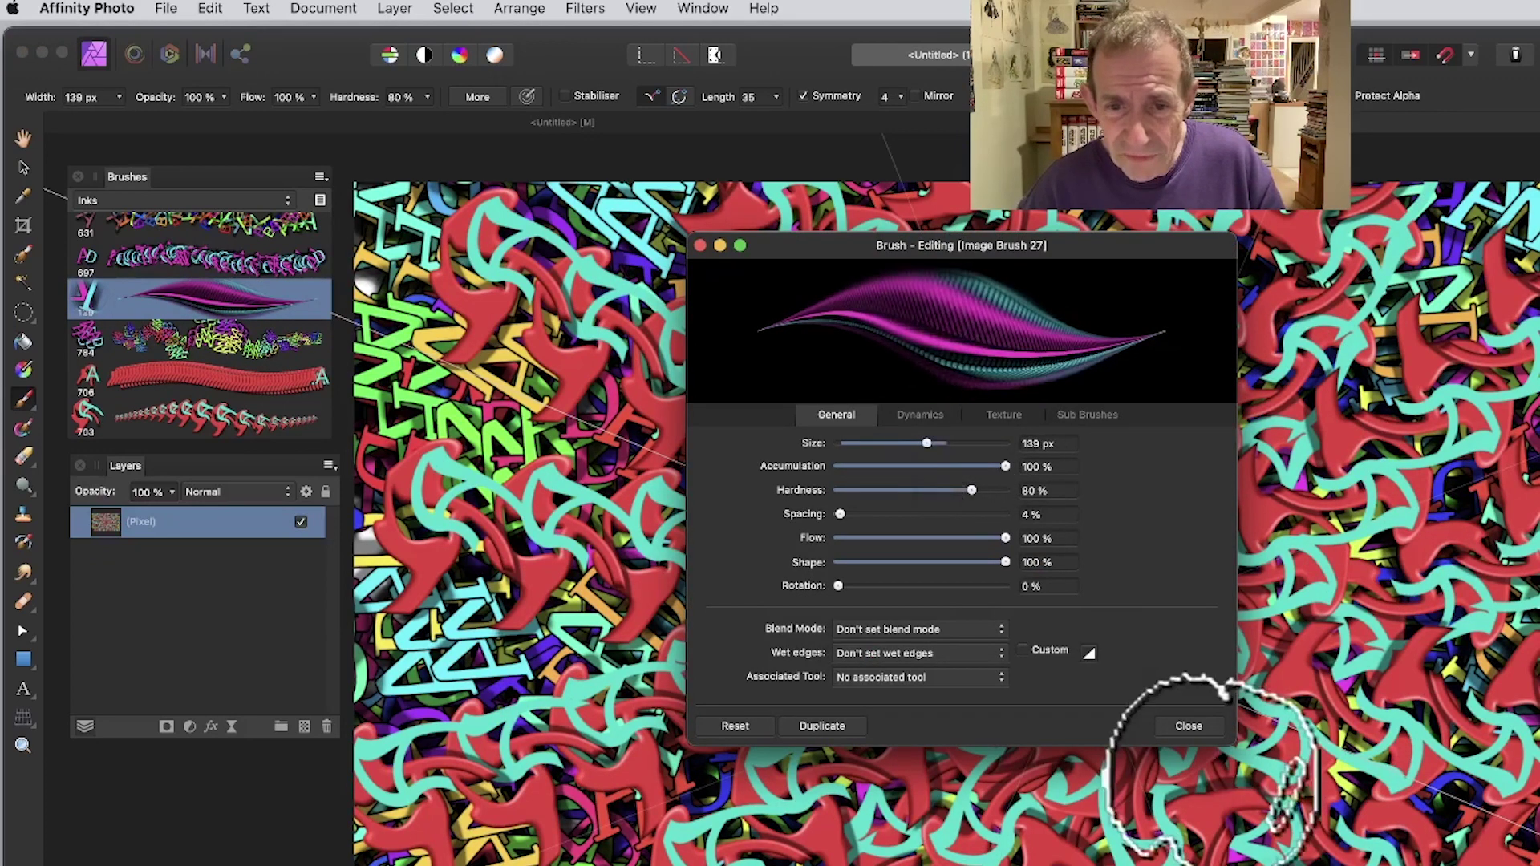
pyautogui.click(1188, 726)
pyautogui.moveTo(1035, 633)
pyautogui.mouseDown()
pyautogui.moveTo(1049, 636)
pyautogui.moveTo(986, 577)
pyautogui.moveTo(1014, 513)
pyautogui.moveTo(982, 449)
pyautogui.moveTo(850, 397)
pyautogui.moveTo(971, 391)
pyautogui.moveTo(1004, 371)
pyautogui.moveTo(863, 302)
pyautogui.moveTo(992, 265)
pyautogui.moveTo(927, 213)
pyautogui.moveTo(945, 172)
pyautogui.moveTo(1047, 579)
pyautogui.moveTo(1069, 502)
pyautogui.moveTo(1169, 392)
pyautogui.moveTo(1231, 364)
pyautogui.moveTo(963, 325)
pyautogui.moveTo(1014, 275)
pyautogui.moveTo(1117, 354)
pyautogui.moveTo(1374, 310)
pyautogui.moveTo(1500, 453)
pyautogui.moveTo(1532, 369)
pyautogui.moveTo(1315, 516)
pyautogui.moveTo(1306, 344)
pyautogui.moveTo(1179, 532)
pyautogui.moveTo(1536, 625)
pyautogui.moveTo(1536, 578)
pyautogui.moveTo(1117, 550)
pyautogui.moveTo(1516, 536)
pyautogui.moveTo(1512, 446)
pyautogui.moveTo(1535, 389)
pyautogui.moveTo(1512, 516)
pyautogui.moveTo(1526, 636)
pyautogui.moveTo(1536, 609)
pyautogui.moveTo(1478, 550)
pyautogui.moveTo(705, 326)
pyautogui.moveTo(979, 430)
pyautogui.moveTo(1283, 297)
pyautogui.moveTo(1331, 112)
pyautogui.moveTo(1363, 88)
pyautogui.mouseUp()
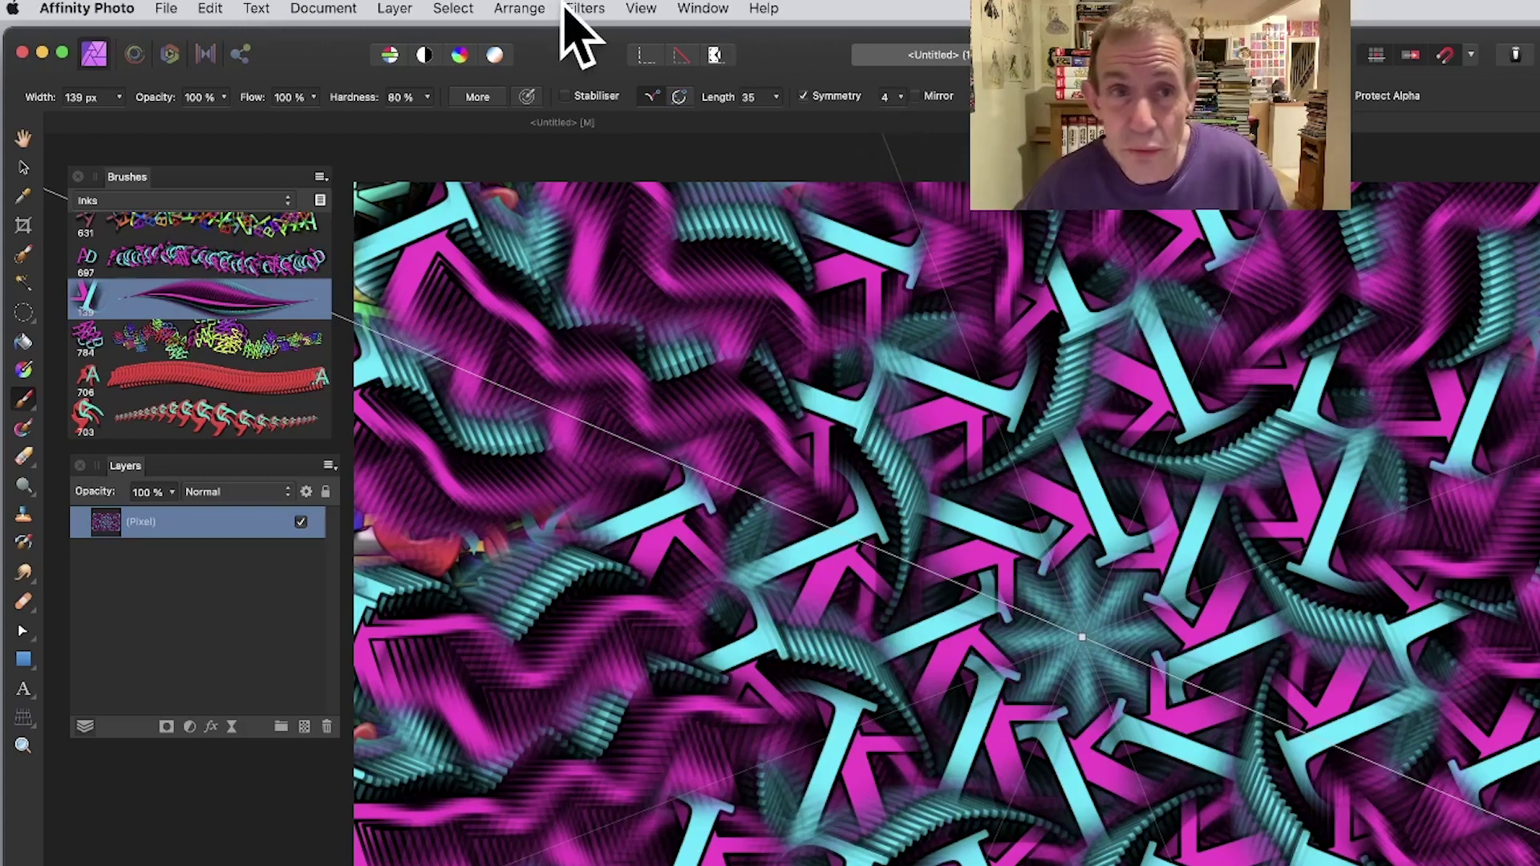
pyautogui.click(585, 10)
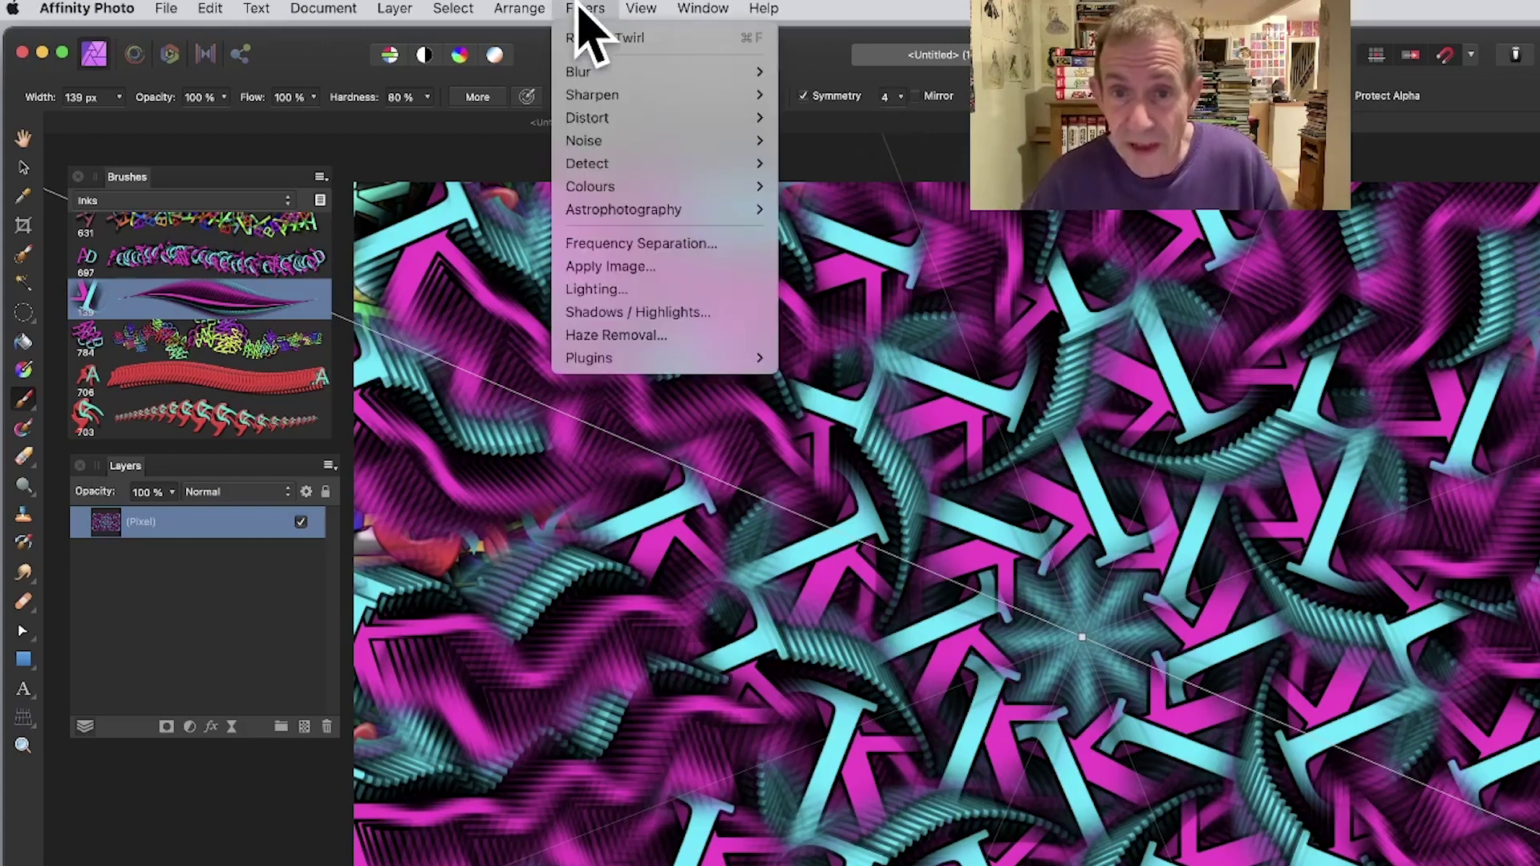
pyautogui.click(580, 7)
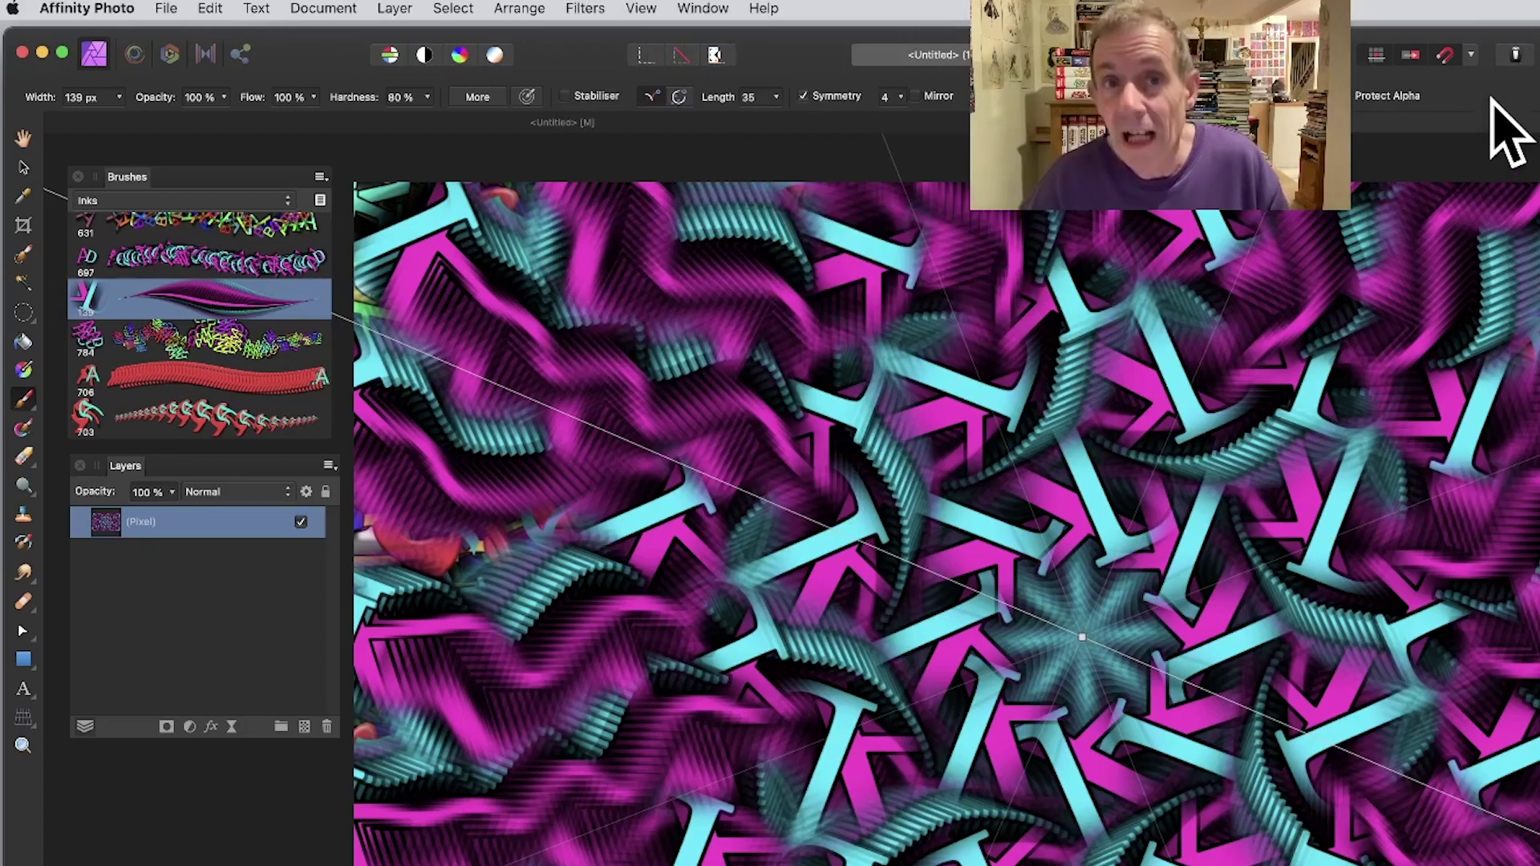